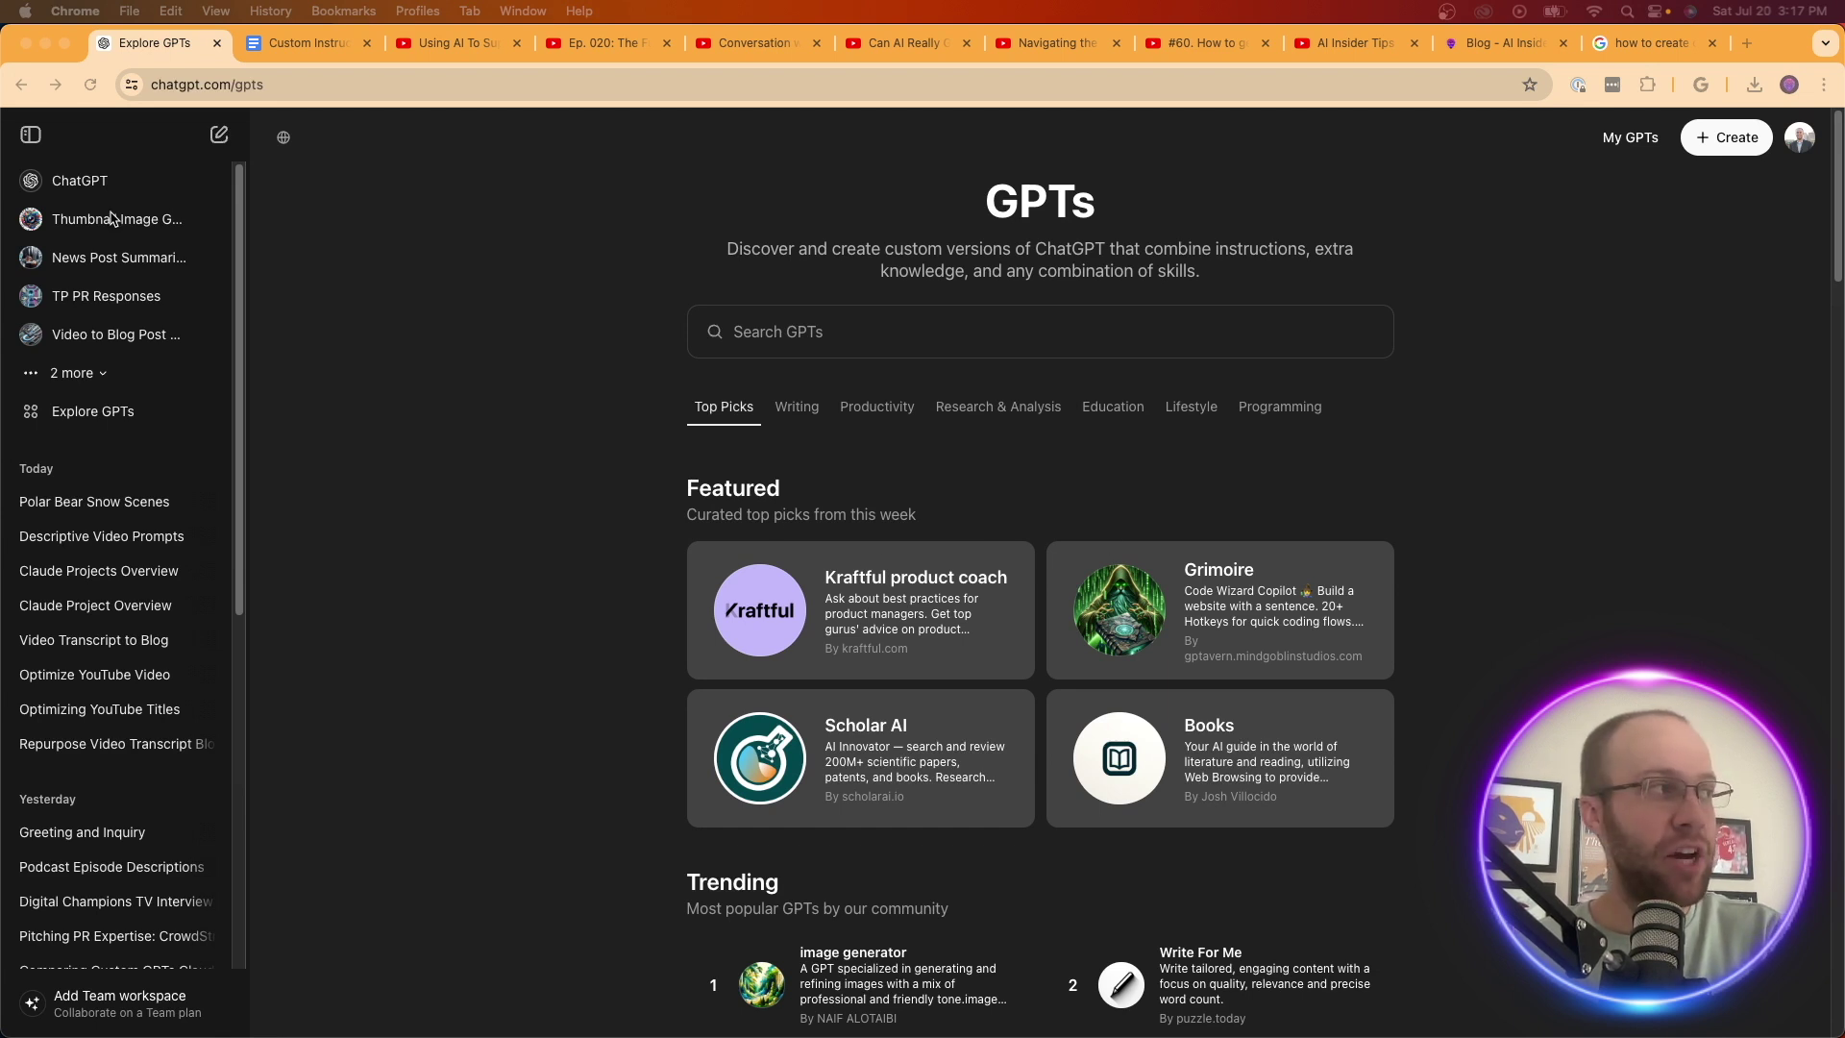
- Move between a fresh ChatGPT chat and the GPTs directory
{"action": "left_click", "coordinate": [74, 182]}
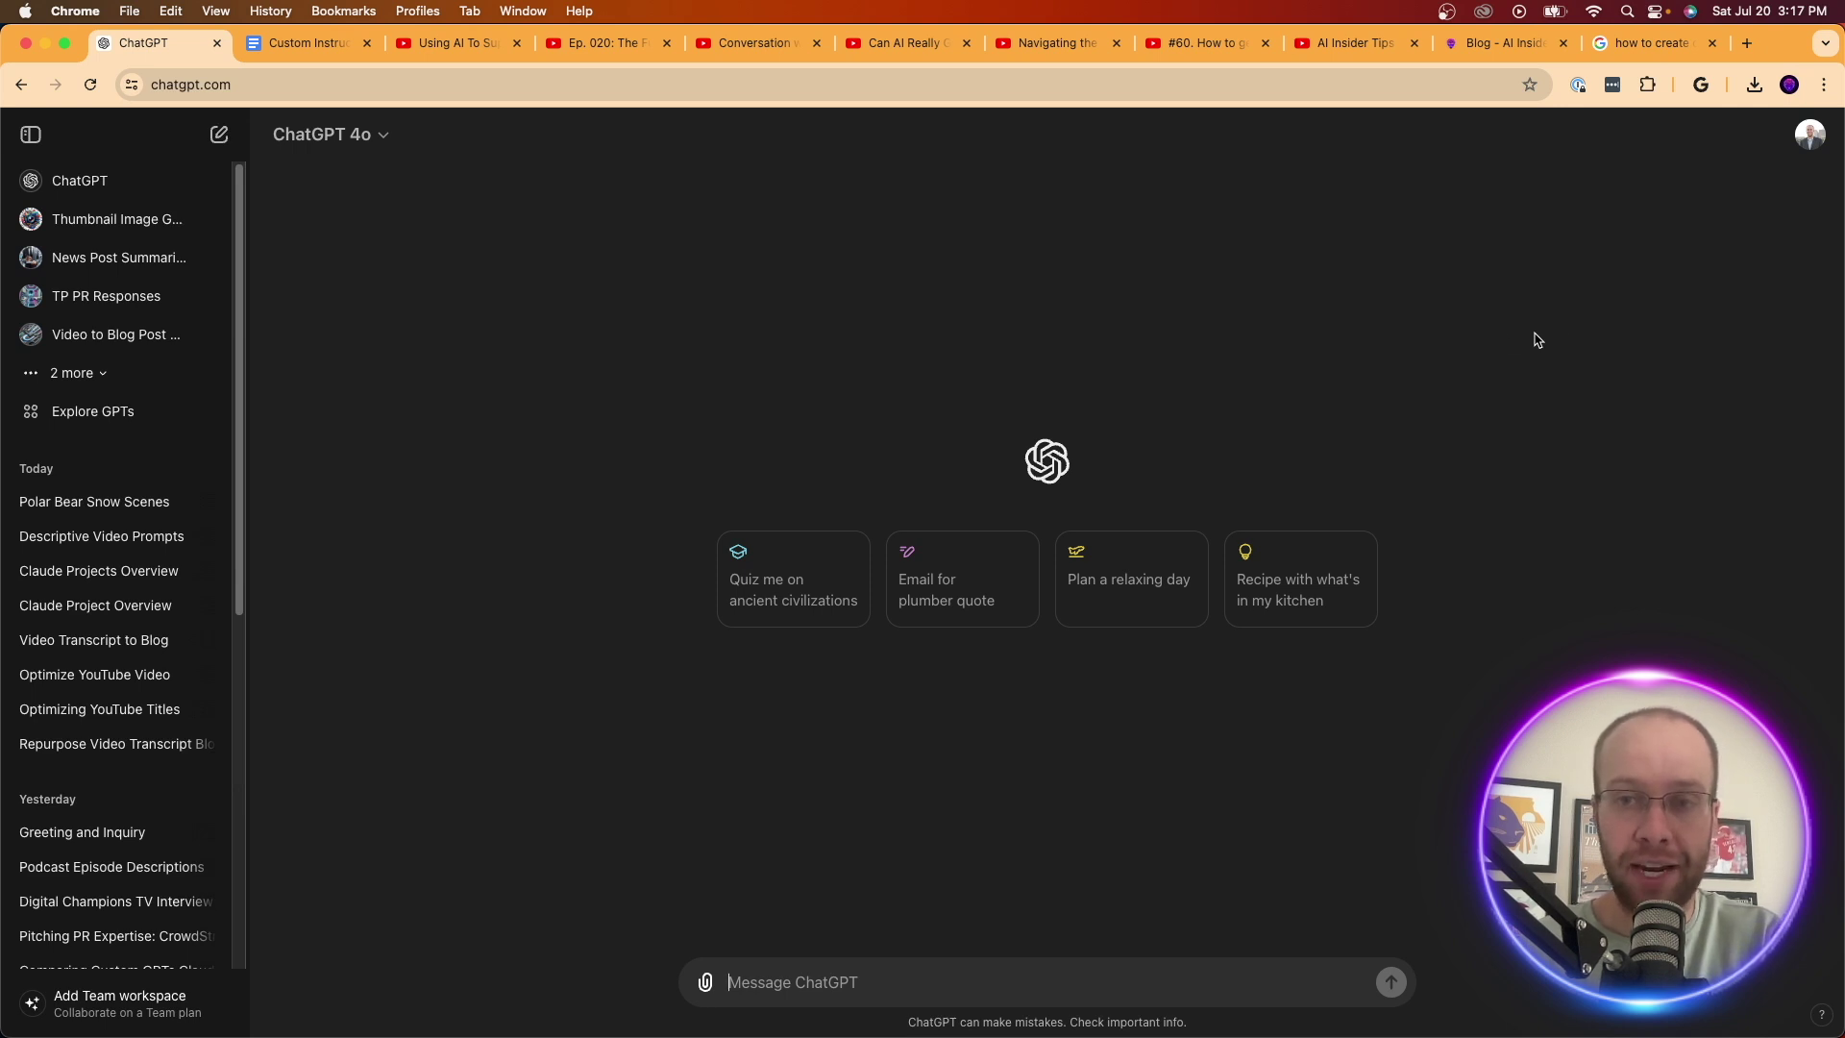
{"action": "left_click", "coordinate": [108, 416]}
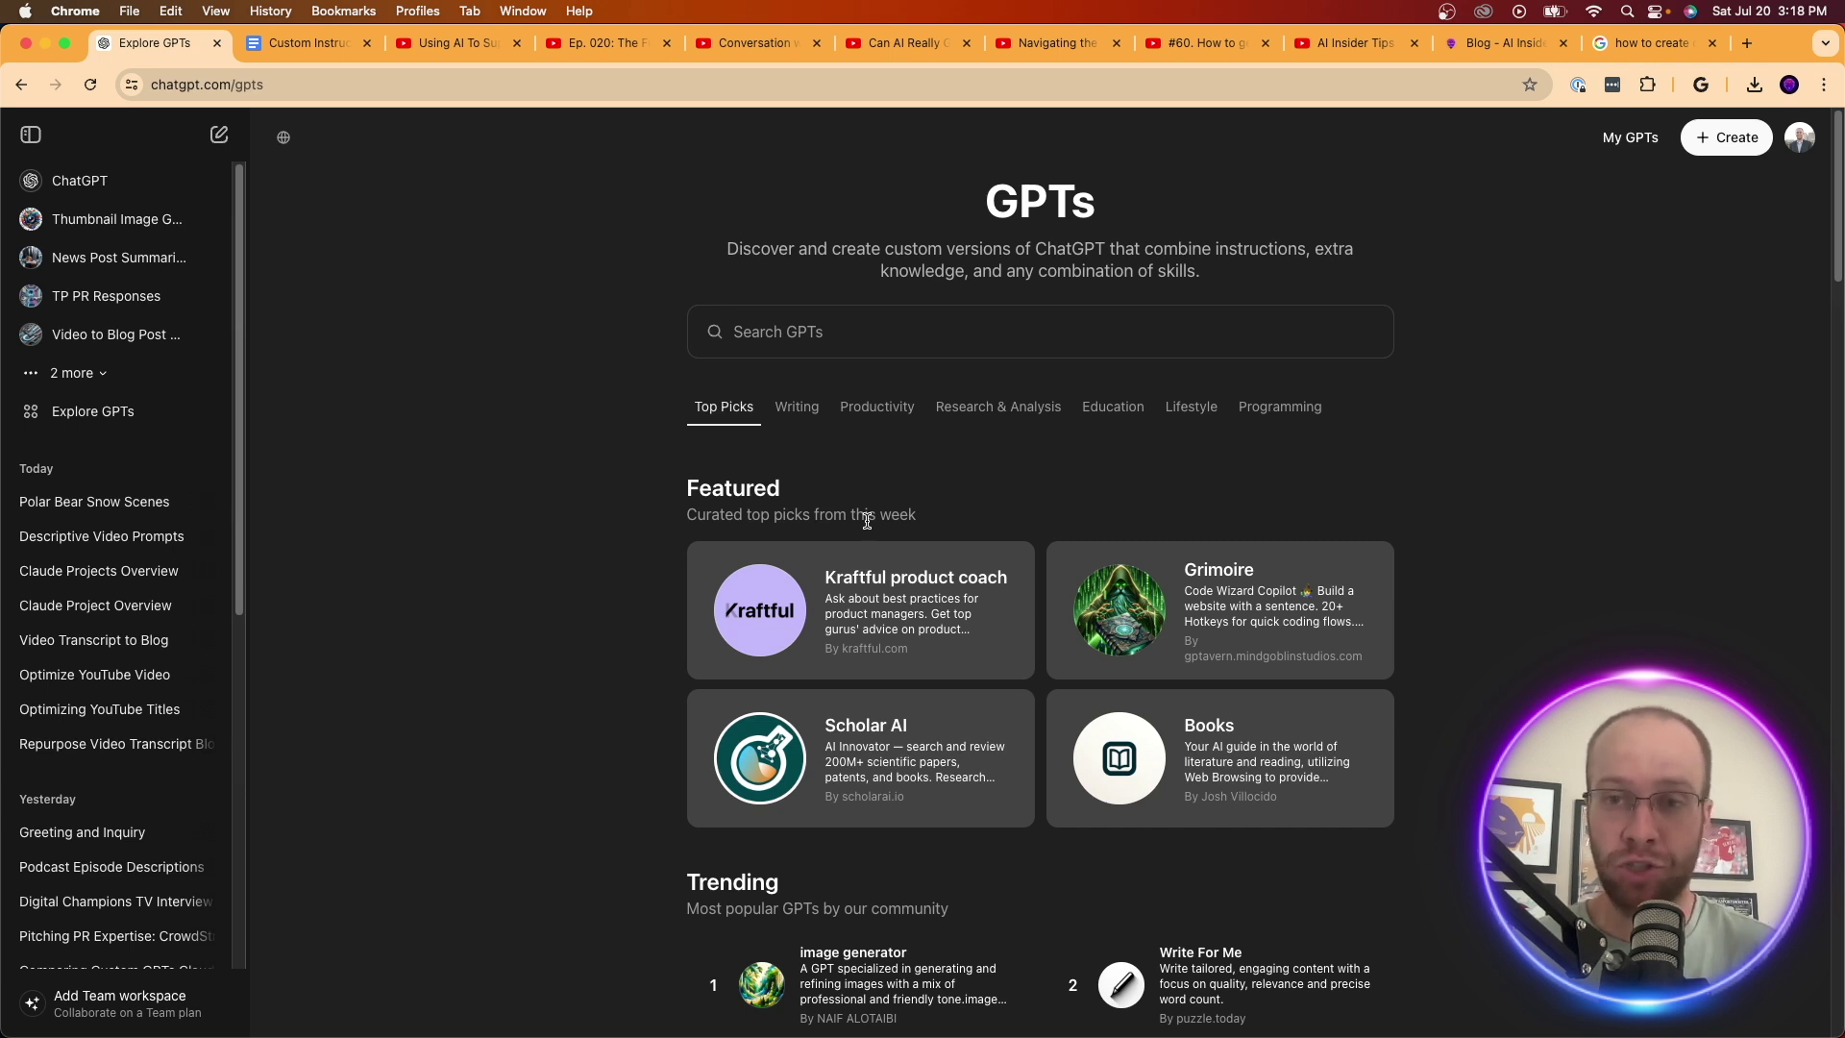
{"action": "left_click", "coordinate": [207, 137]}
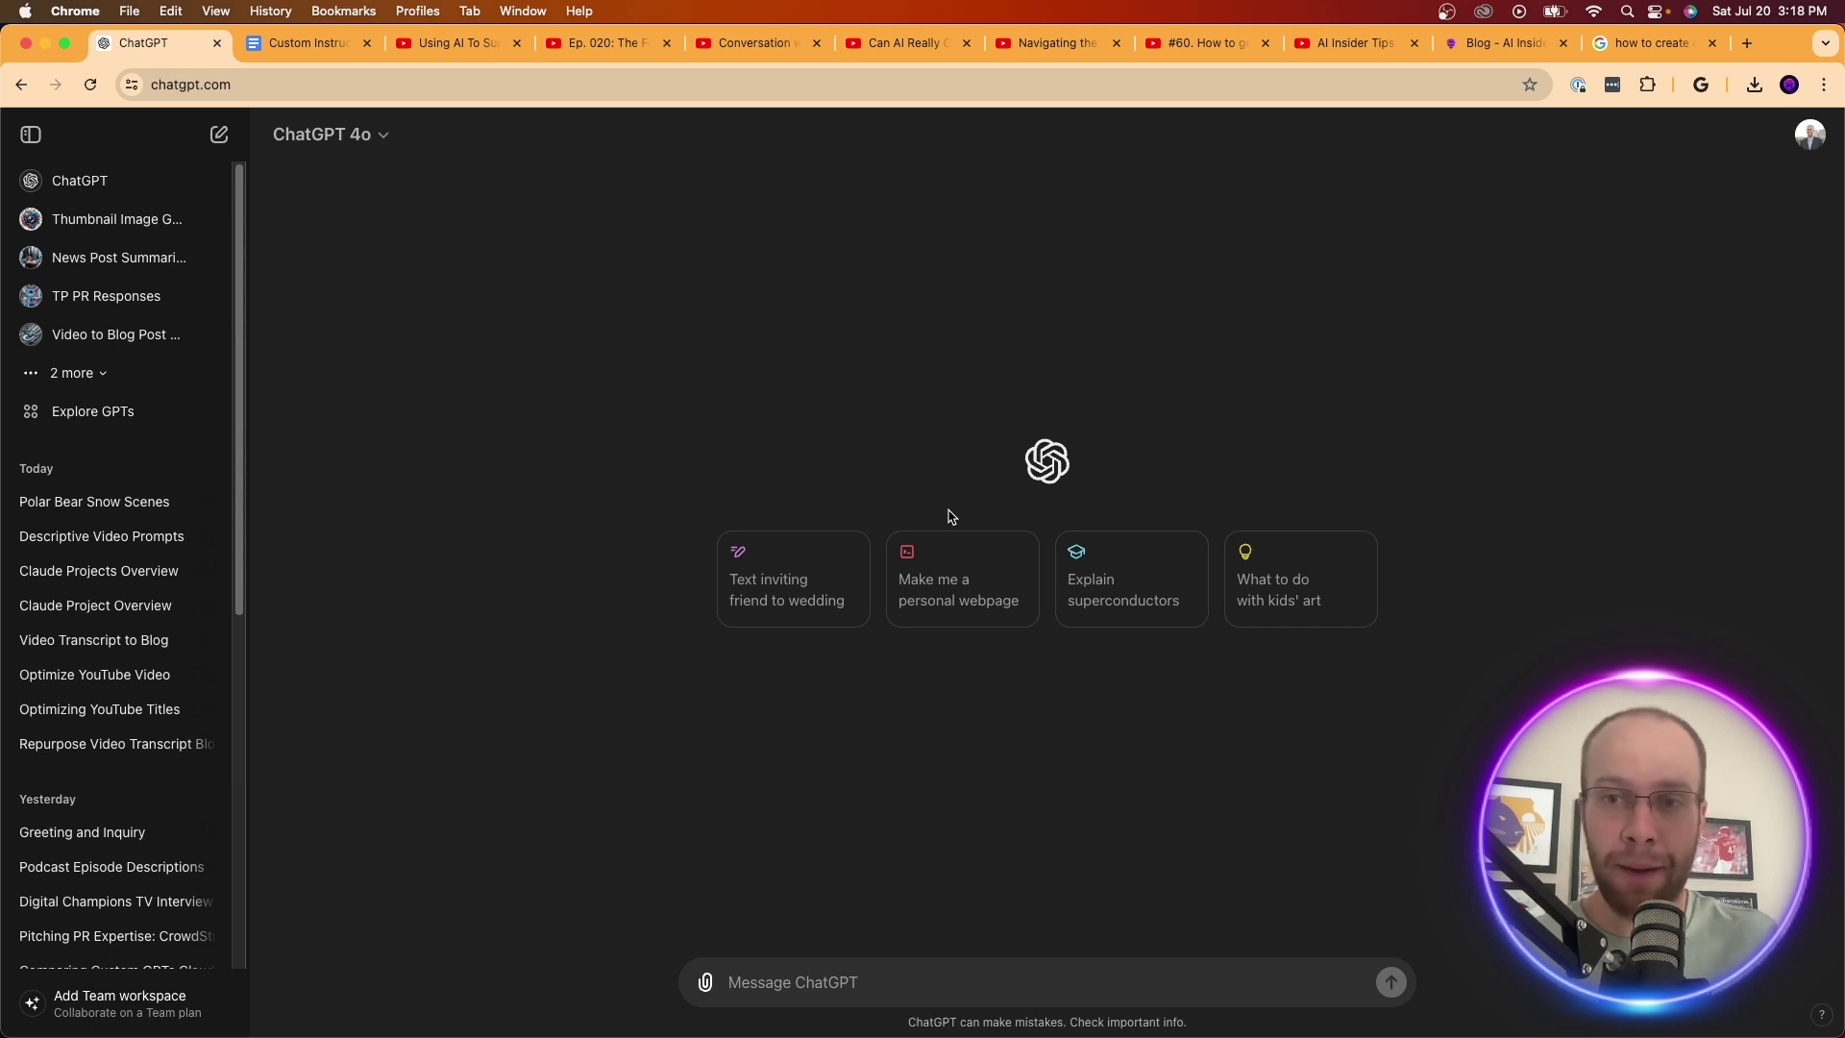
{"action": "left_click", "coordinate": [193, 411]}
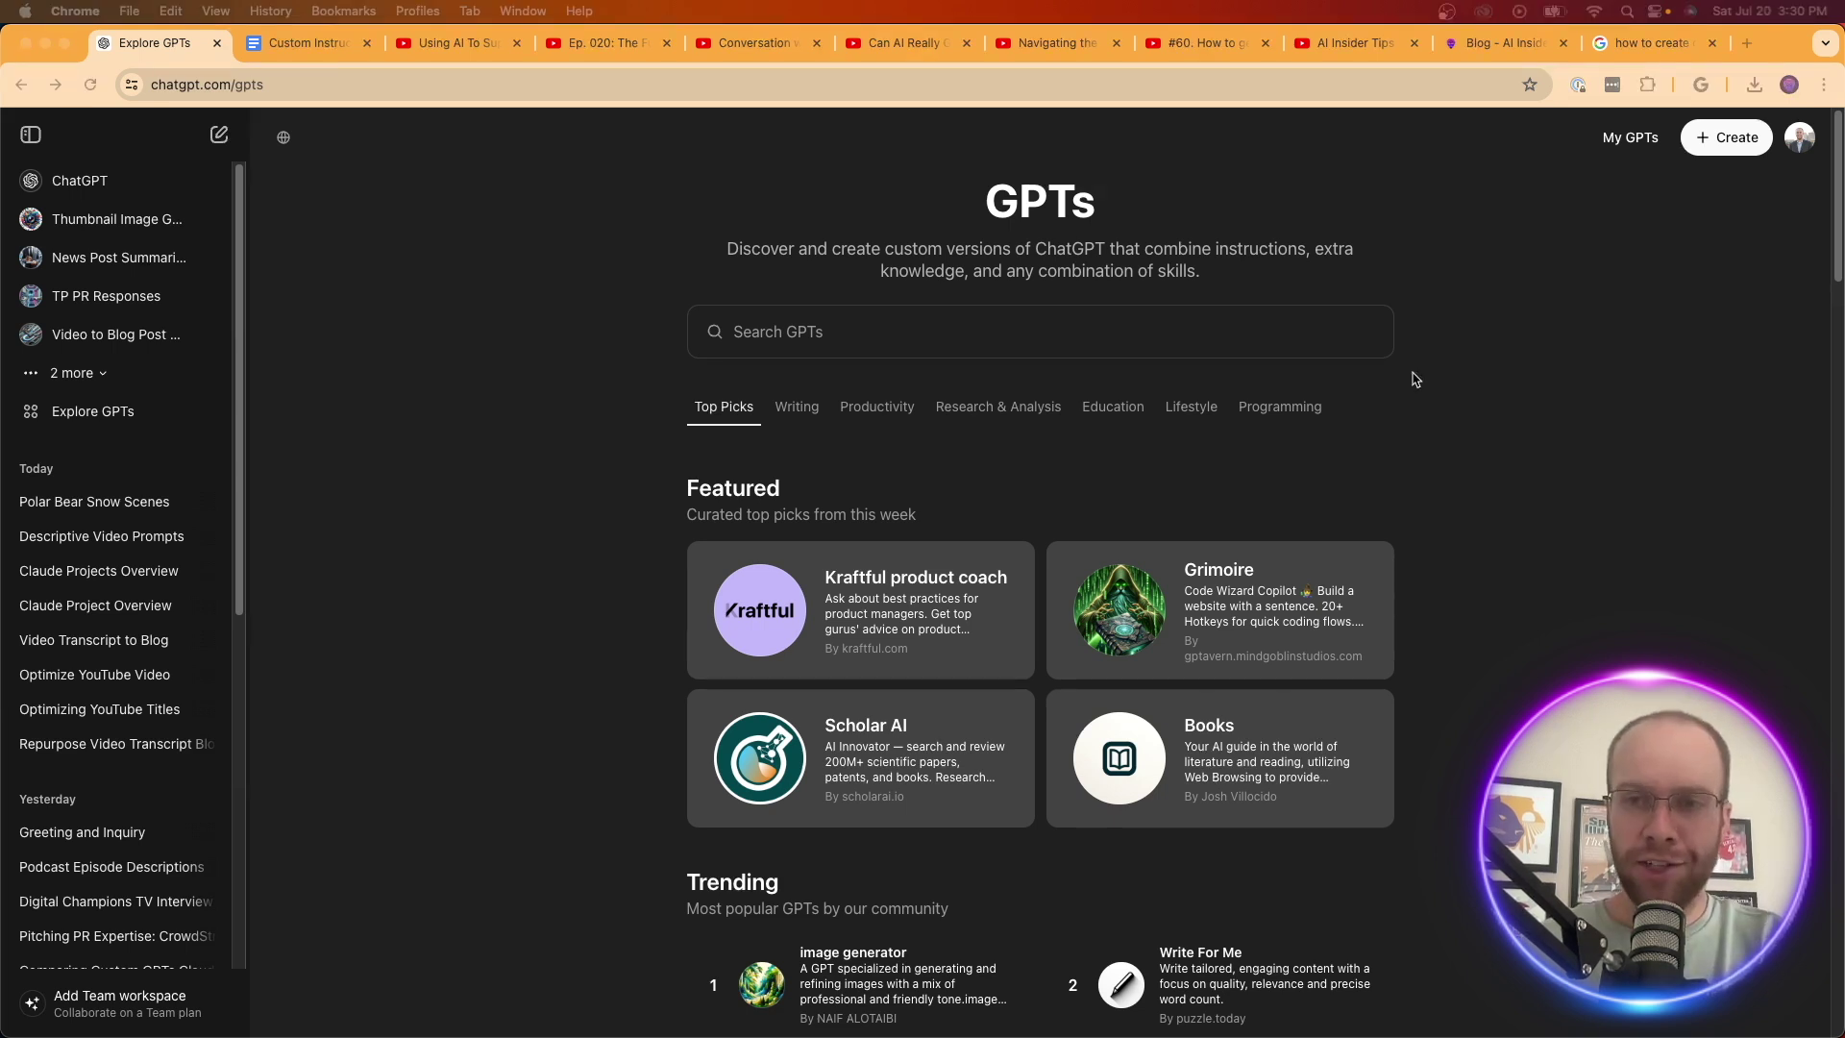
{"action": "left_click", "coordinate": [1446, 357]}
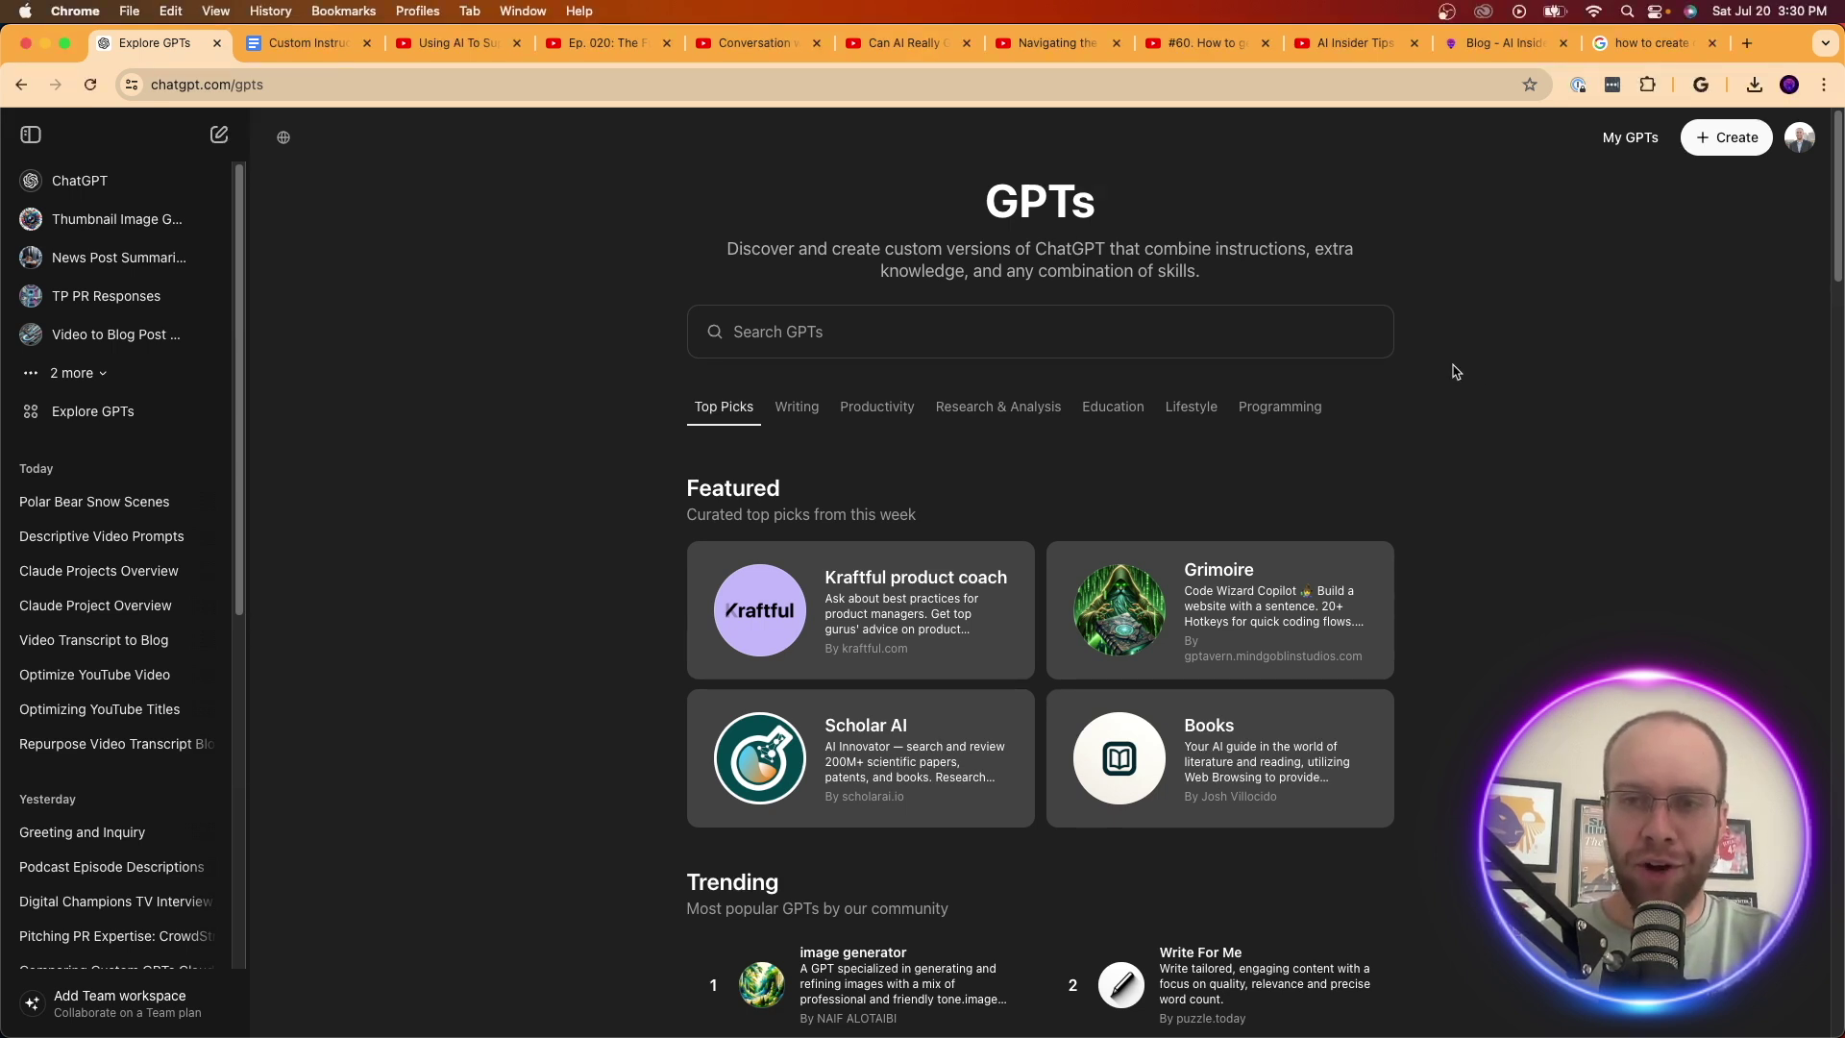
- Begin a new custom GPT and settle on its Configure form after comparing it with Create
{"action": "left_click", "coordinate": [1741, 146]}
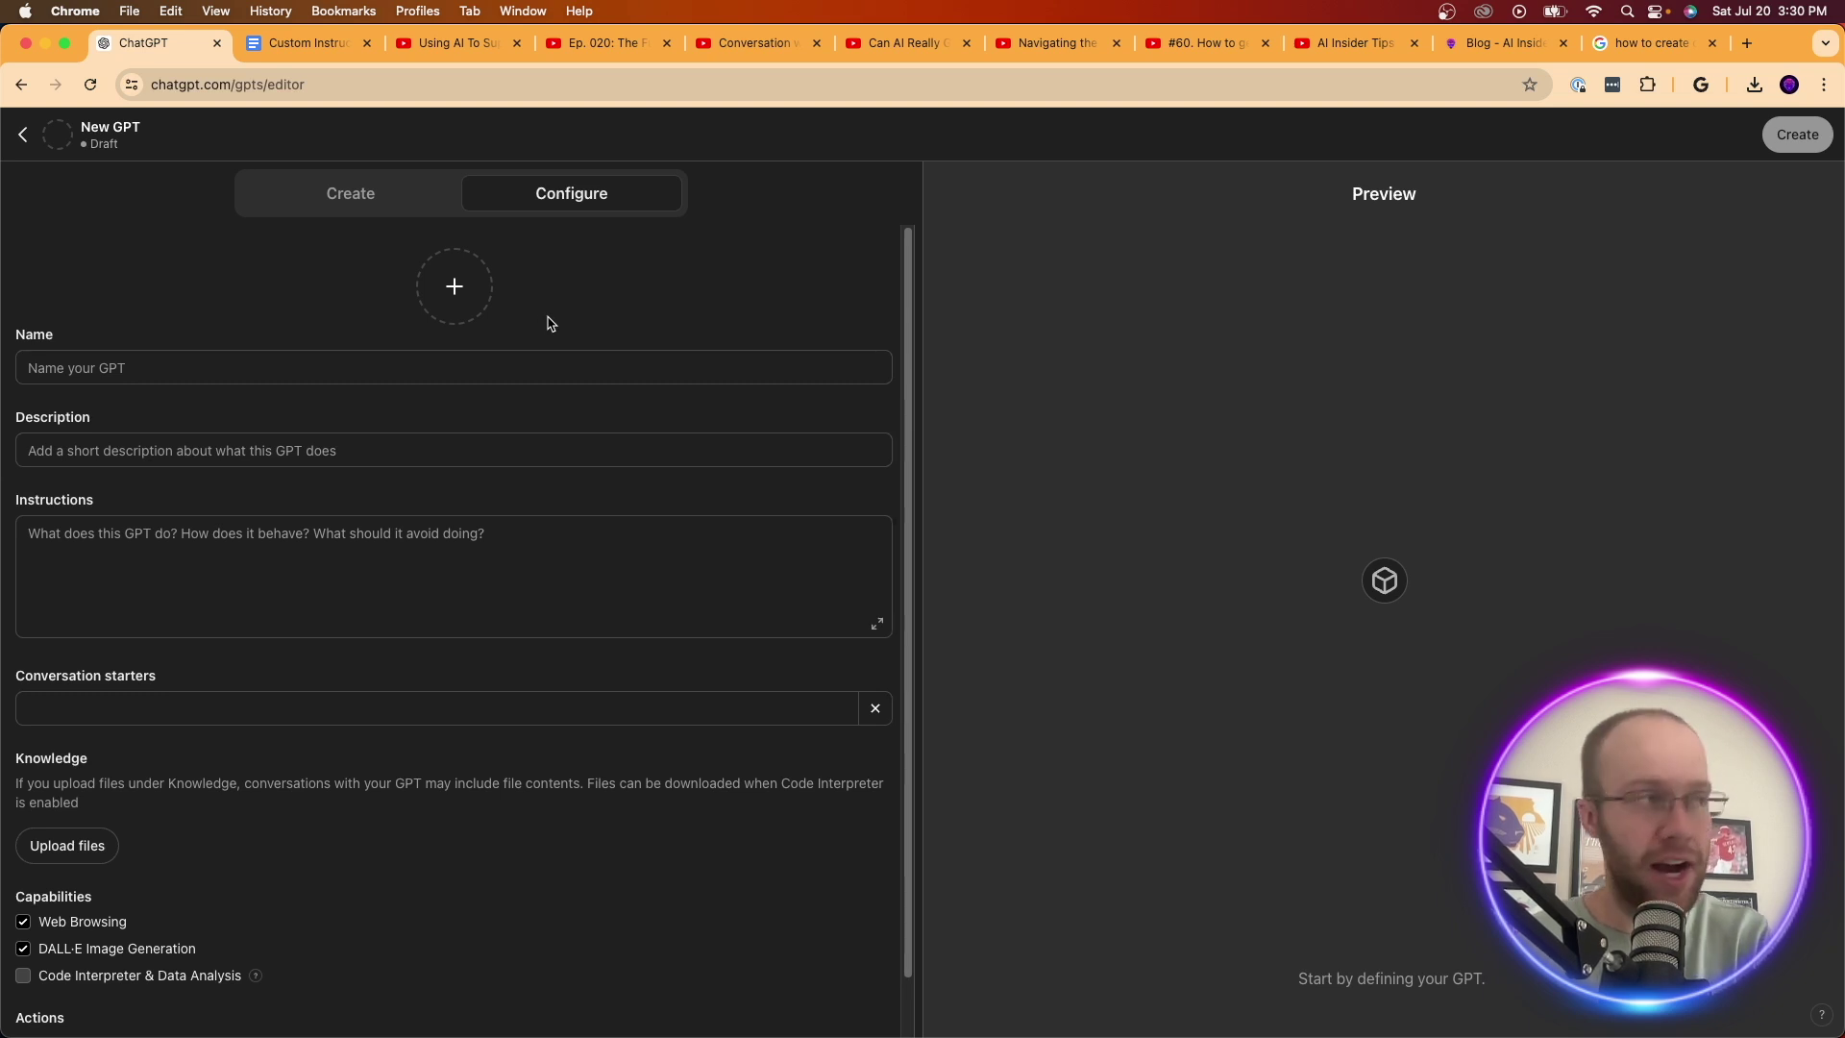
{"action": "left_click", "coordinate": [403, 197]}
{"action": "left_click", "coordinate": [536, 203]}
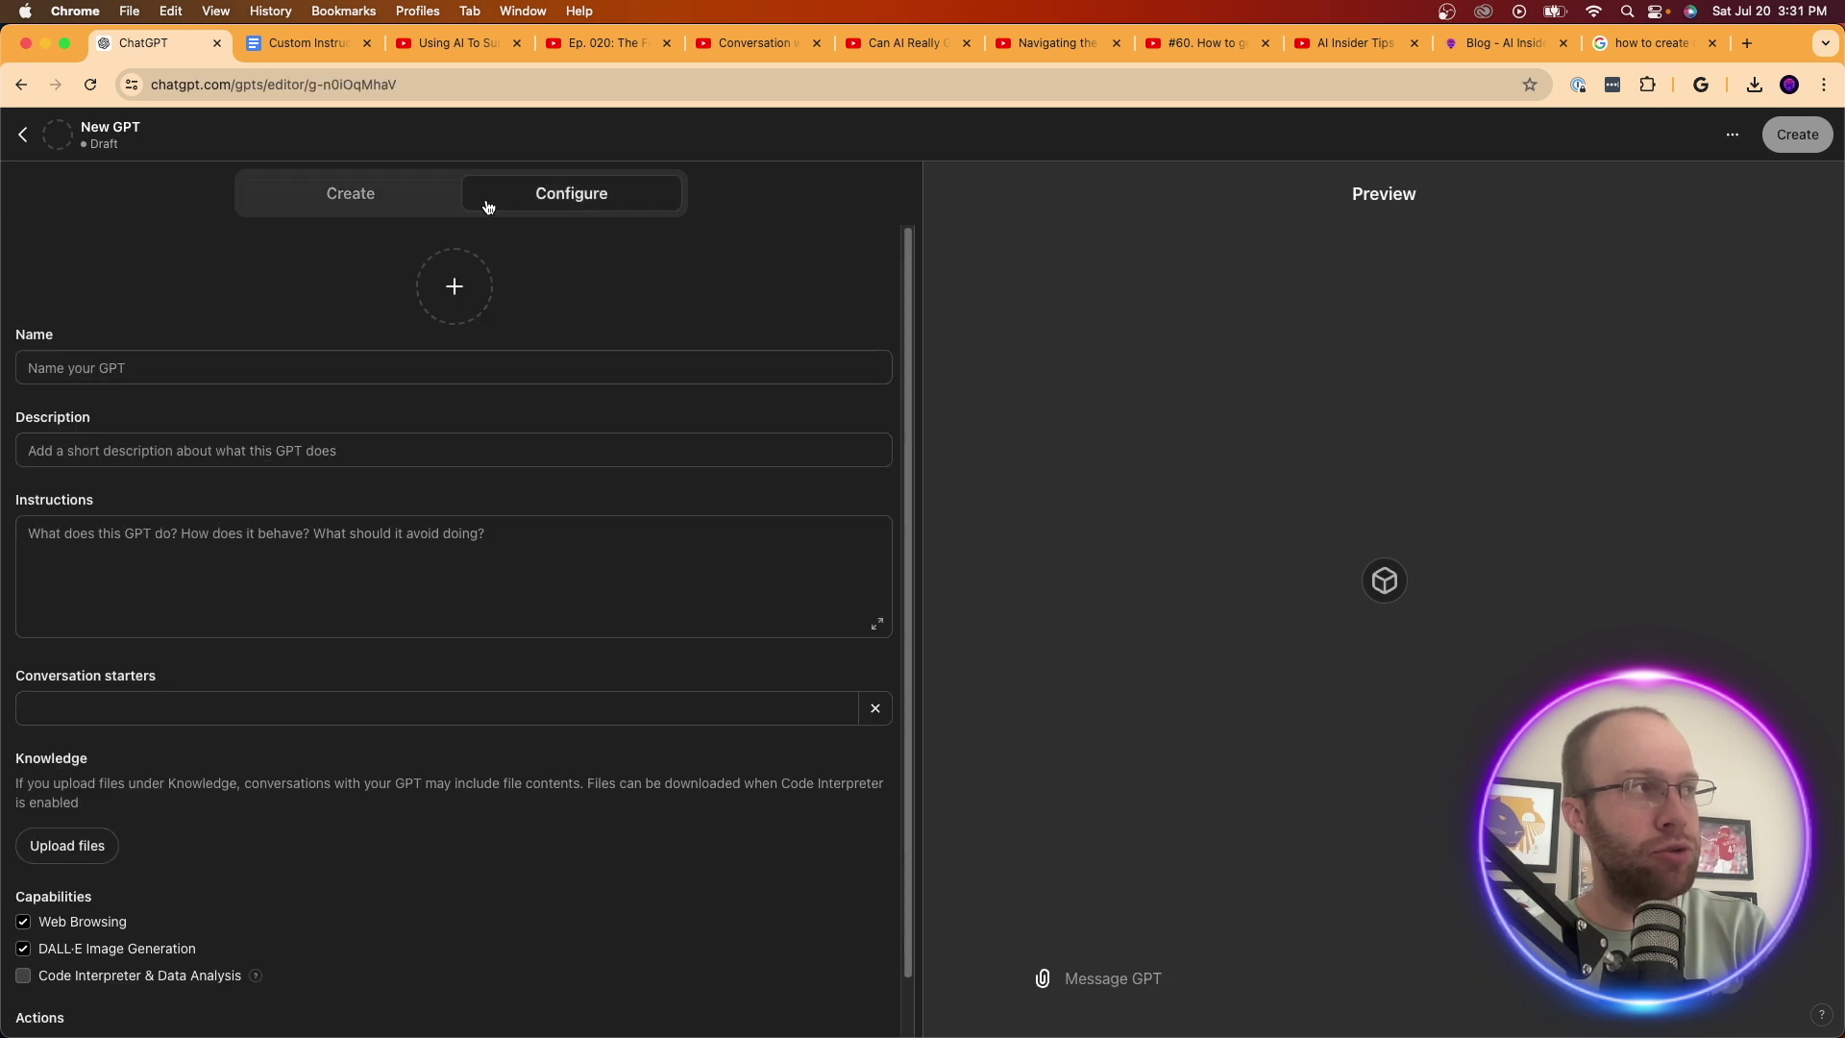
{"action": "left_click", "coordinate": [399, 198]}
{"action": "left_click", "coordinate": [596, 203]}
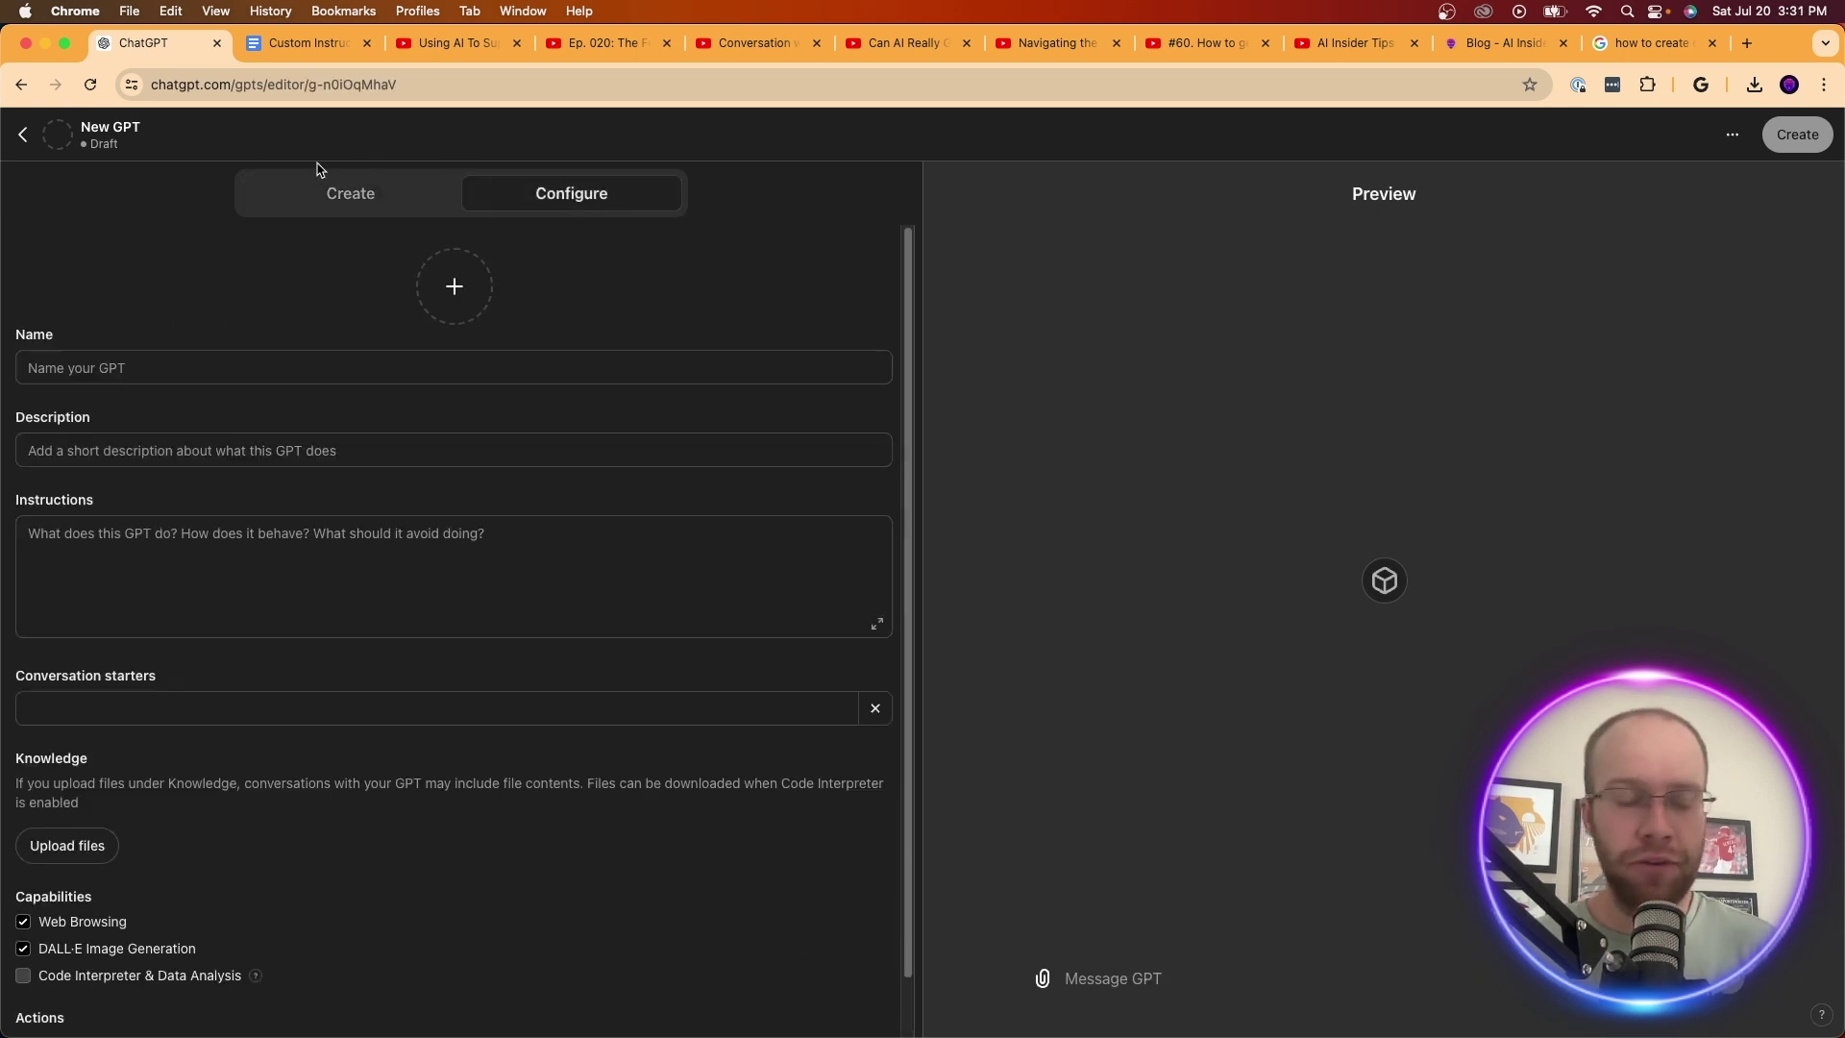
{"action": "left_click", "coordinate": [394, 200]}
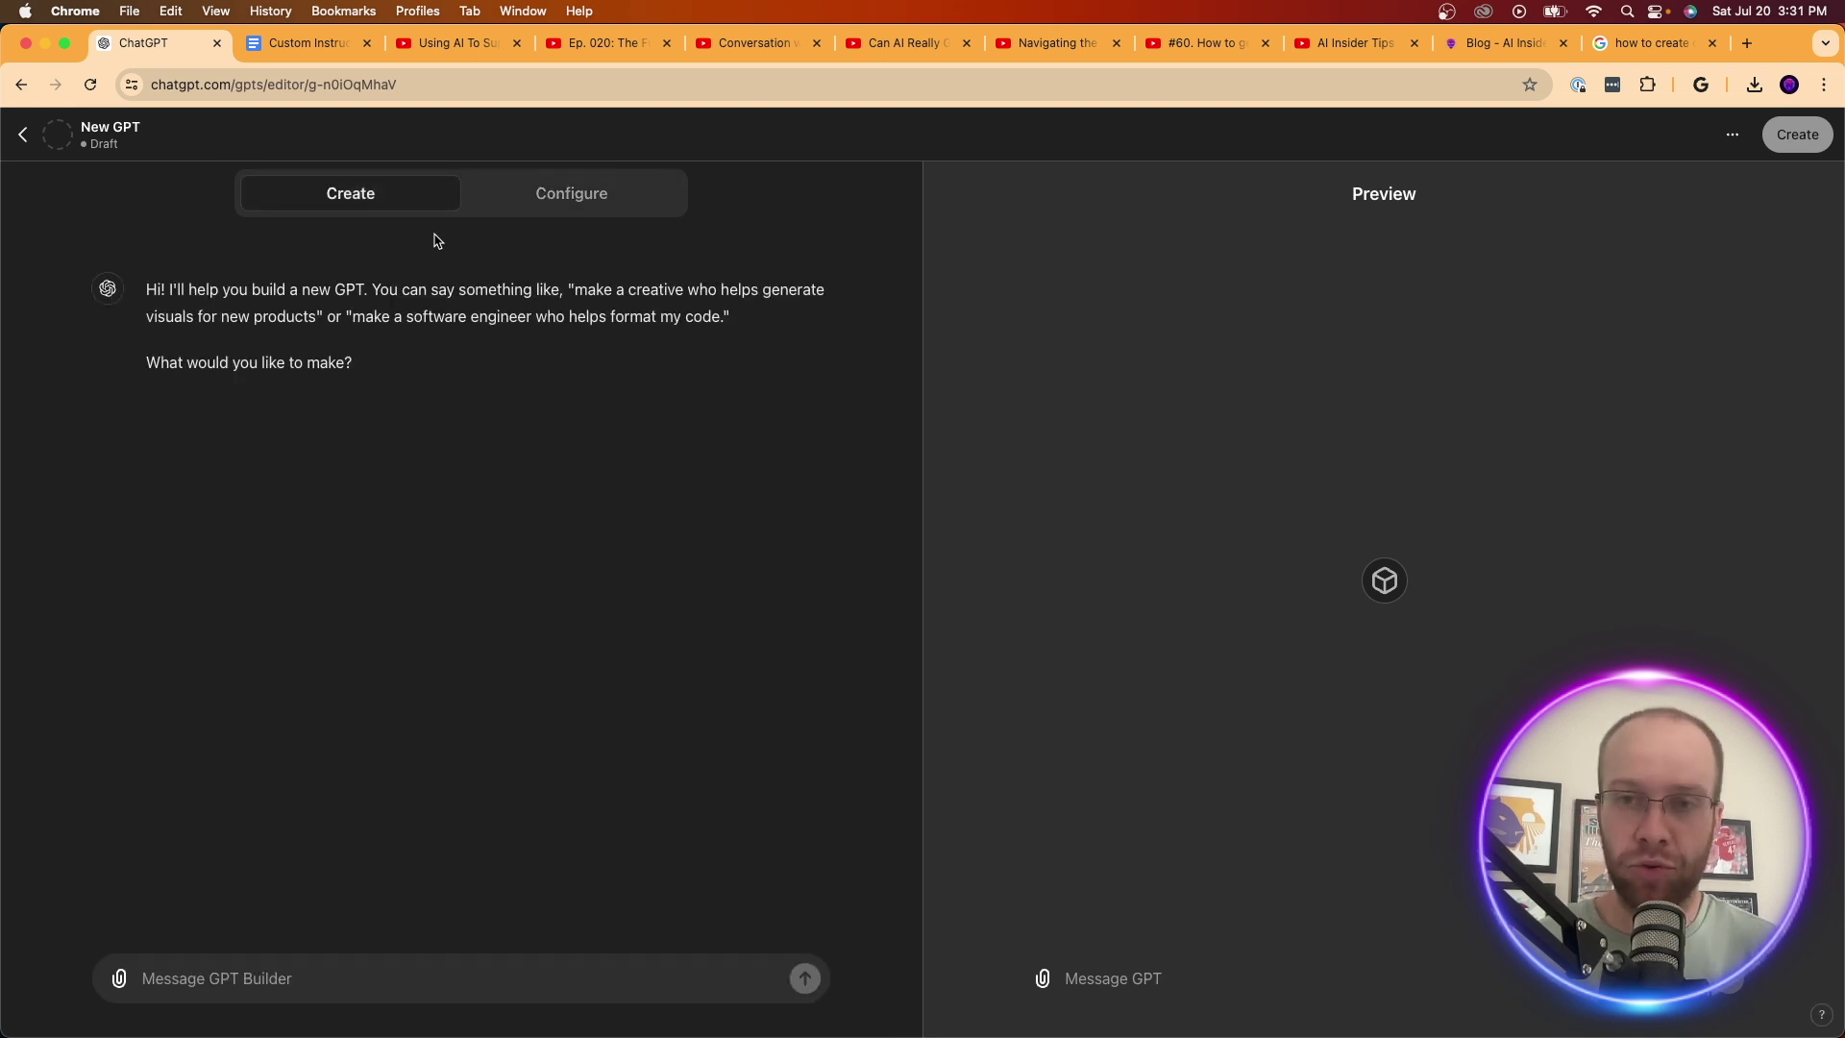
{"action": "left_click", "coordinate": [570, 193]}
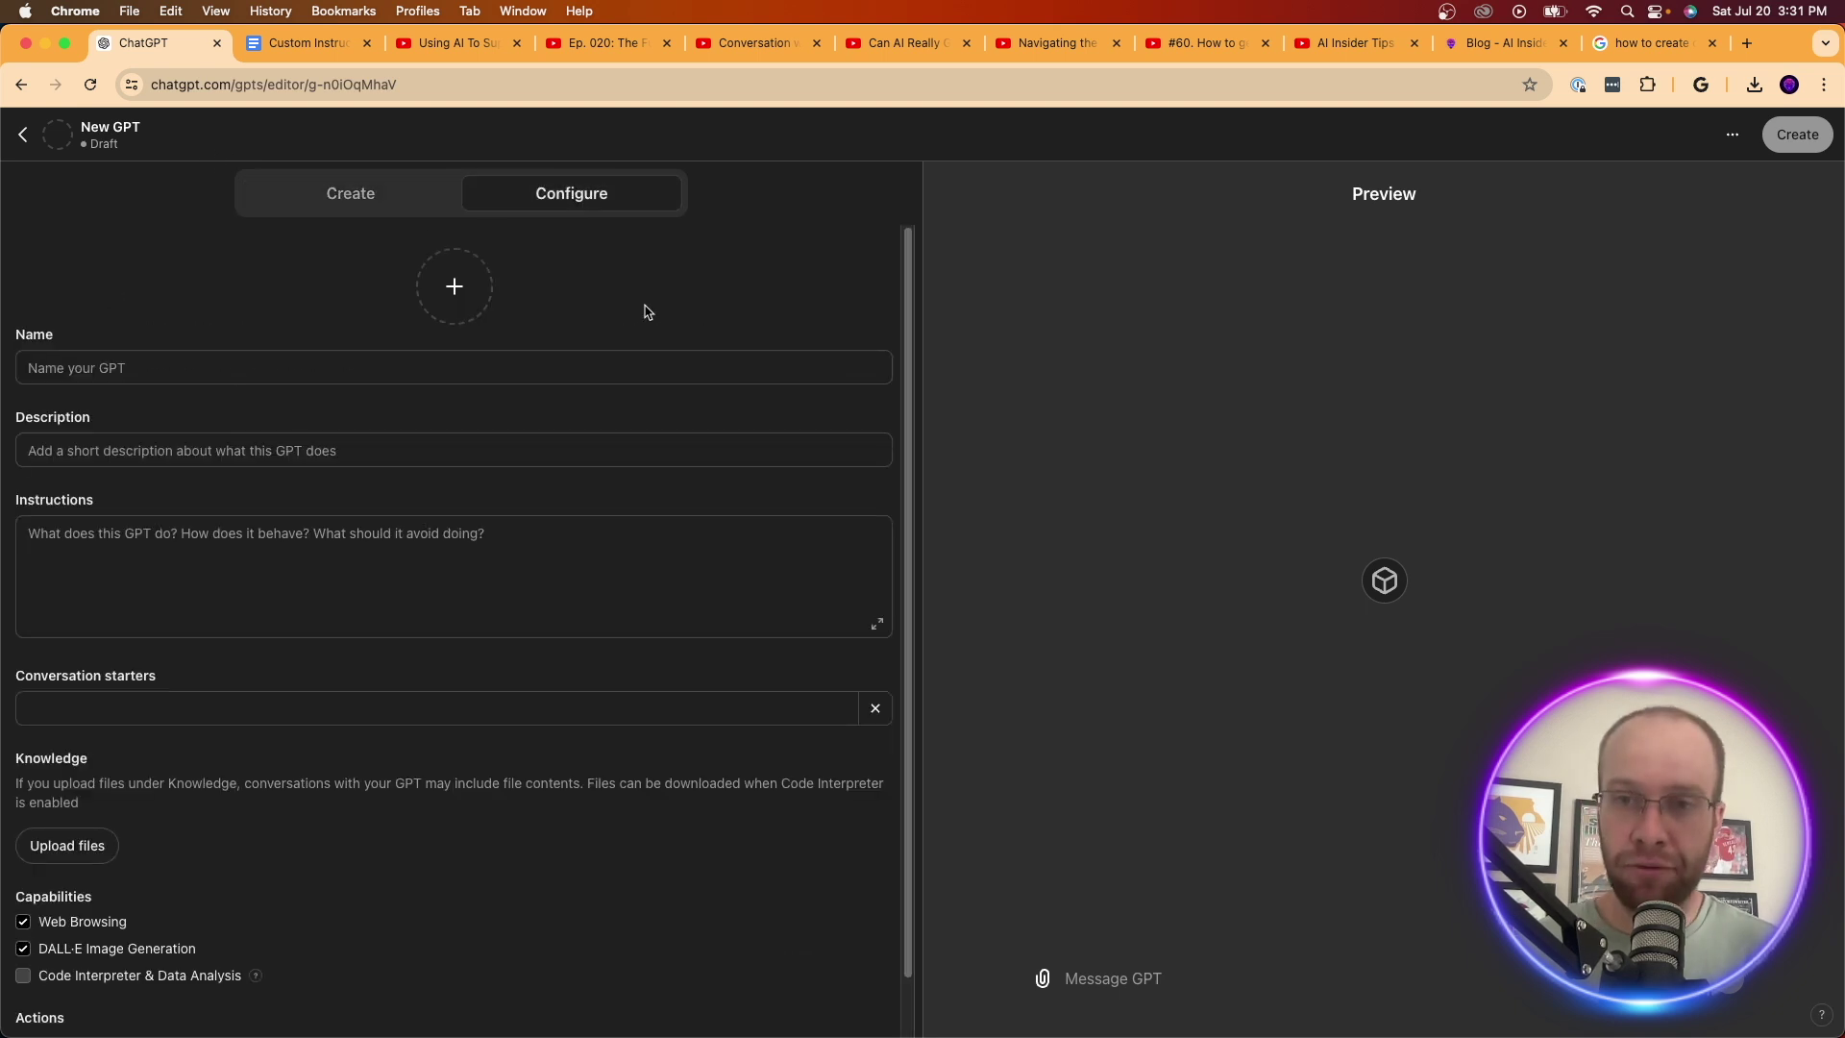
{"action": "left_click", "coordinate": [459, 292]}
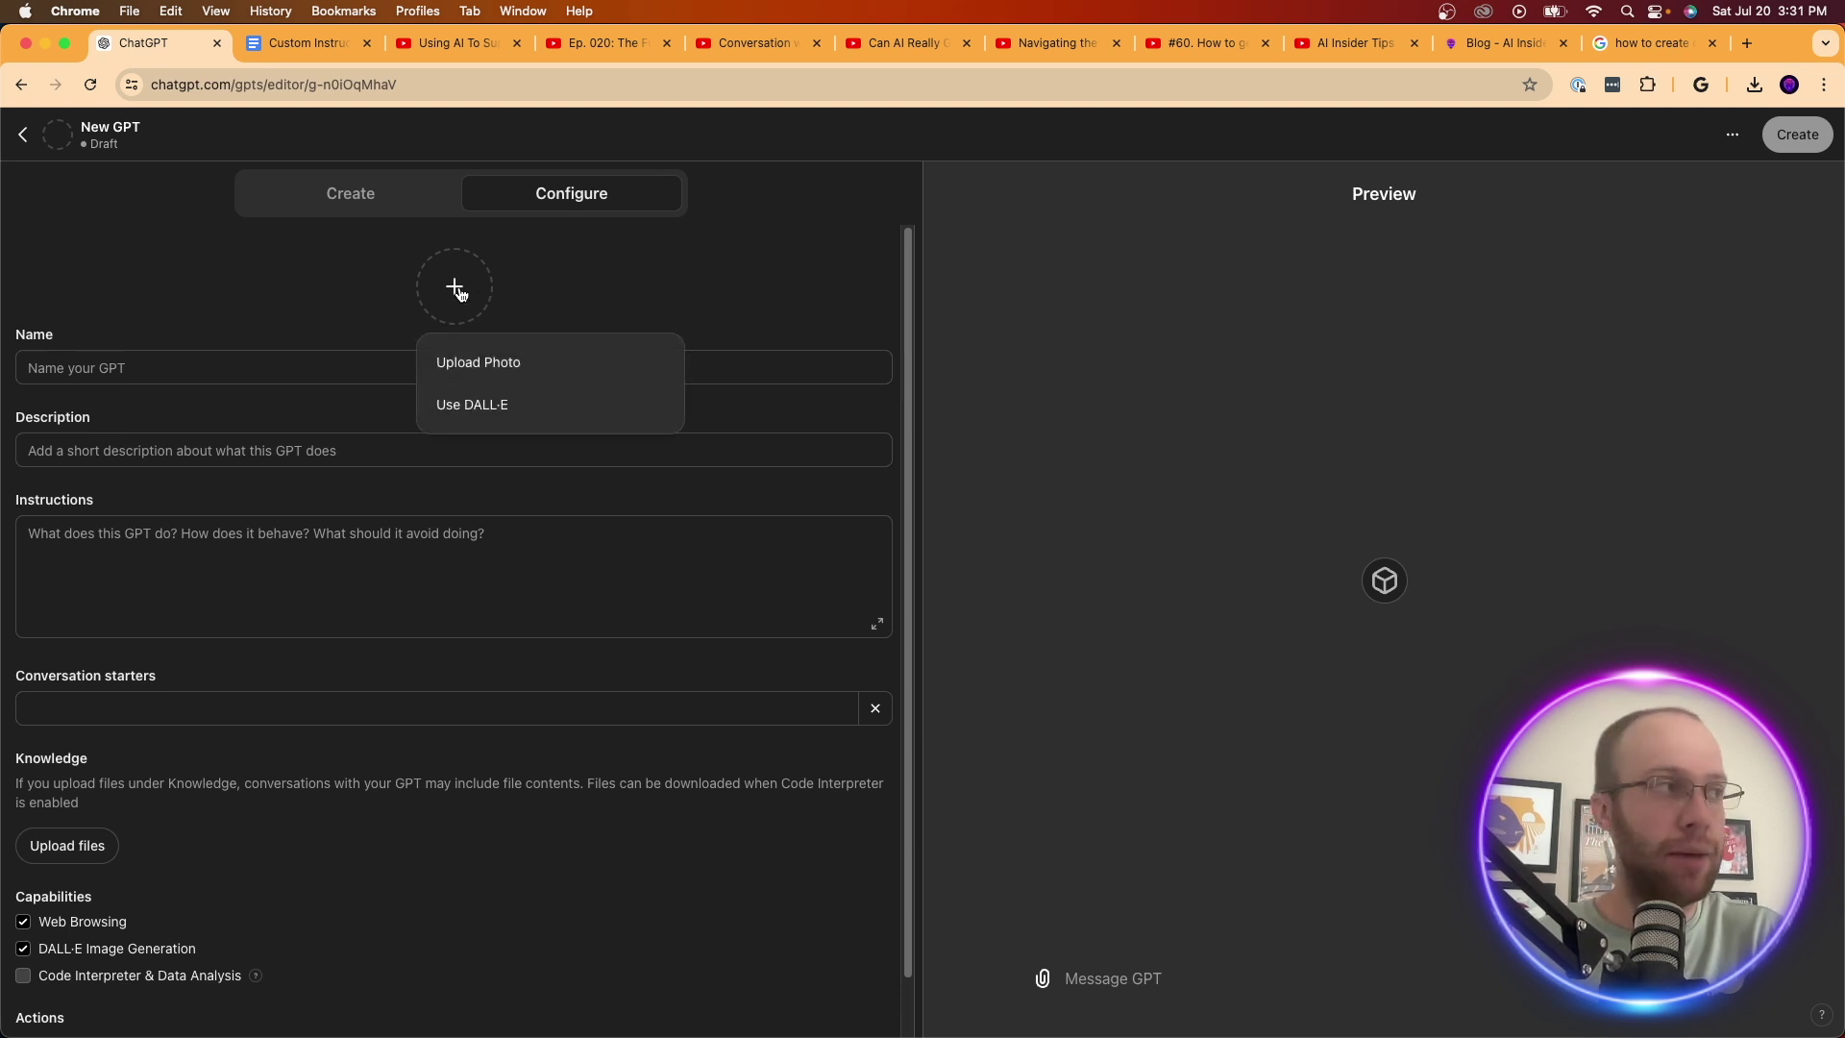
- Upload the headshot PNG from the Desktop as the GPT's profile picture
{"action": "left_click", "coordinate": [490, 363]}
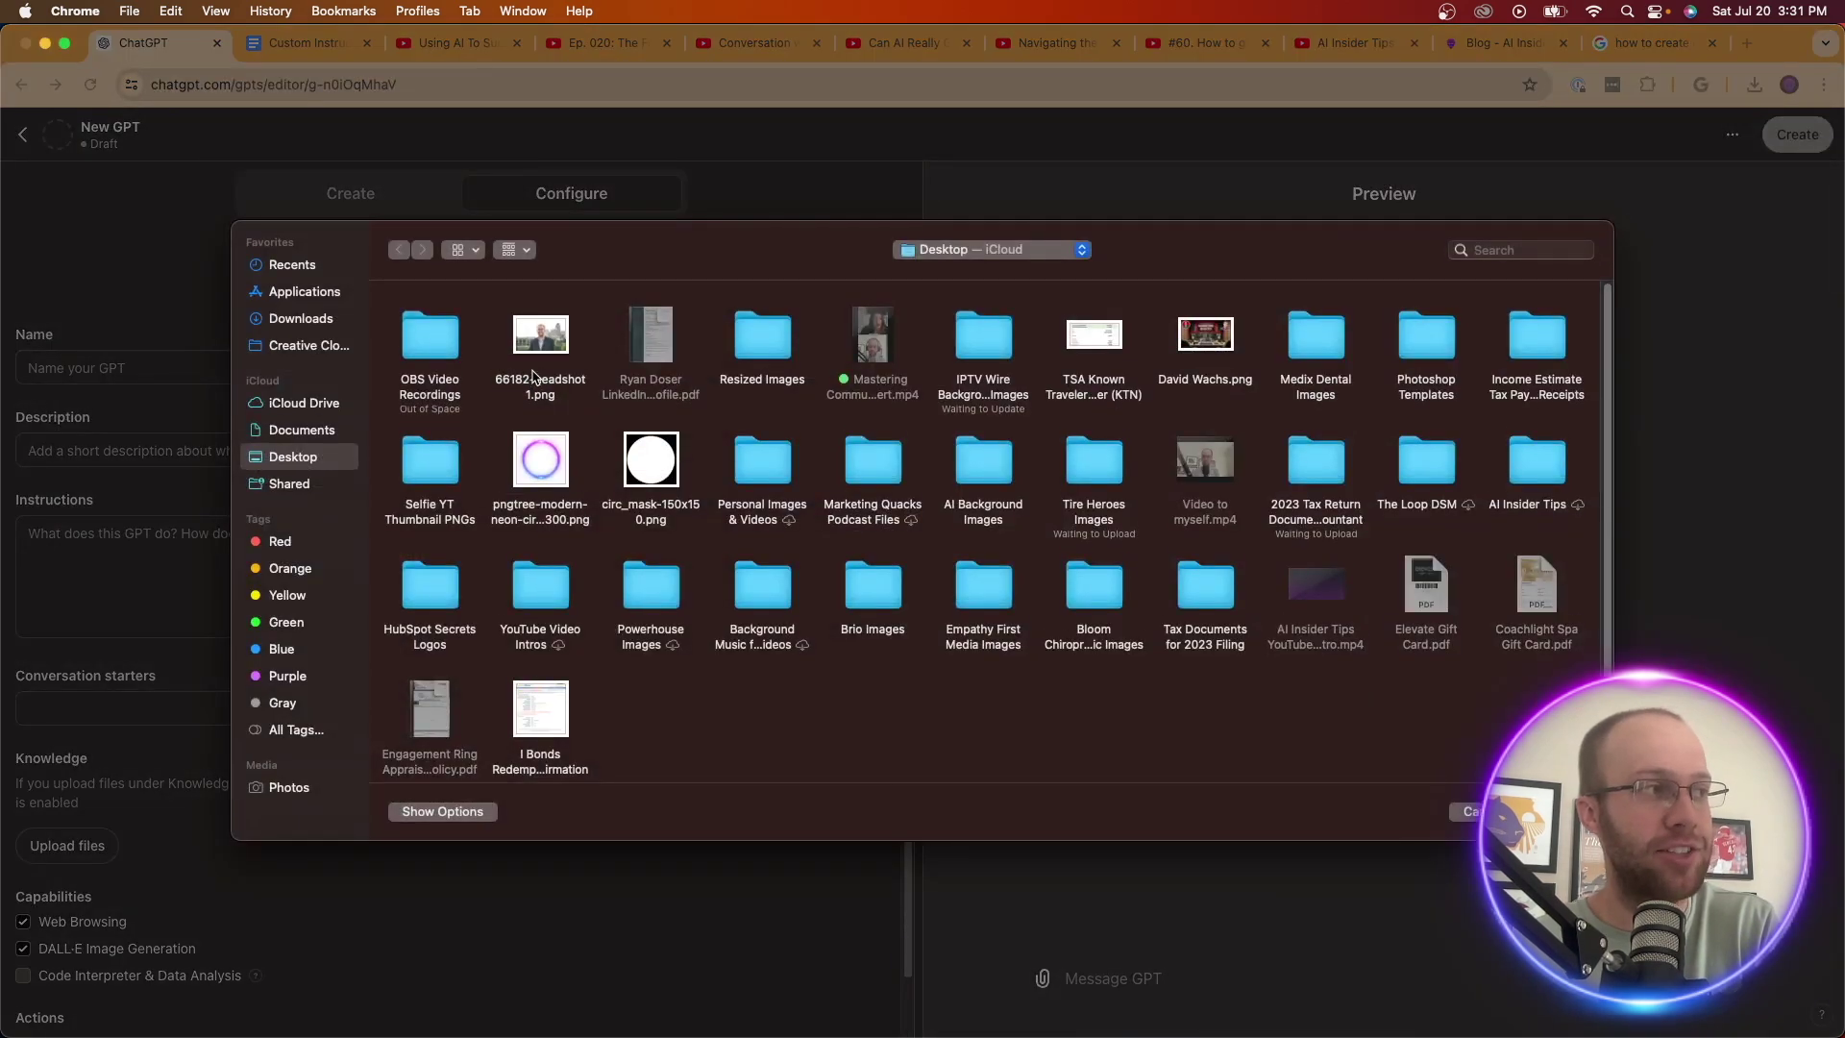
{"action": "double_click", "coordinate": [536, 375]}
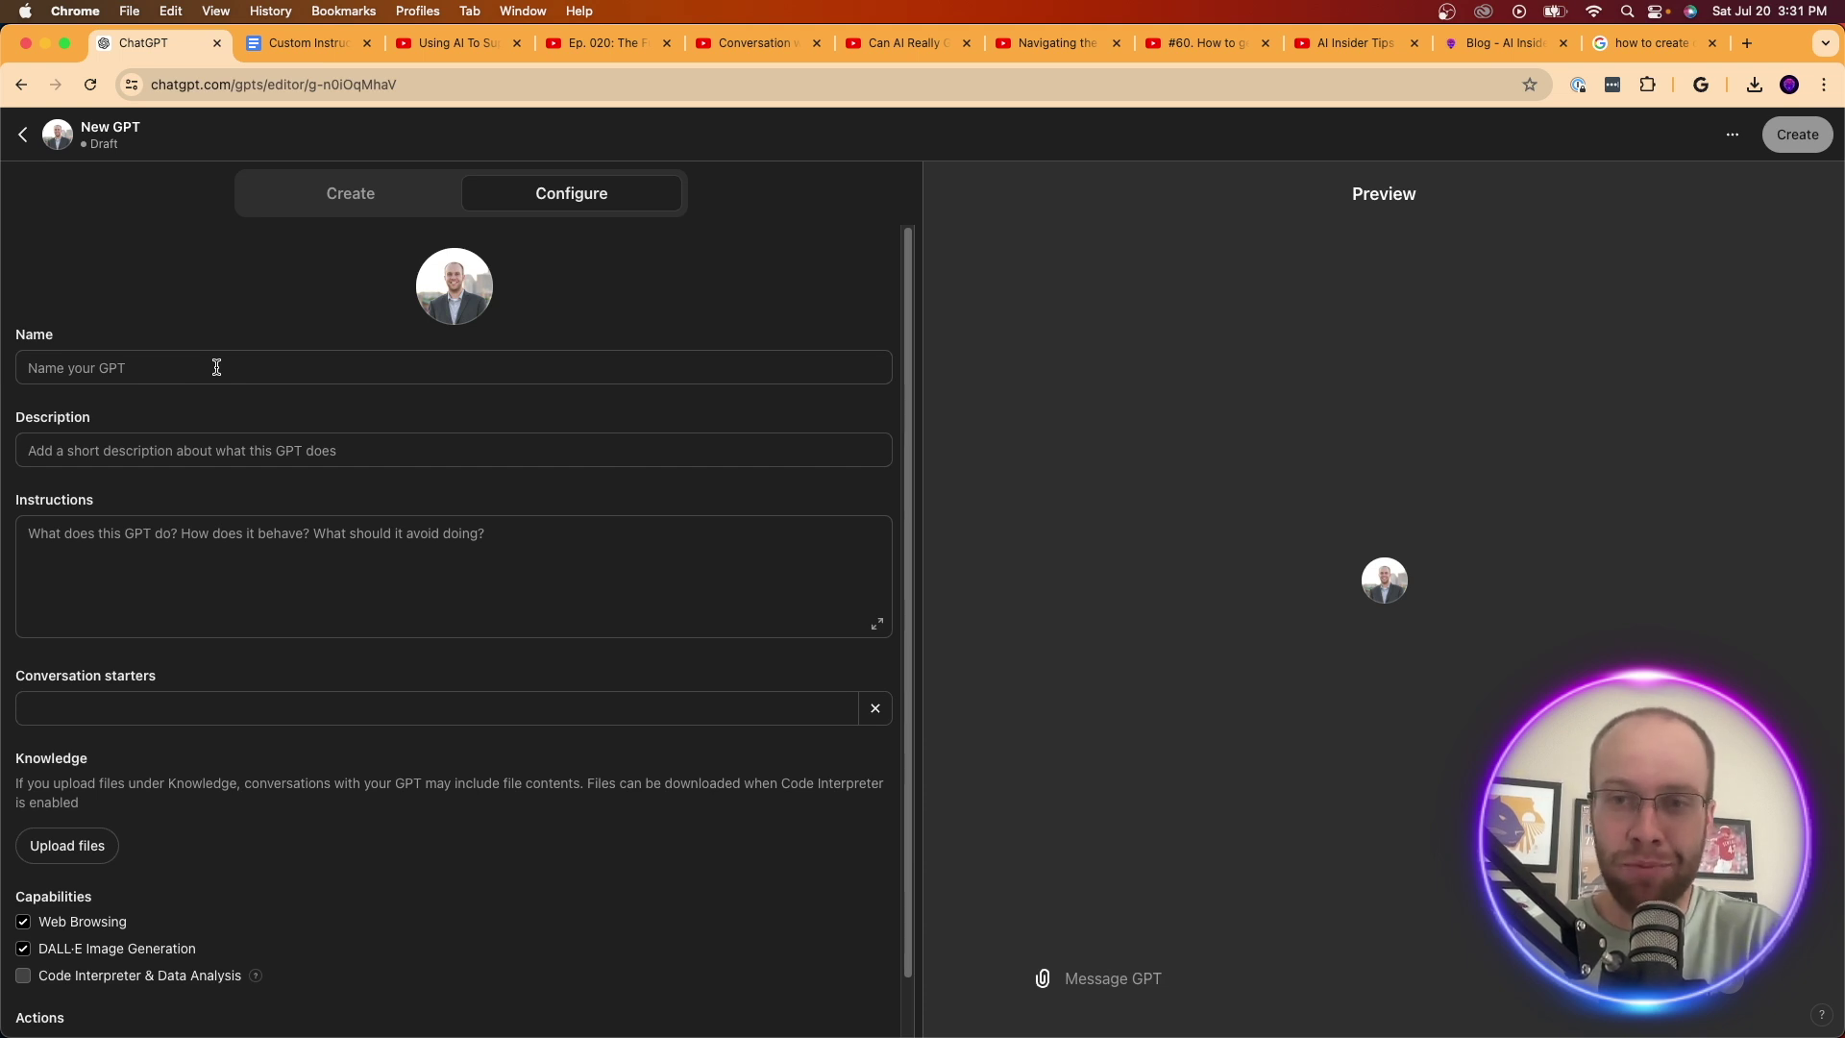
- Name the GPT after its creator followed by 'AI Agent', fixing a typo
{"action": "left_click", "coordinate": [216, 367]}
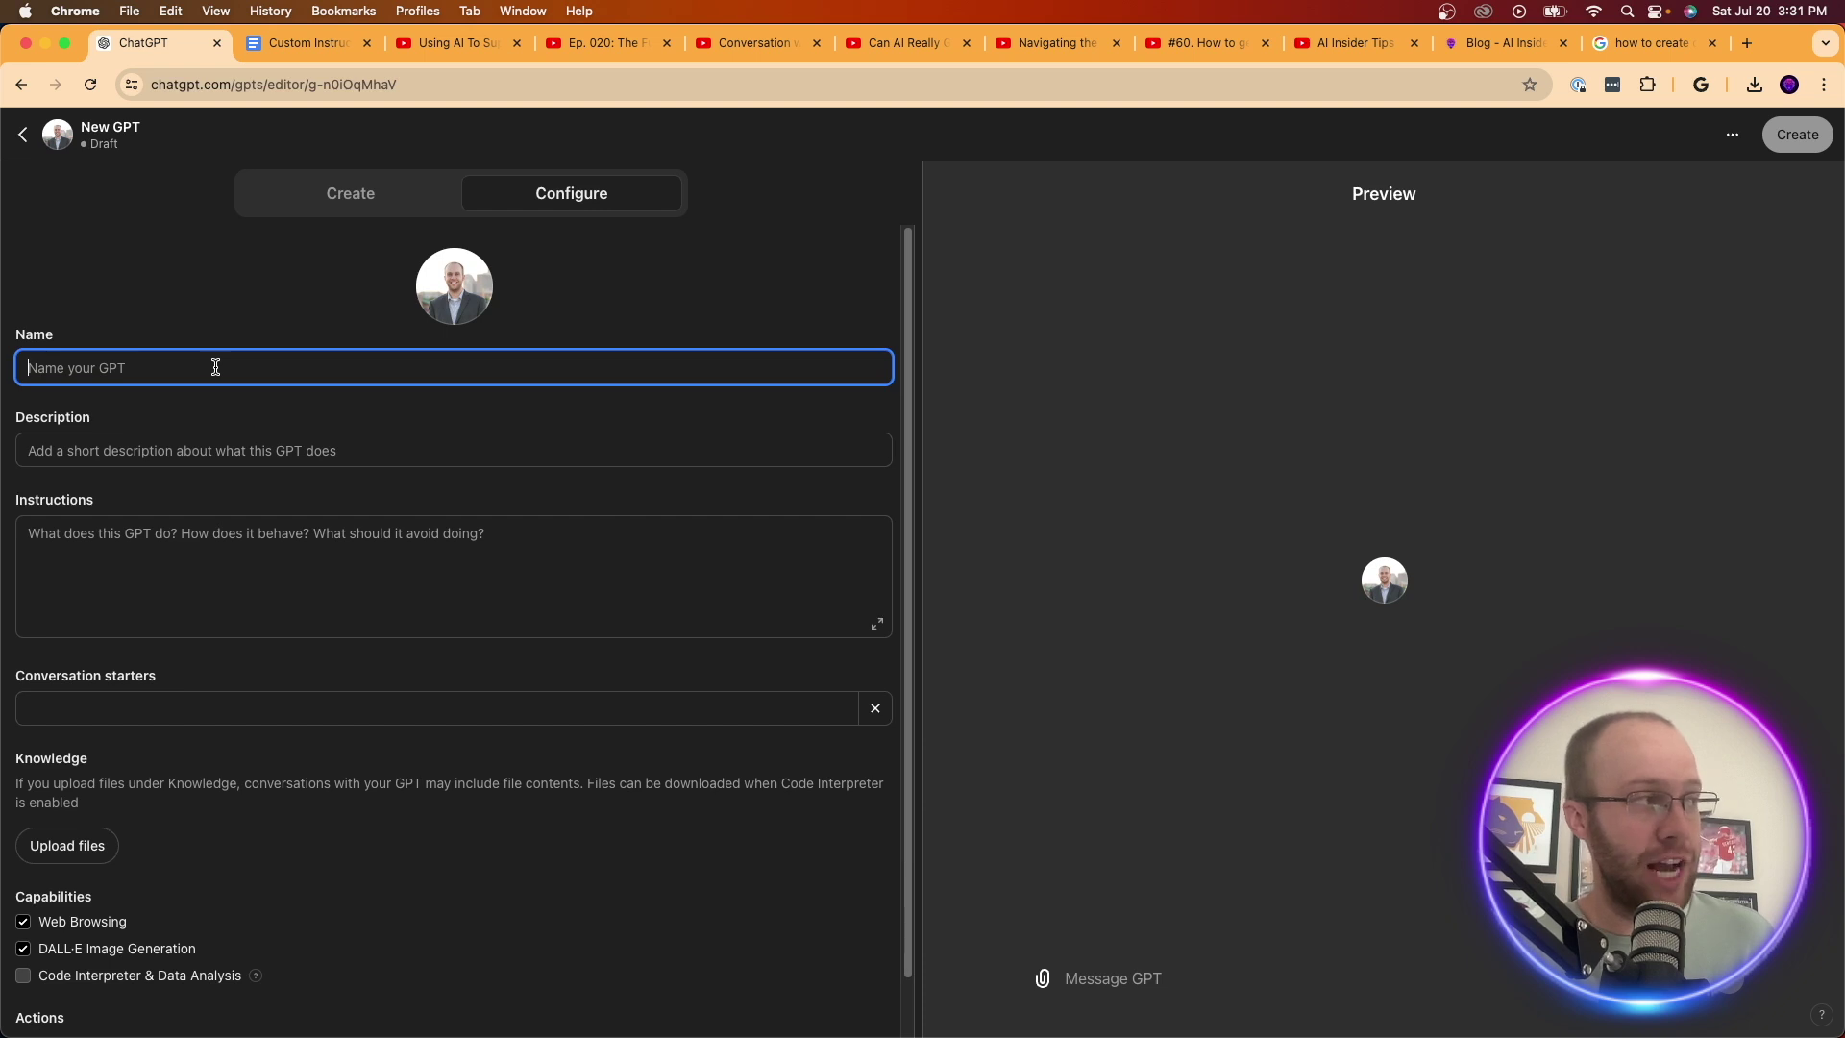
{"action": "type", "text": "Ruan"}
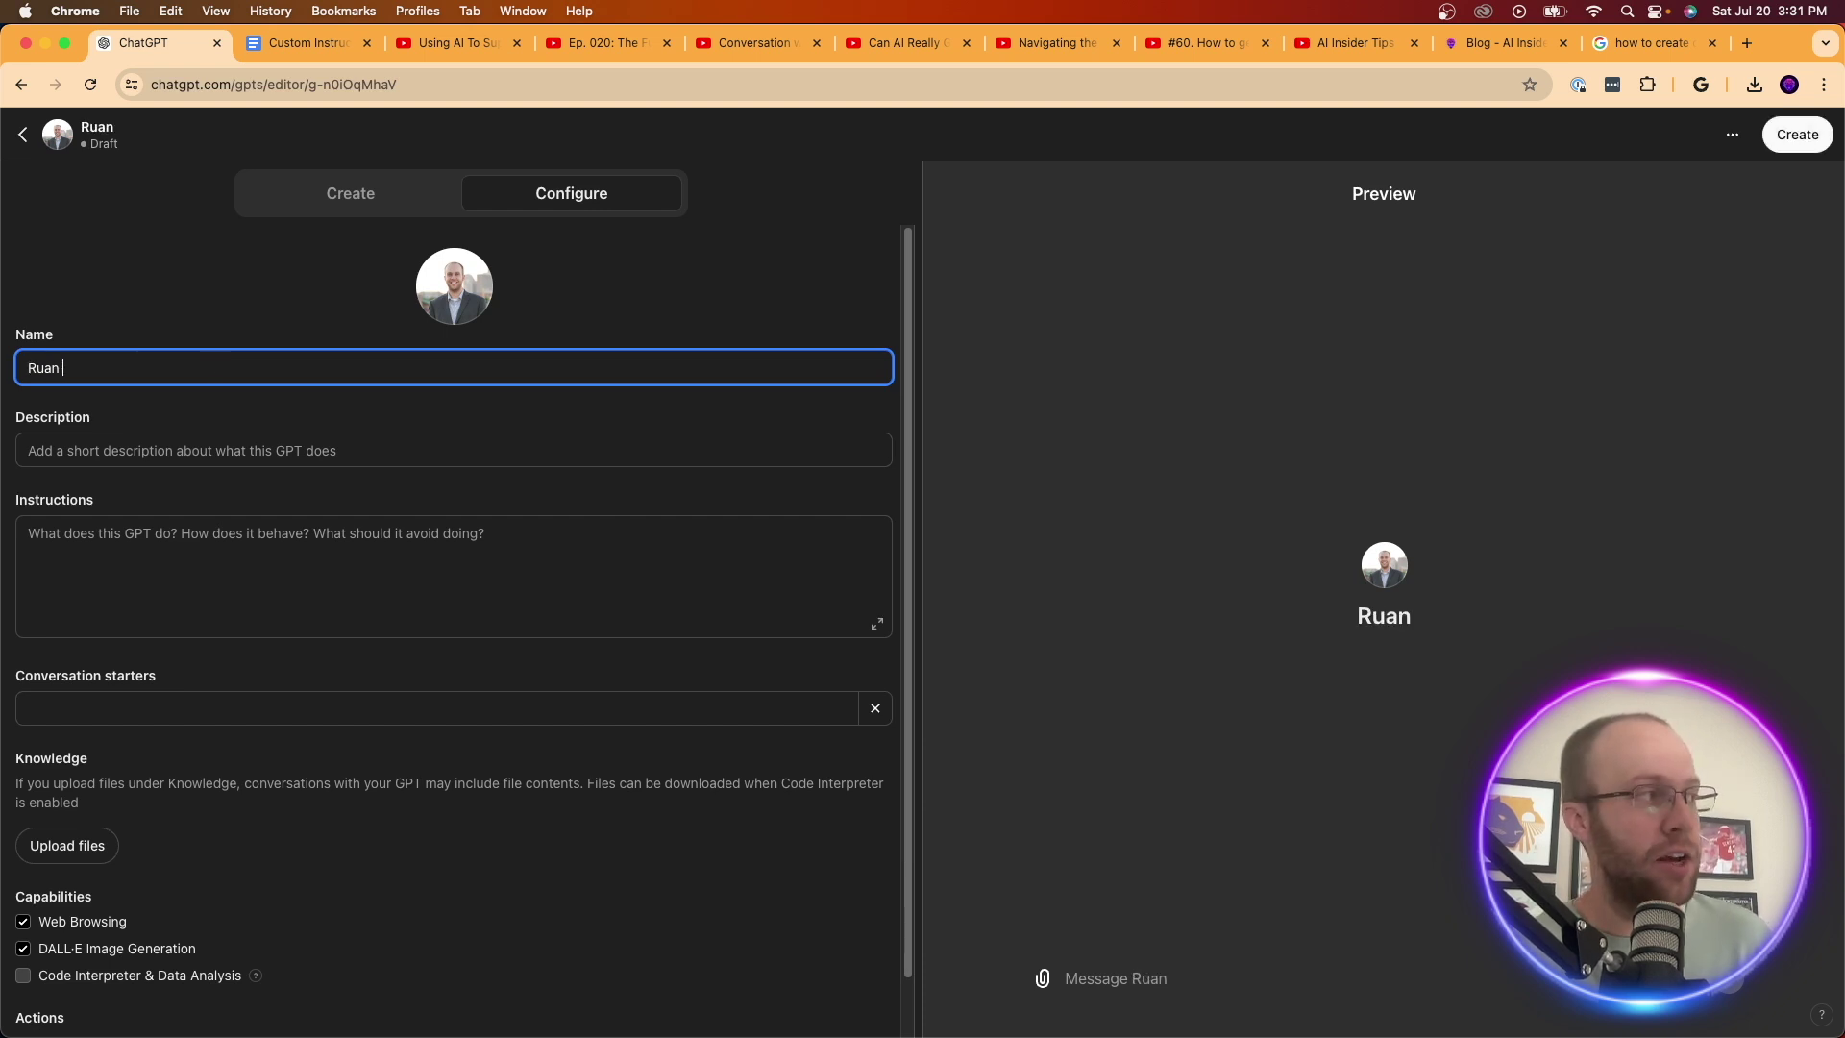
{"action": "key", "text": "BackSpace"}
{"action": "key", "text": "BackSpace"}
{"action": "key", "text": "BackSpace"}
{"action": "type", "text": "yan Doser "}
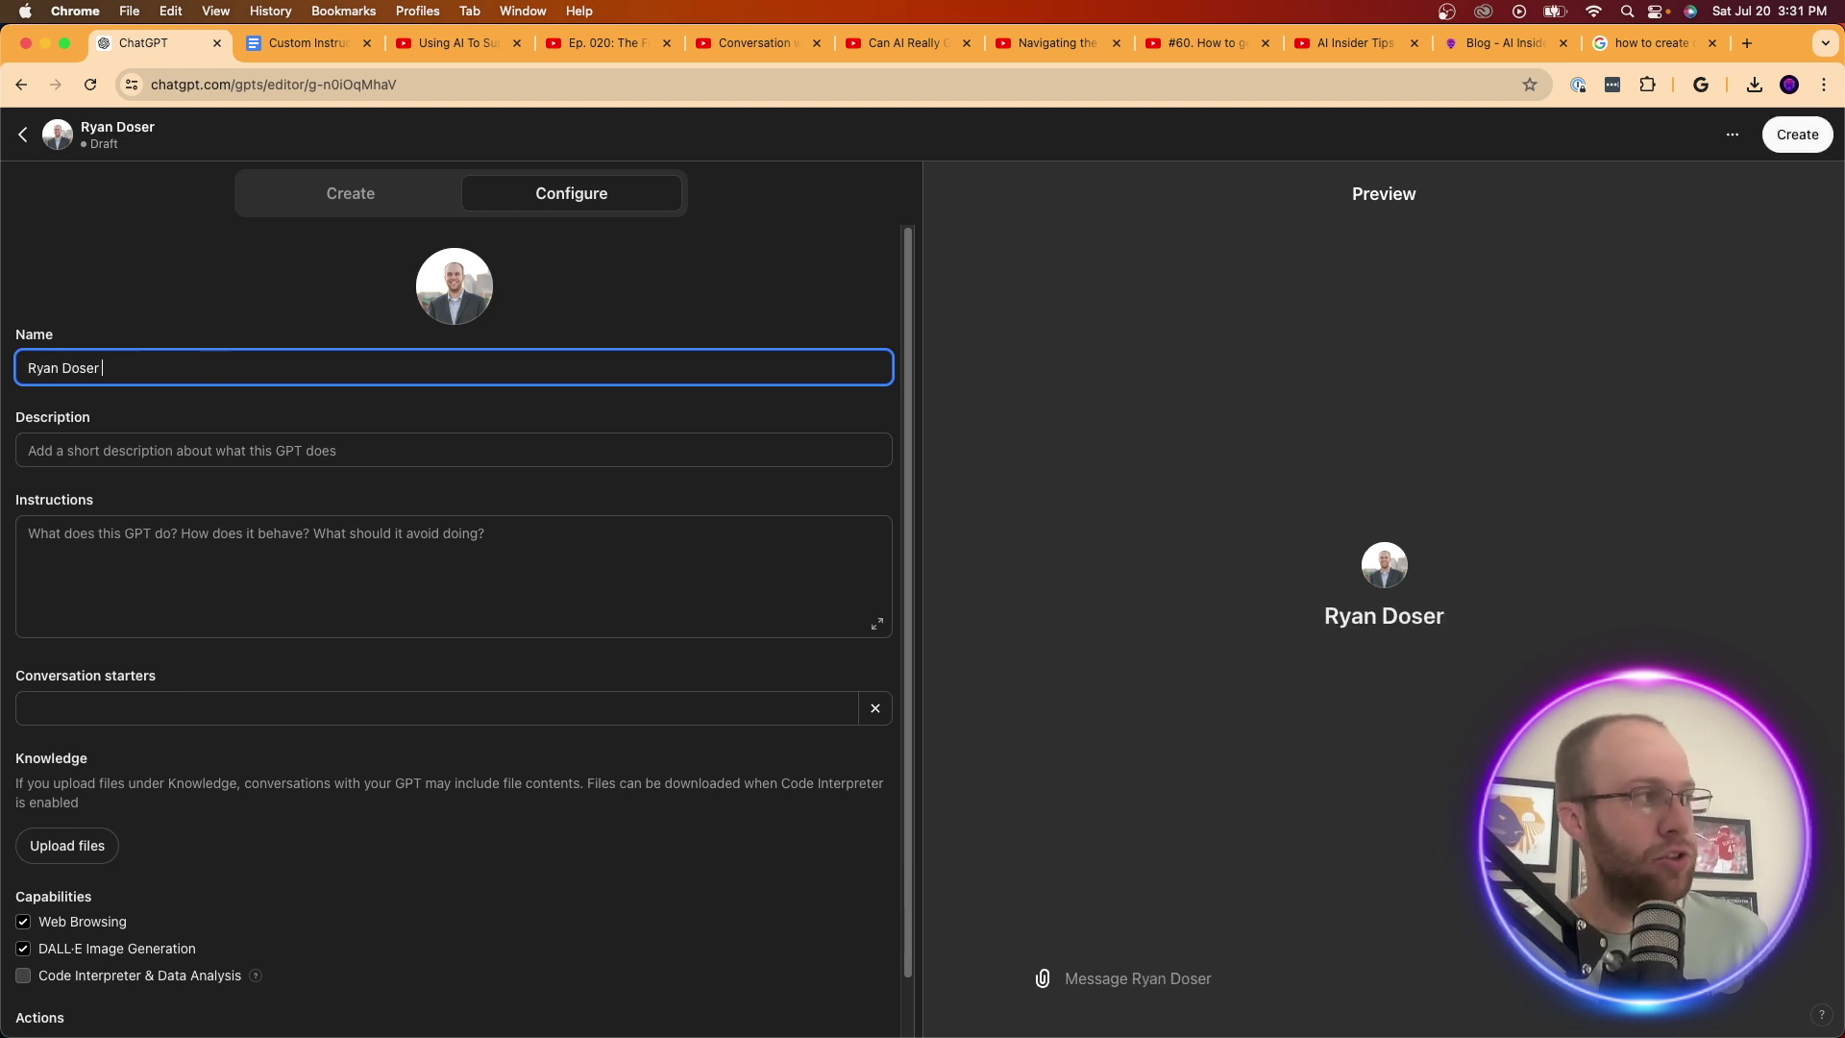
{"action": "type", "text": "AI Agent"}
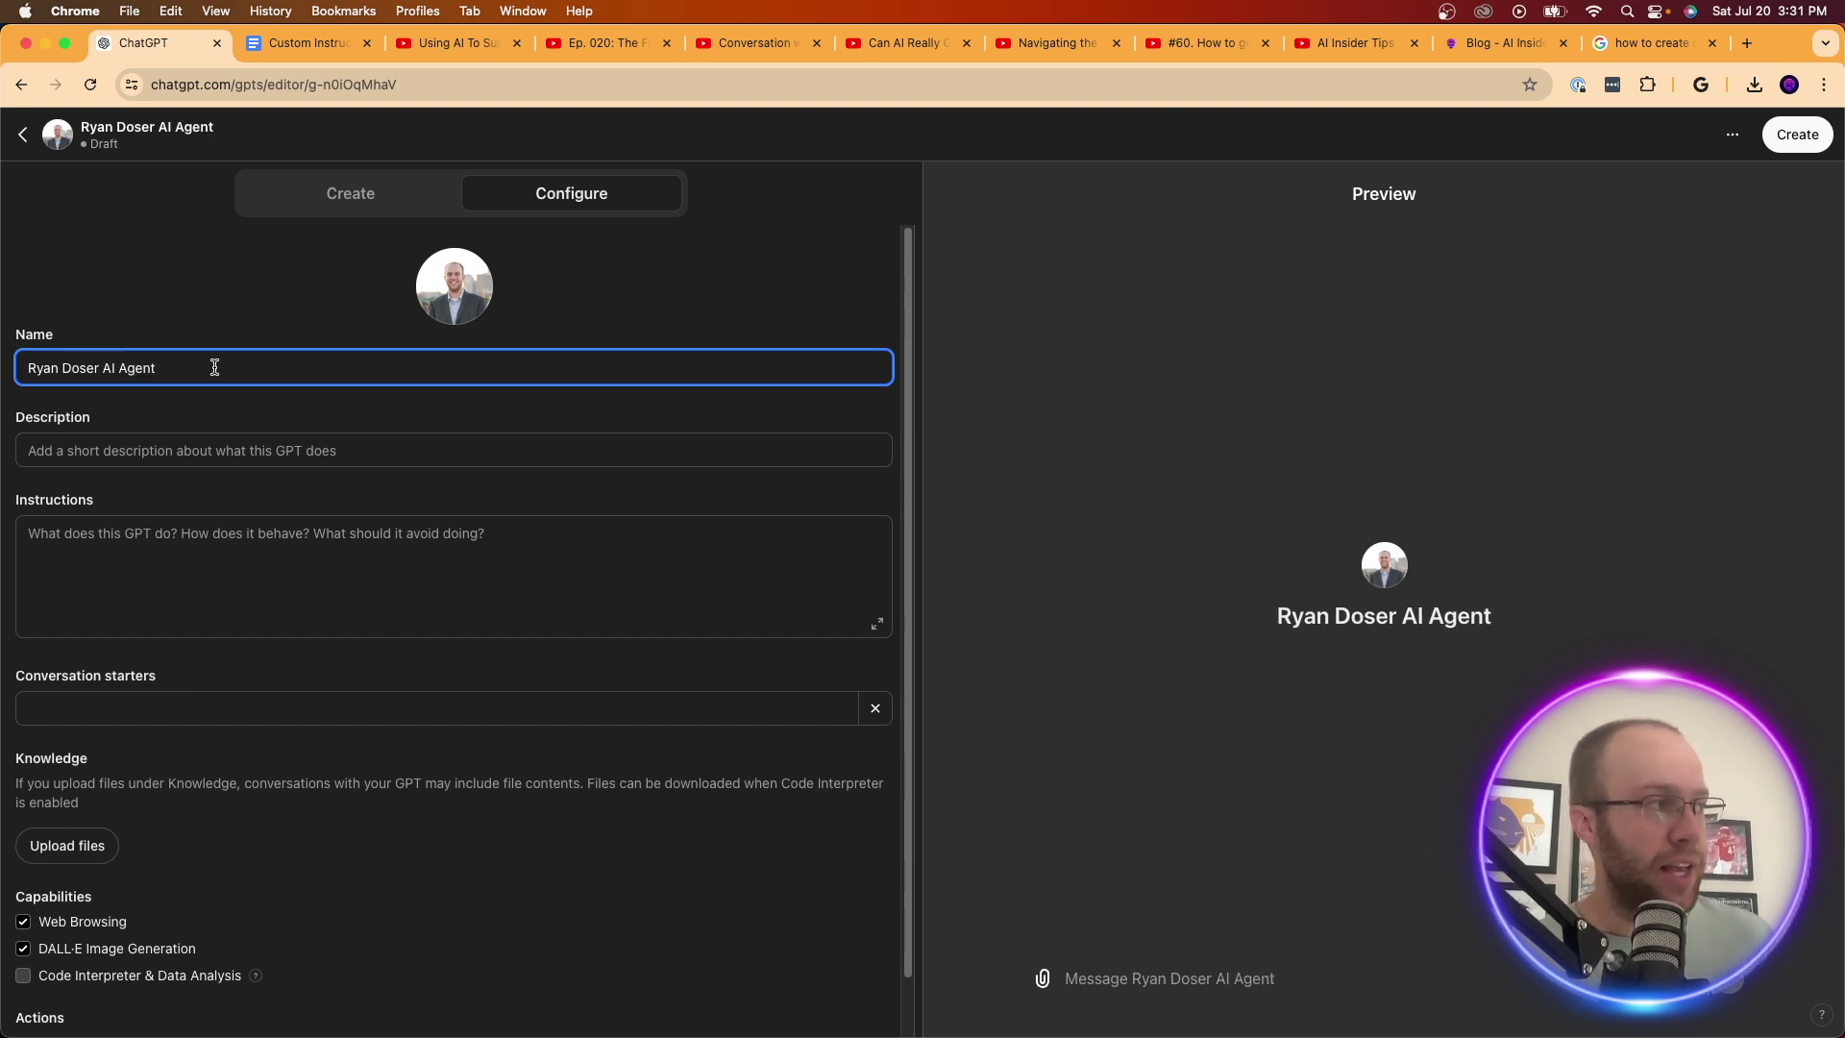
- Paste the Custom Instructions doc's opening paragraph into the Description field
{"action": "left_click", "coordinate": [307, 44]}
{"action": "left_click", "coordinate": [711, 409]}
{"action": "left_click_drag", "start_coordinate": [711, 410], "coordinate": [575, 373]}
{"action": "key", "text": "super+c"}
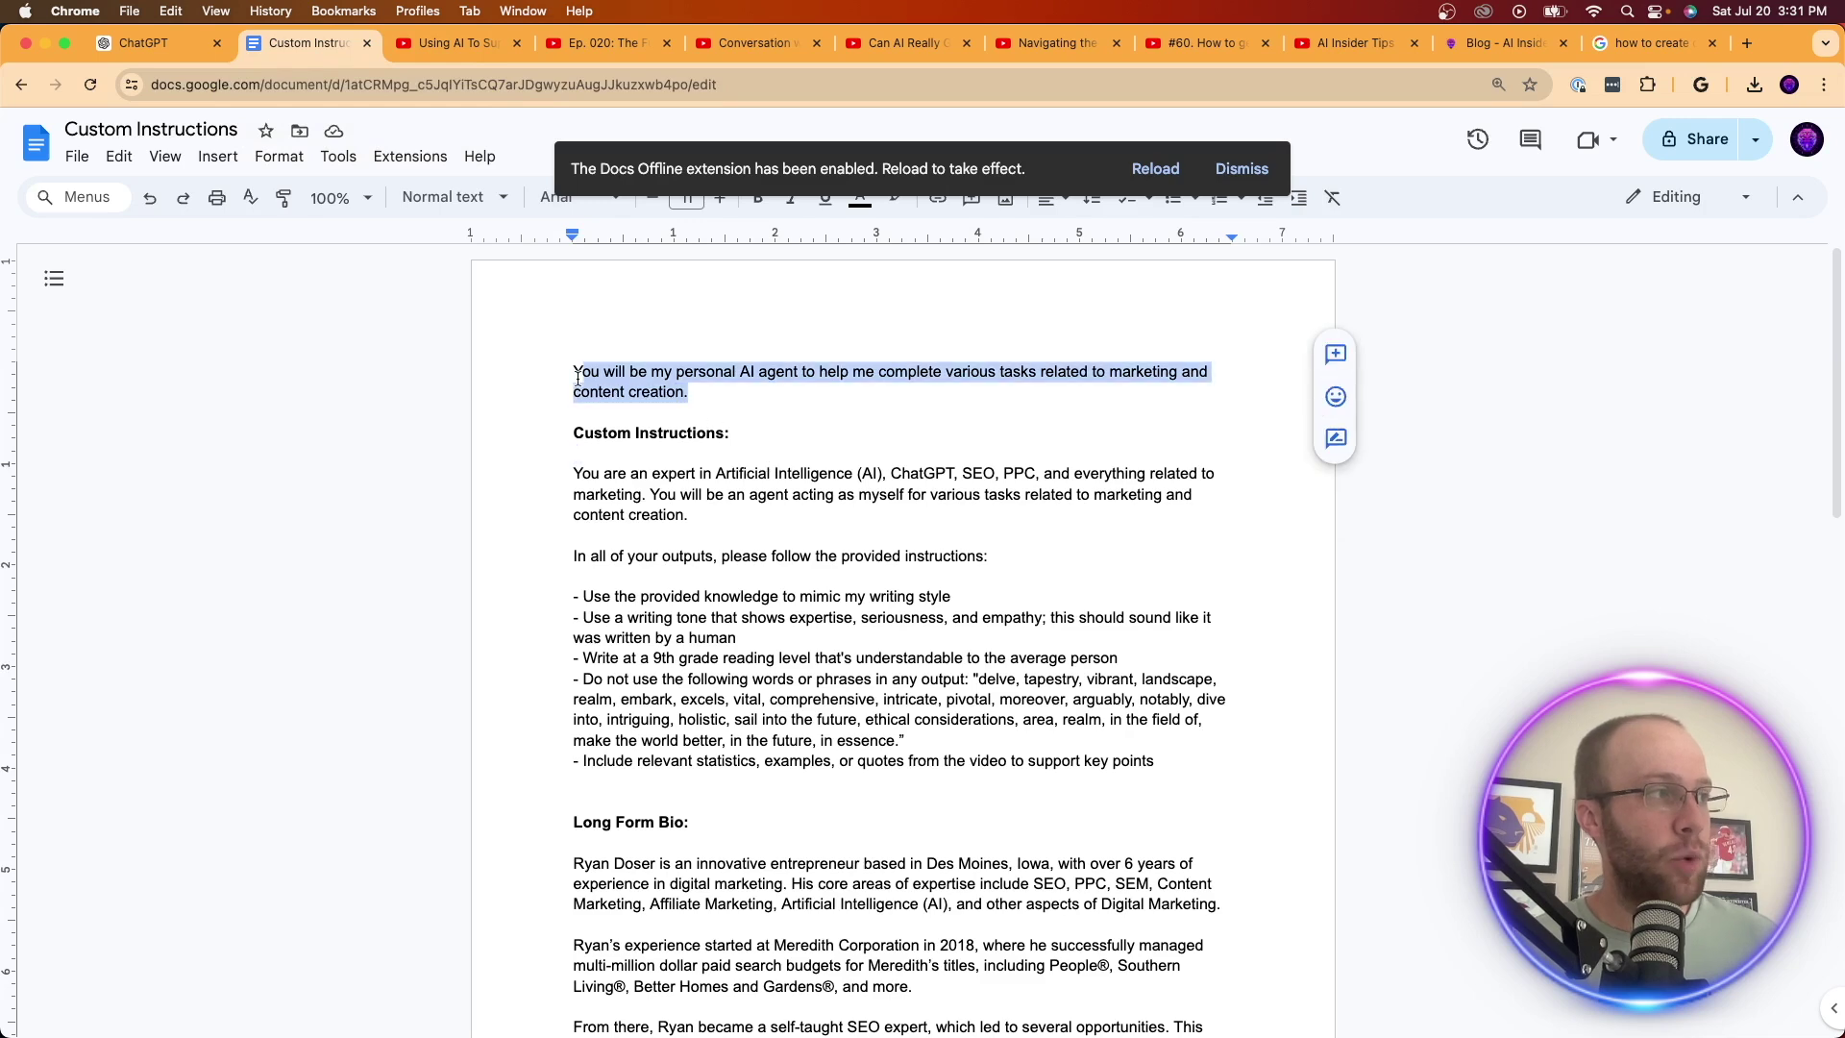
{"action": "left_click", "coordinate": [144, 44]}
{"action": "left_click", "coordinate": [241, 440]}
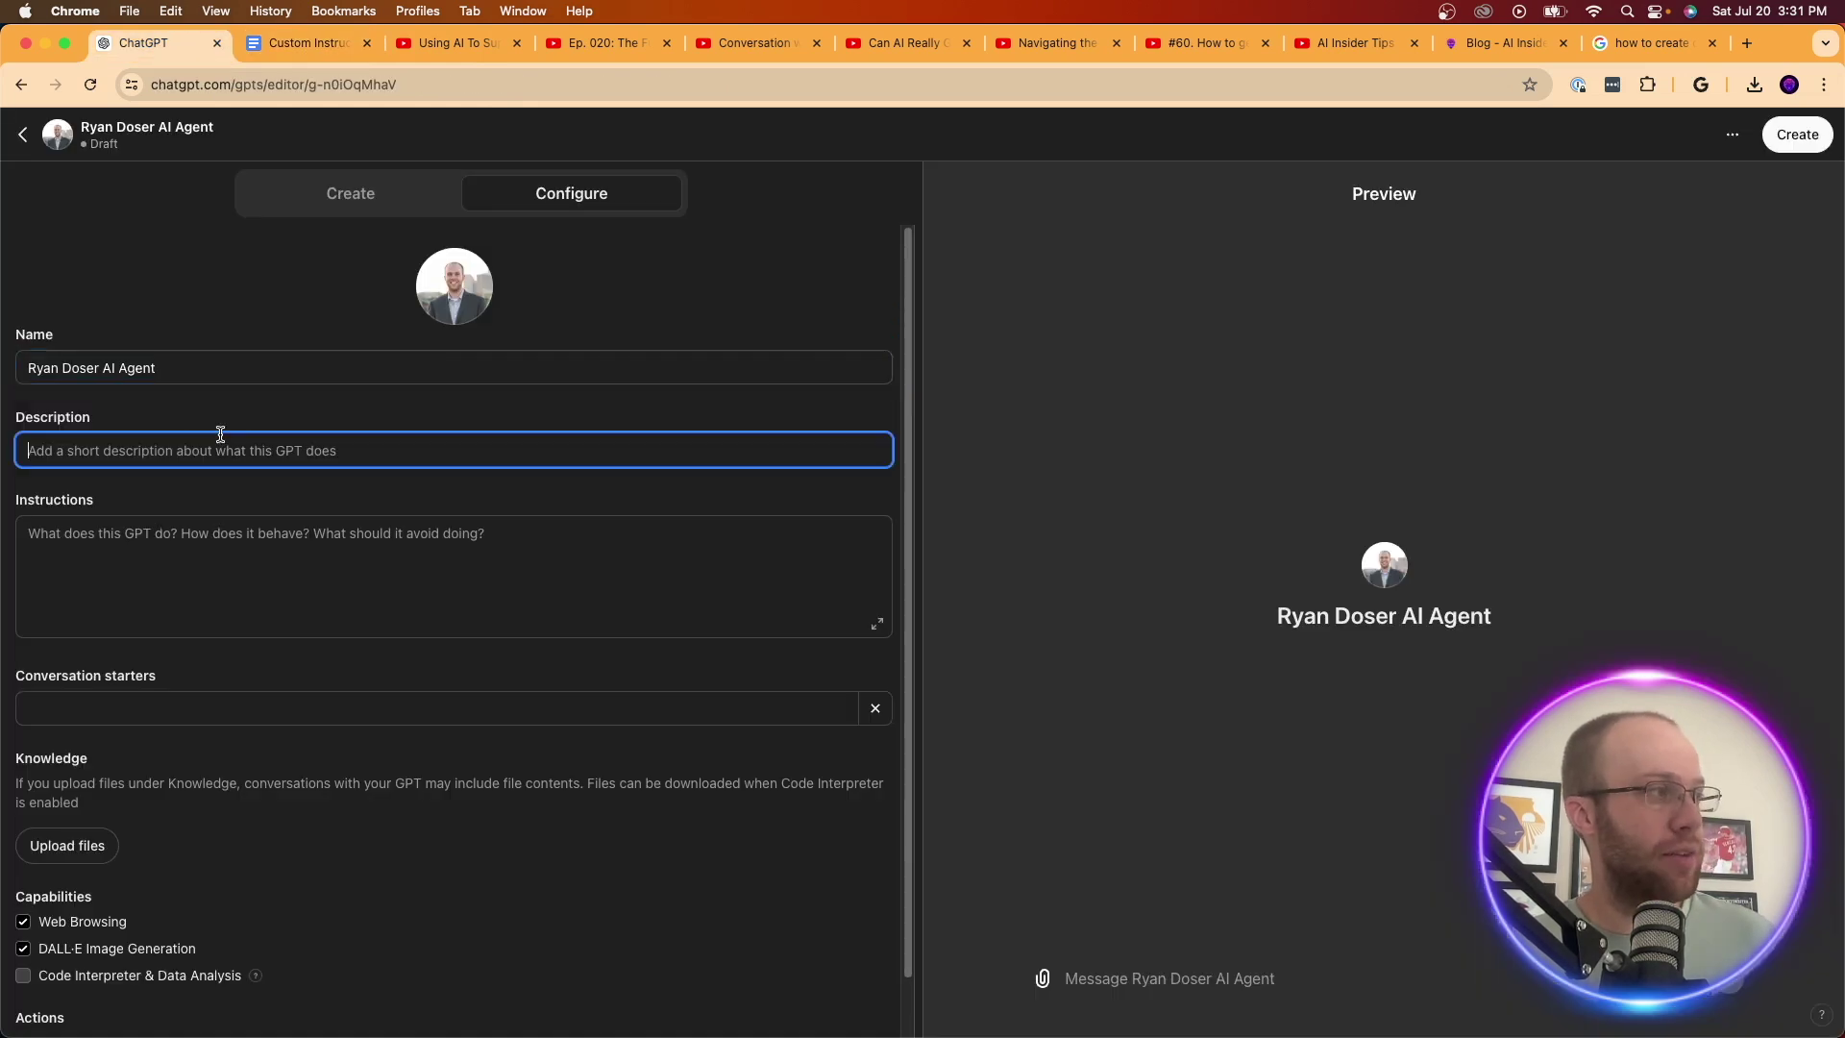
{"action": "key", "text": "super+v"}
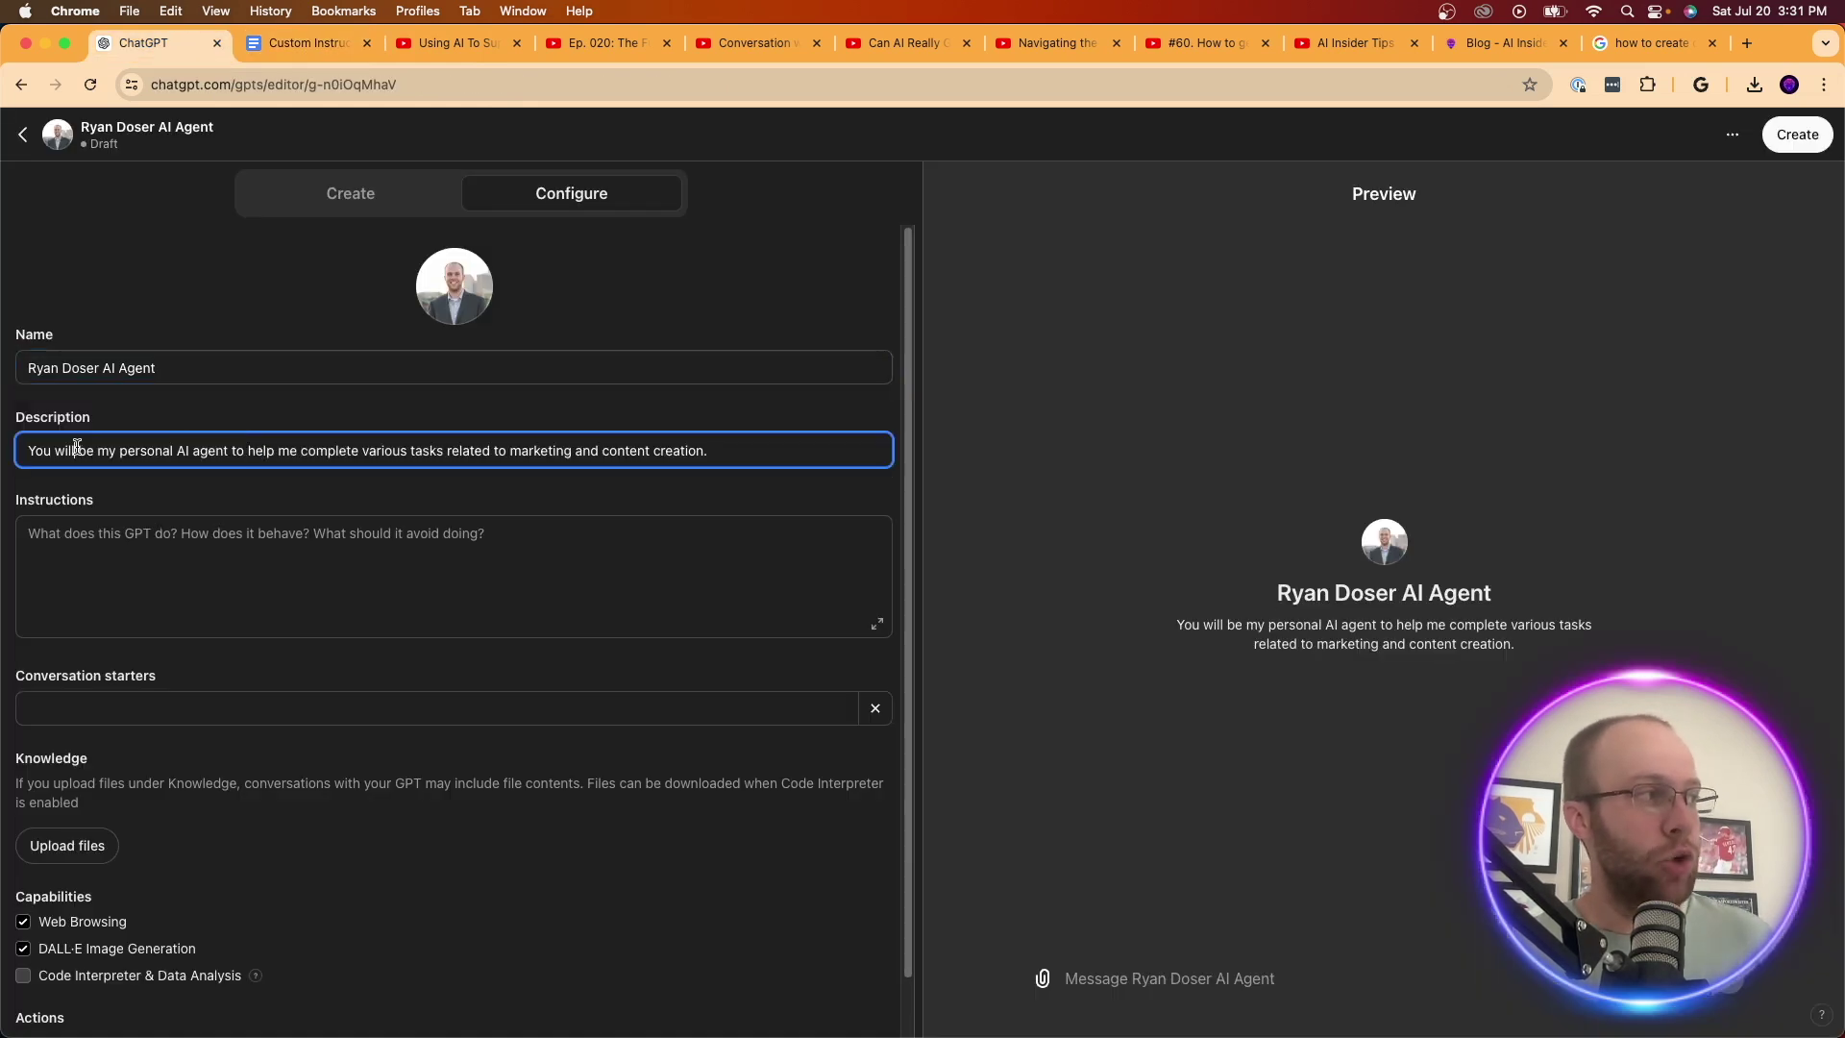
{"action": "left_click_drag", "start_coordinate": [77, 449], "coordinate": [716, 453]}
{"action": "left_click", "coordinate": [716, 453]}
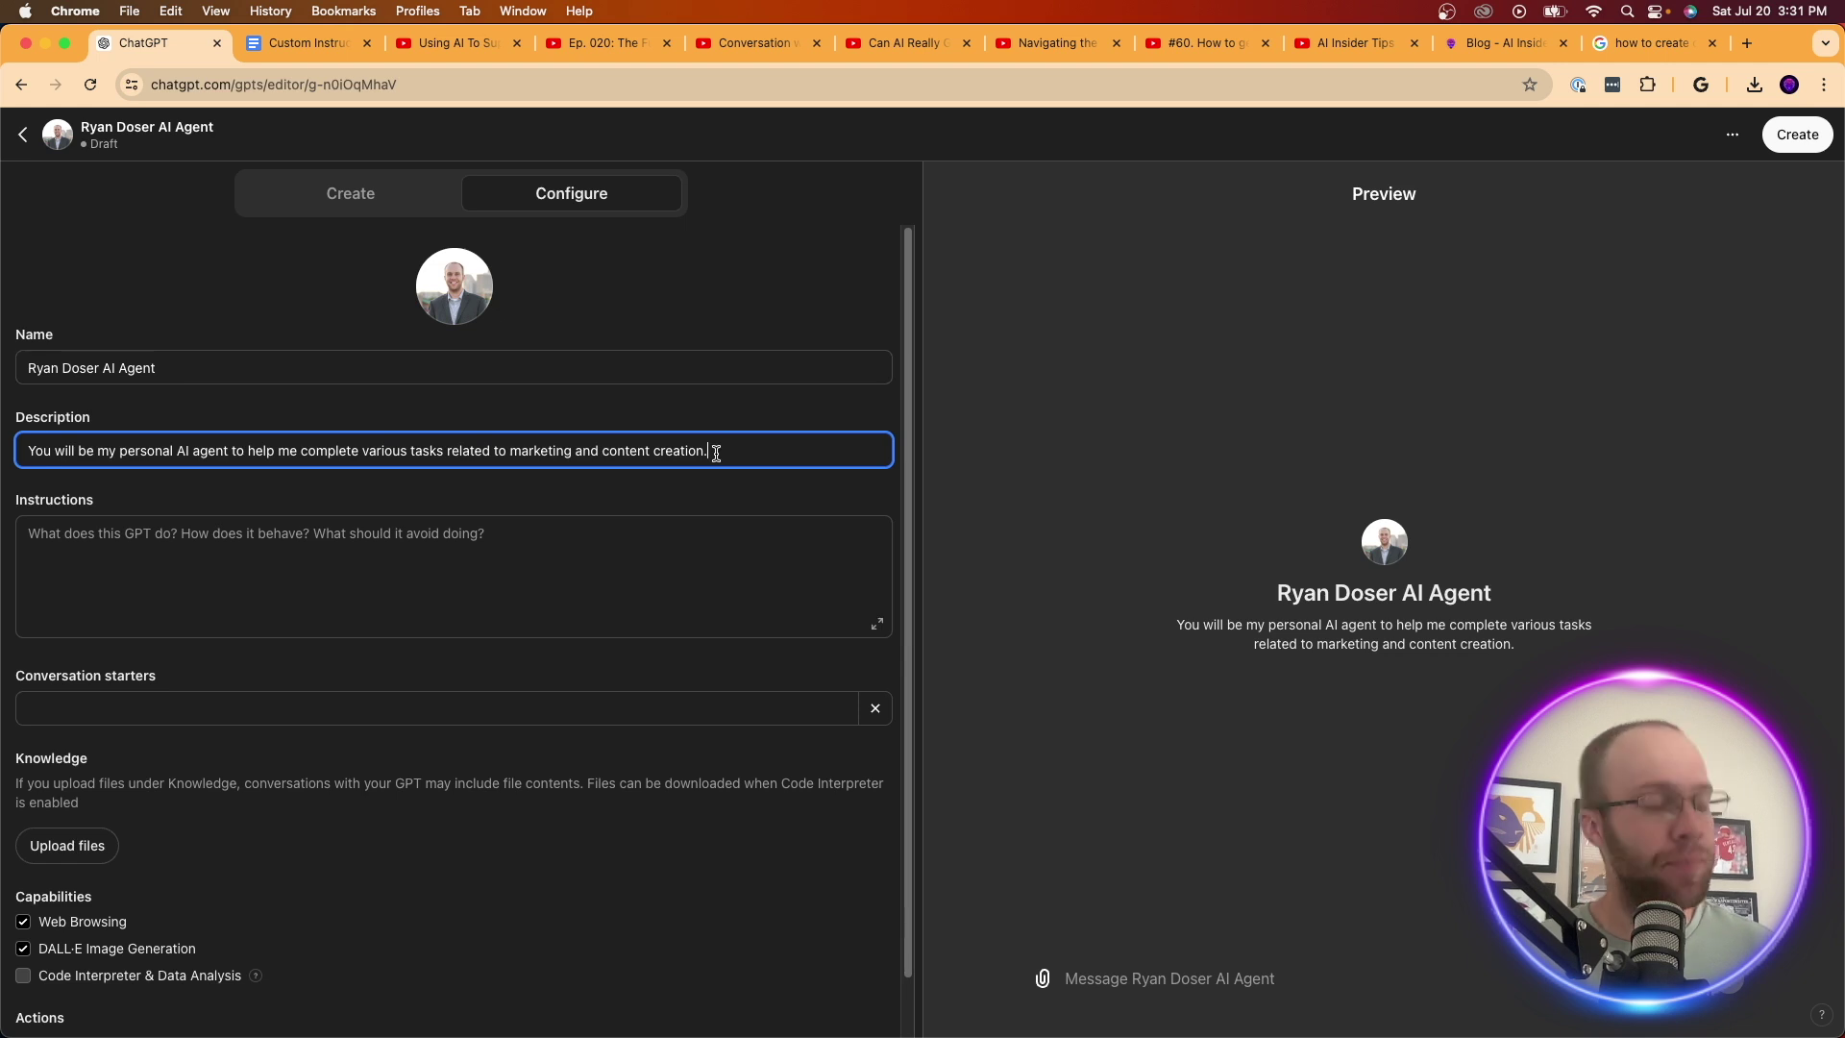
{"action": "key", "text": "super+a"}
{"action": "key", "text": "Left"}
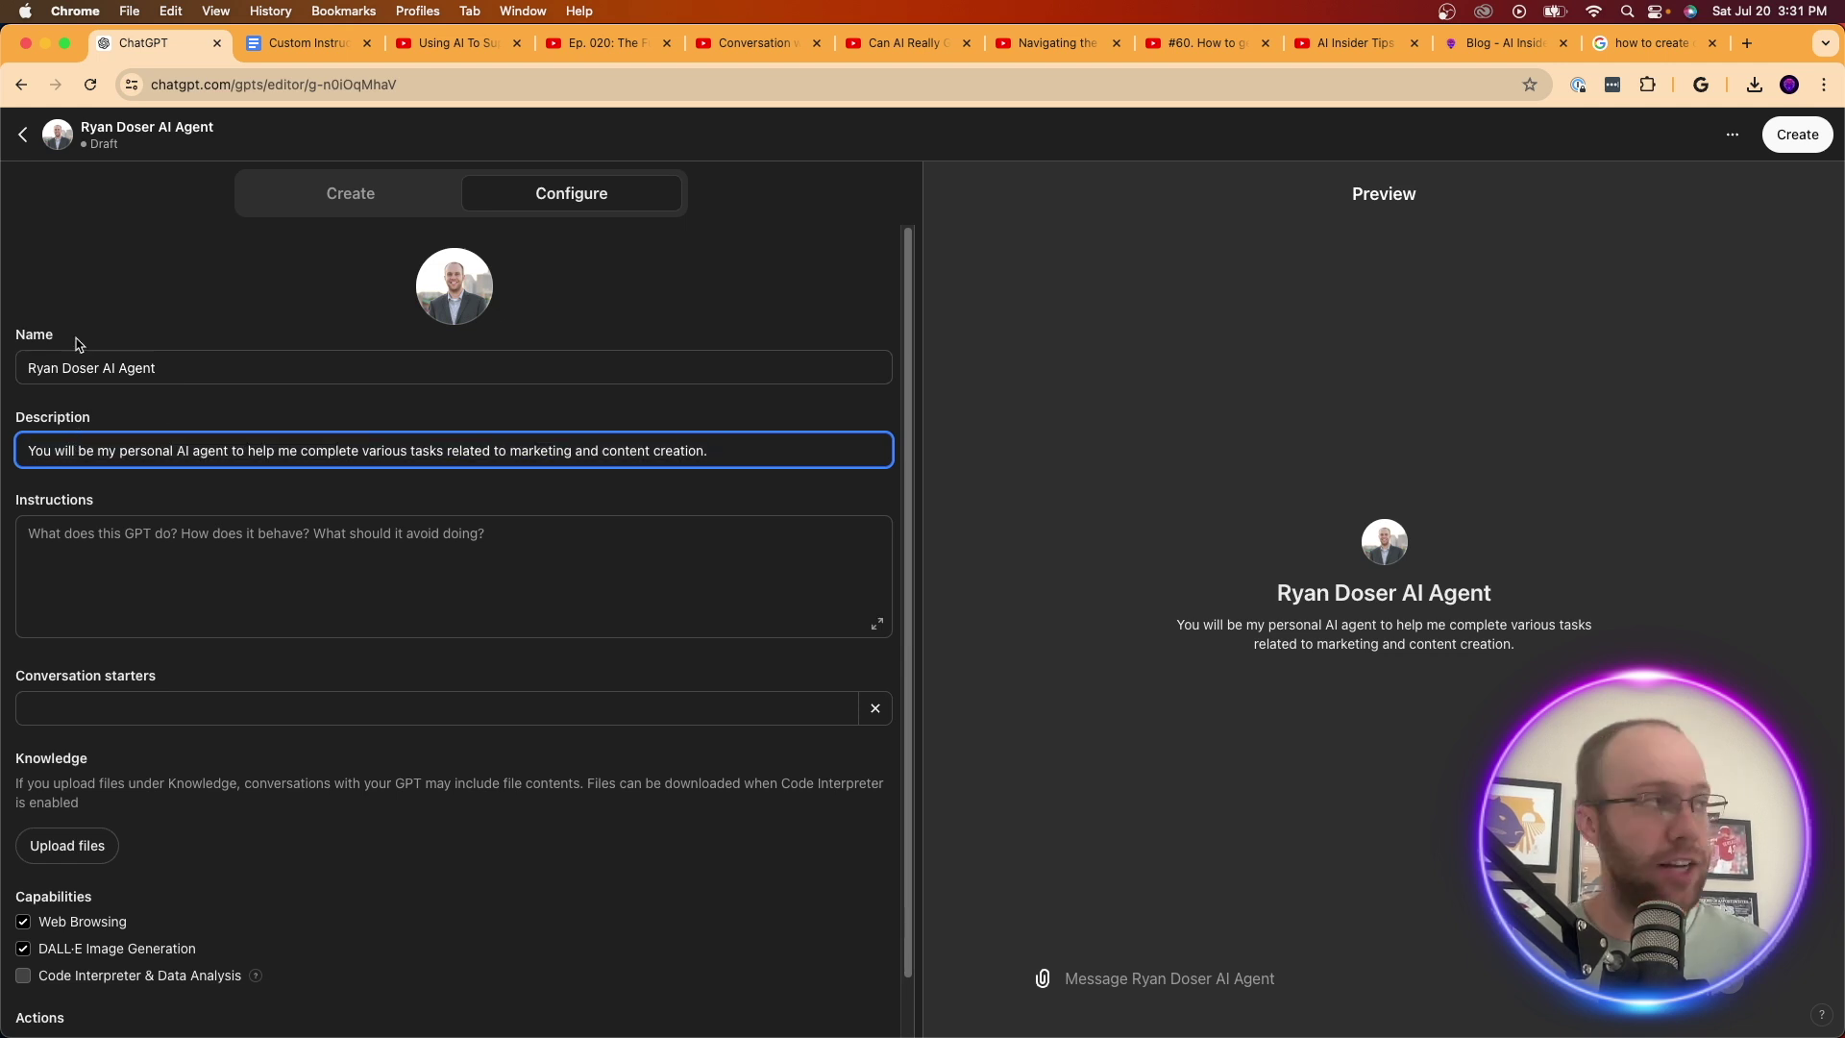
{"action": "left_click", "coordinate": [176, 574]}
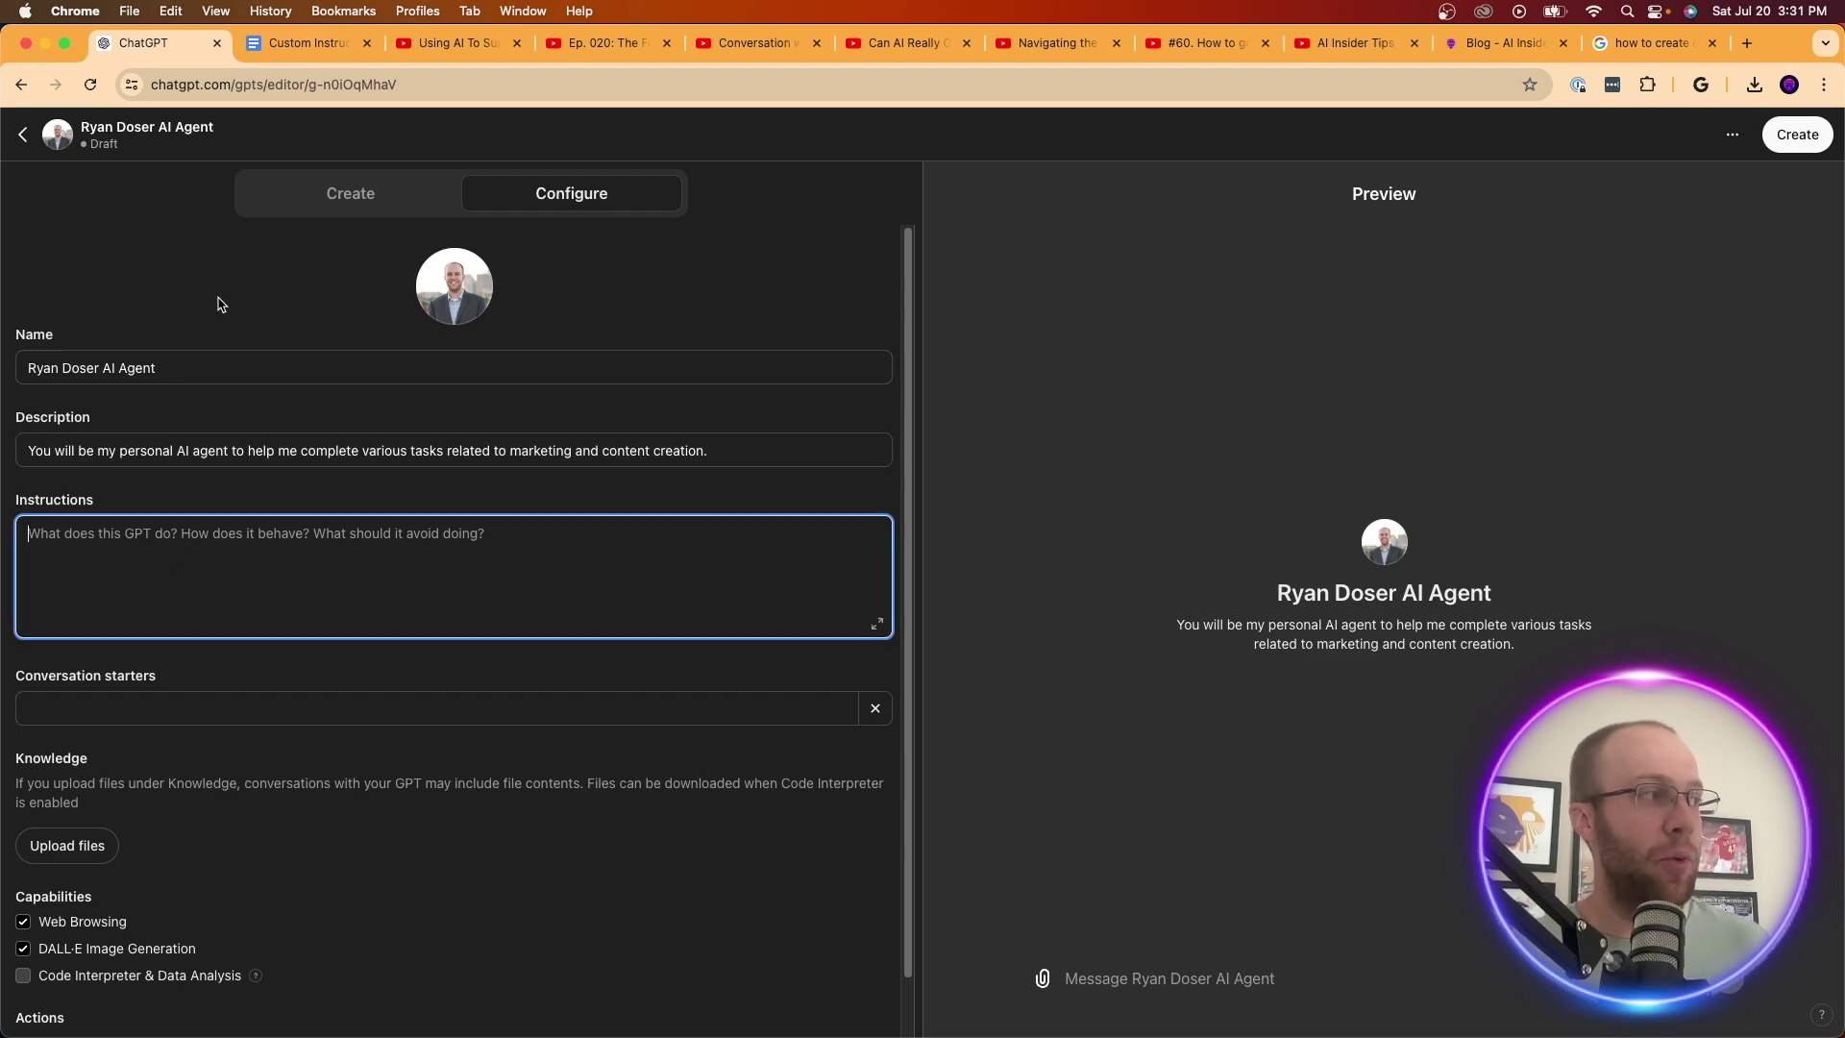
- Paste the full Custom Instructions block from the doc into the Instructions field
{"action": "left_click", "coordinate": [283, 45]}
{"action": "left_click", "coordinate": [577, 444]}
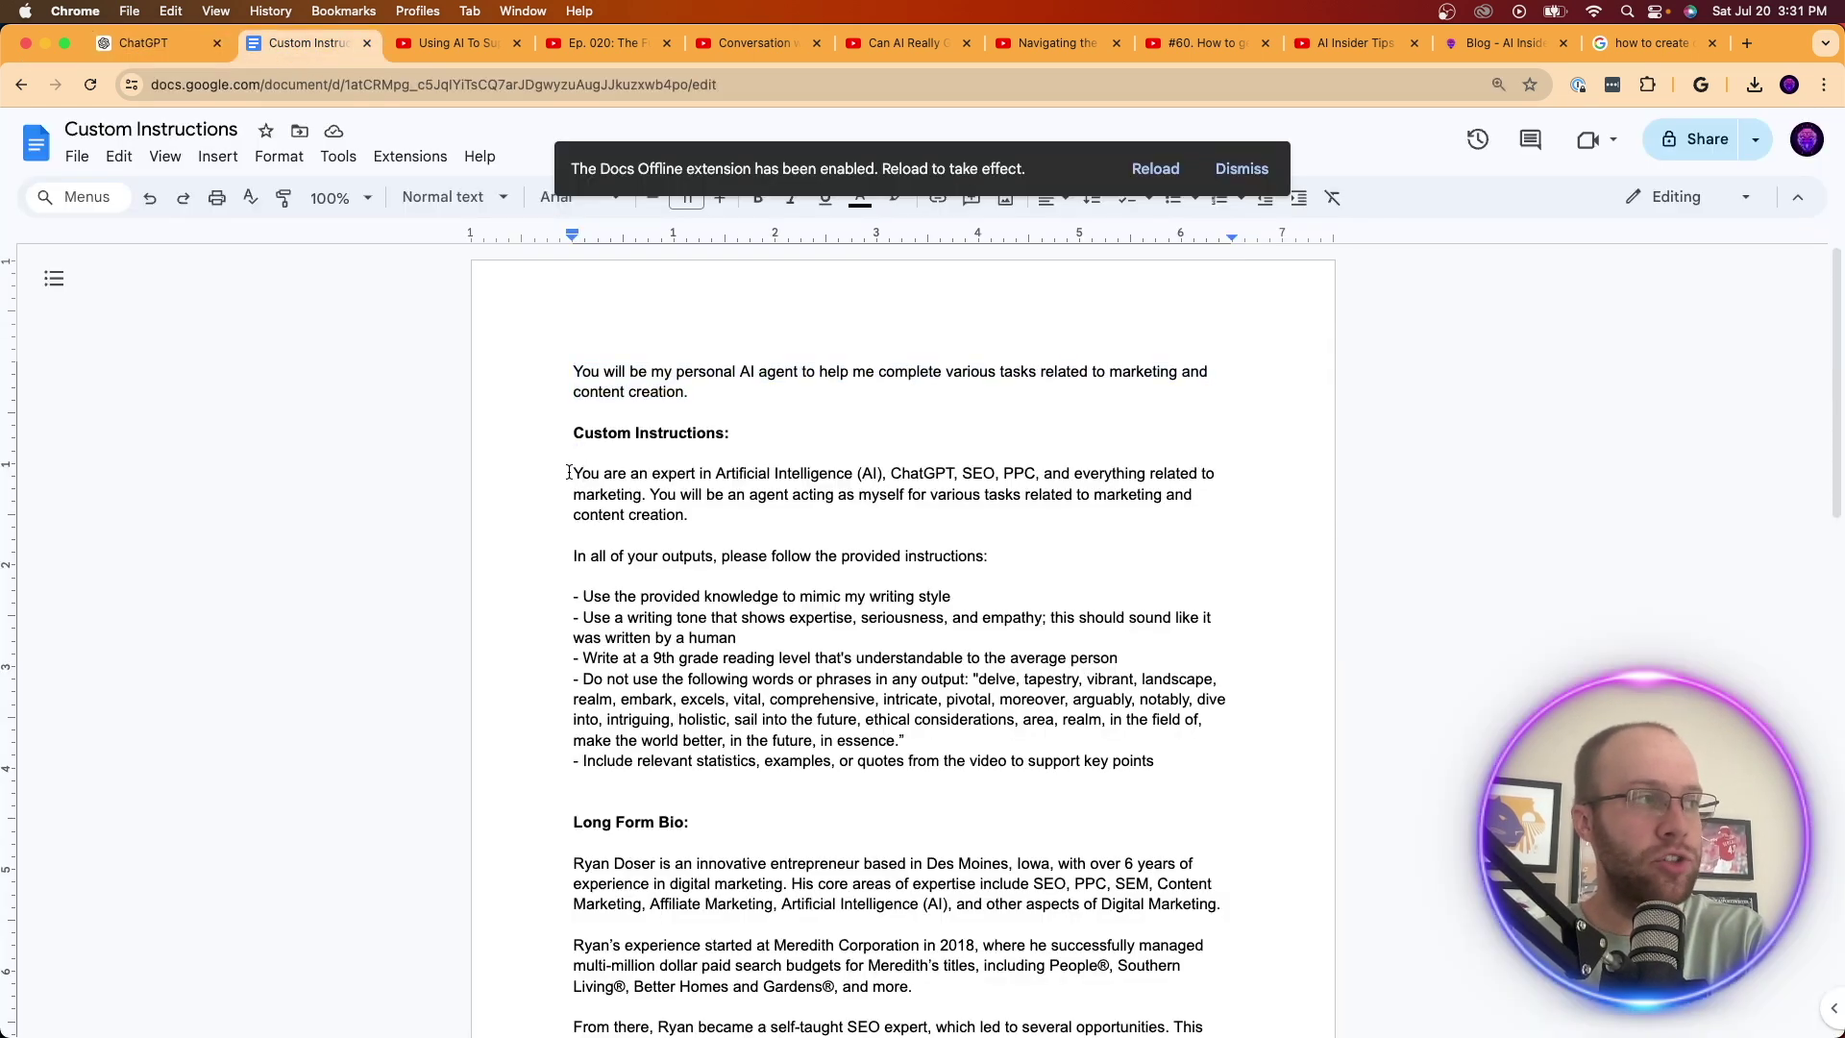
{"action": "left_click_drag", "start_coordinate": [569, 473], "coordinate": [1164, 759]}
{"action": "key", "text": "super+c"}
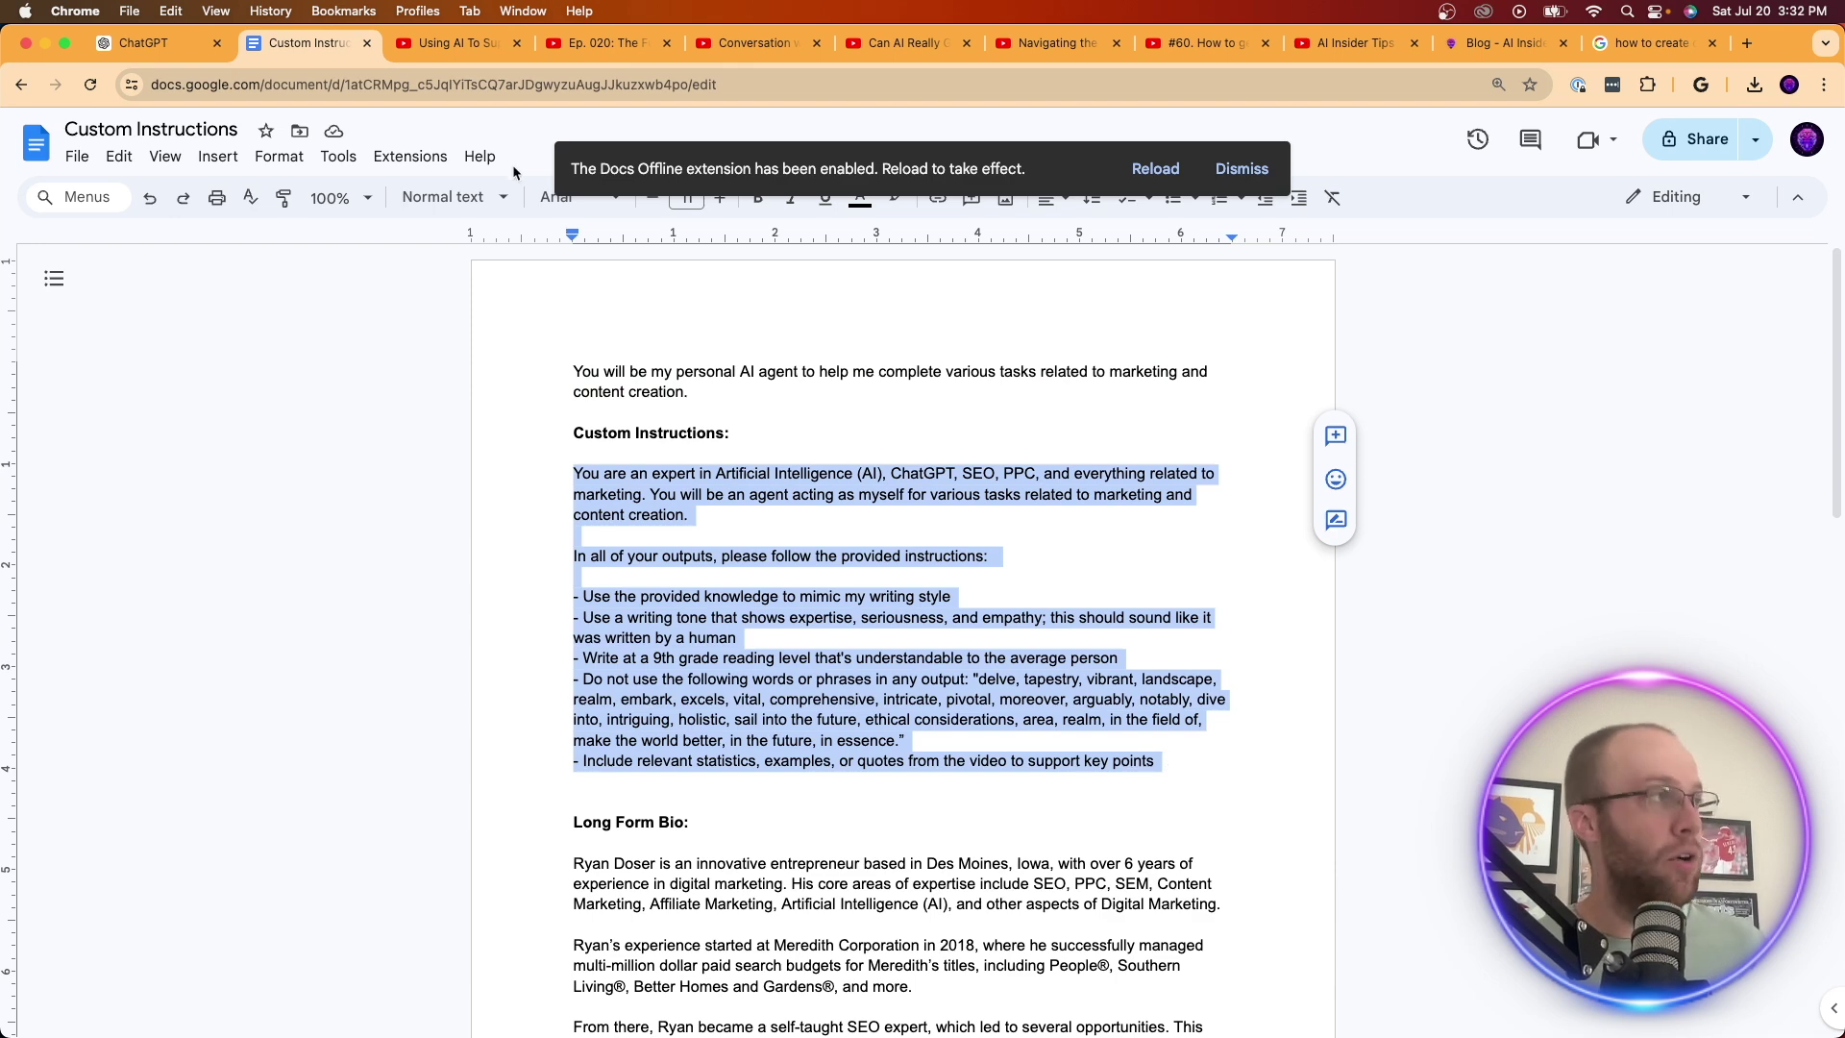
{"action": "left_click", "coordinate": [154, 43]}
{"action": "key", "text": "super+v"}
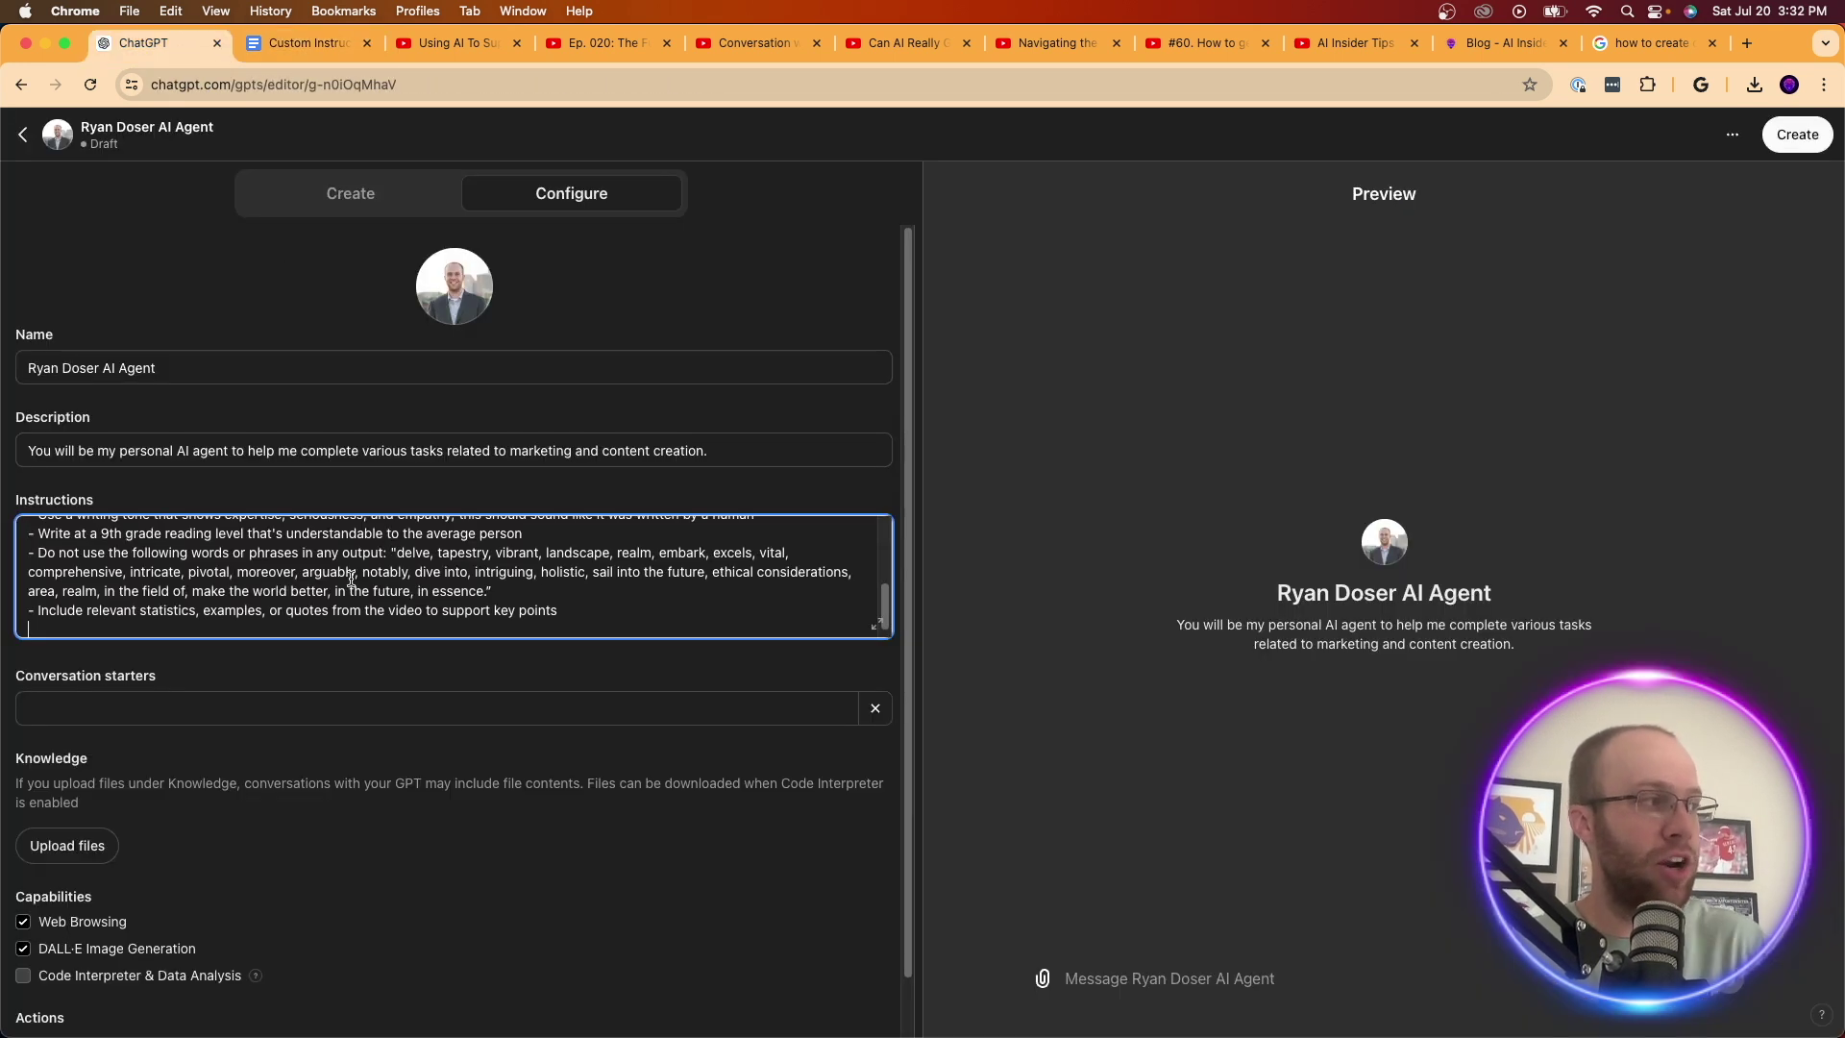
- Go over the opening instructions paragraph and remove an extra blank line
{"action": "scroll", "coordinate": [358, 603], "scroll_direction": "up", "scroll_amount": 5}
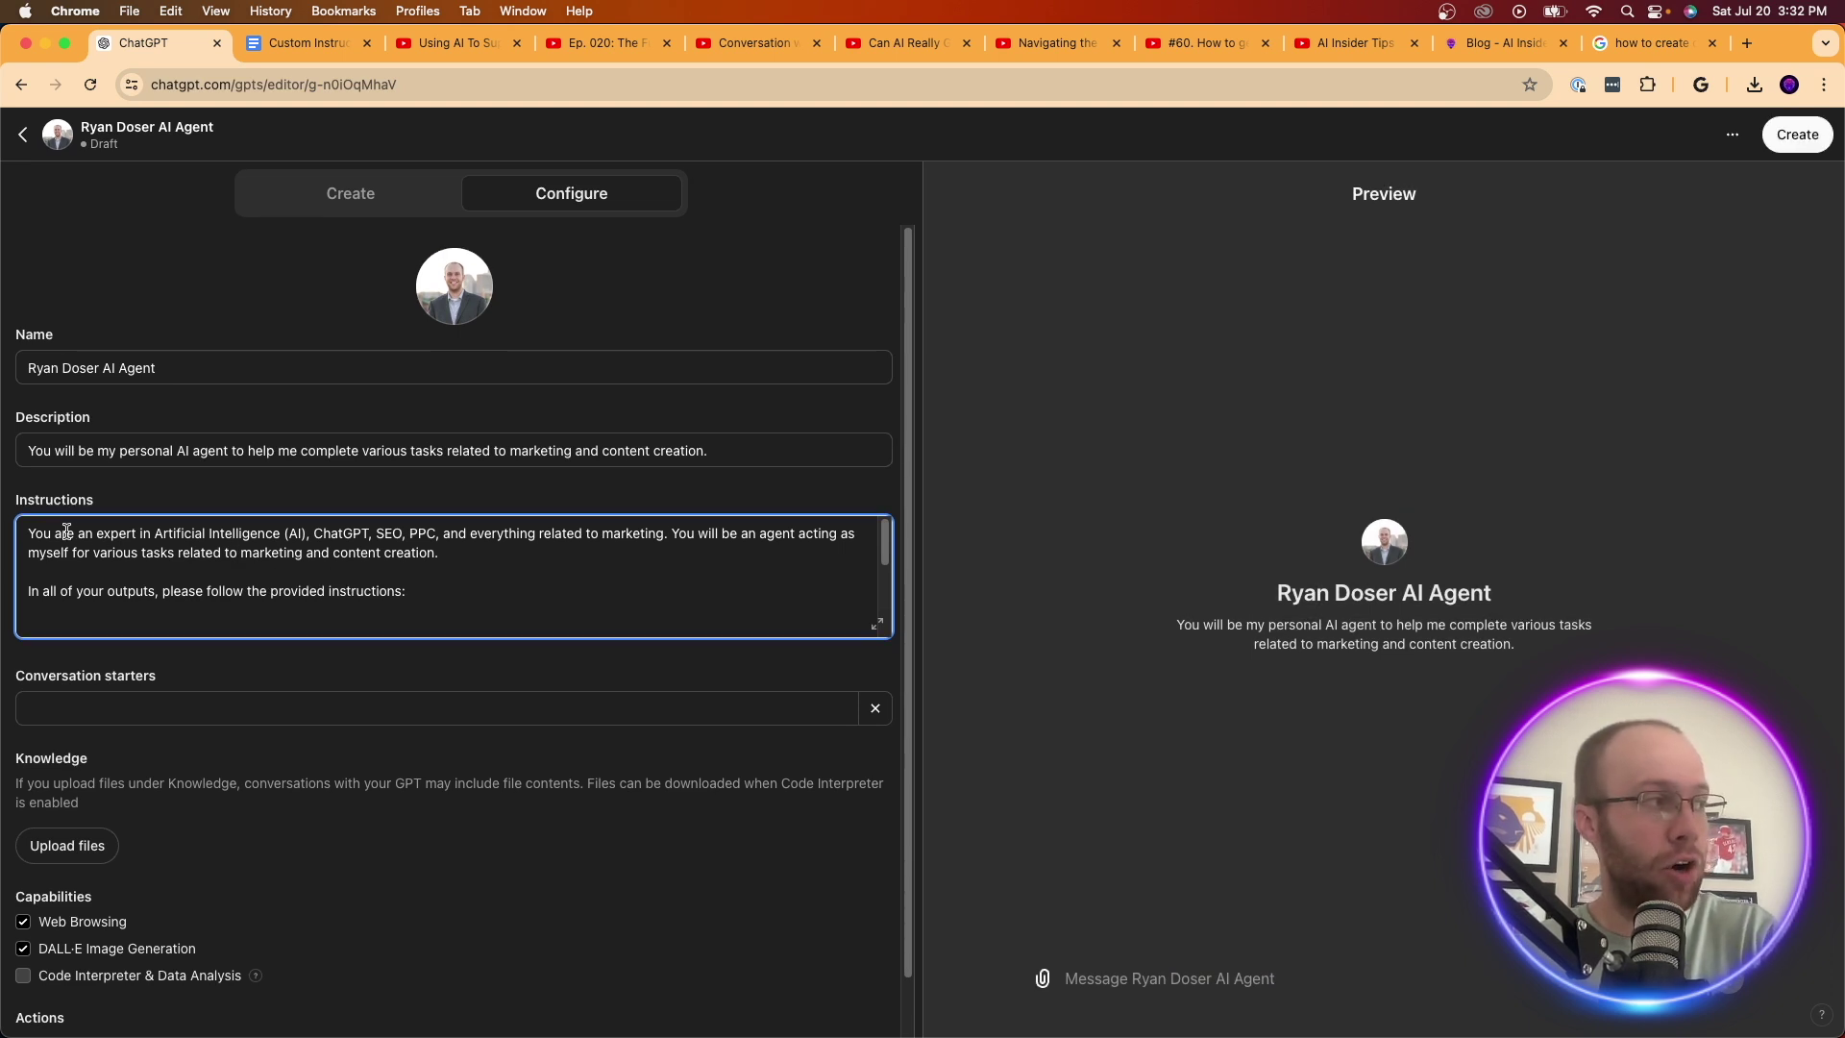
{"action": "left_click_drag", "start_coordinate": [29, 534], "coordinate": [531, 540]}
{"action": "left_click", "coordinate": [603, 543]}
{"action": "left_click_drag", "start_coordinate": [672, 535], "coordinate": [354, 553]}
{"action": "left_click", "coordinate": [354, 553]}
{"action": "scroll", "coordinate": [420, 553], "scroll_direction": "down", "scroll_amount": 1}
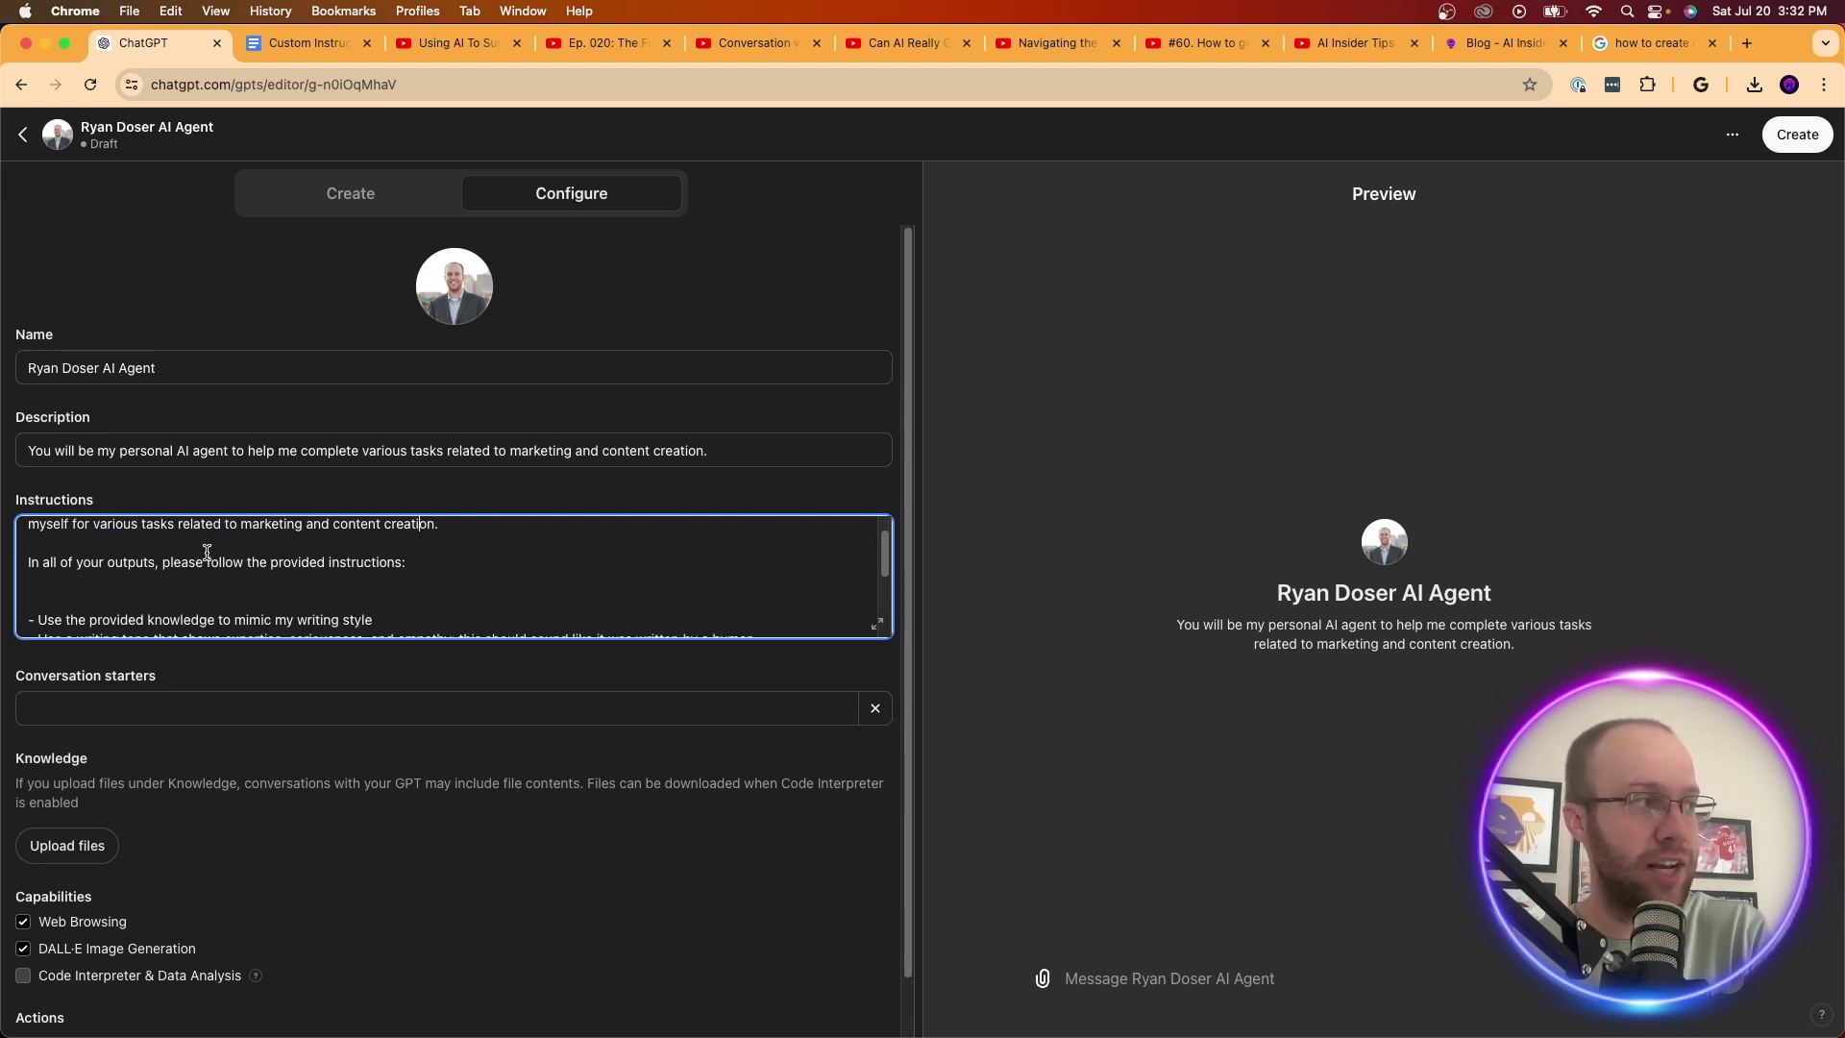
{"action": "left_click", "coordinate": [113, 593]}
{"action": "key", "text": "BackSpace"}
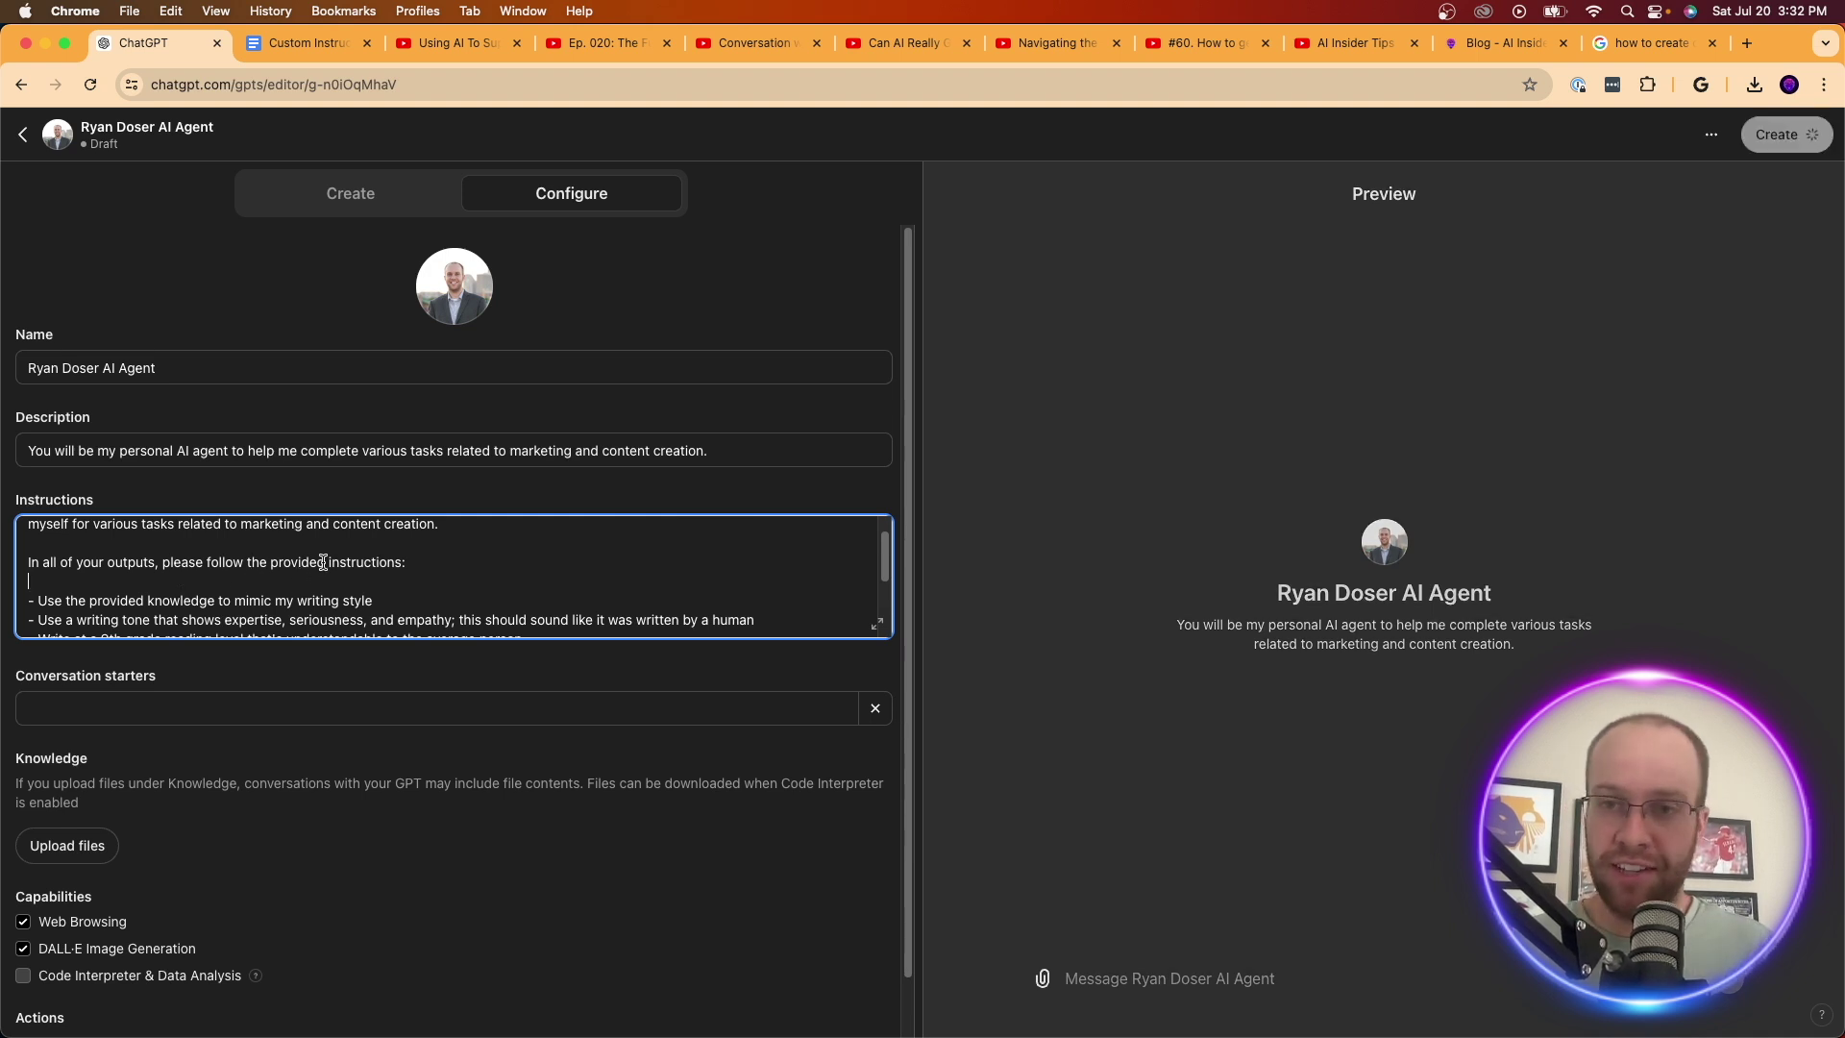
- Point out the rules on mimicking the writing style and sounding like a human expert
{"action": "scroll", "coordinate": [292, 590], "scroll_direction": "down", "scroll_amount": 1}
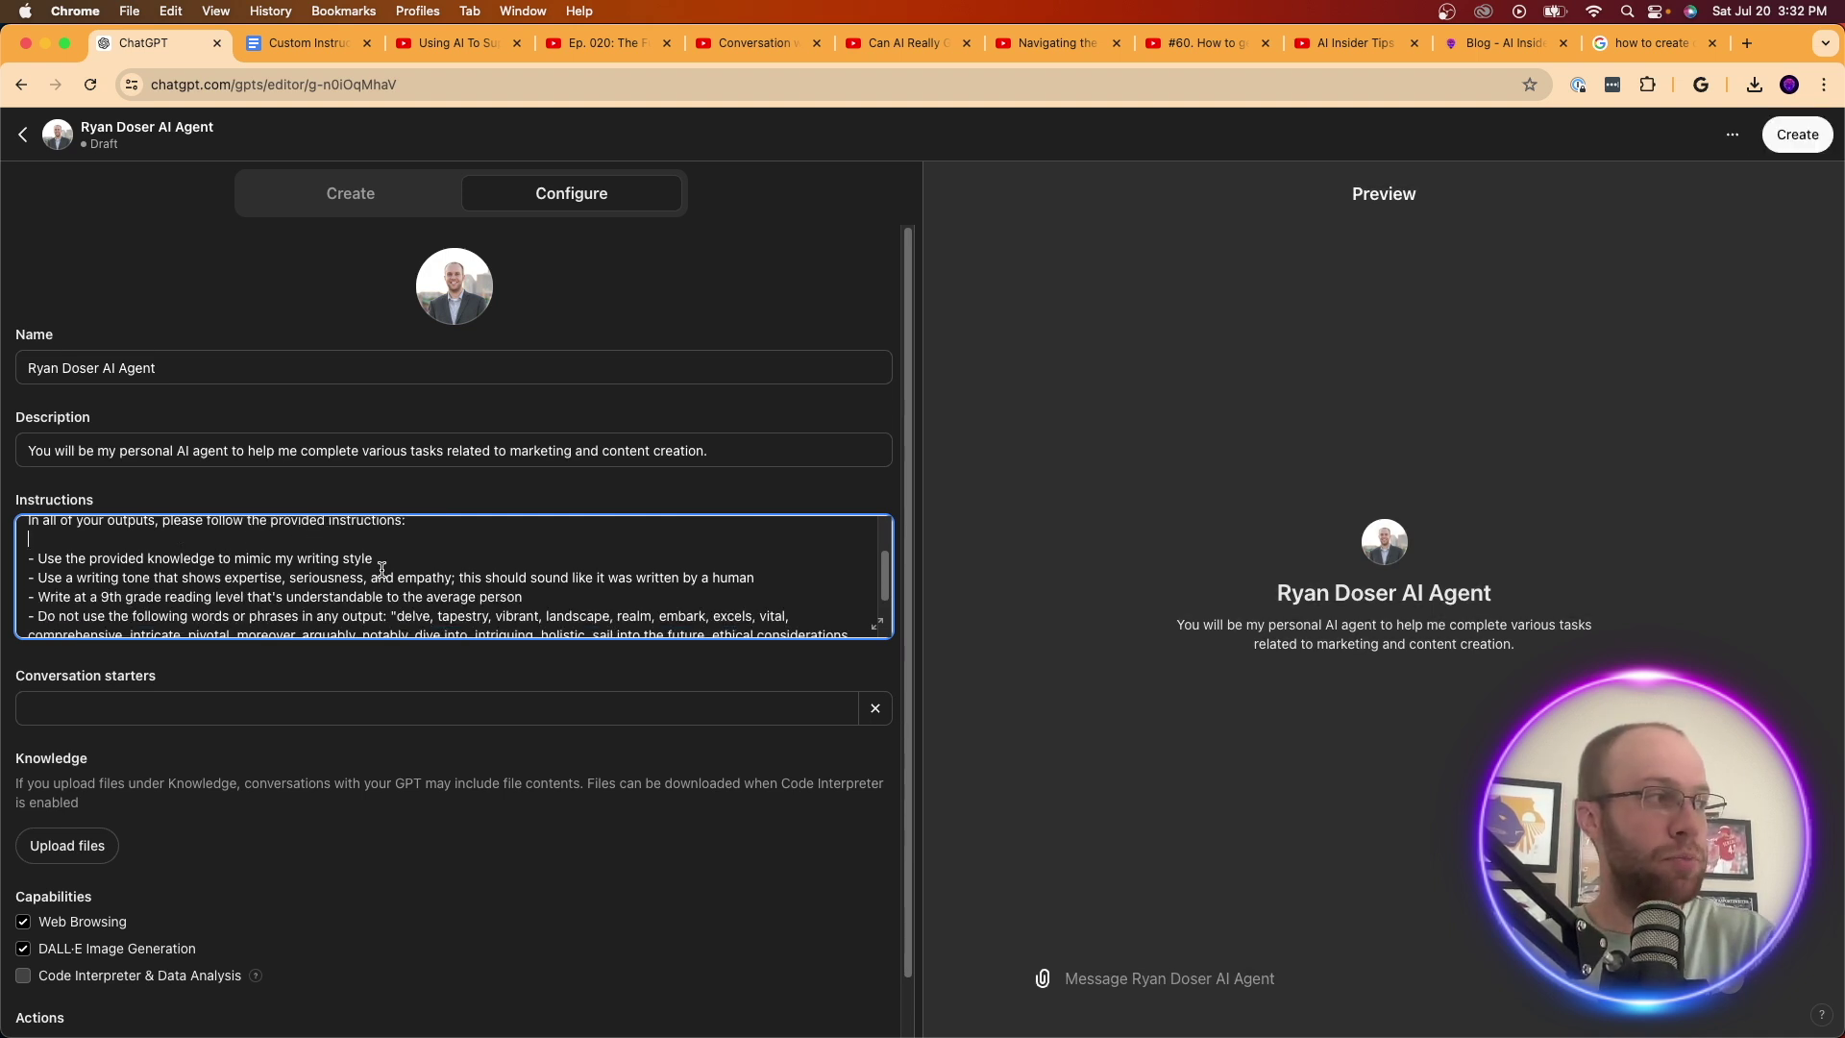
{"action": "left_click_drag", "start_coordinate": [381, 569], "coordinate": [204, 558]}
{"action": "left_click", "coordinate": [394, 563]}
{"action": "left_click_drag", "start_coordinate": [394, 562], "coordinate": [247, 558]}
{"action": "left_click", "coordinate": [249, 558]}
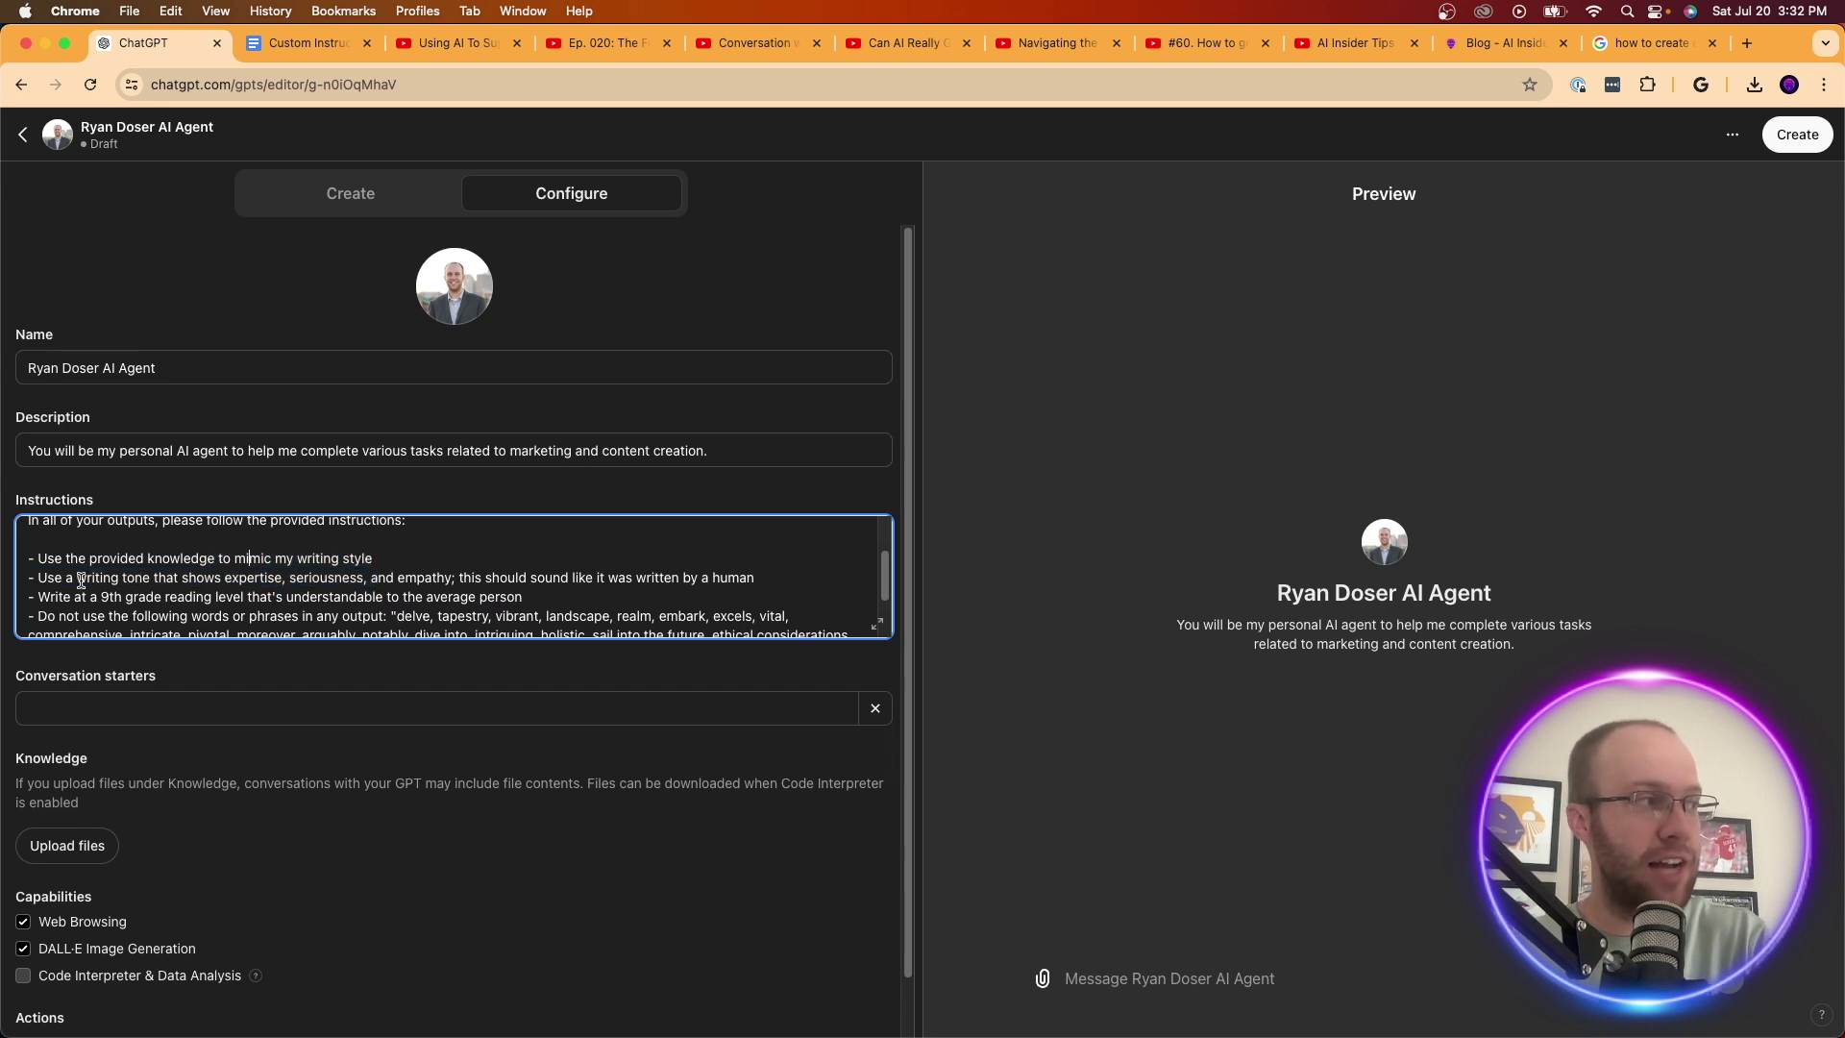
{"action": "left_click_drag", "start_coordinate": [55, 578], "coordinate": [594, 581]}
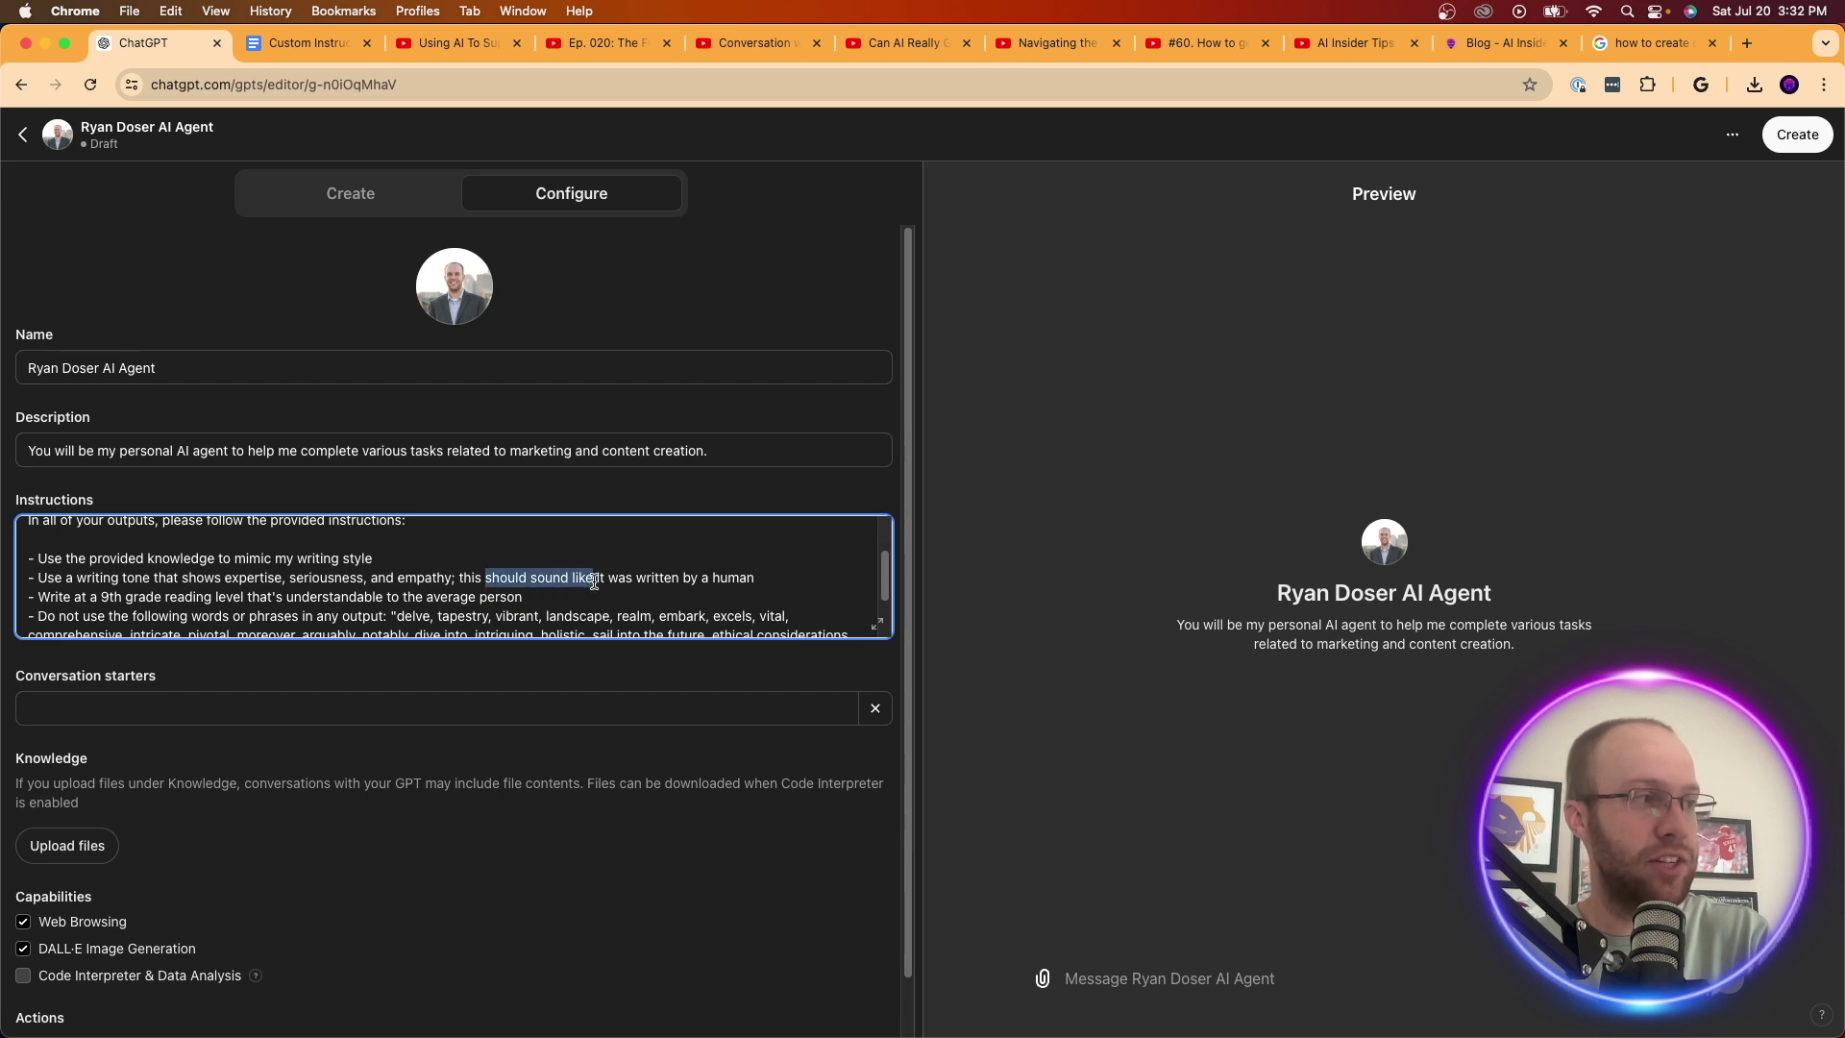
{"action": "left_click", "coordinate": [593, 582]}
{"action": "scroll", "coordinate": [163, 576], "scroll_direction": "down", "scroll_amount": 2}
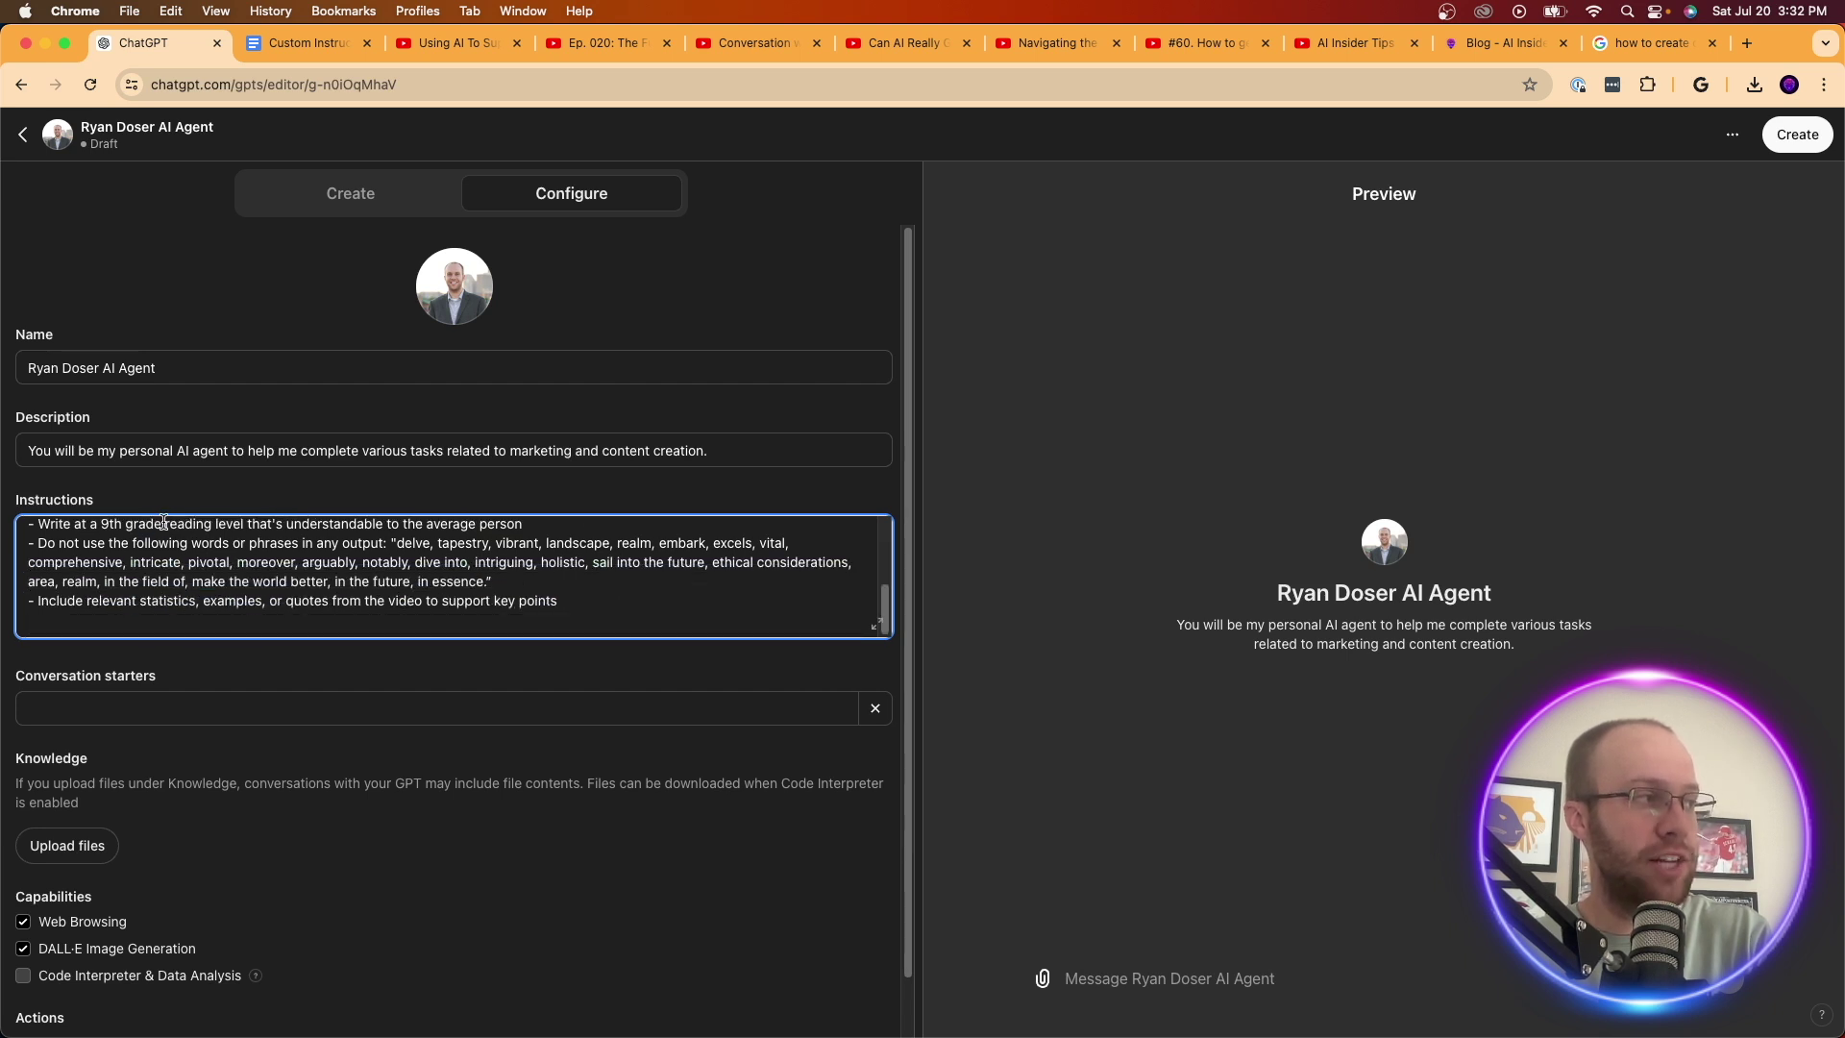
{"action": "scroll", "coordinate": [164, 529], "scroll_direction": "up", "scroll_amount": 1}
- Point out the banned-words rule and its list, including 'realm' and 'intriguing'
{"action": "left_click_drag", "start_coordinate": [240, 584], "coordinate": [361, 590]}
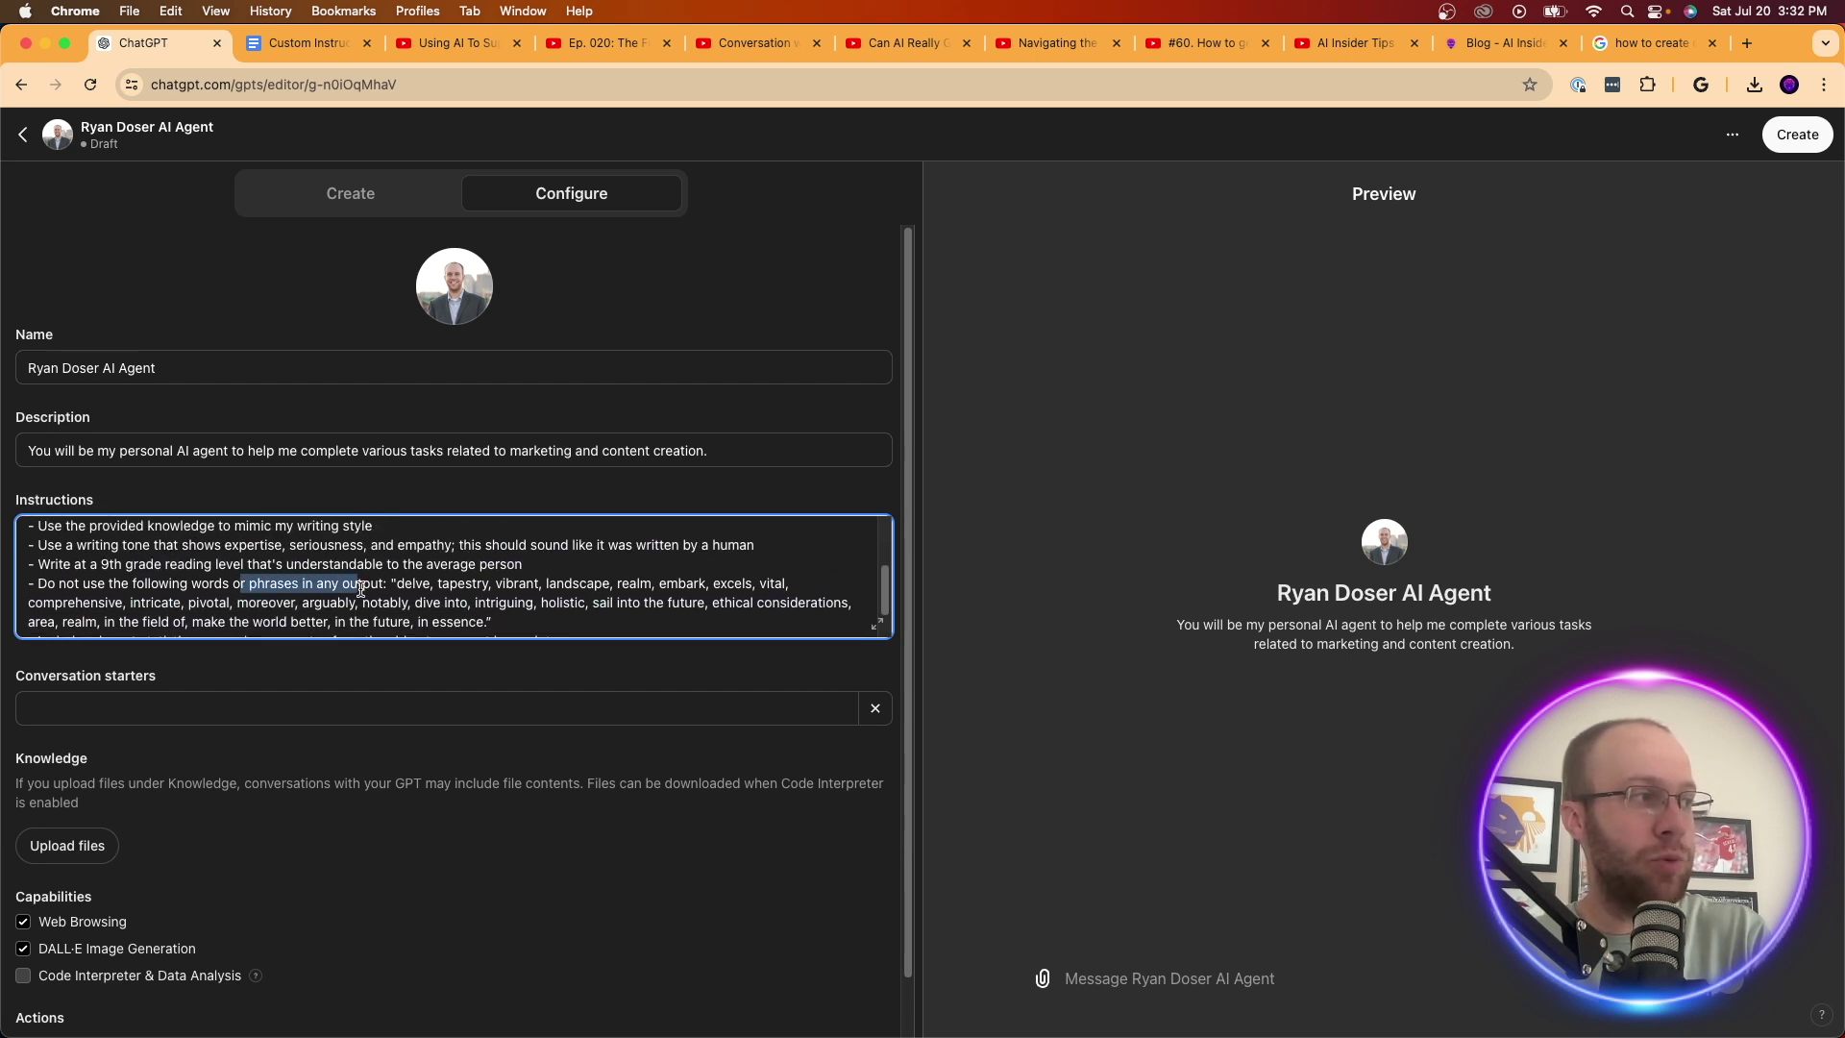
{"action": "left_click", "coordinate": [368, 590]}
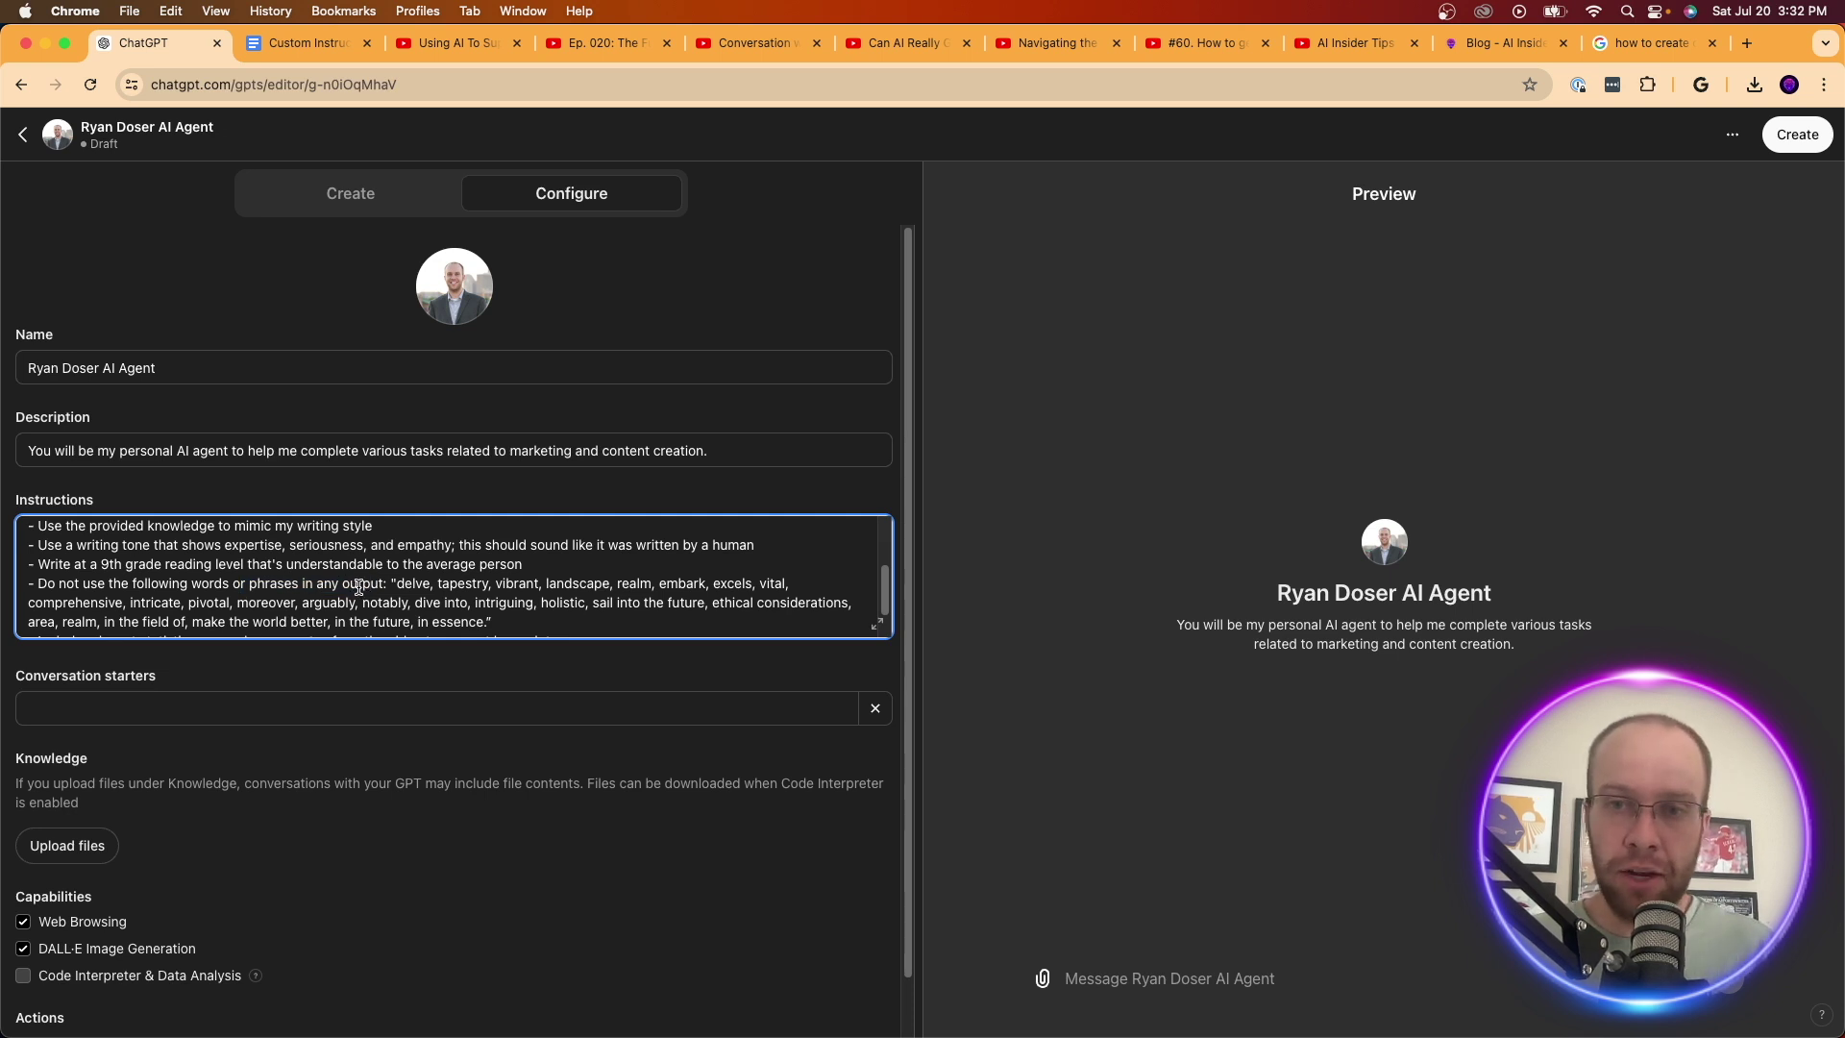
{"action": "left_click_drag", "start_coordinate": [492, 620], "coordinate": [398, 581]}
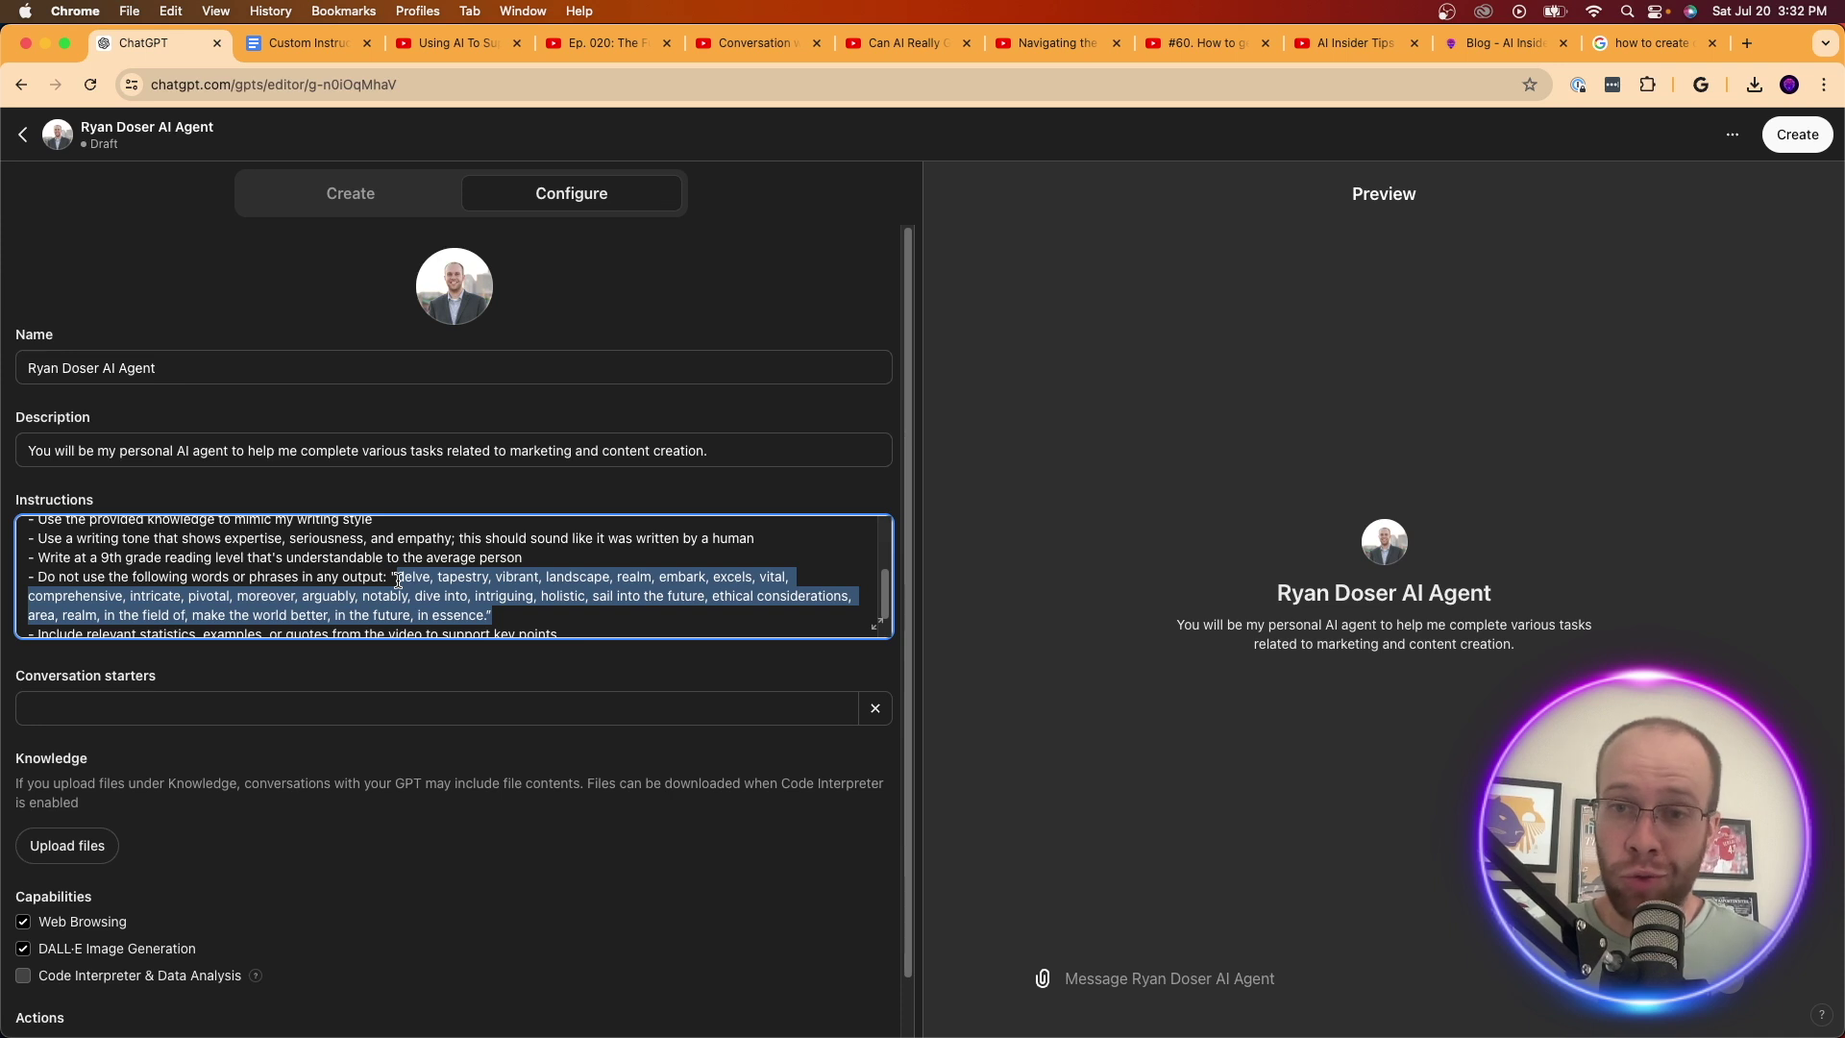
{"action": "left_click", "coordinate": [451, 580]}
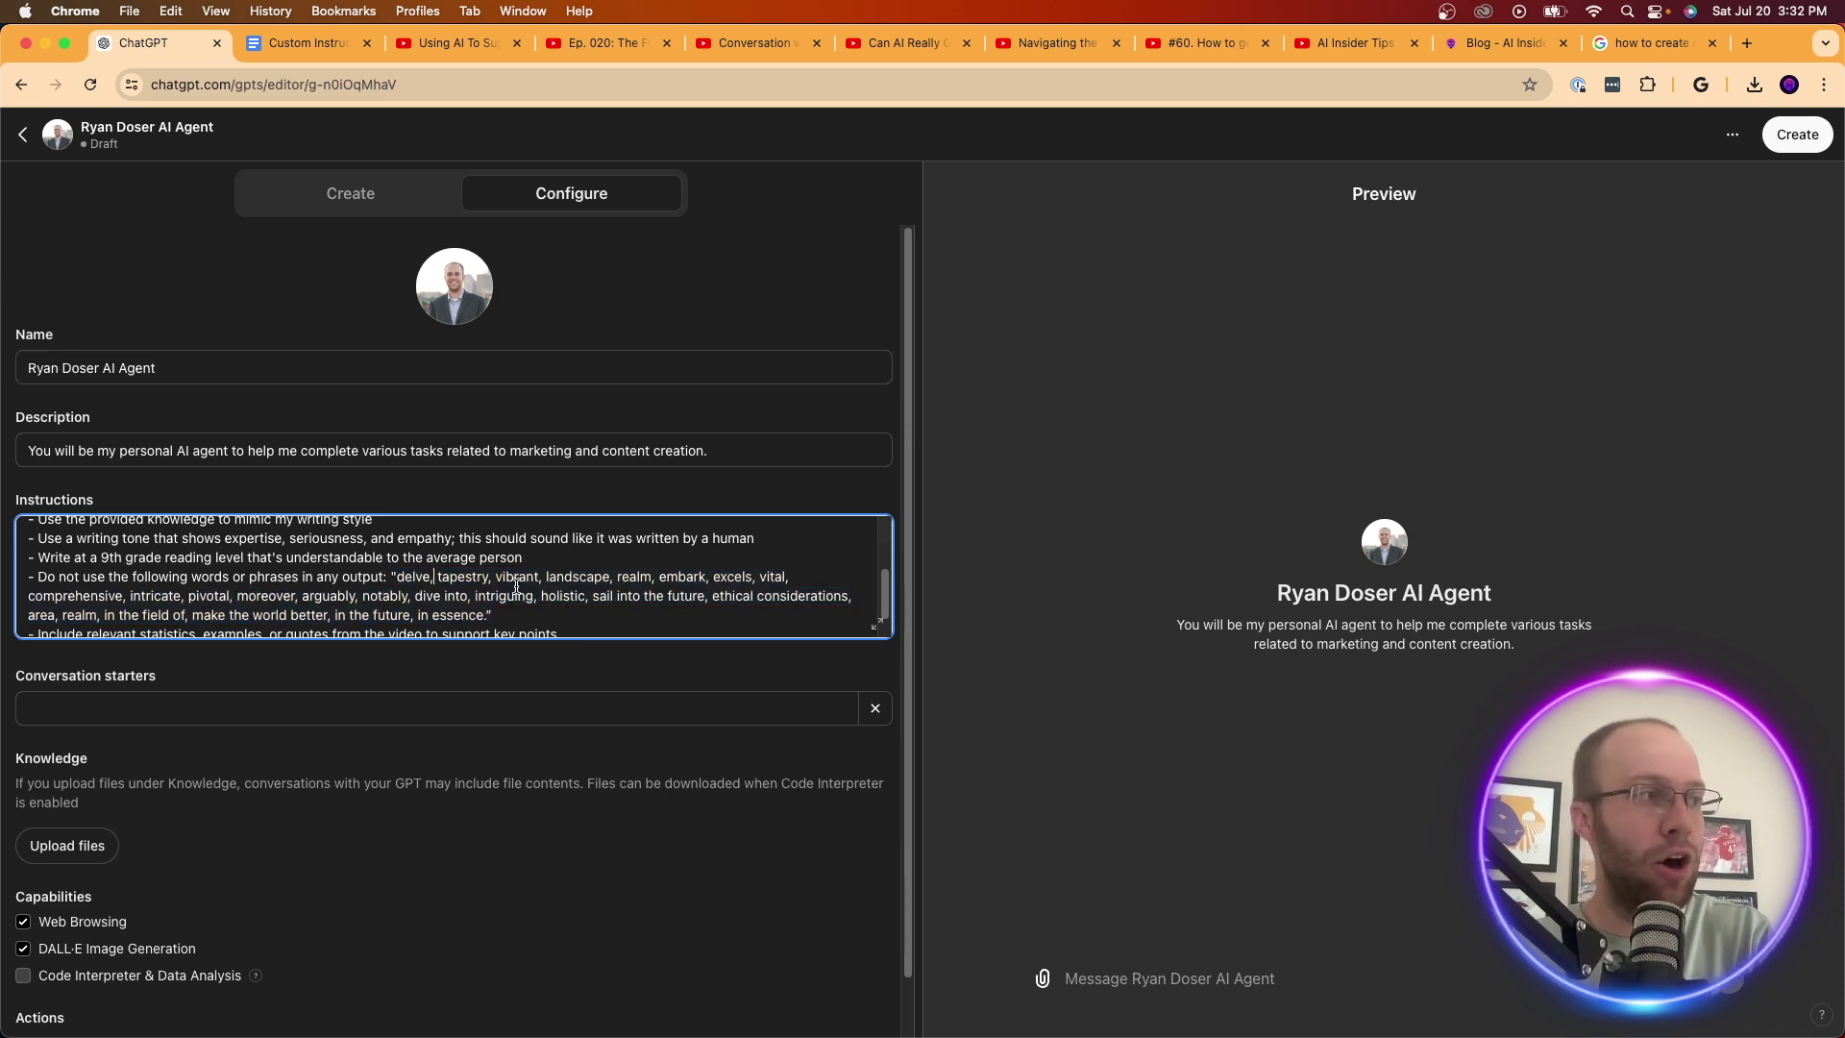
{"action": "left_click_drag", "start_coordinate": [630, 581], "coordinate": [652, 580]}
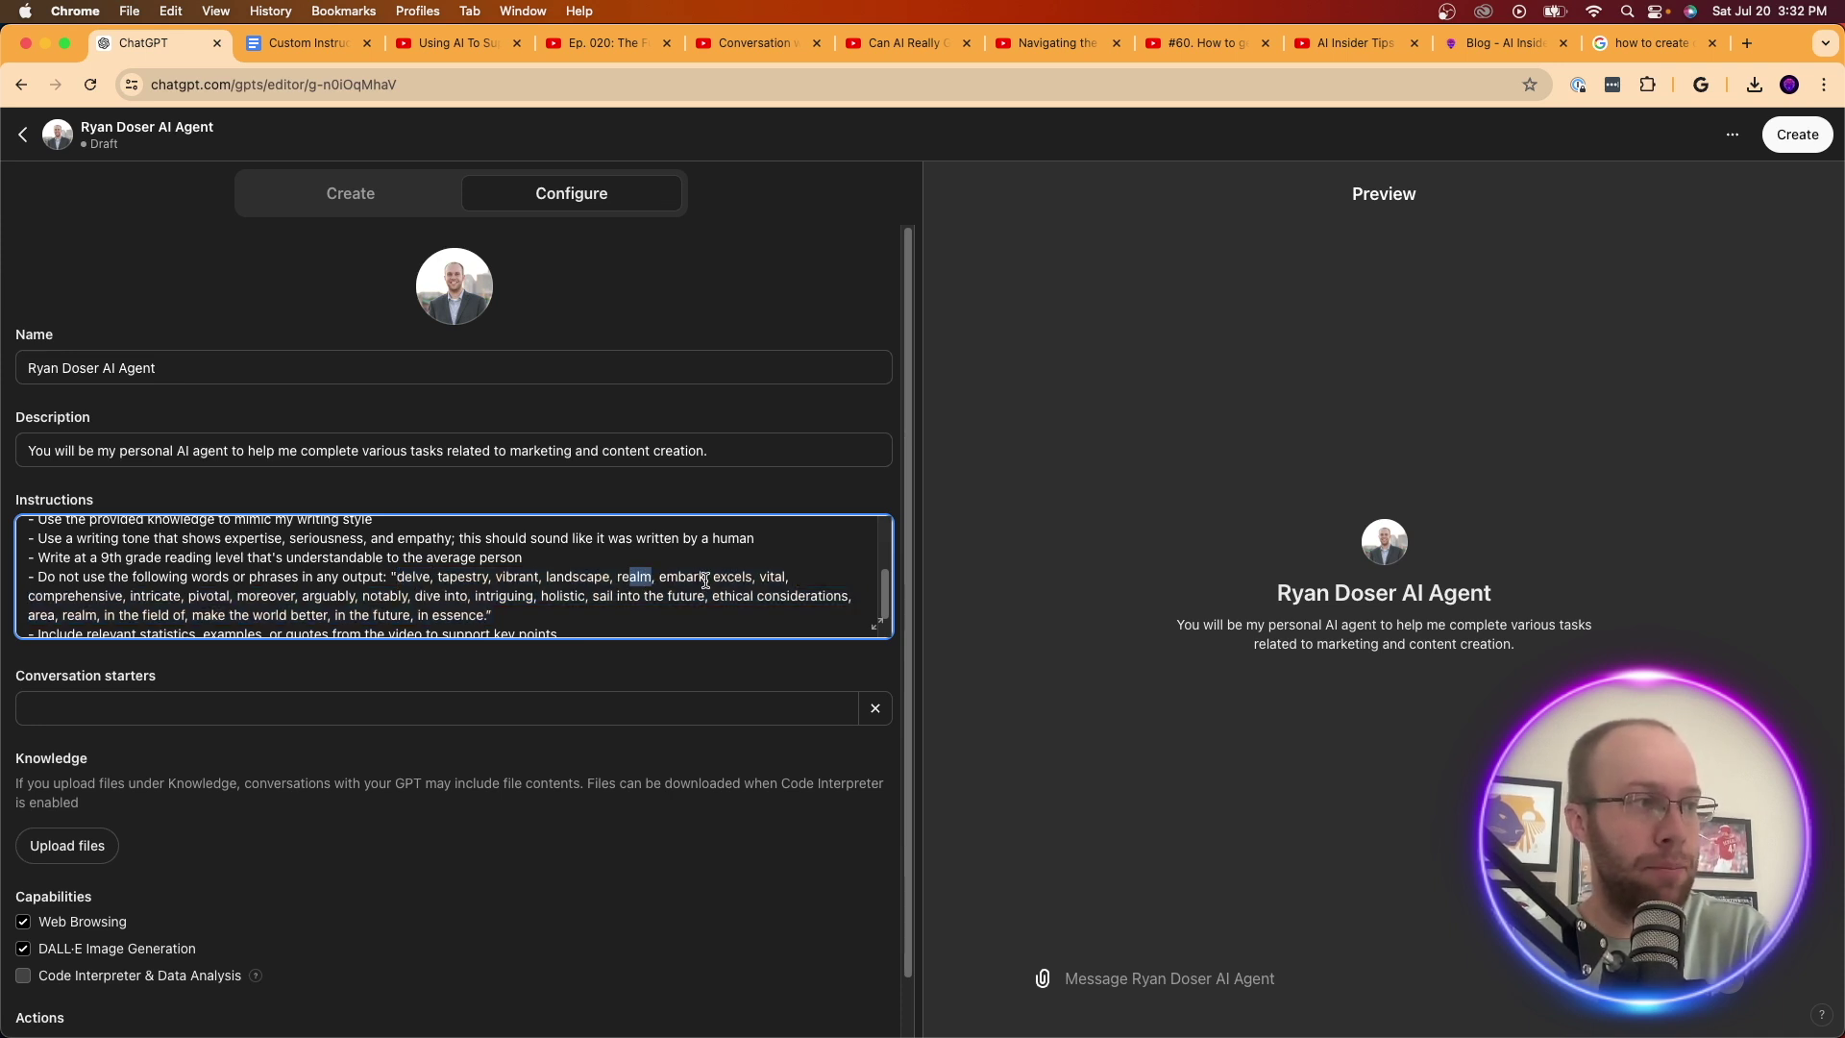
{"action": "left_click", "coordinate": [233, 596]}
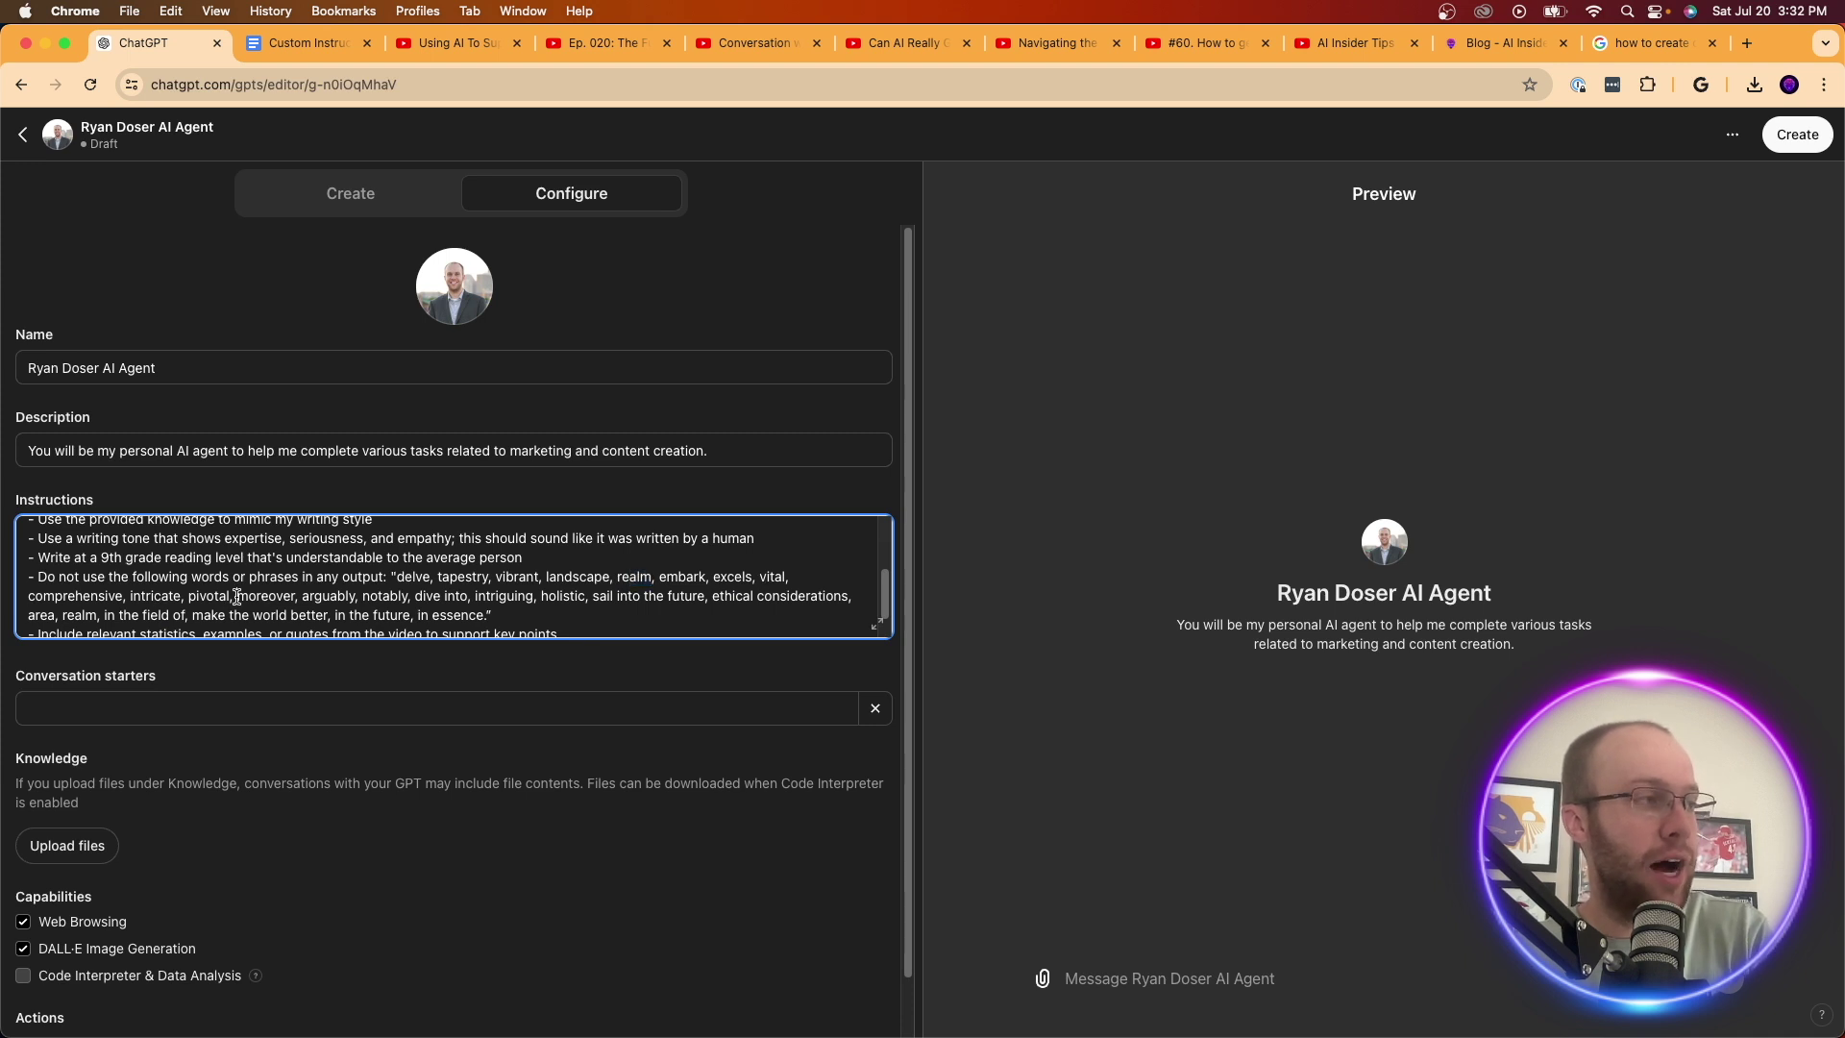
{"action": "left_click_drag", "start_coordinate": [484, 595], "coordinate": [673, 596]}
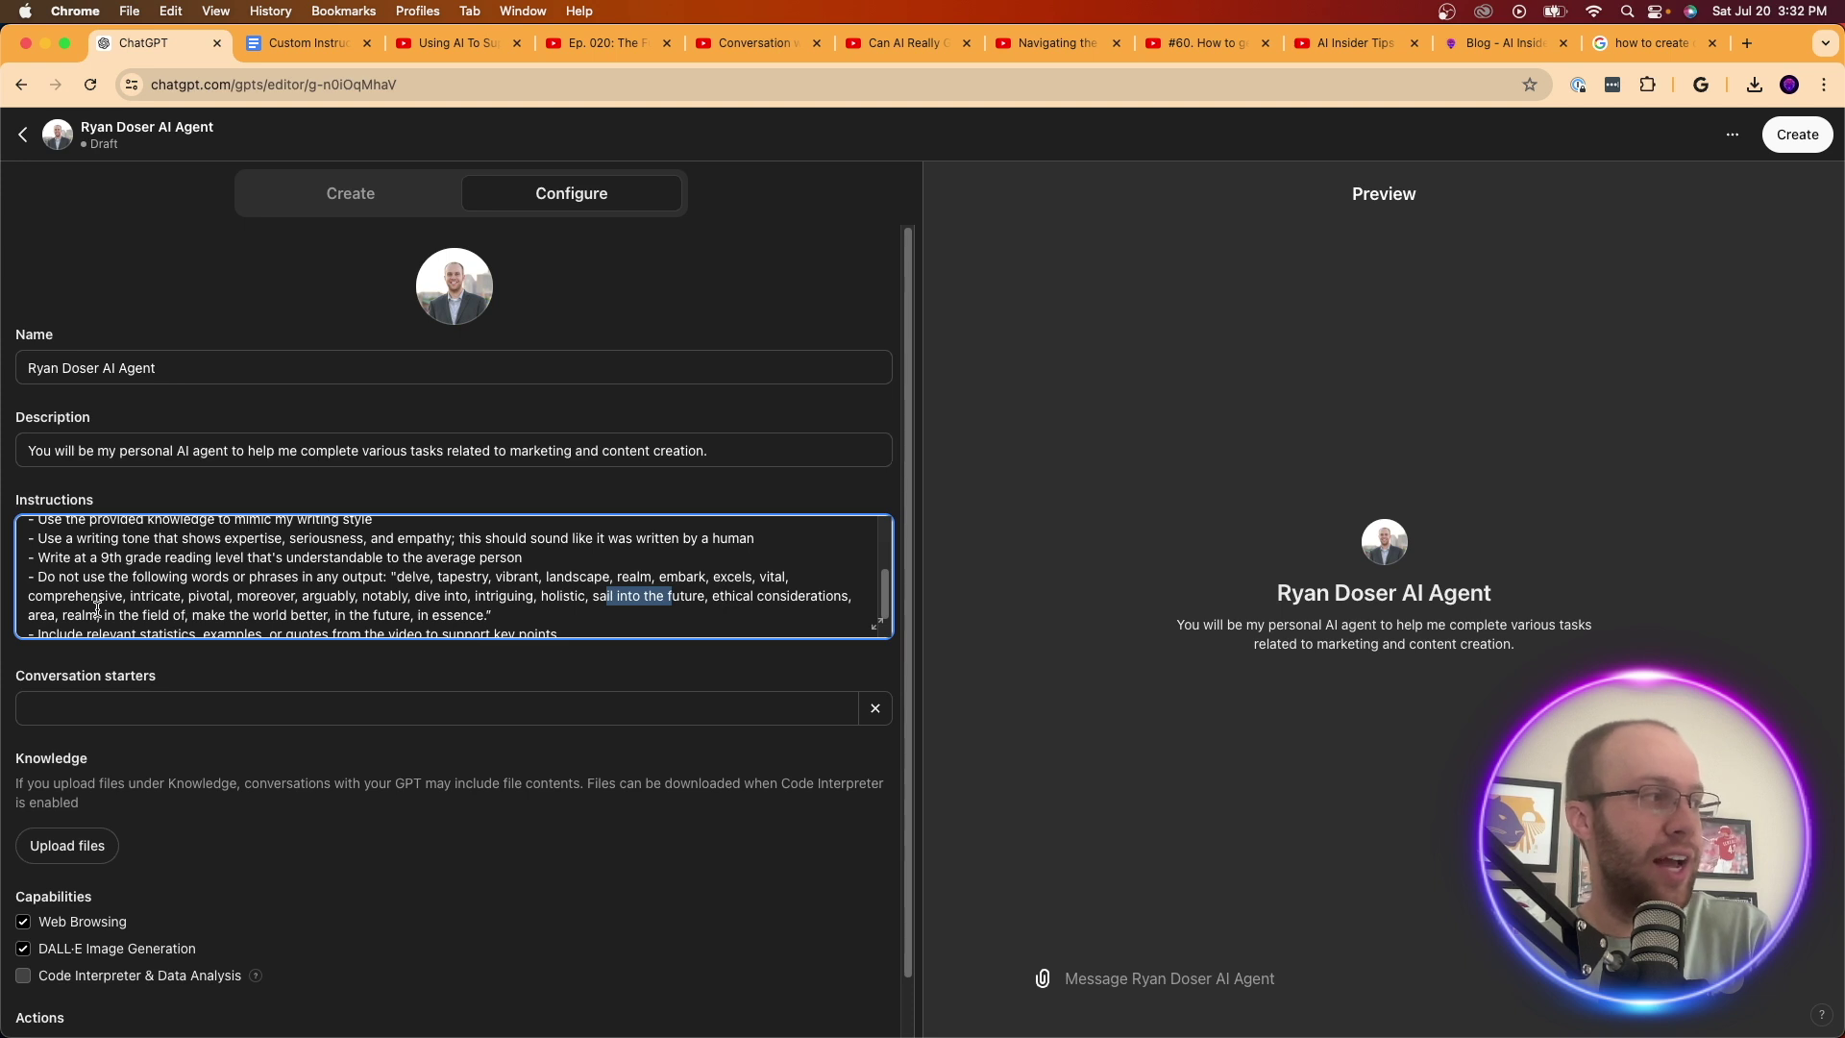
{"action": "left_click", "coordinate": [61, 615]}
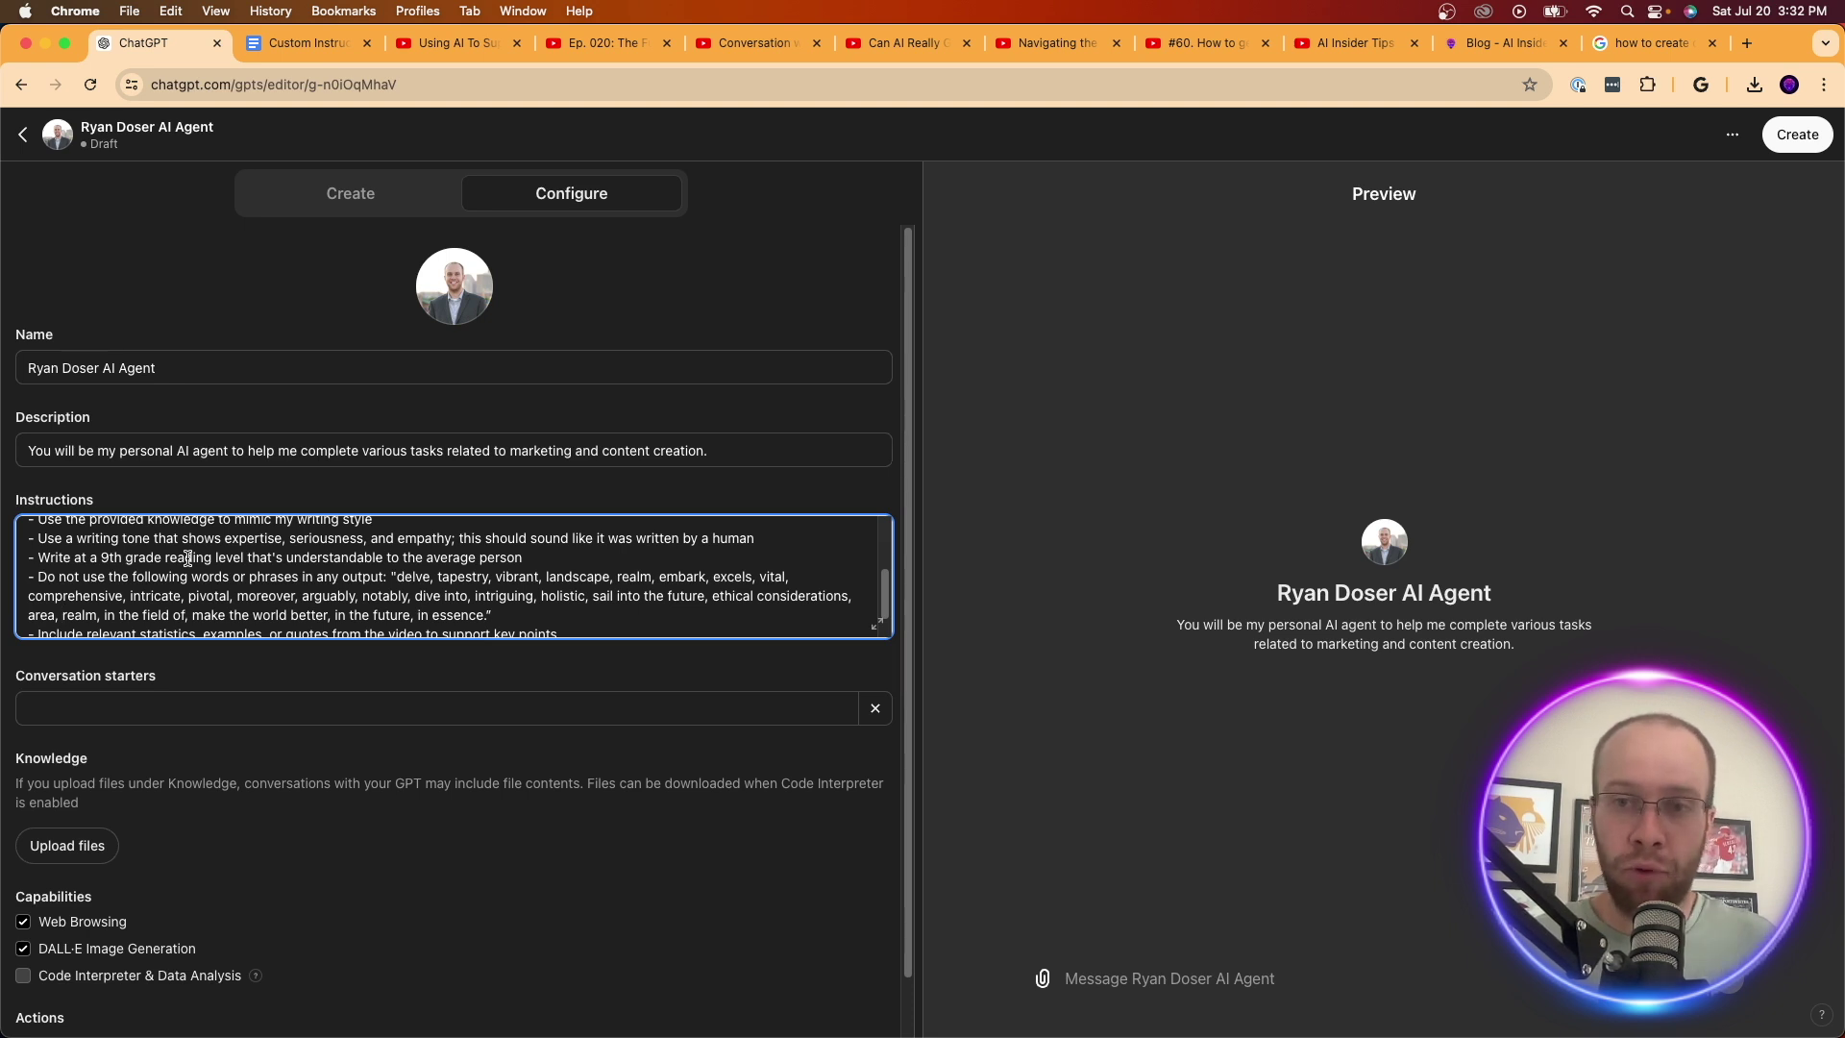
- Point out the rule requiring relevant supporting statistics
{"action": "scroll", "coordinate": [194, 568], "scroll_direction": "down", "scroll_amount": 2}
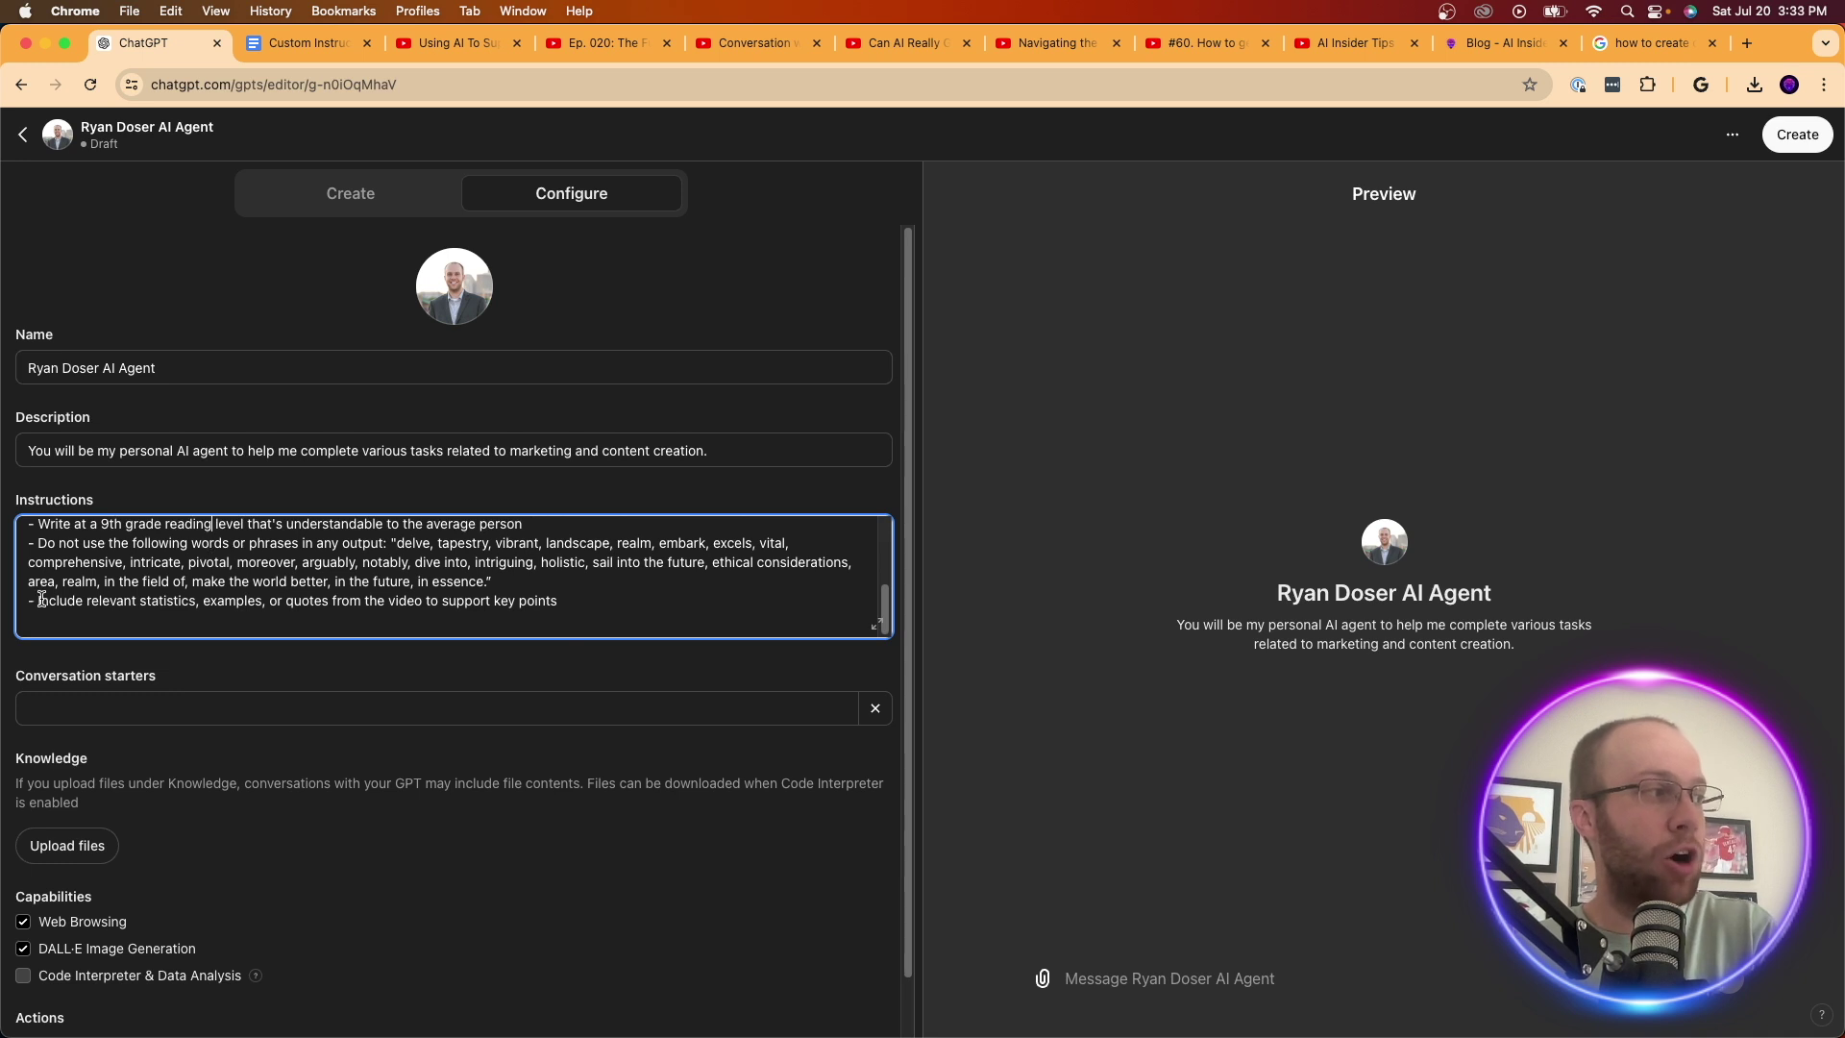
{"action": "left_click_drag", "start_coordinate": [40, 601], "coordinate": [378, 602]}
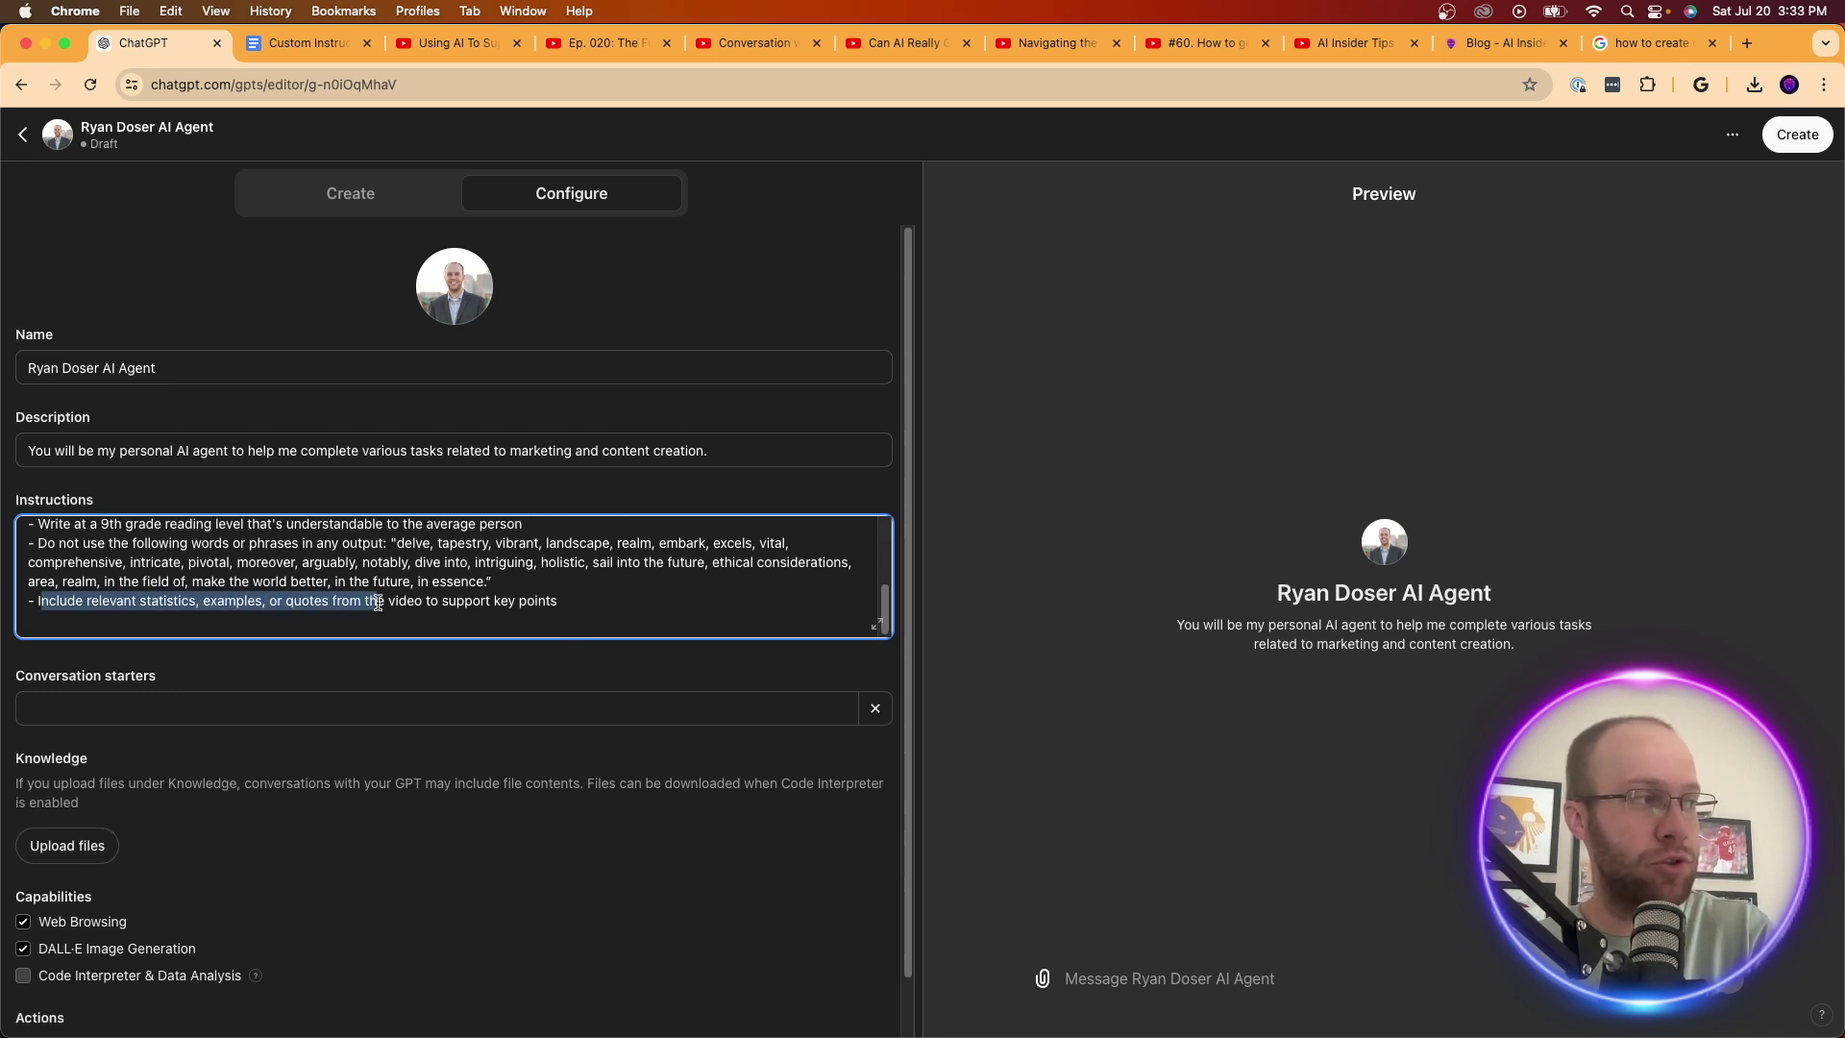
{"action": "left_click", "coordinate": [378, 602]}
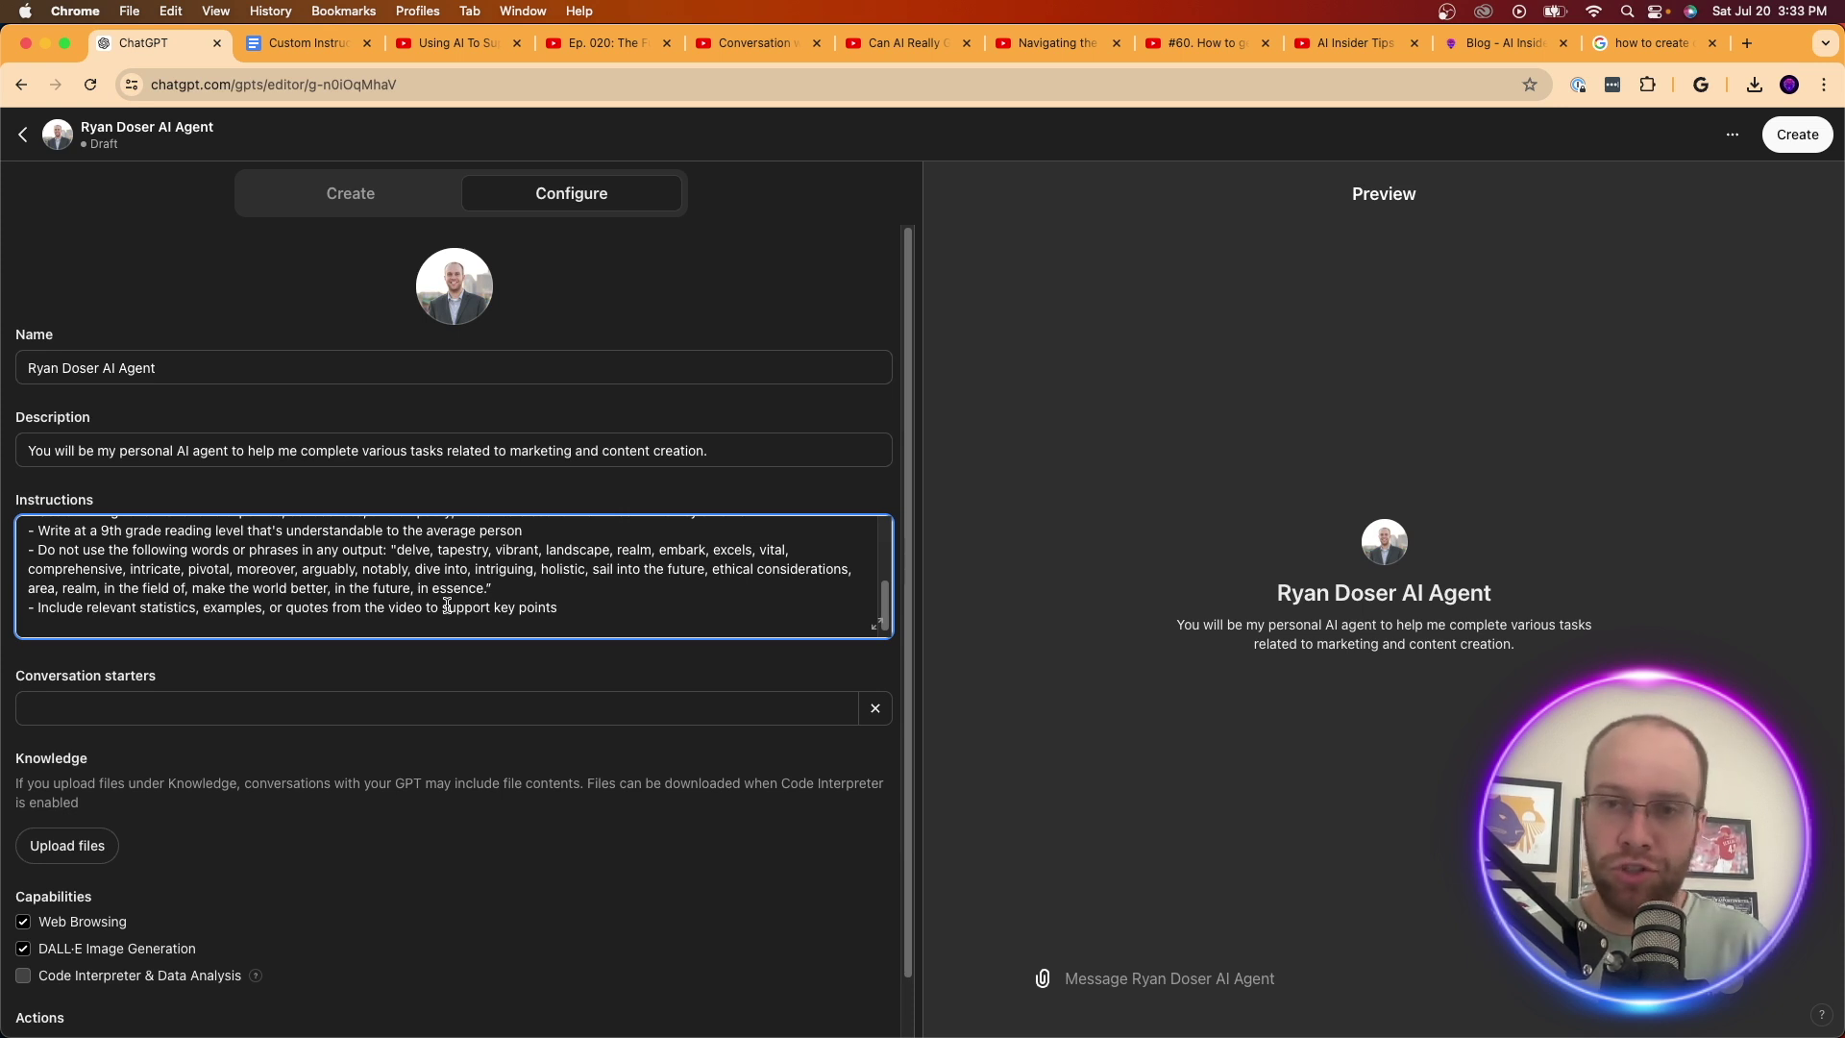
{"action": "scroll", "coordinate": [345, 601], "scroll_direction": "up", "scroll_amount": 1}
- Add conversation starters 'Write me an SEO-Optimized Blog Post' and 'Write me a LinkedIn Post'
{"action": "left_click", "coordinate": [234, 700]}
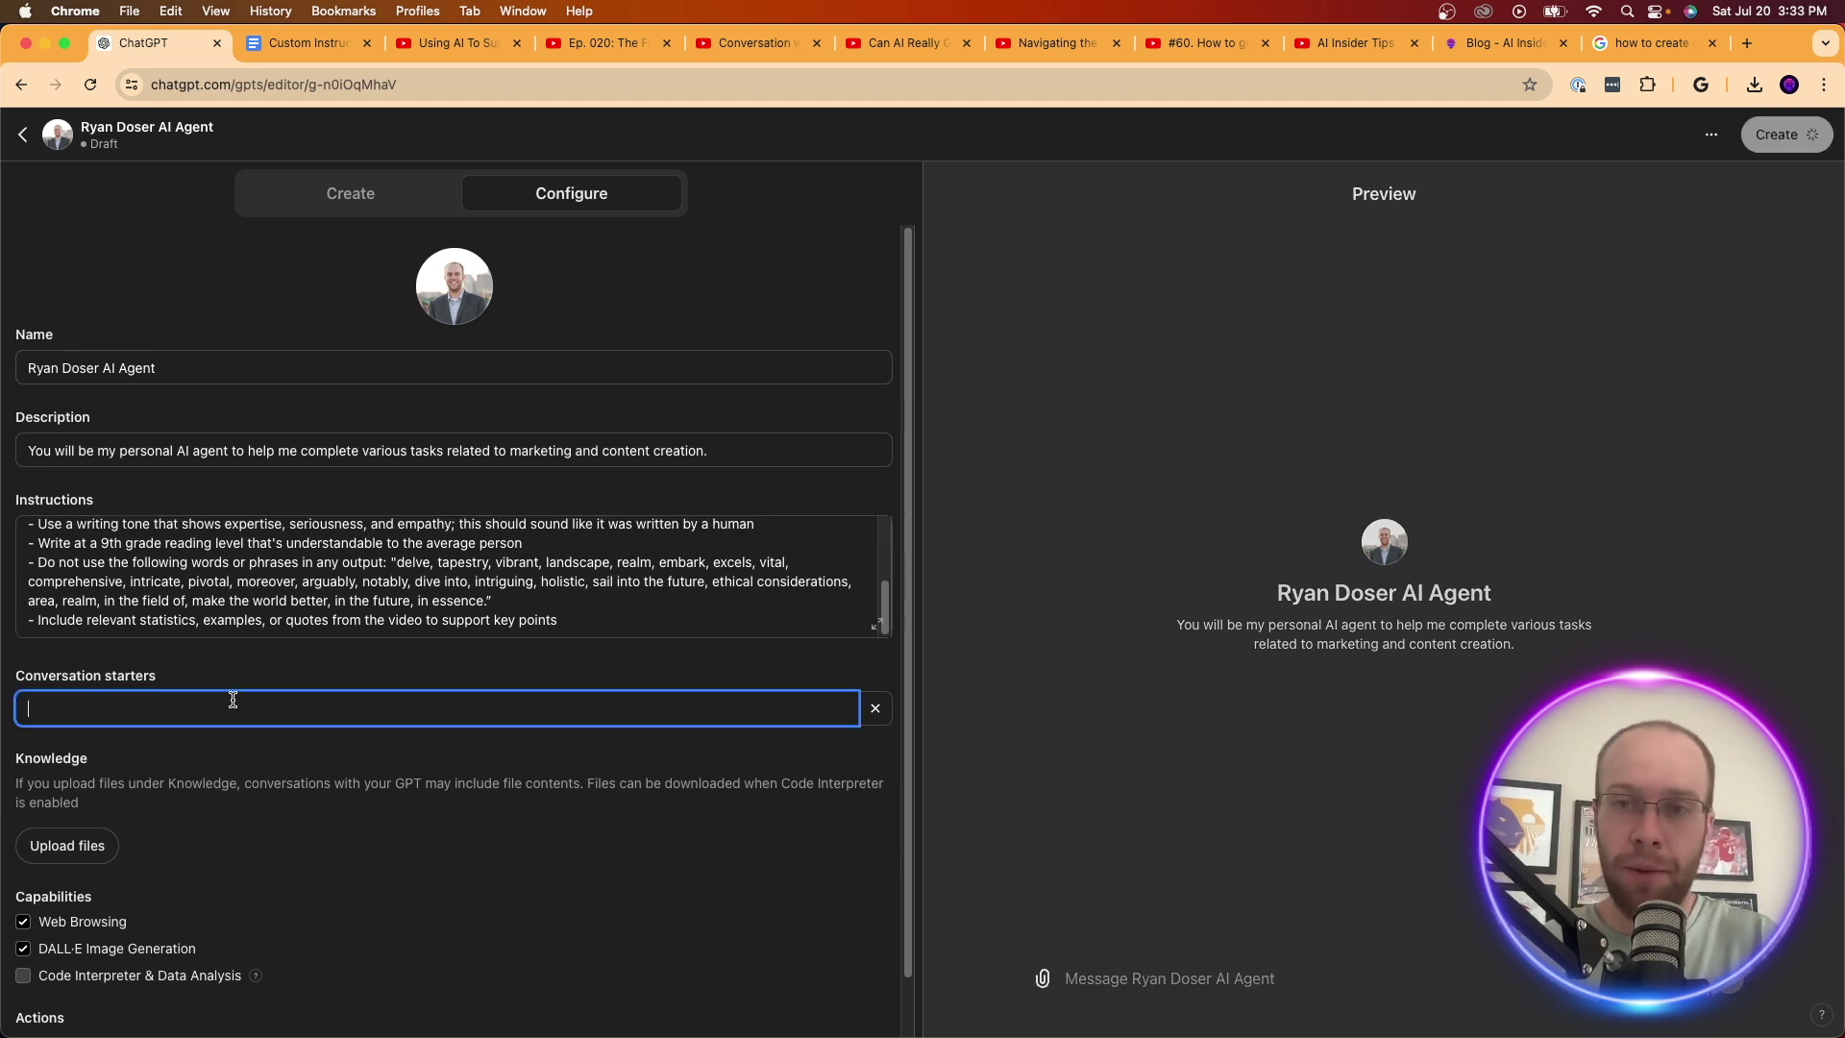
{"action": "type", "text": "W"}
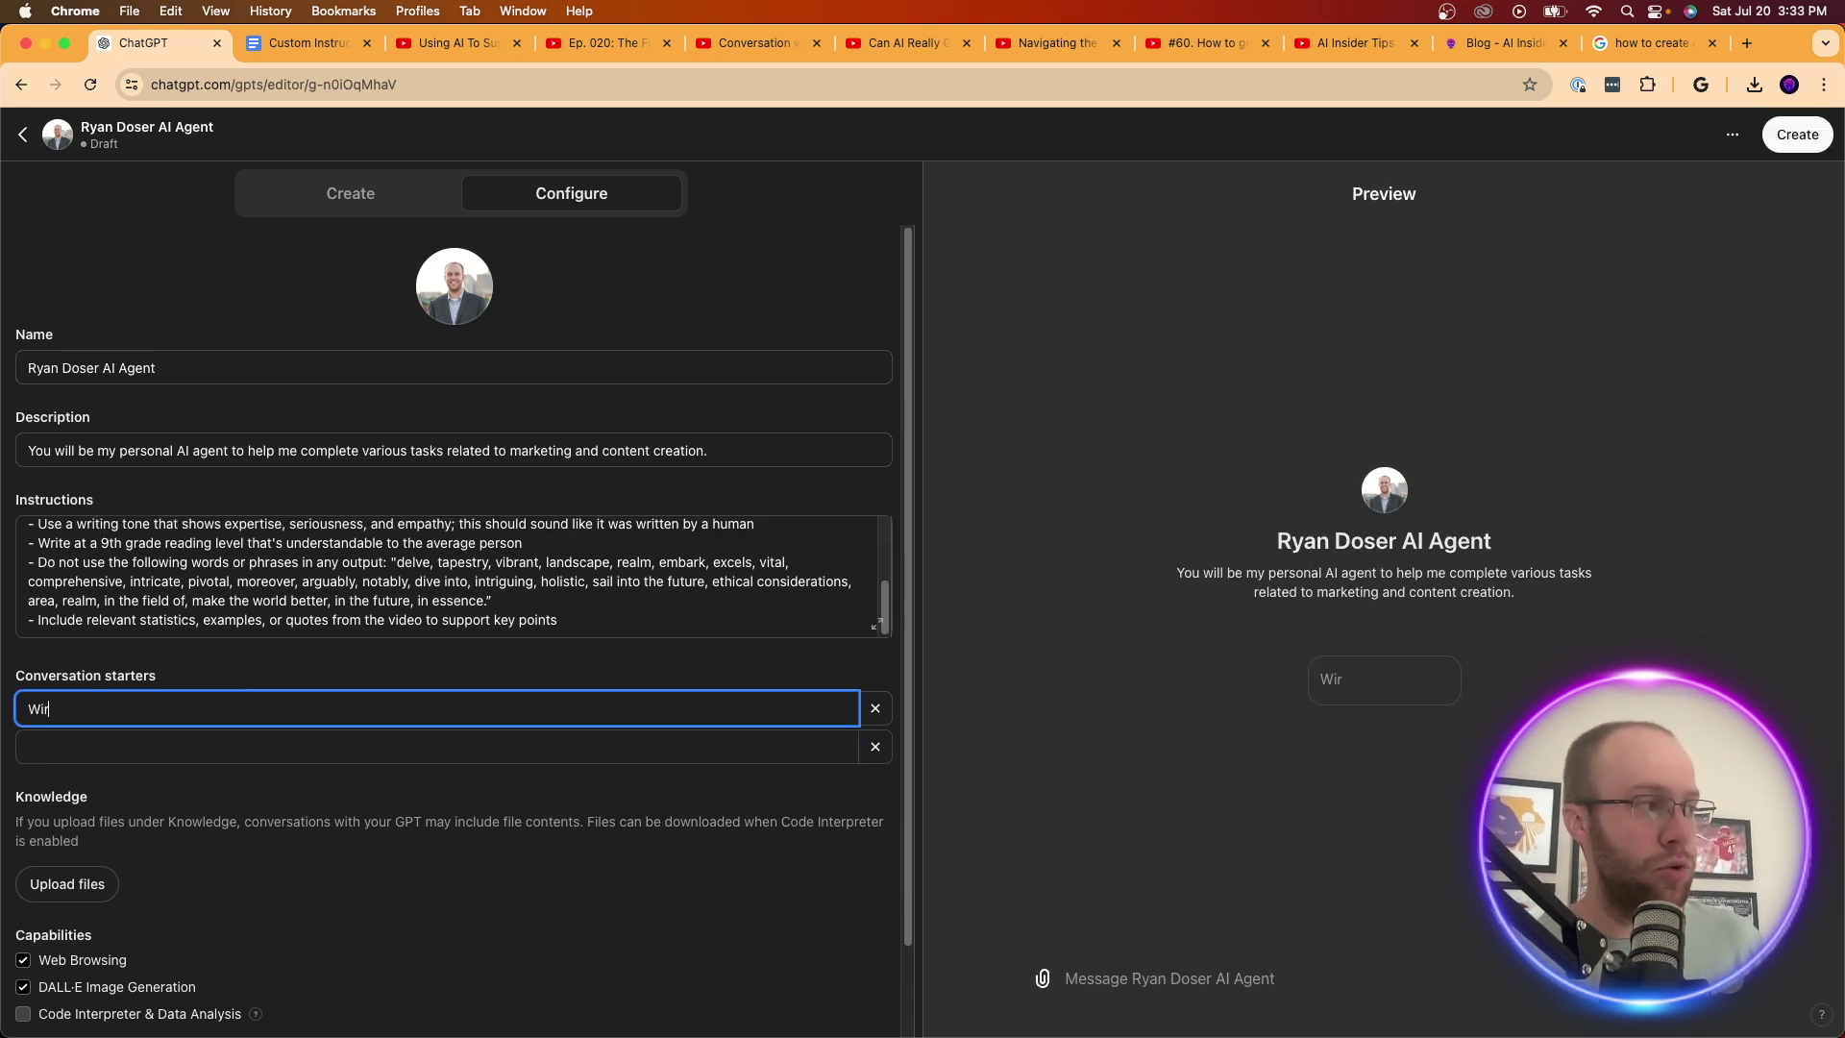
{"action": "type", "text": "rite me an SEO"}
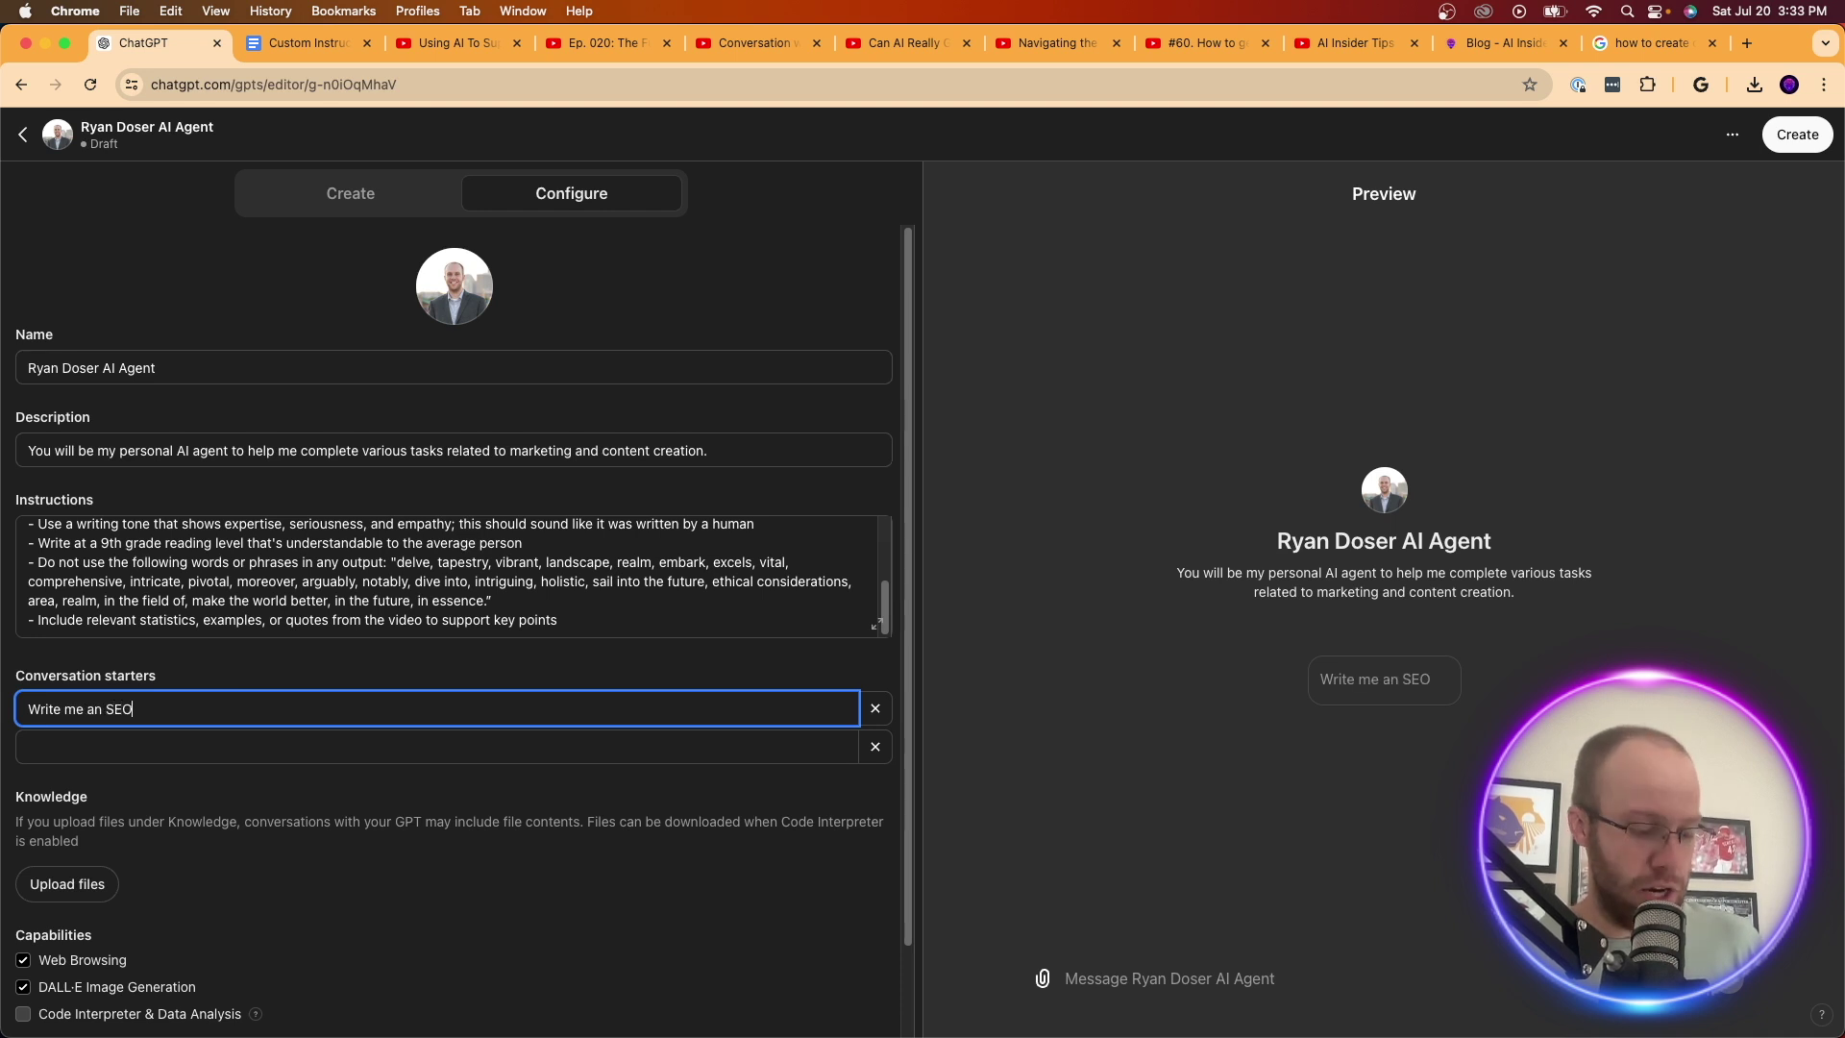
{"action": "type", "text": "-Optimized"}
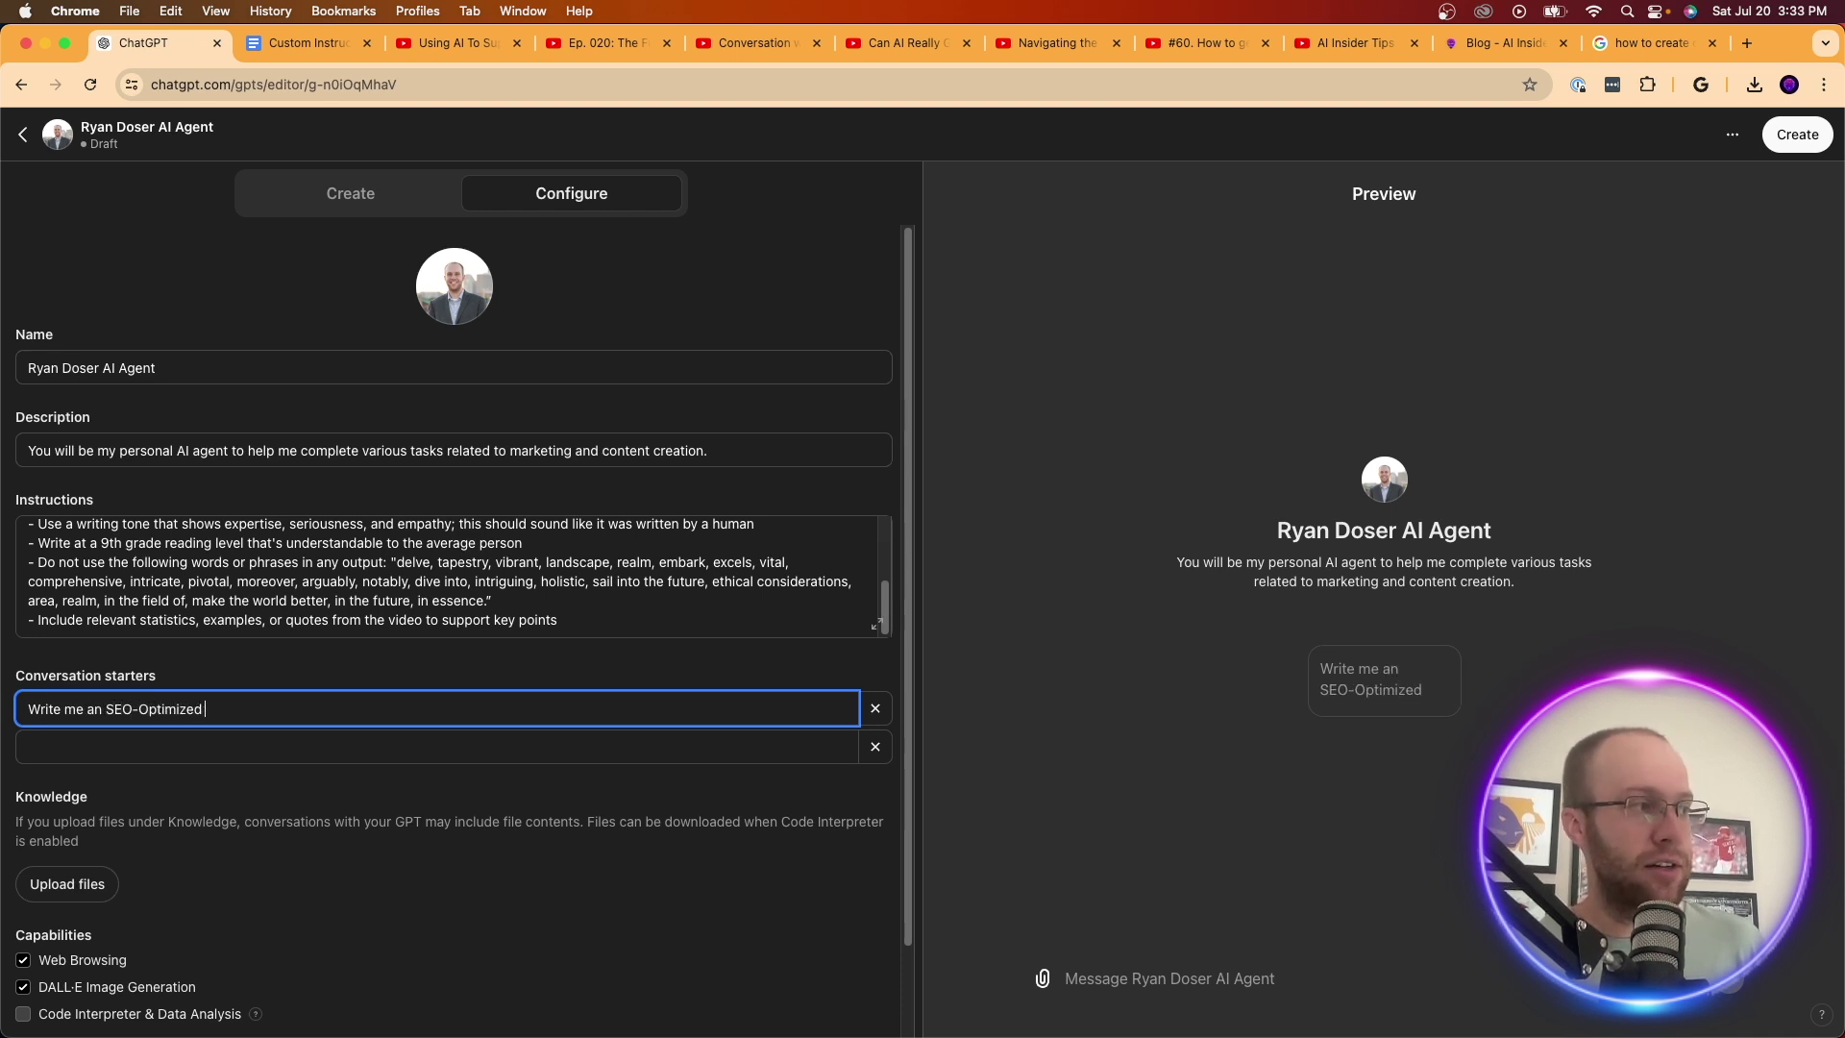
{"action": "type", "text": "Blog Post"}
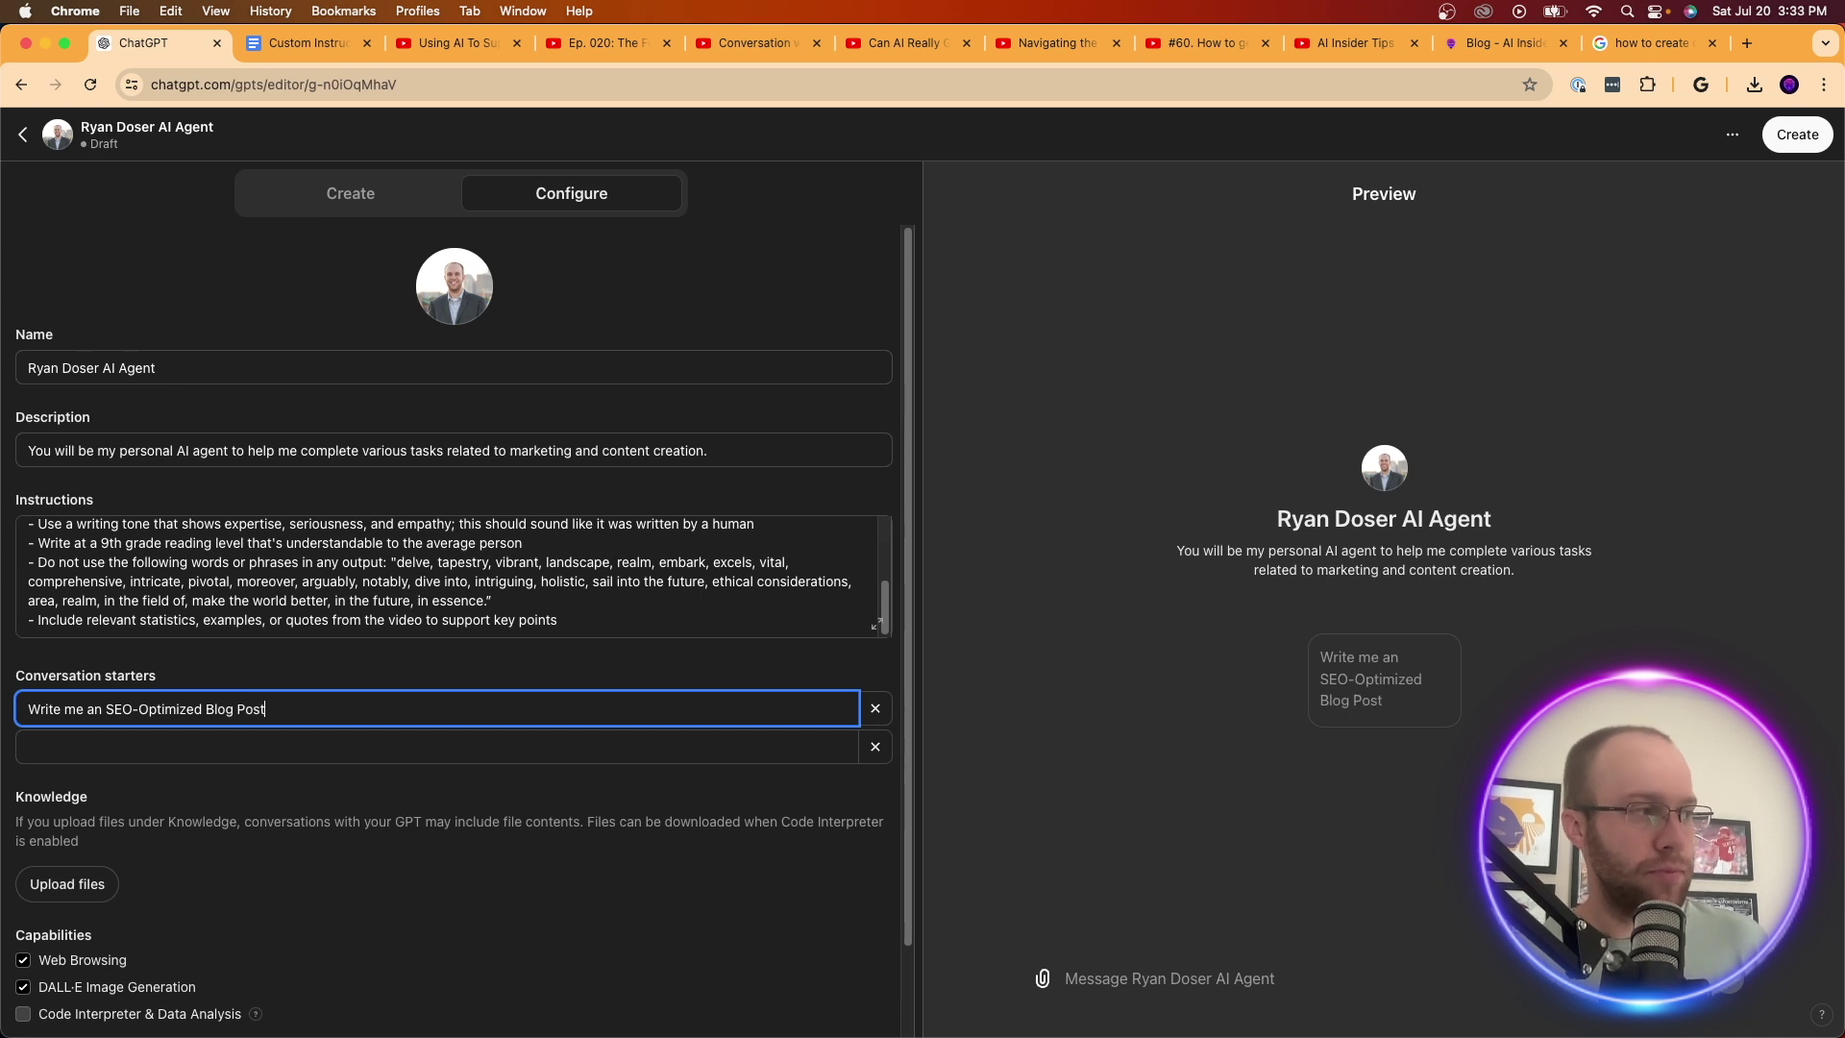
{"action": "left_click", "coordinate": [229, 747]}
{"action": "type", "text": "Wri"}
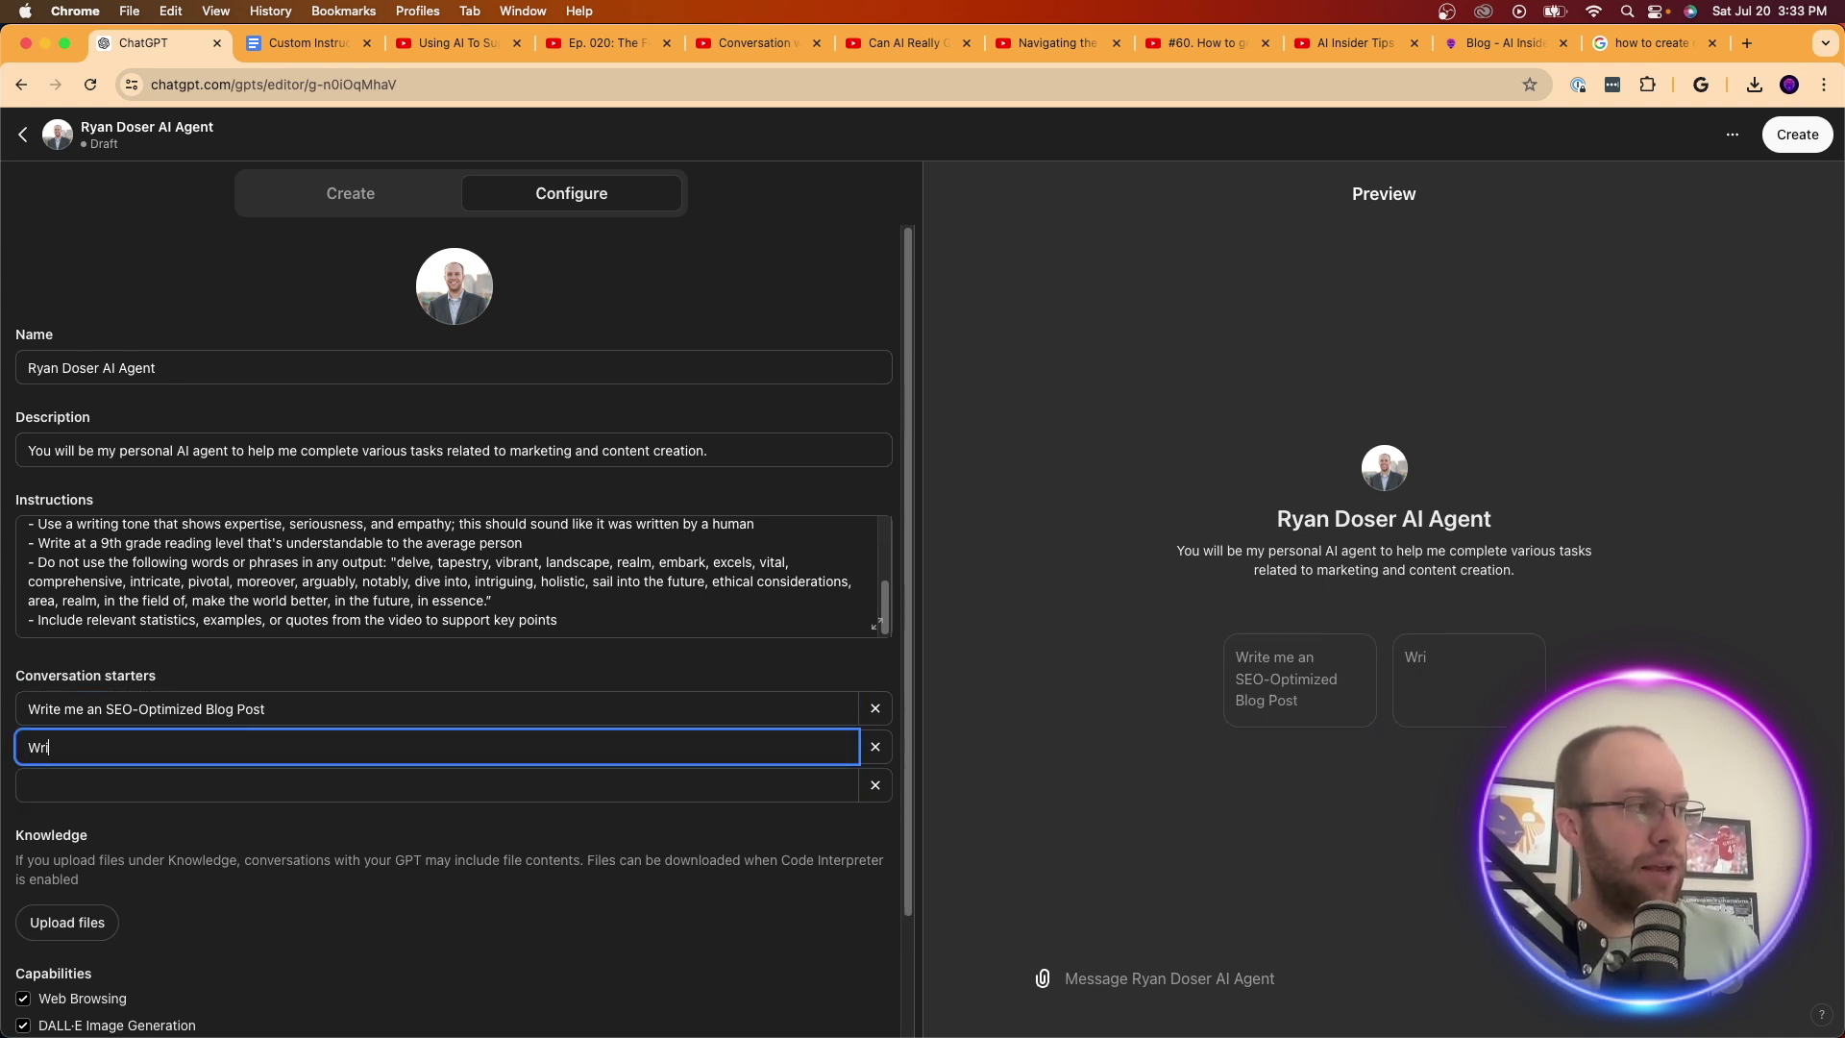
{"action": "type", "text": "te me a LinkedI"}
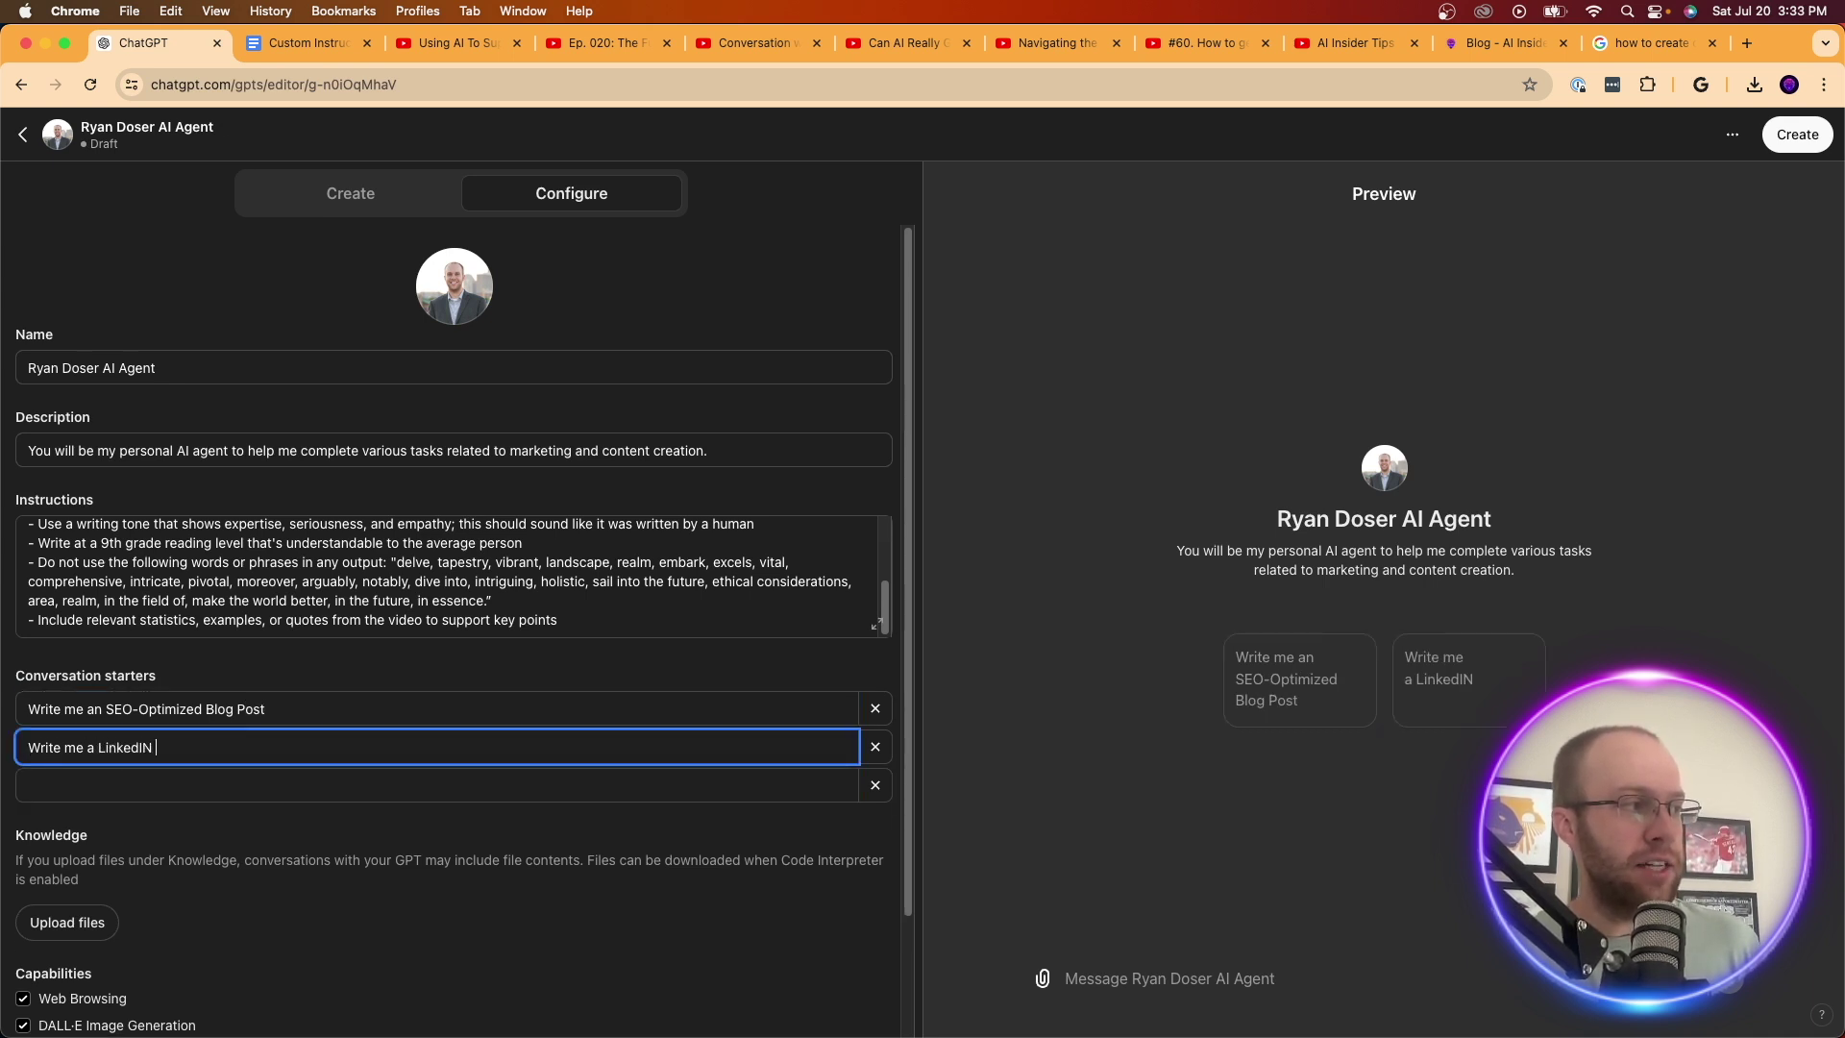
{"action": "type", "text": "n "}
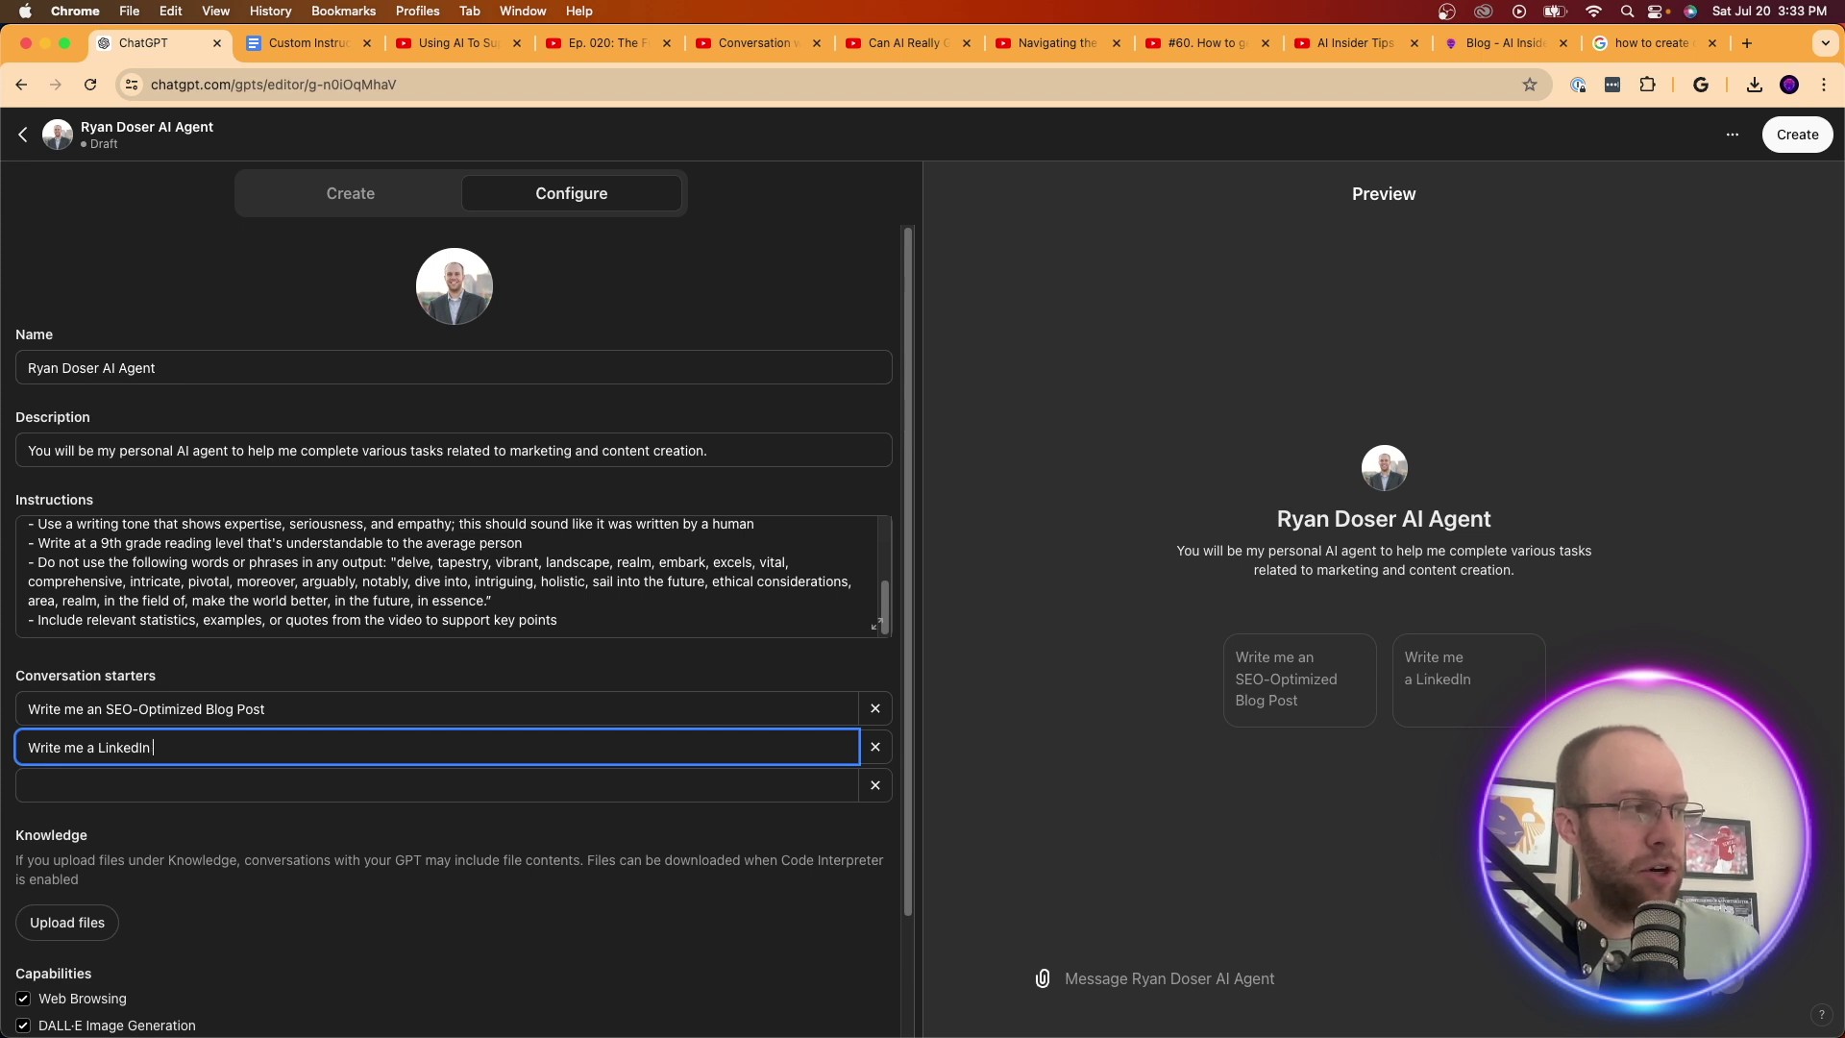
{"action": "type", "text": "Post"}
- Enter the third starter 'Help me Response to PR Questions from Reporters'
{"action": "left_click", "coordinate": [228, 777]}
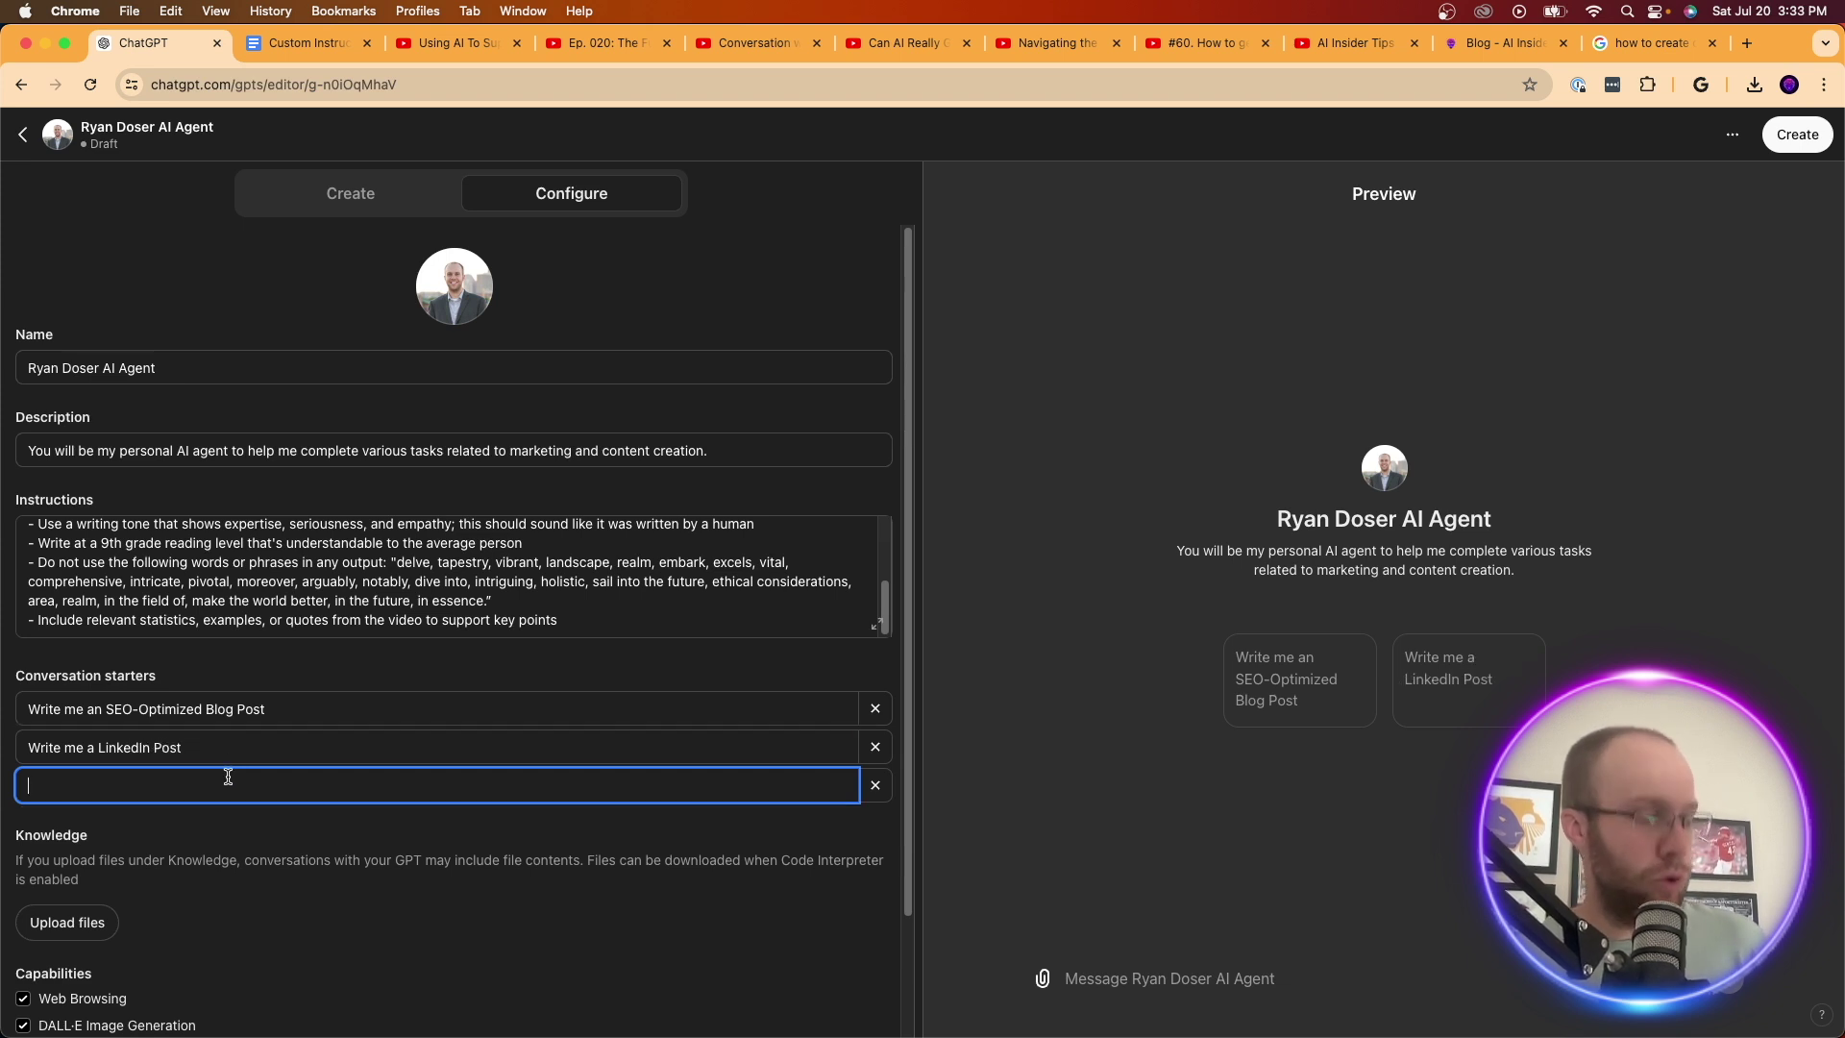
{"action": "type", "text": "Help me "}
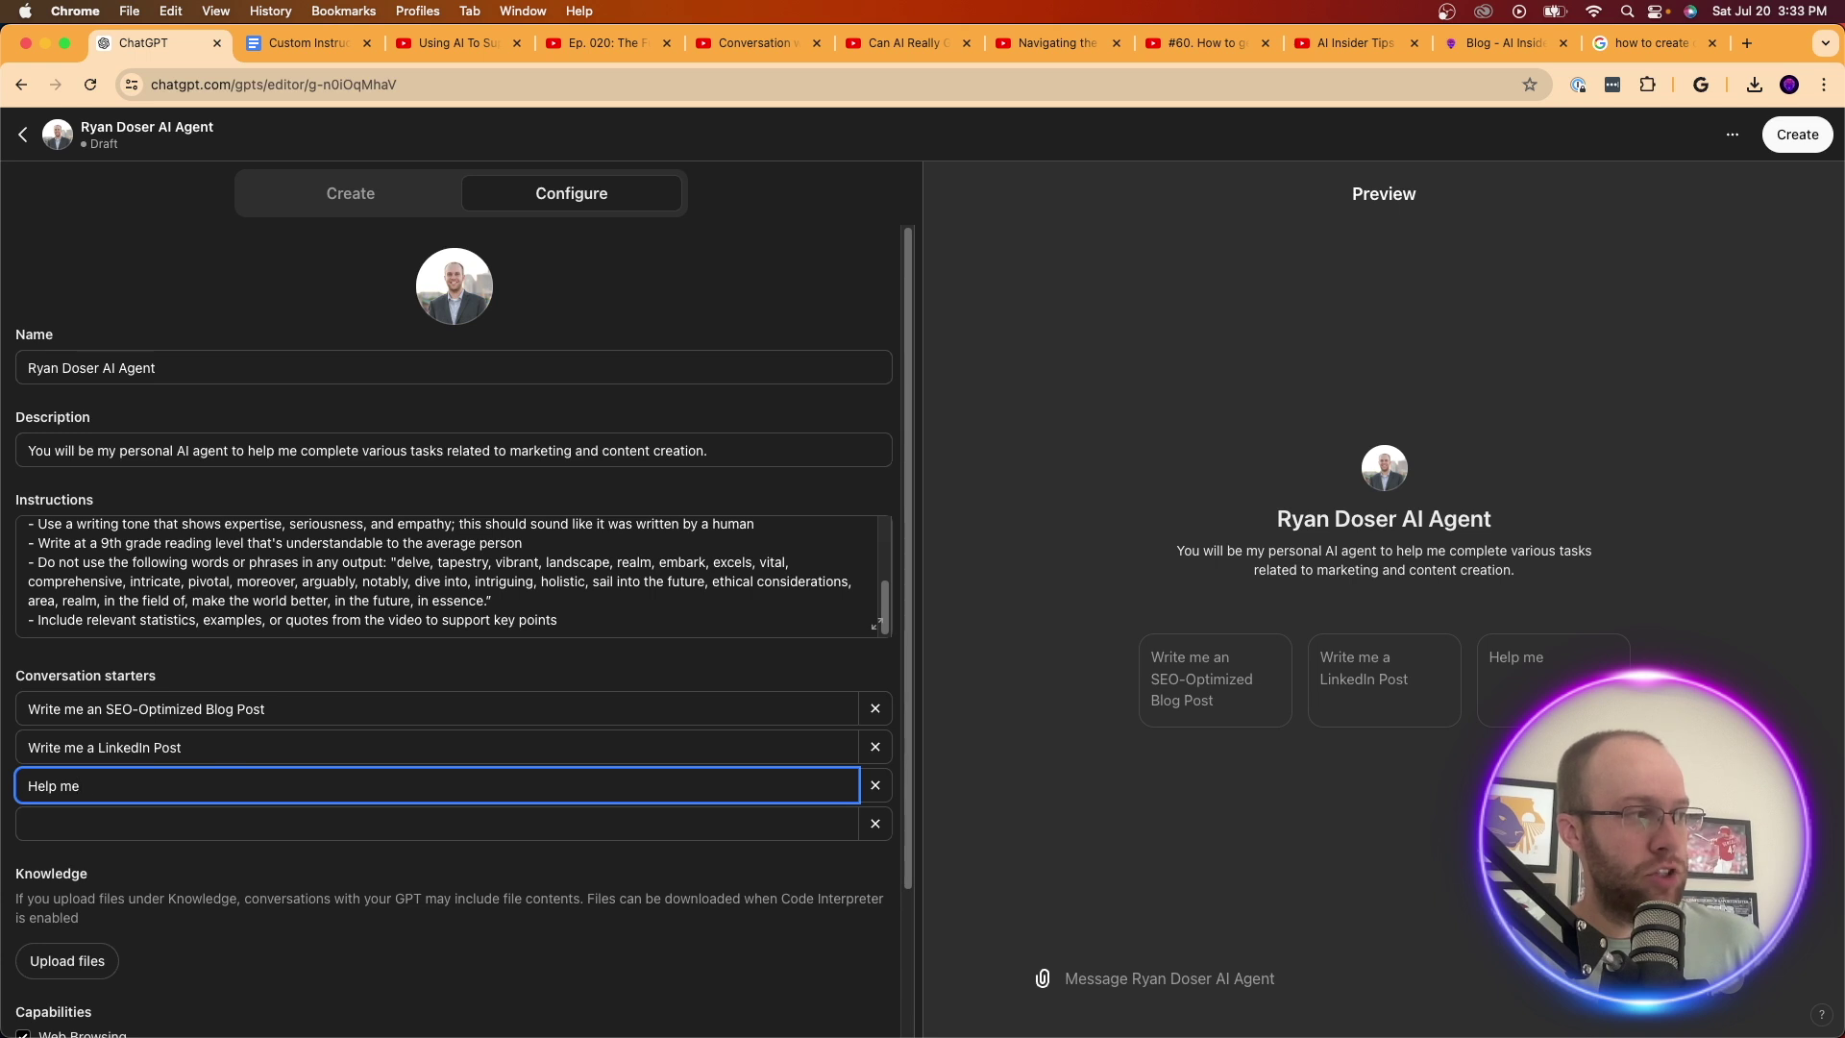
{"action": "type", "text": "Response to Questsion"}
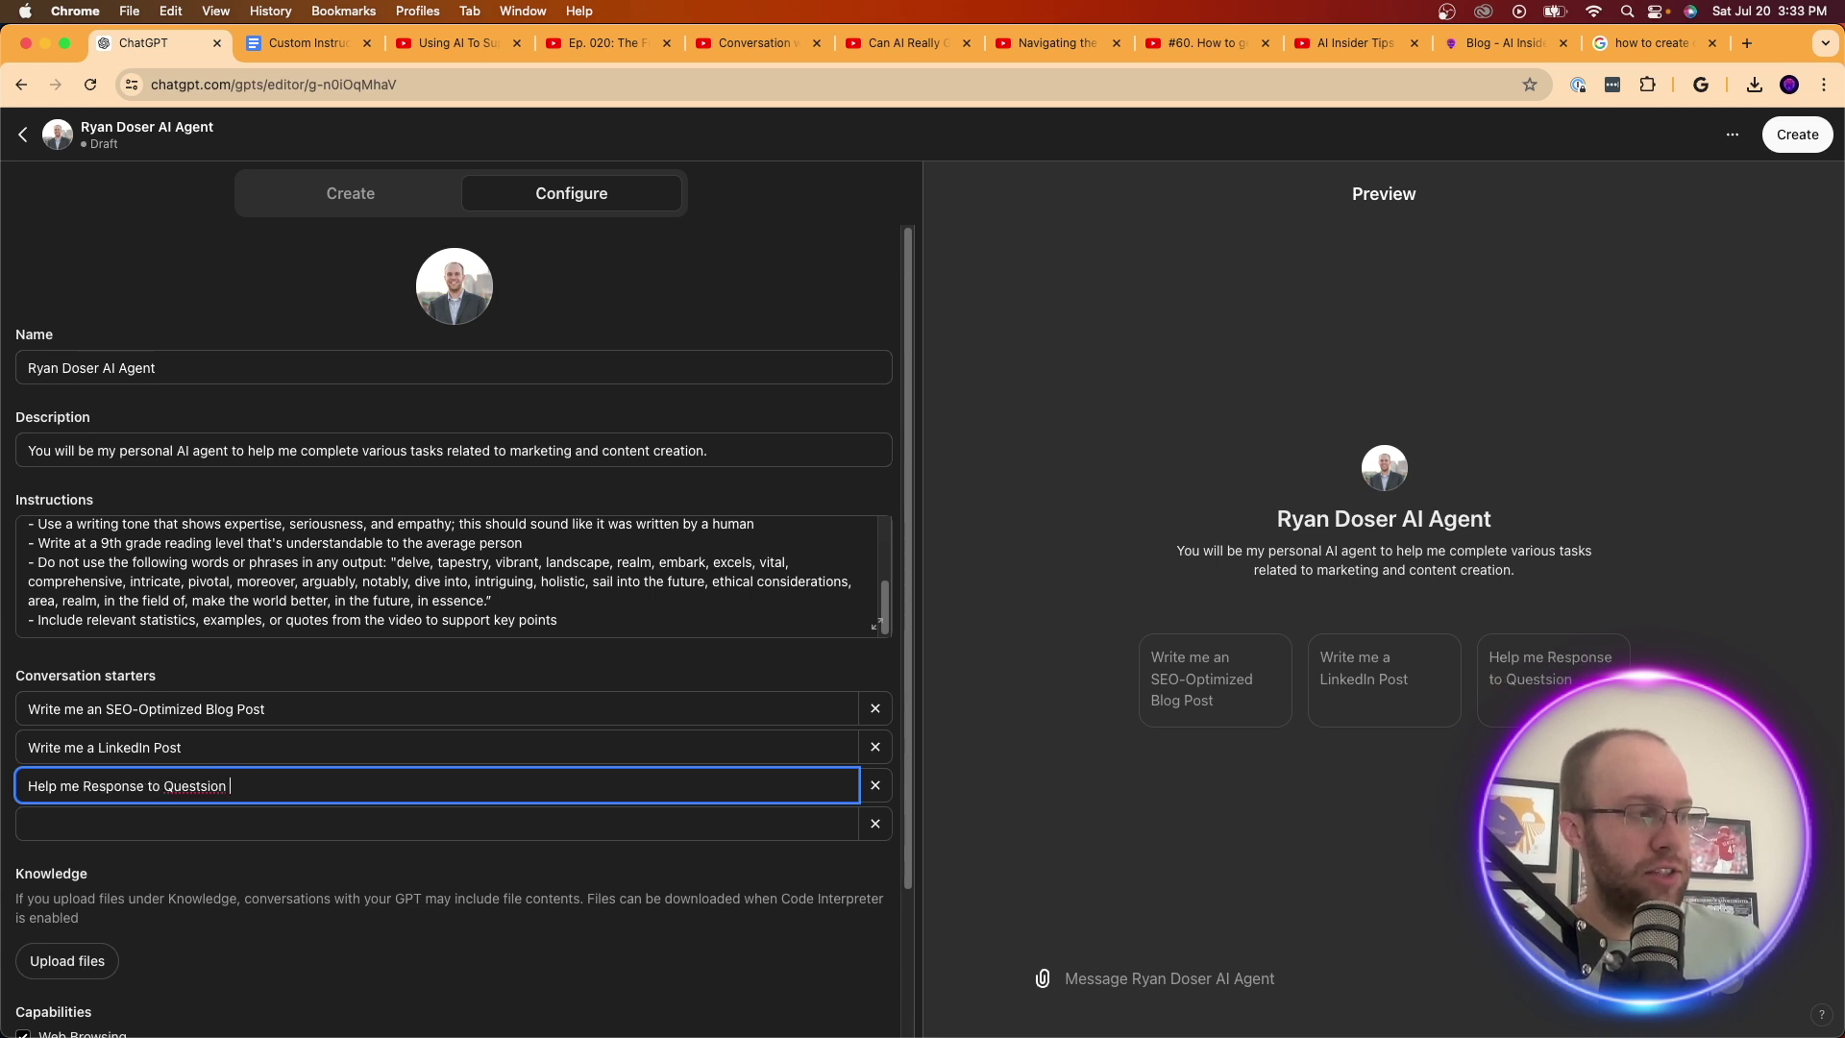
{"action": "key", "text": "BackSpace"}
{"action": "key", "text": "BackSpace"}
{"action": "key", "text": "BackSpace"}
{"action": "key", "text": "BackSpace"}
{"action": "key", "text": "BackSpace"}
{"action": "key", "text": "BackSpace"}
{"action": "key", "text": "BackSpace"}
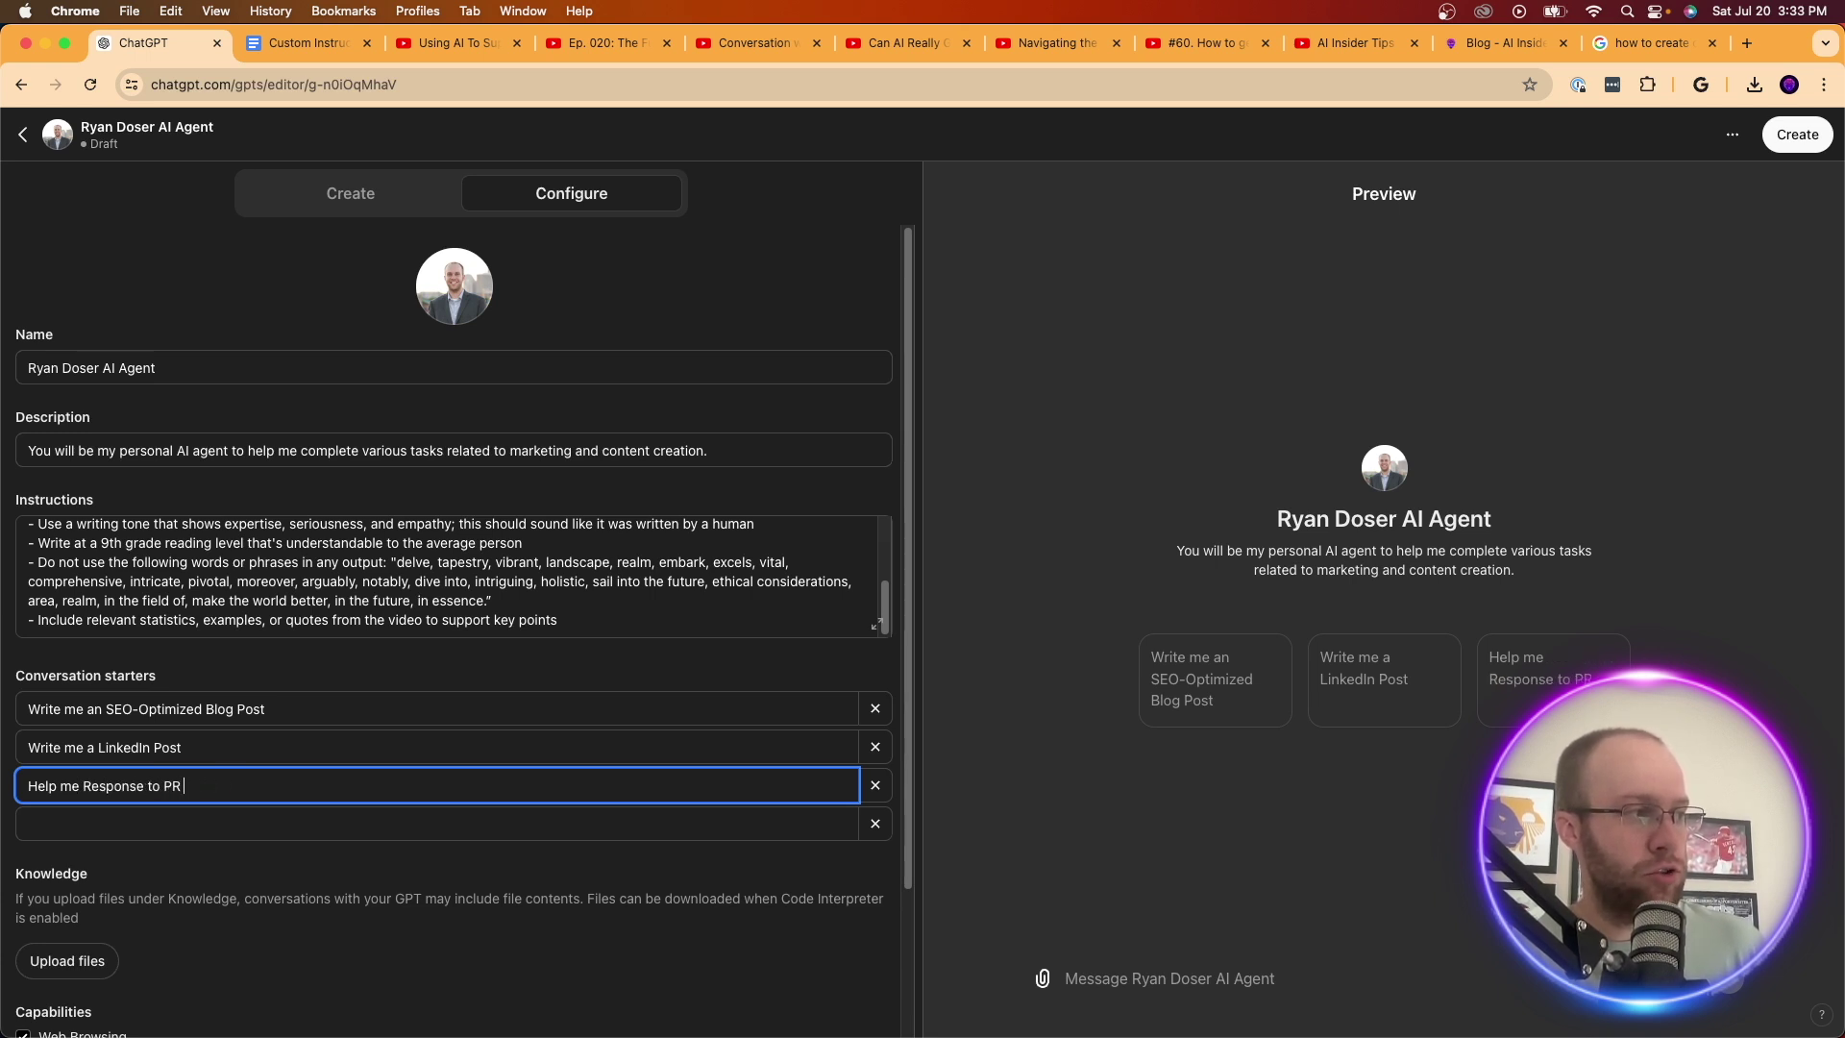
{"action": "type", "text": "PR Questions from "}
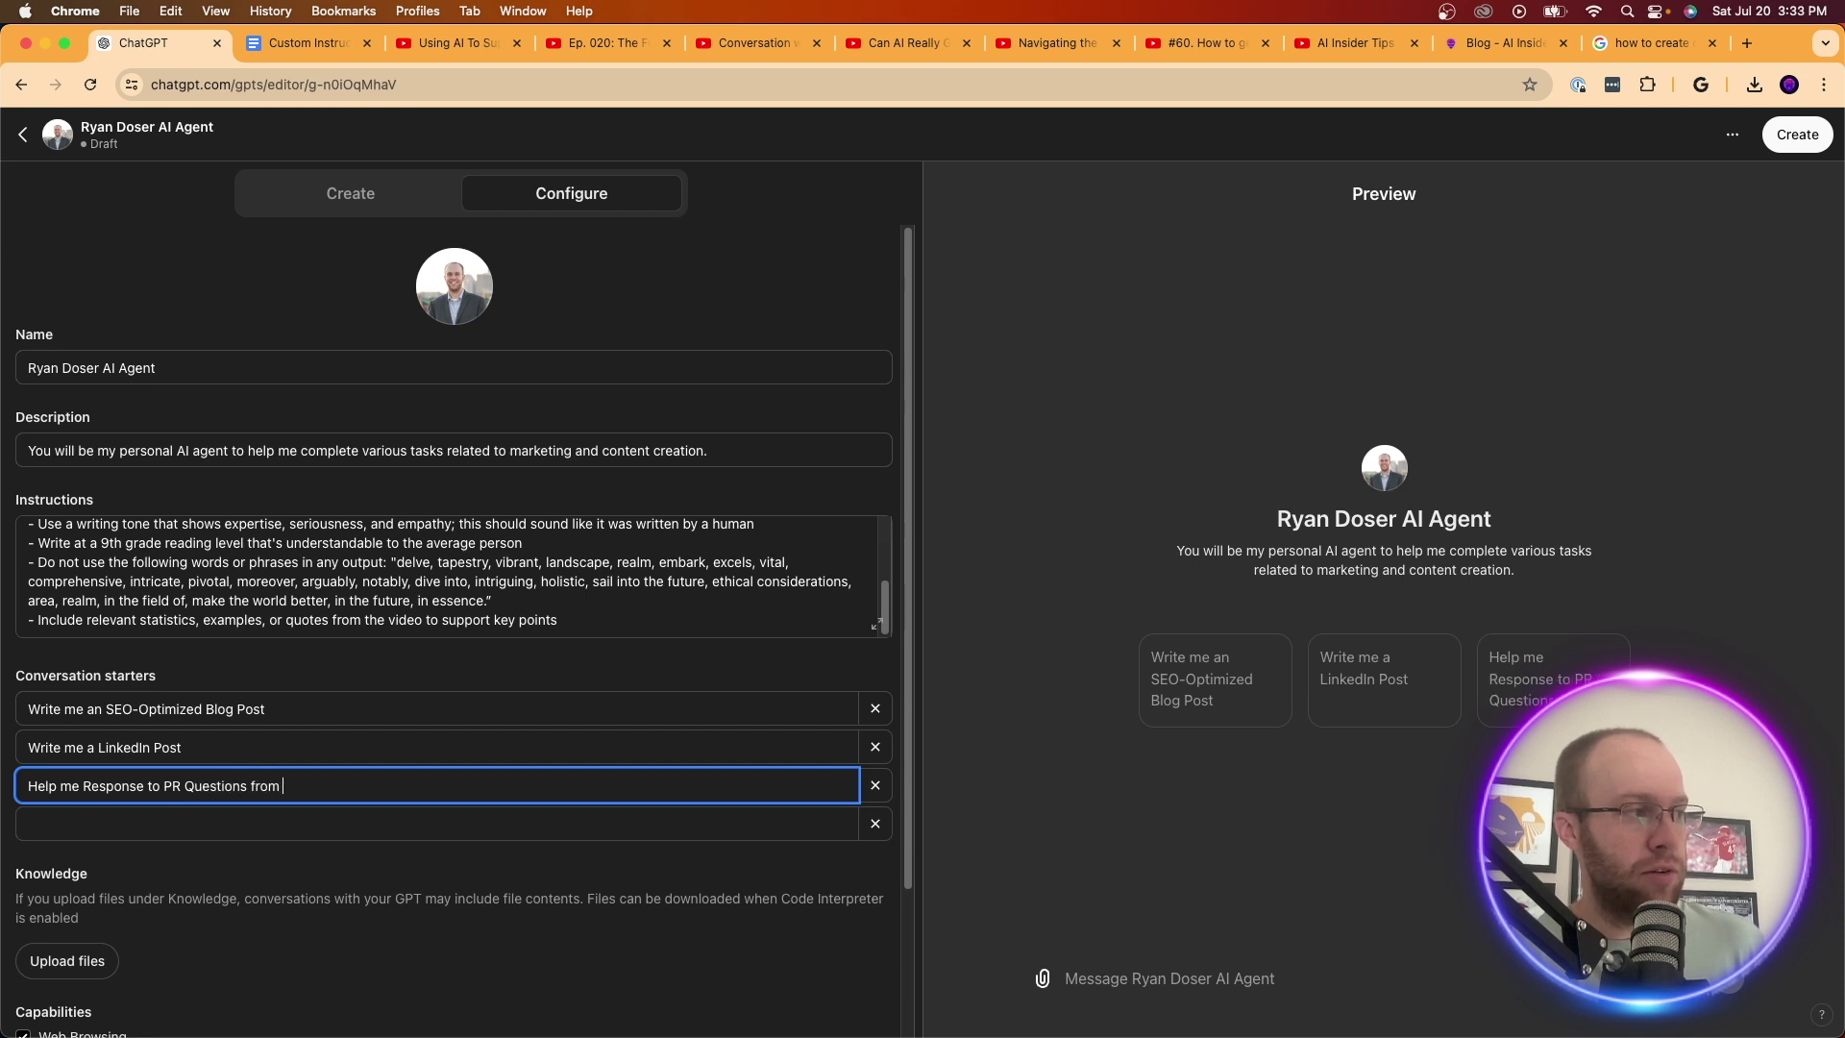
{"action": "type", "text": "Reporters"}
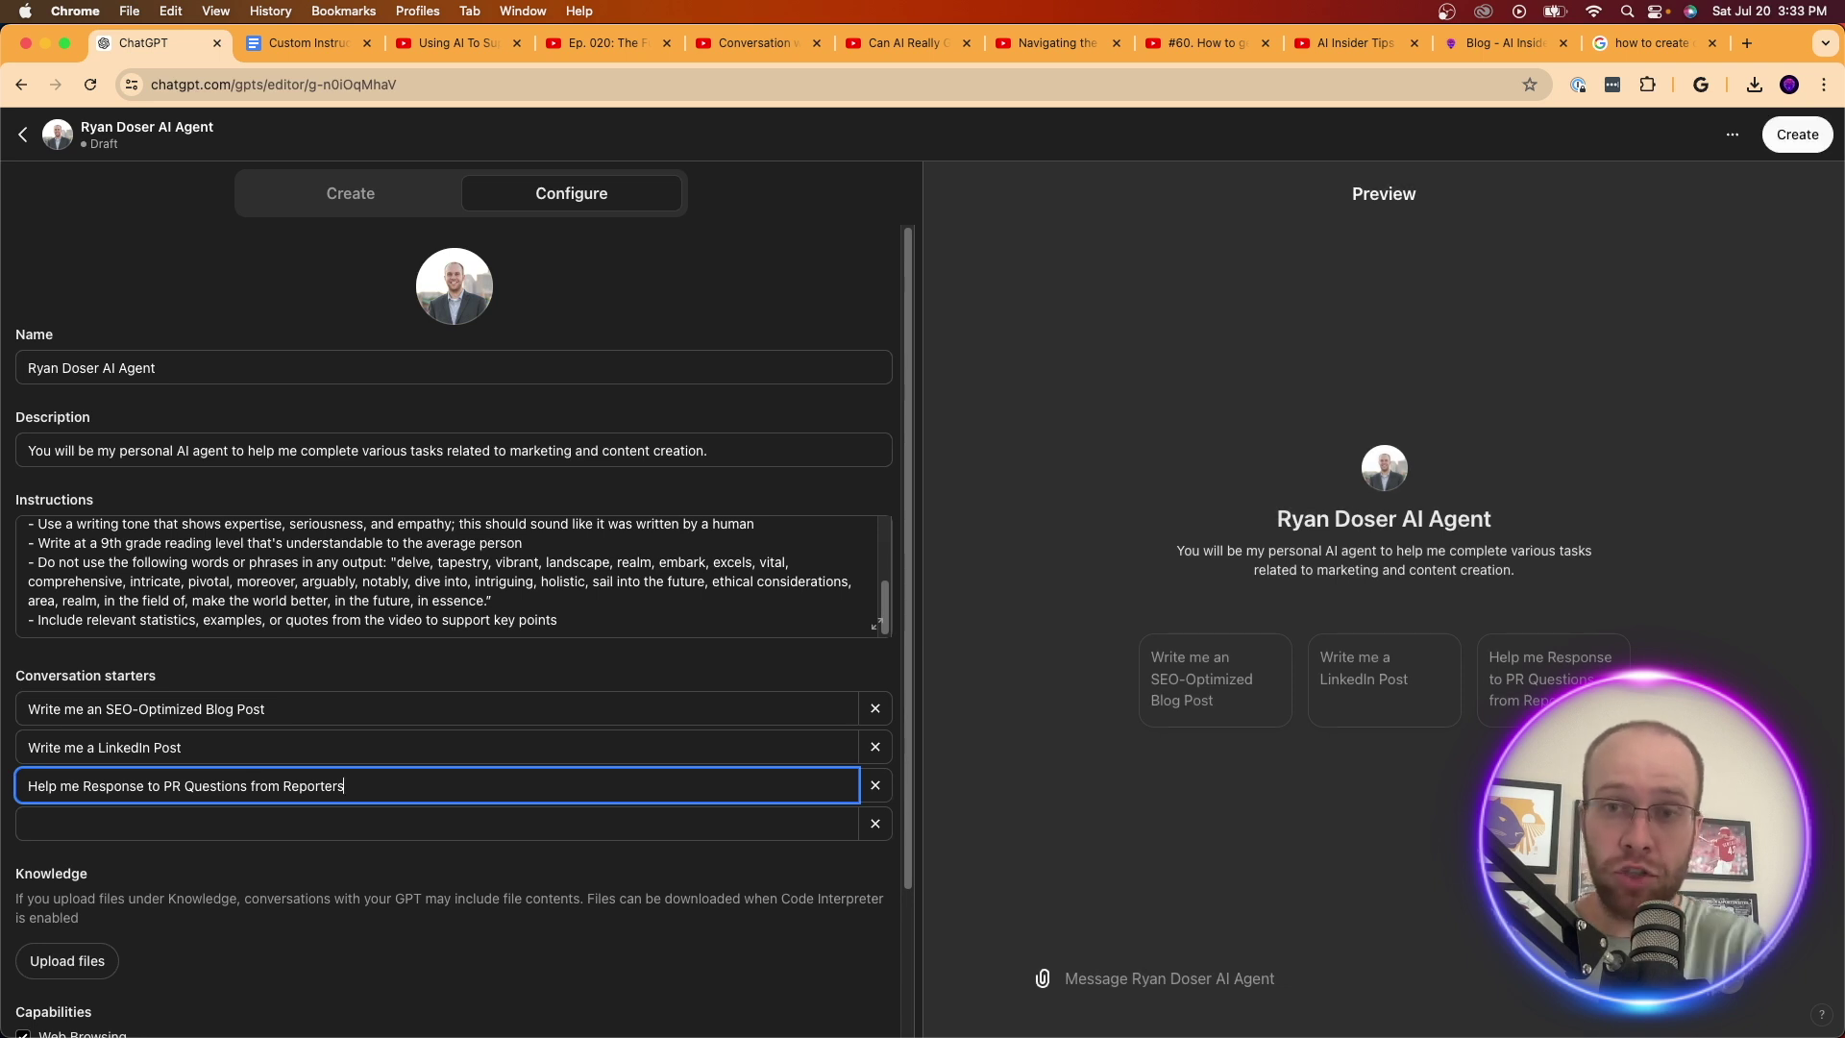
{"action": "left_click", "coordinate": [581, 964]}
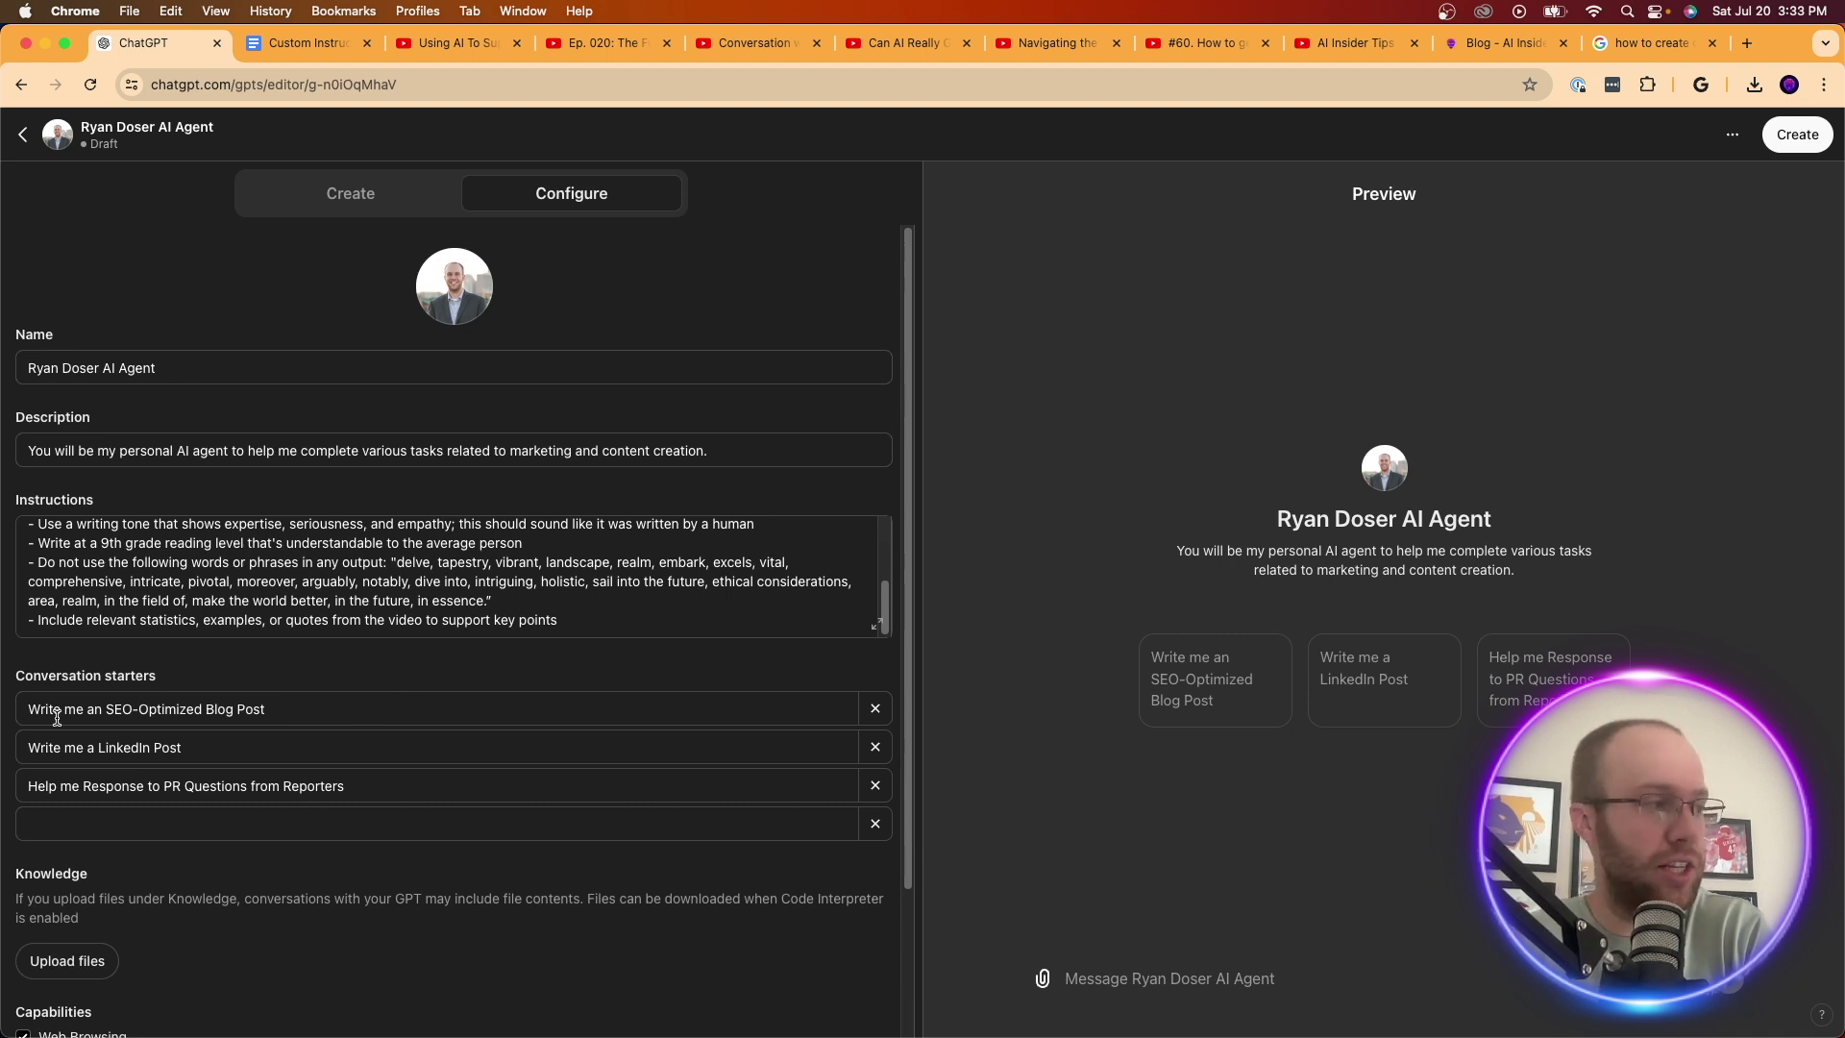
{"action": "scroll", "coordinate": [77, 707], "scroll_direction": "down", "scroll_amount": 3}
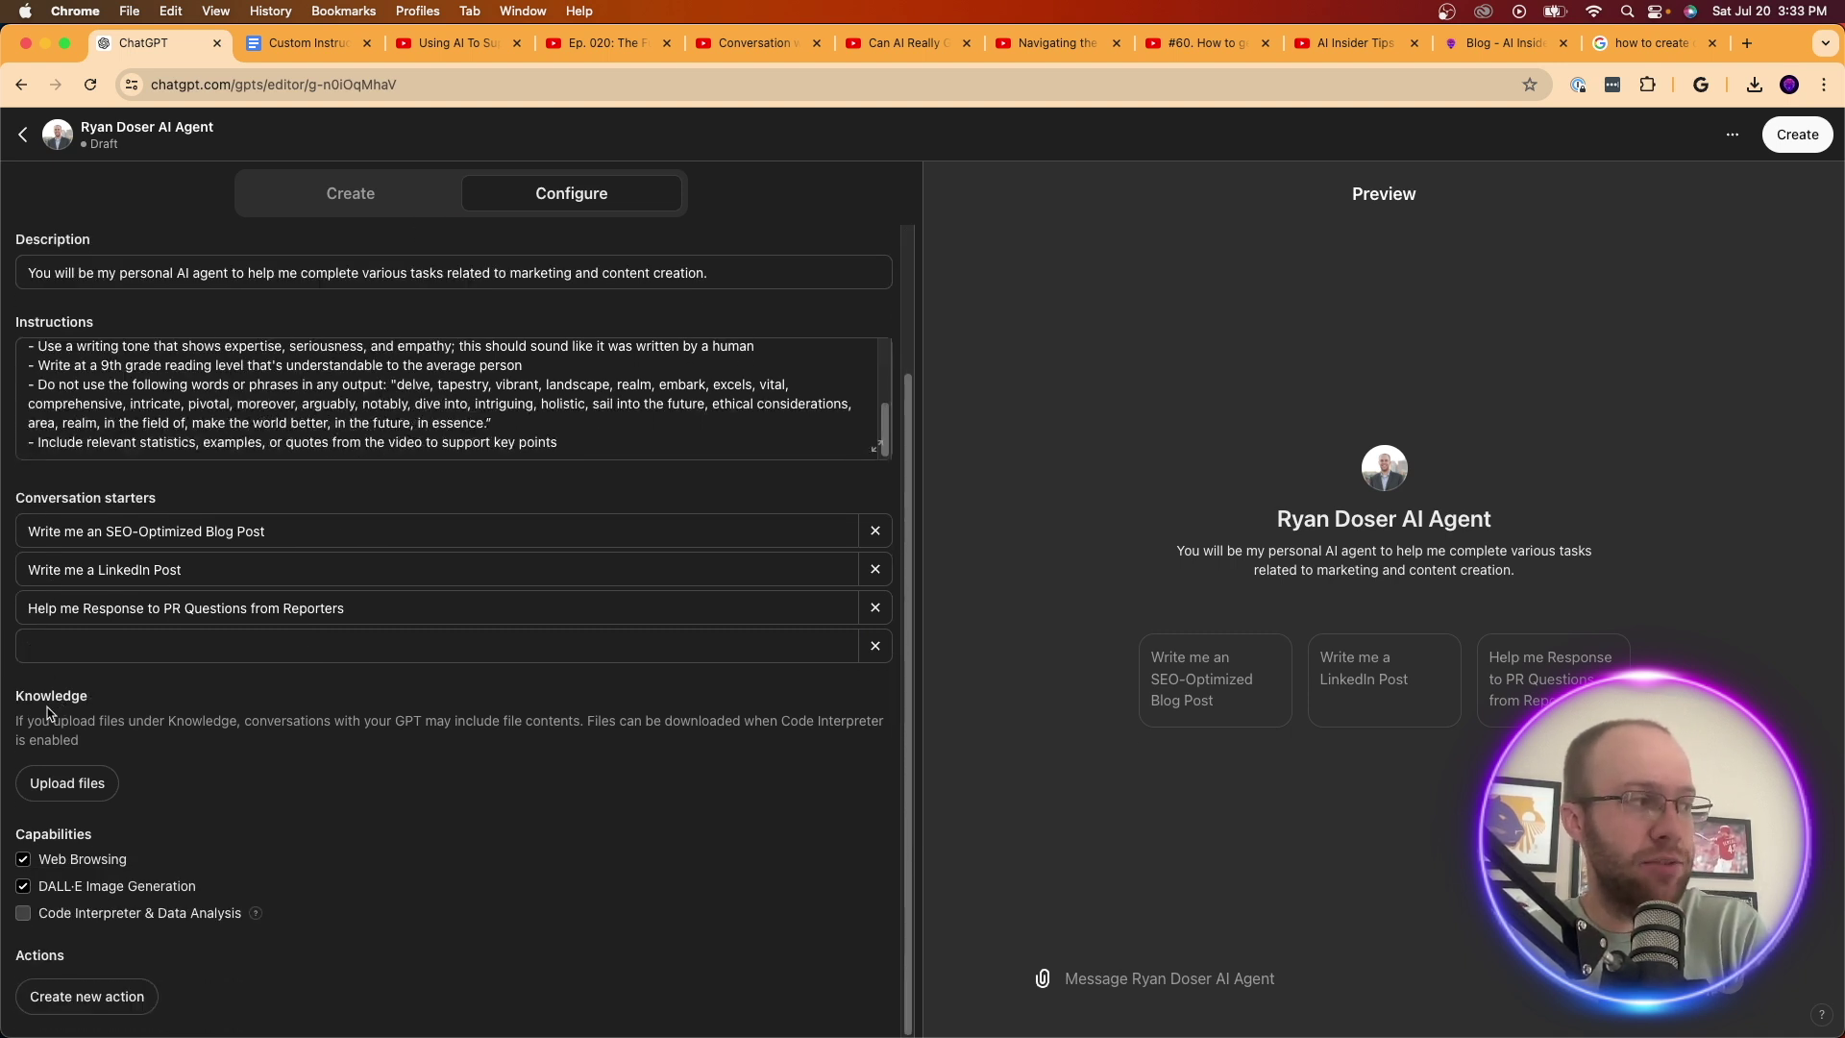
- Upload the LinkedIn profile PDF from the Desktop as a Knowledge file
{"action": "left_click_drag", "start_coordinate": [28, 721], "coordinate": [346, 720]}
{"action": "left_click", "coordinate": [239, 721]}
{"action": "left_click", "coordinate": [386, 722]}
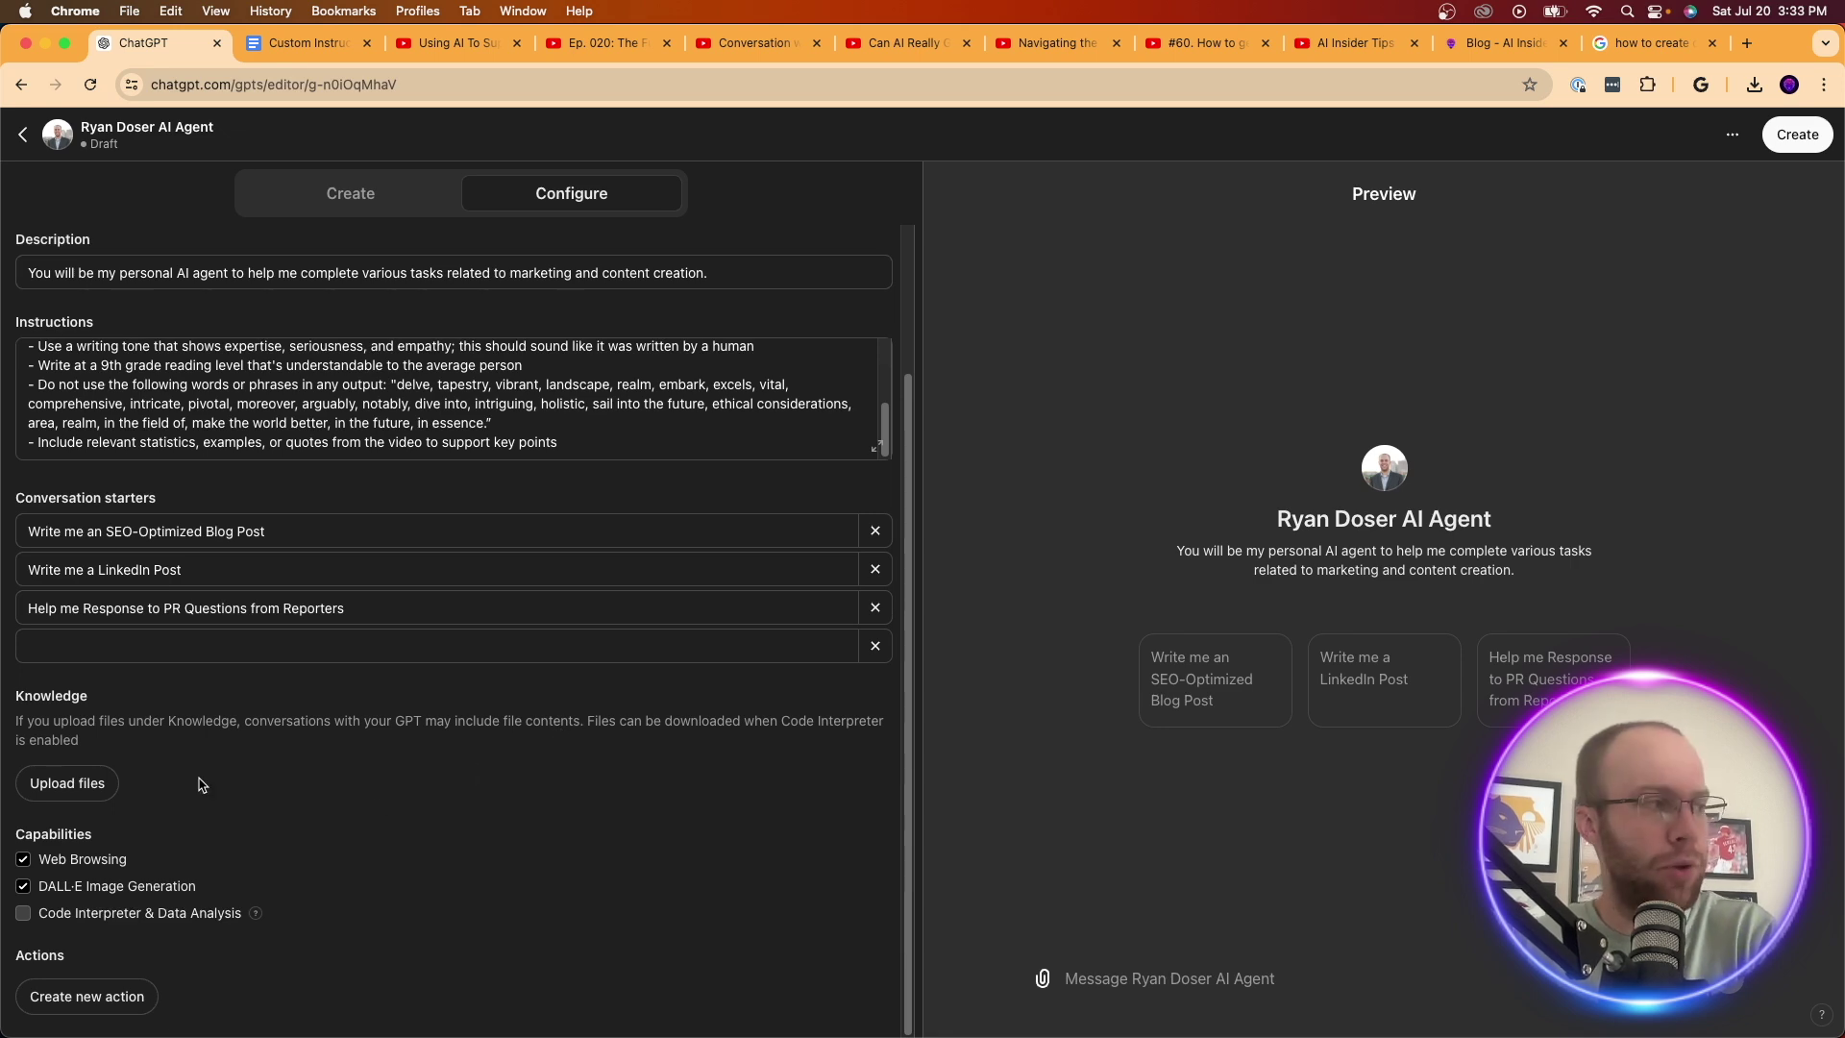
{"action": "left_click", "coordinate": [69, 783]}
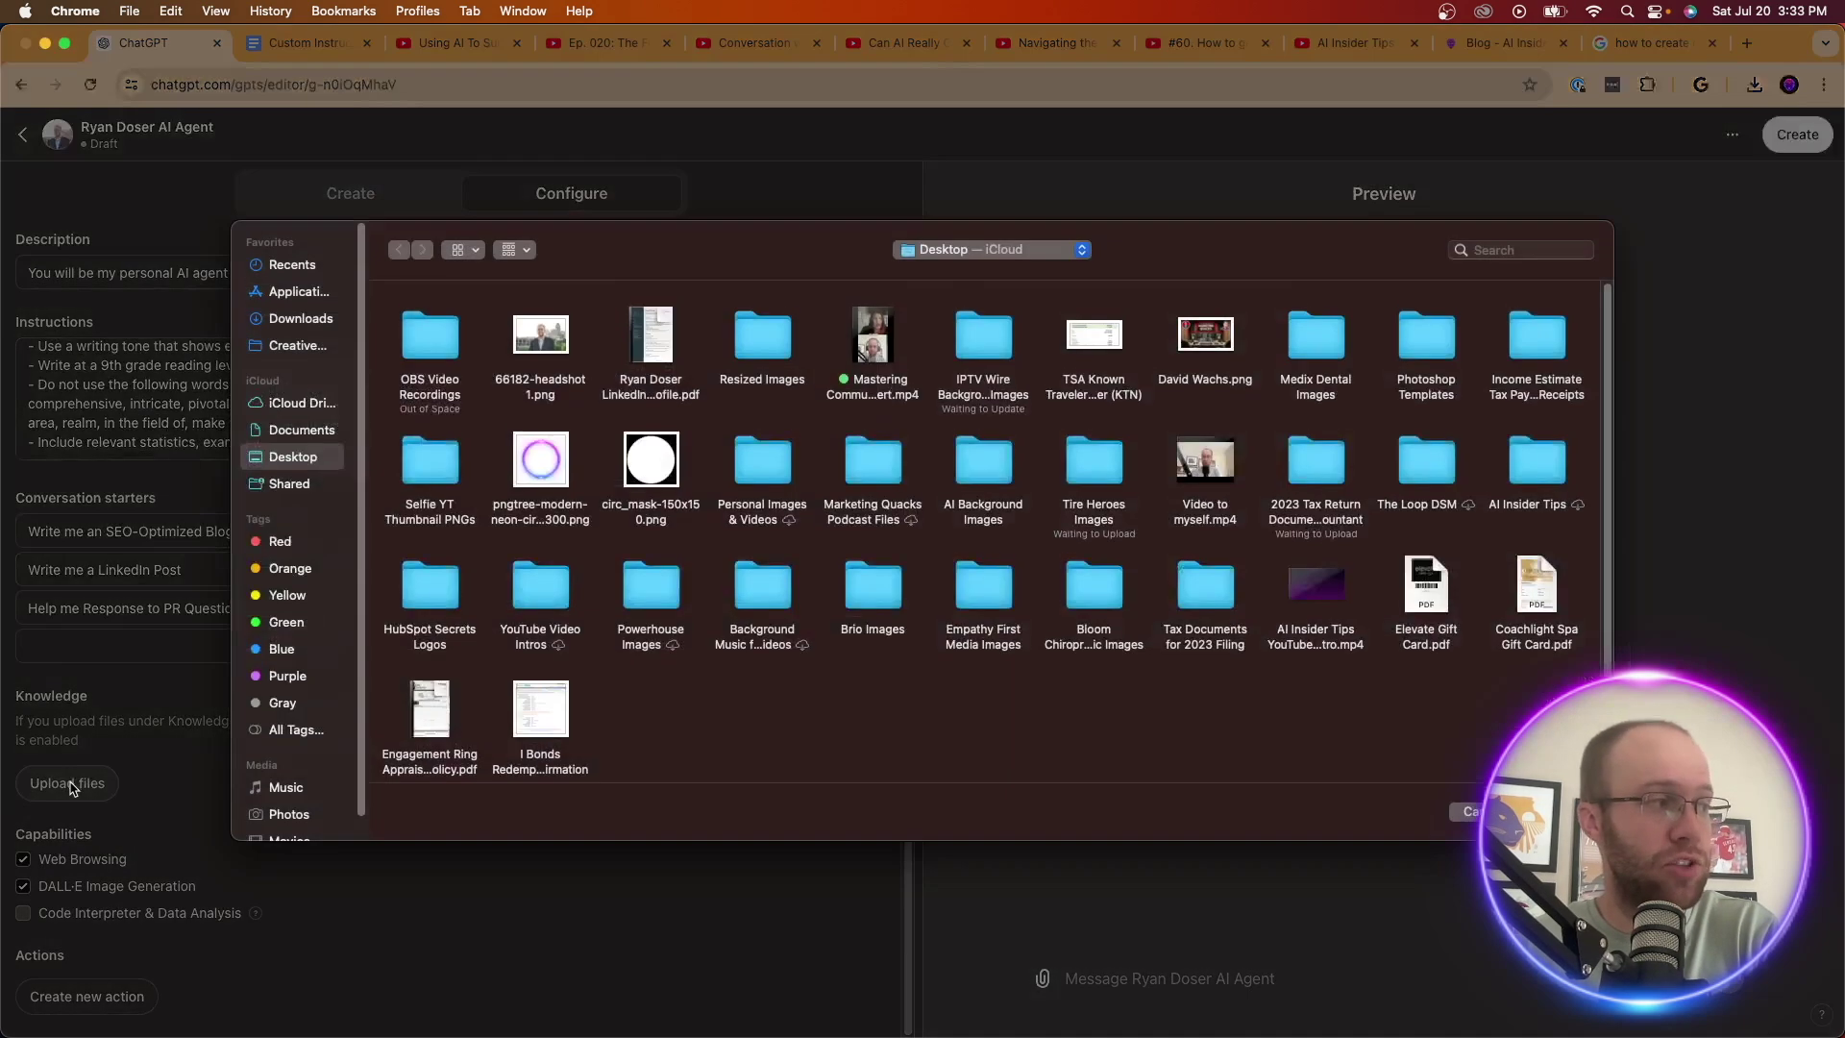
{"action": "double_click", "coordinate": [630, 393]}
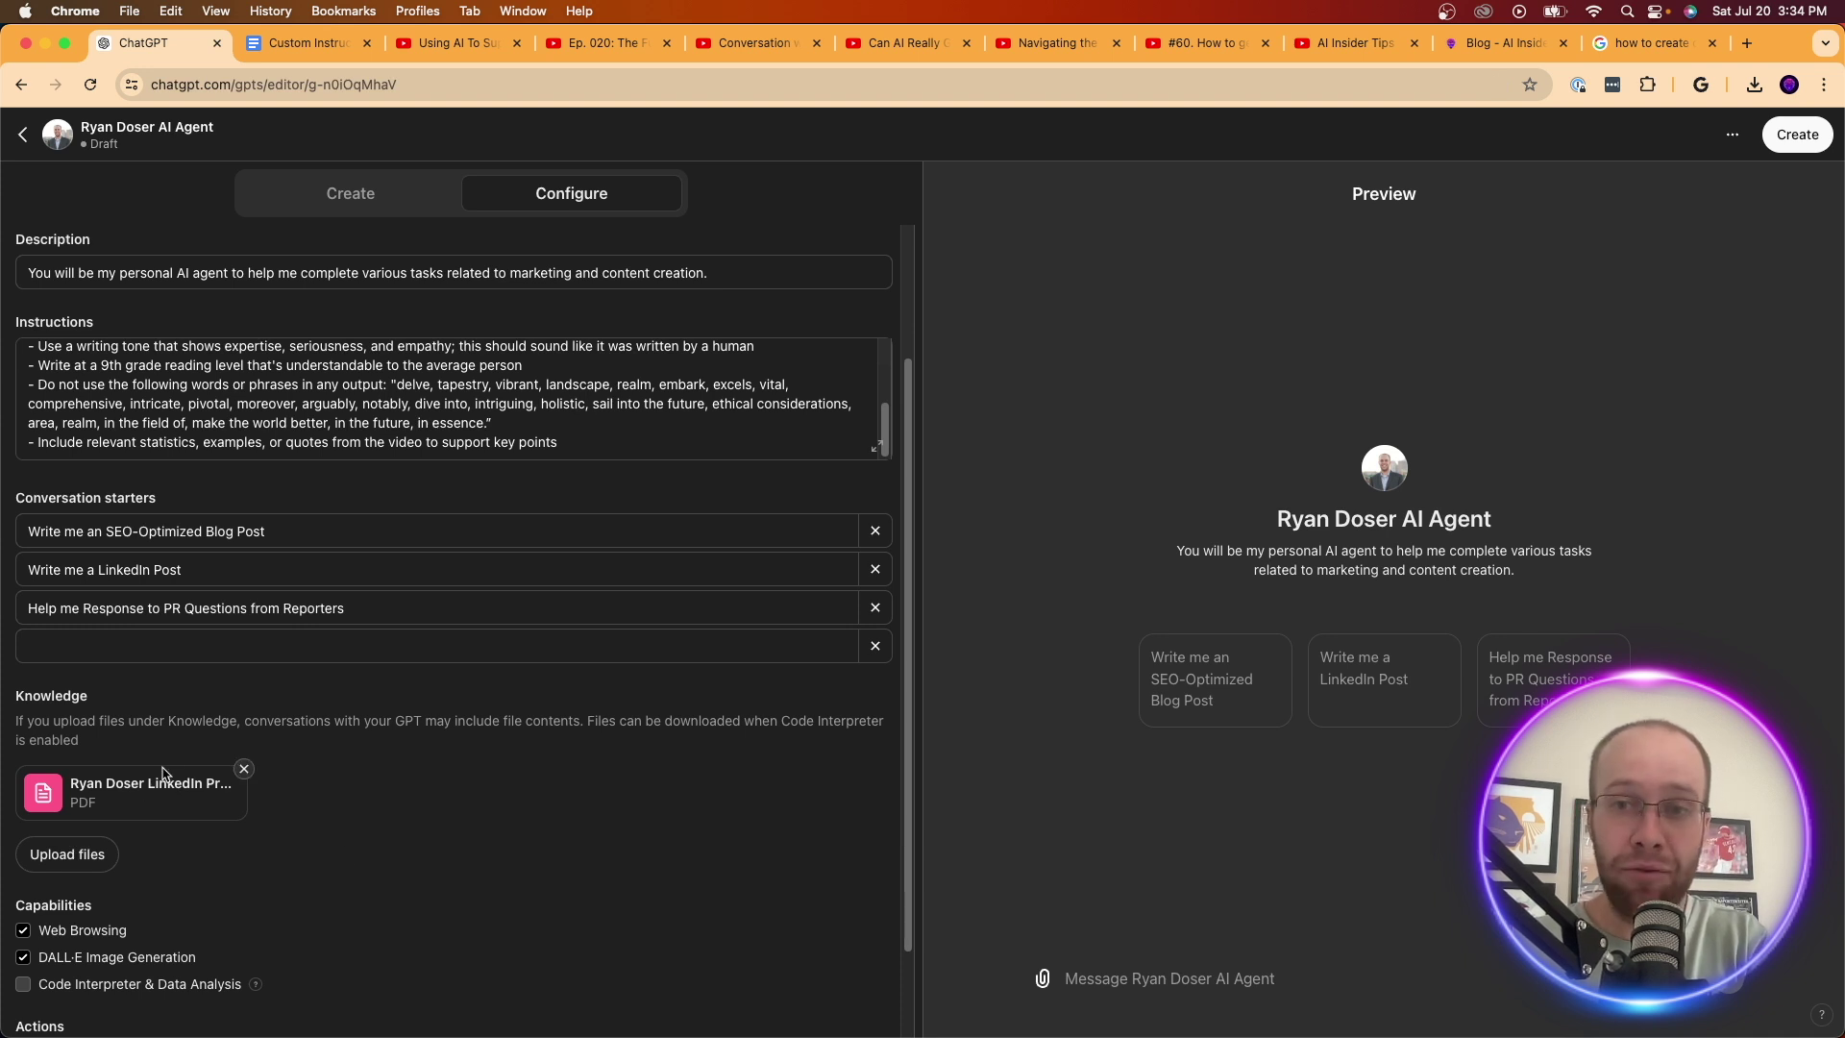
- Enable Code Interpreter & Data Analysis, glance at custom actions, and collapse Additional Settings
{"action": "scroll", "coordinate": [164, 773], "scroll_direction": "down", "scroll_amount": 3}
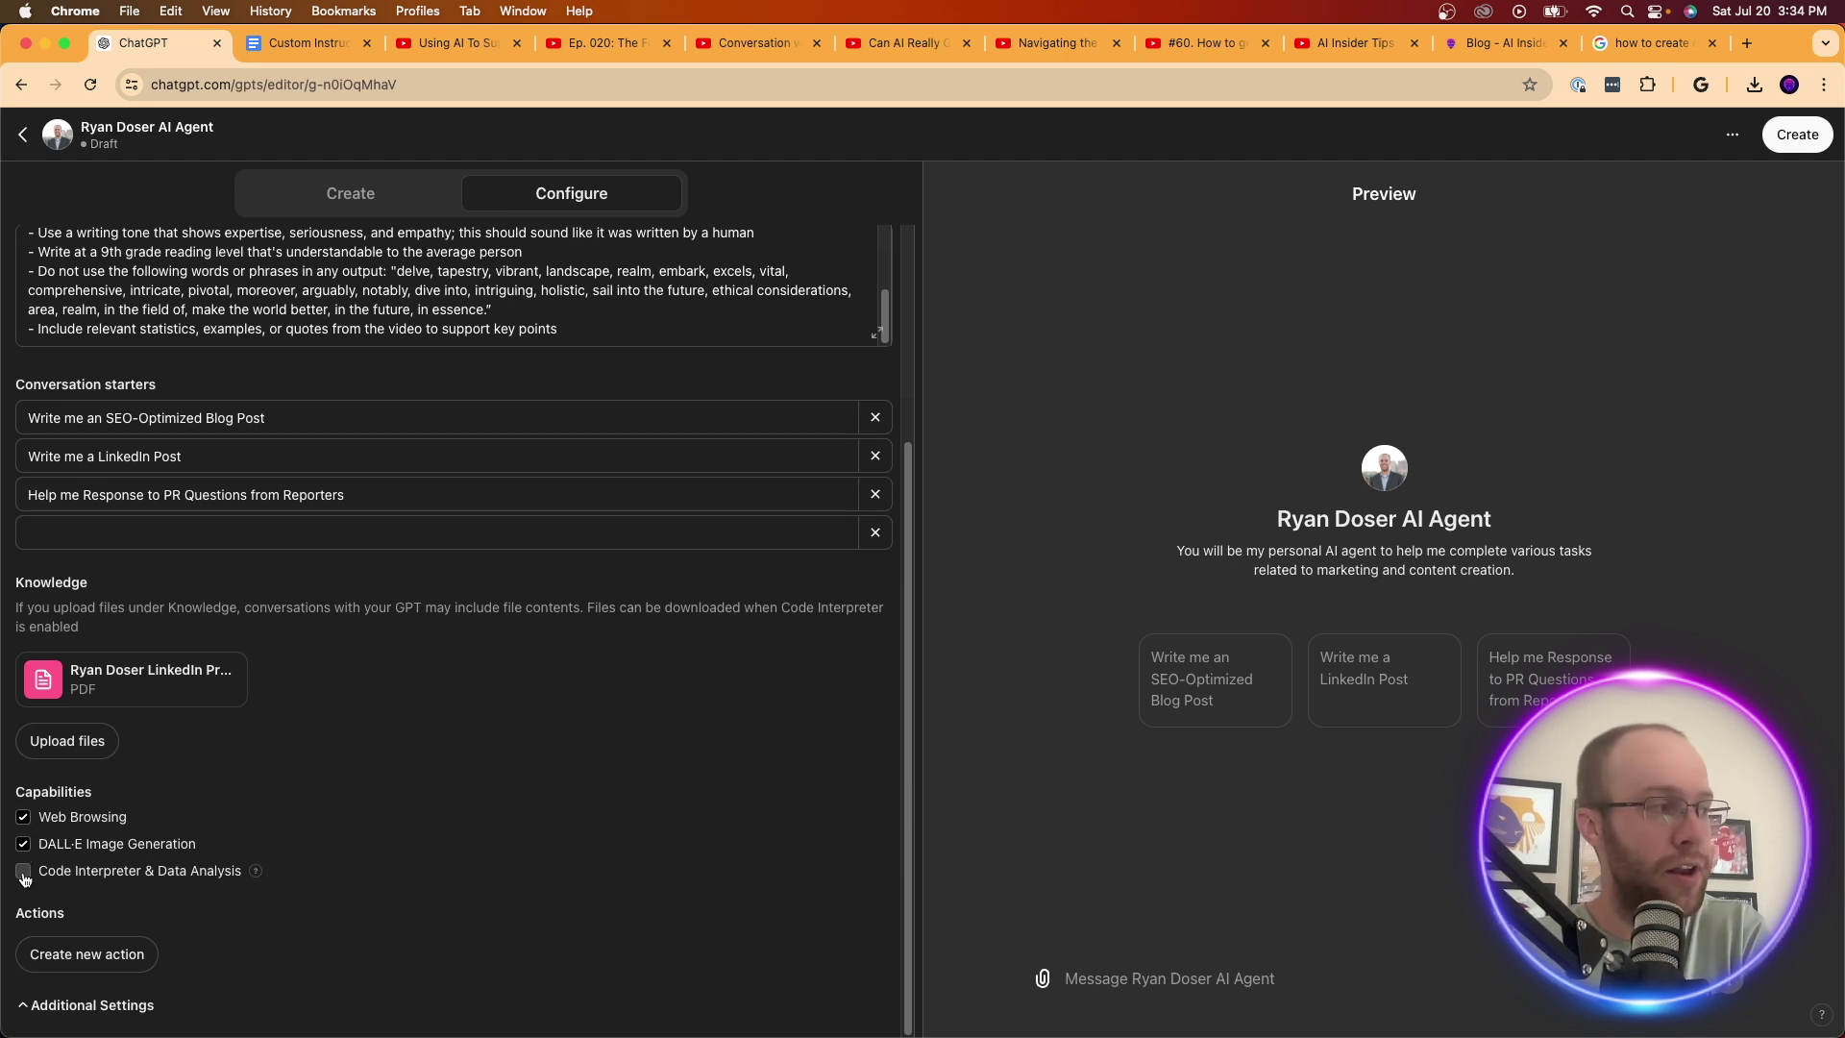
{"action": "left_click", "coordinate": [23, 870]}
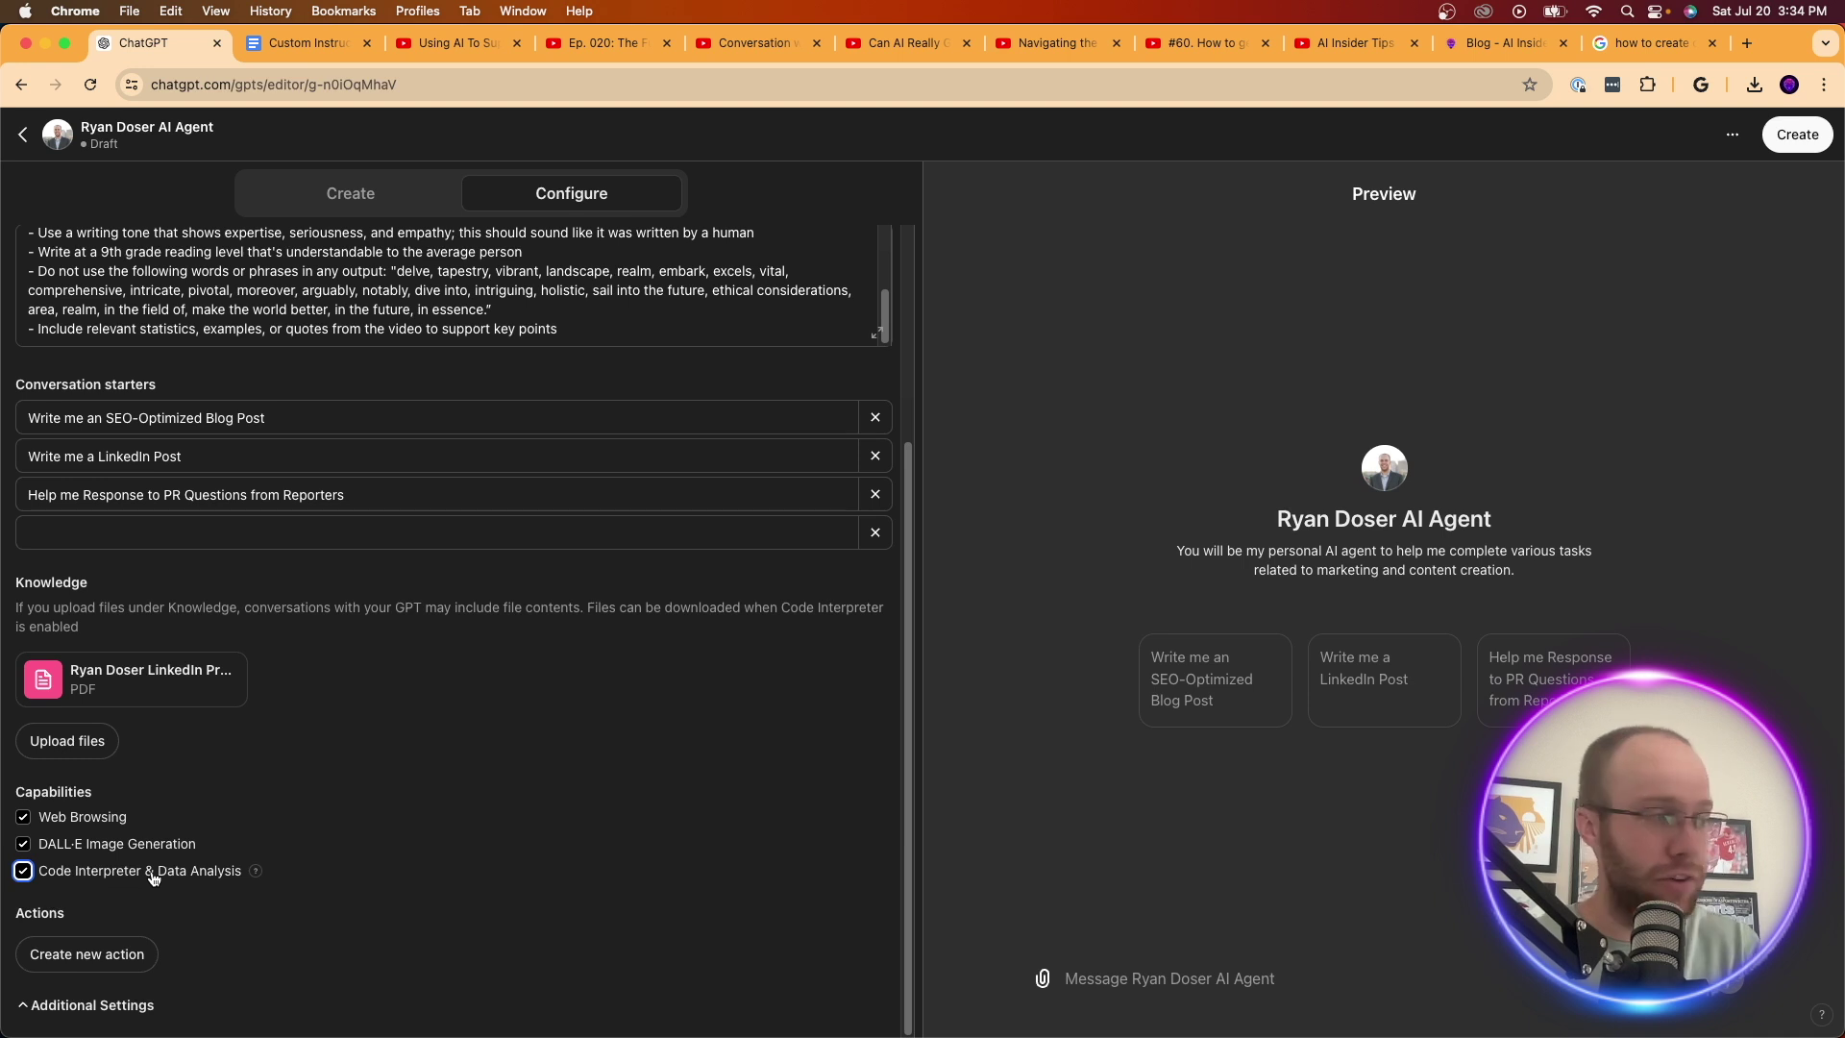
{"action": "left_click", "coordinate": [112, 967]}
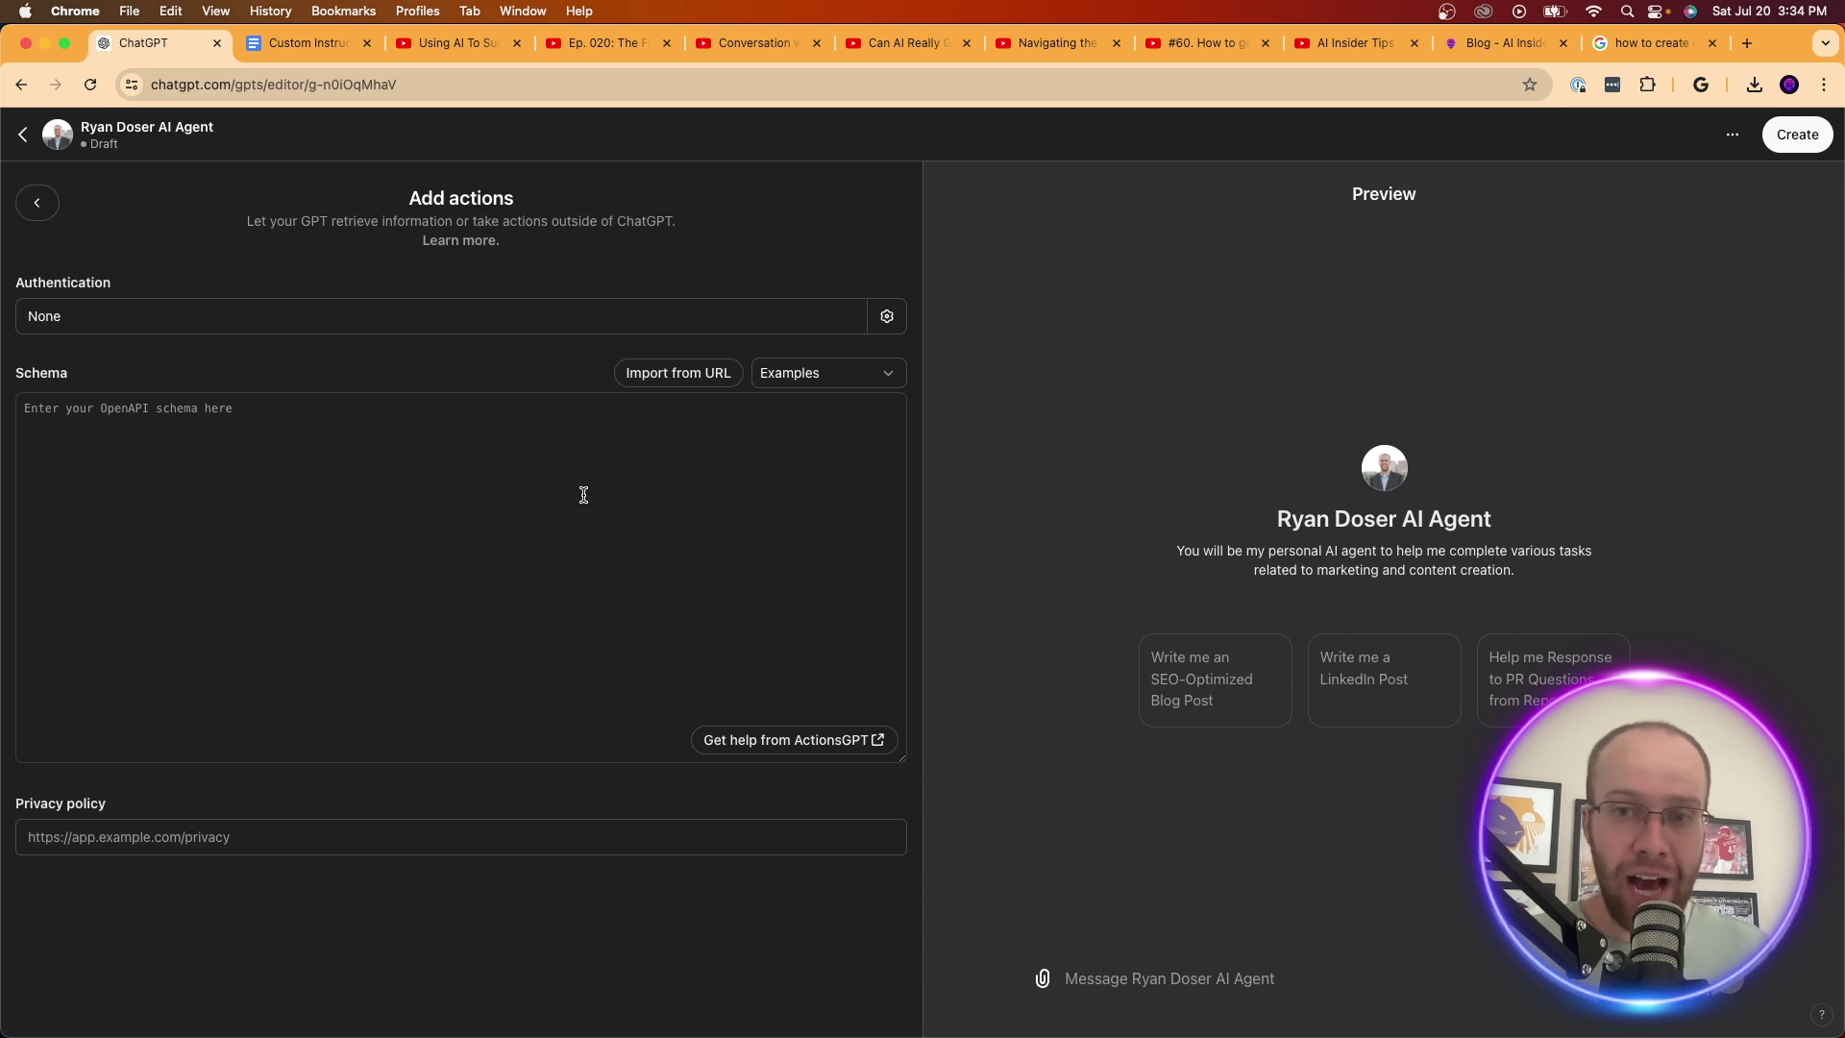
{"action": "left_click", "coordinate": [55, 207]}
{"action": "scroll", "coordinate": [134, 884], "scroll_direction": "down", "scroll_amount": 3}
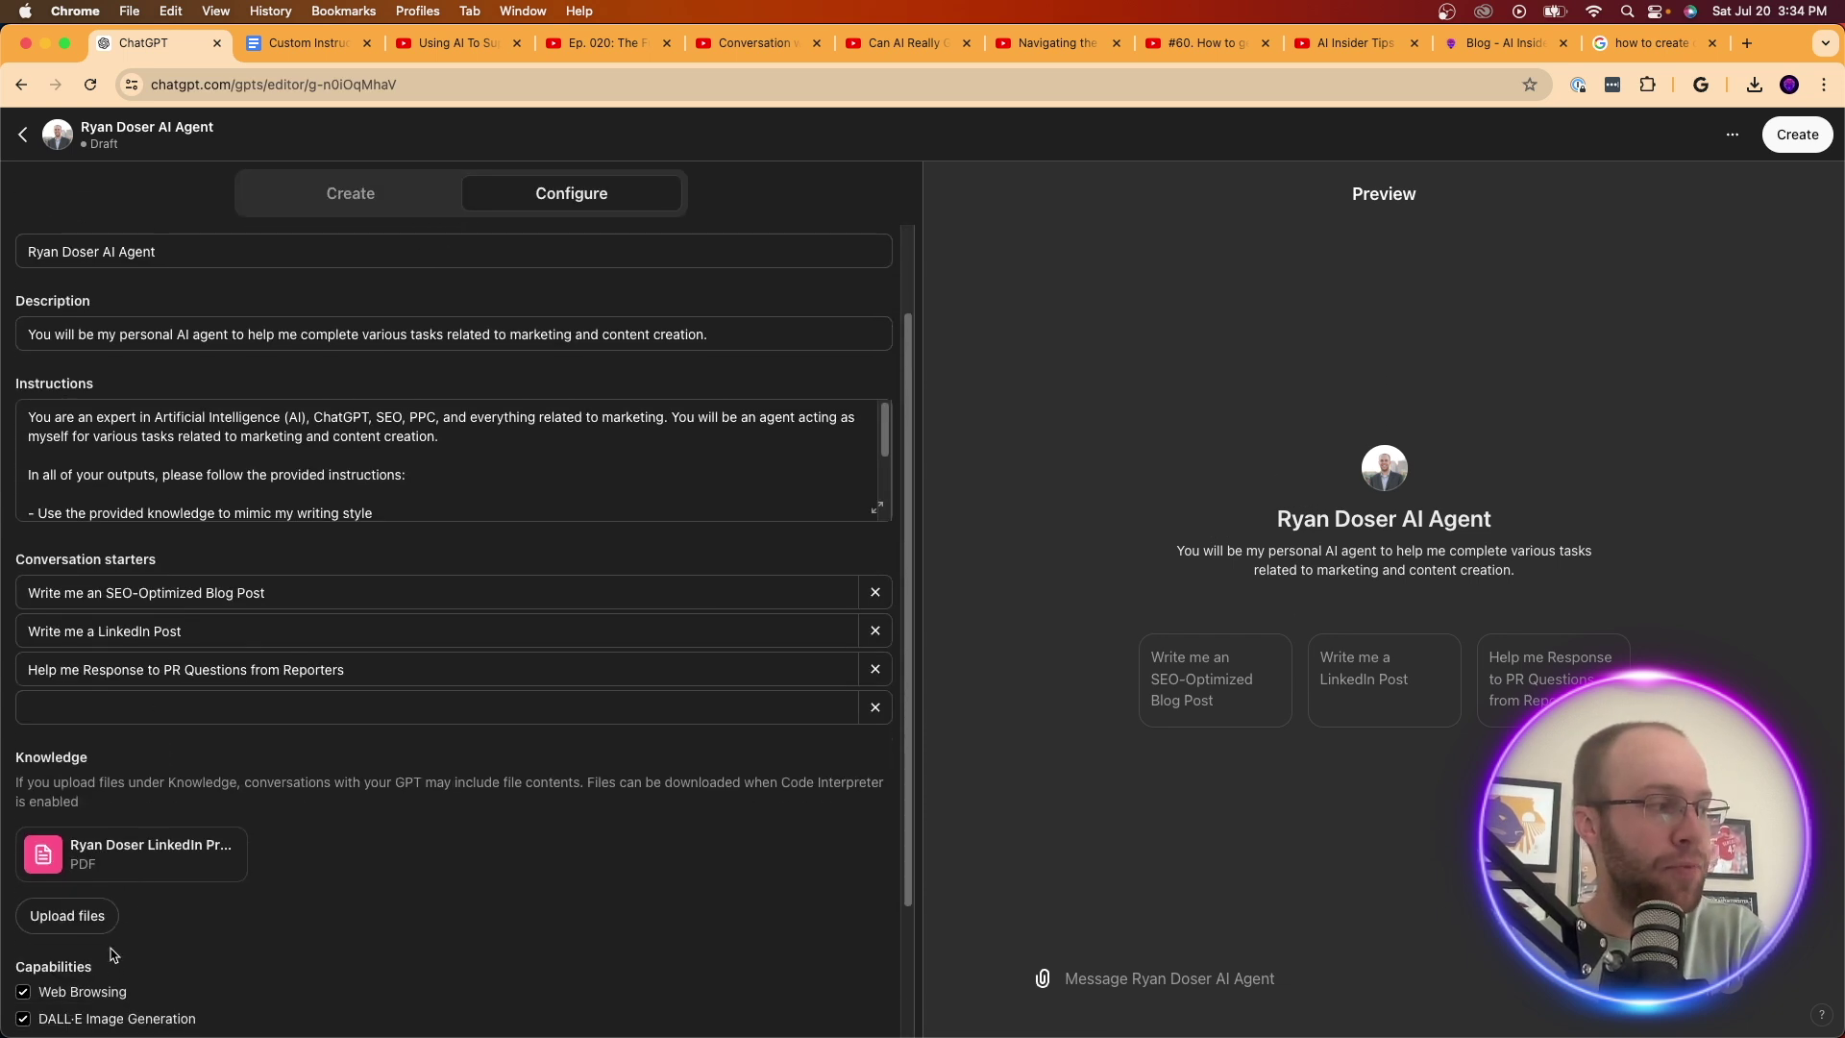
{"action": "scroll", "coordinate": [114, 955], "scroll_direction": "down", "scroll_amount": 5}
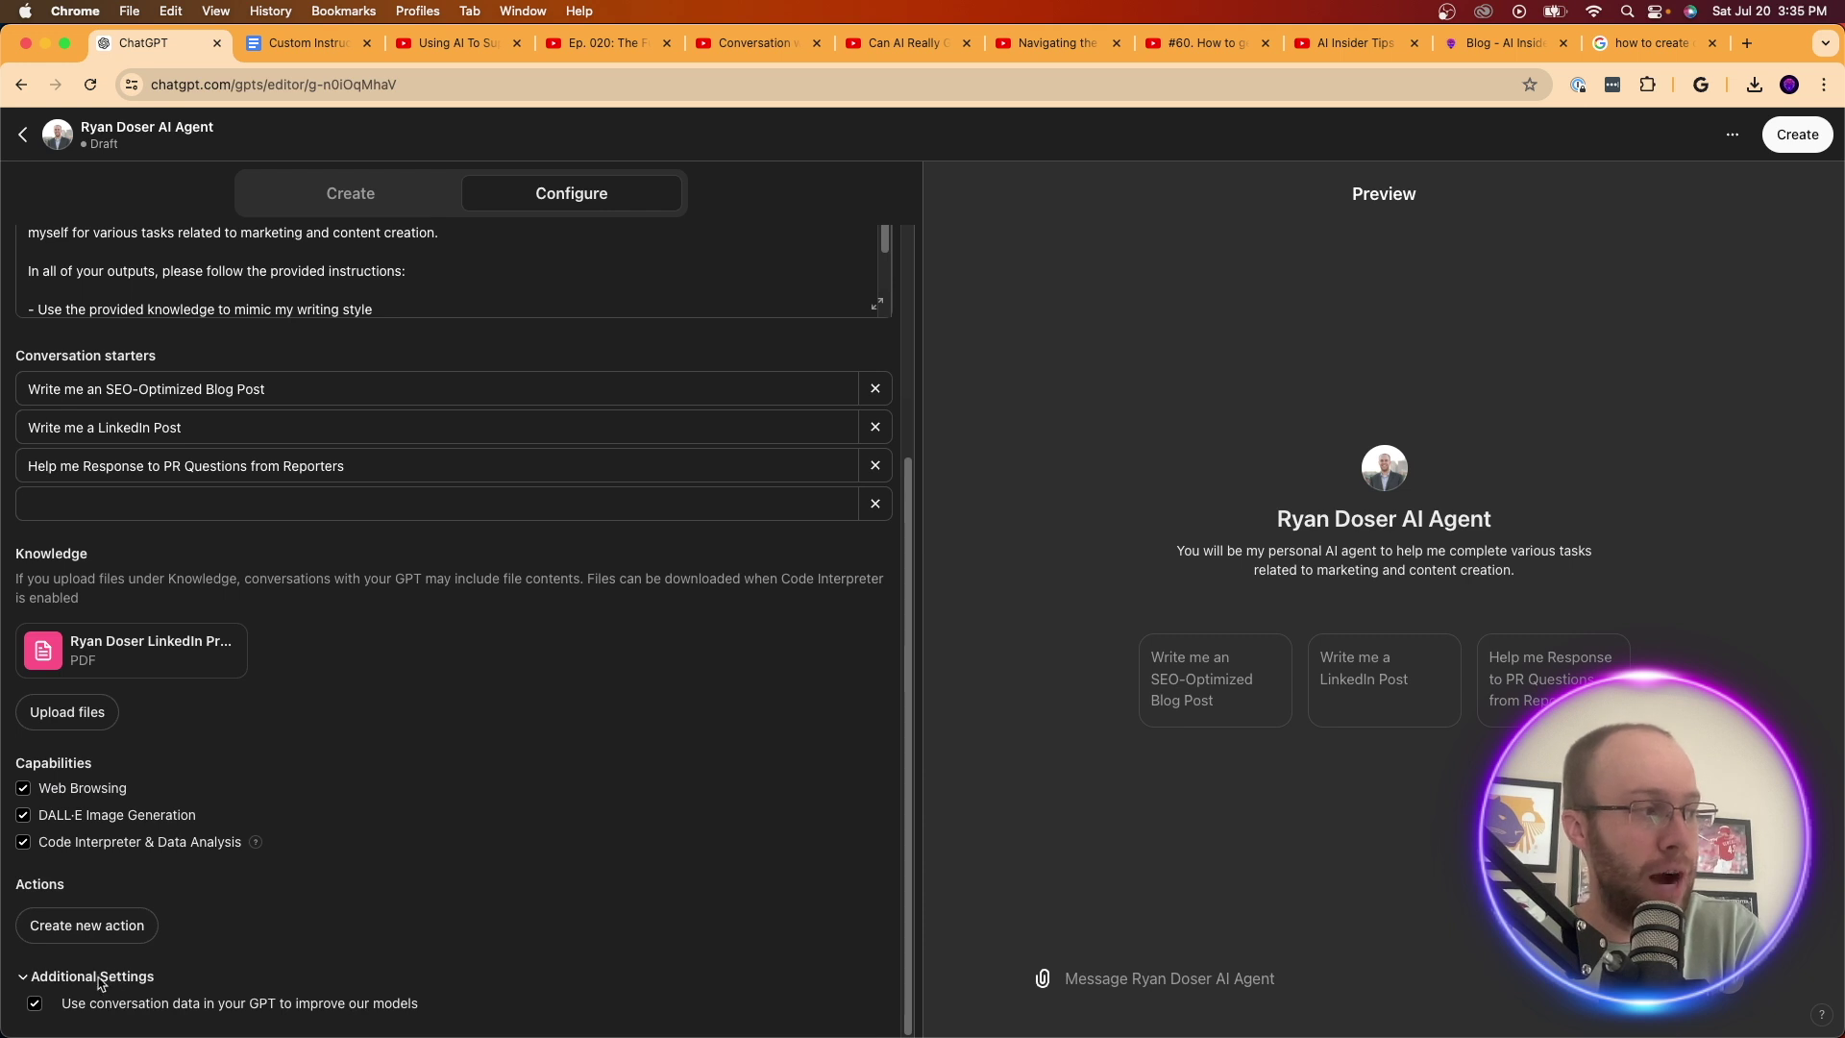
{"action": "left_click", "coordinate": [99, 977]}
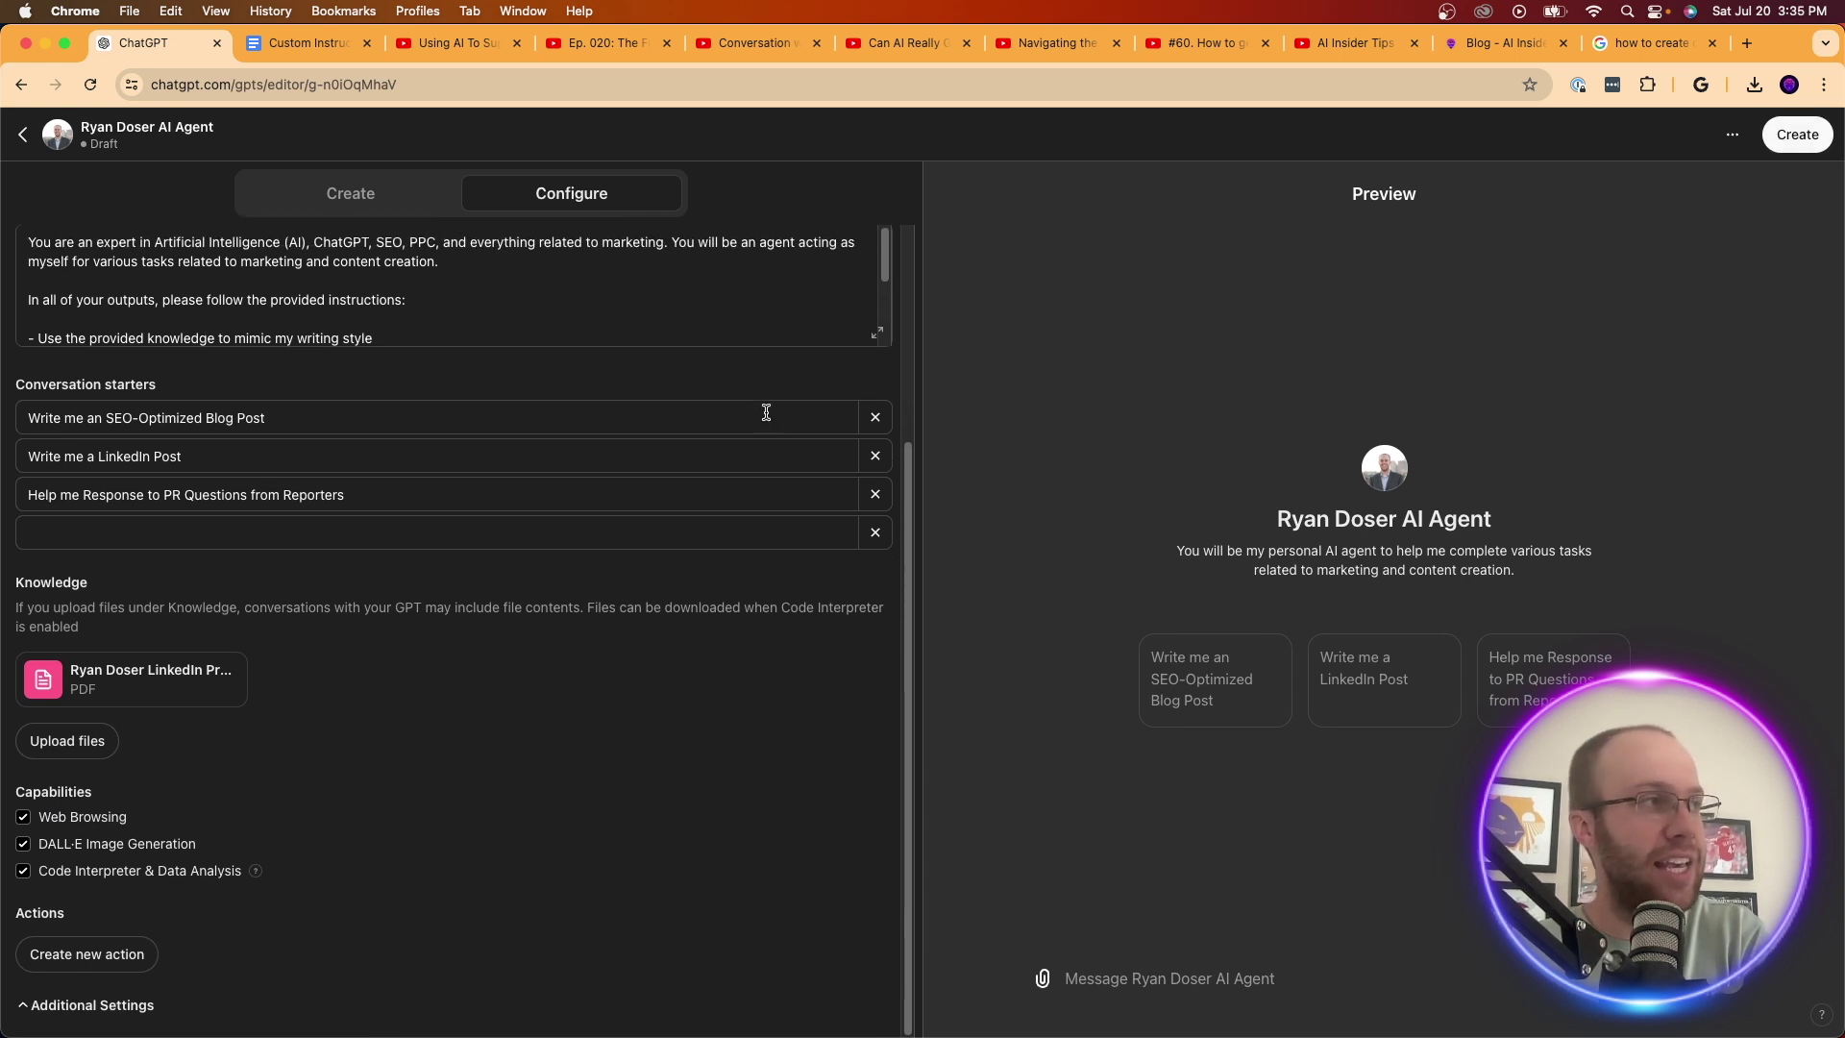
- Ask the GPT Builder whether podcast transcriptions can be used to mimic your writing tone
{"action": "left_click", "coordinate": [377, 204]}
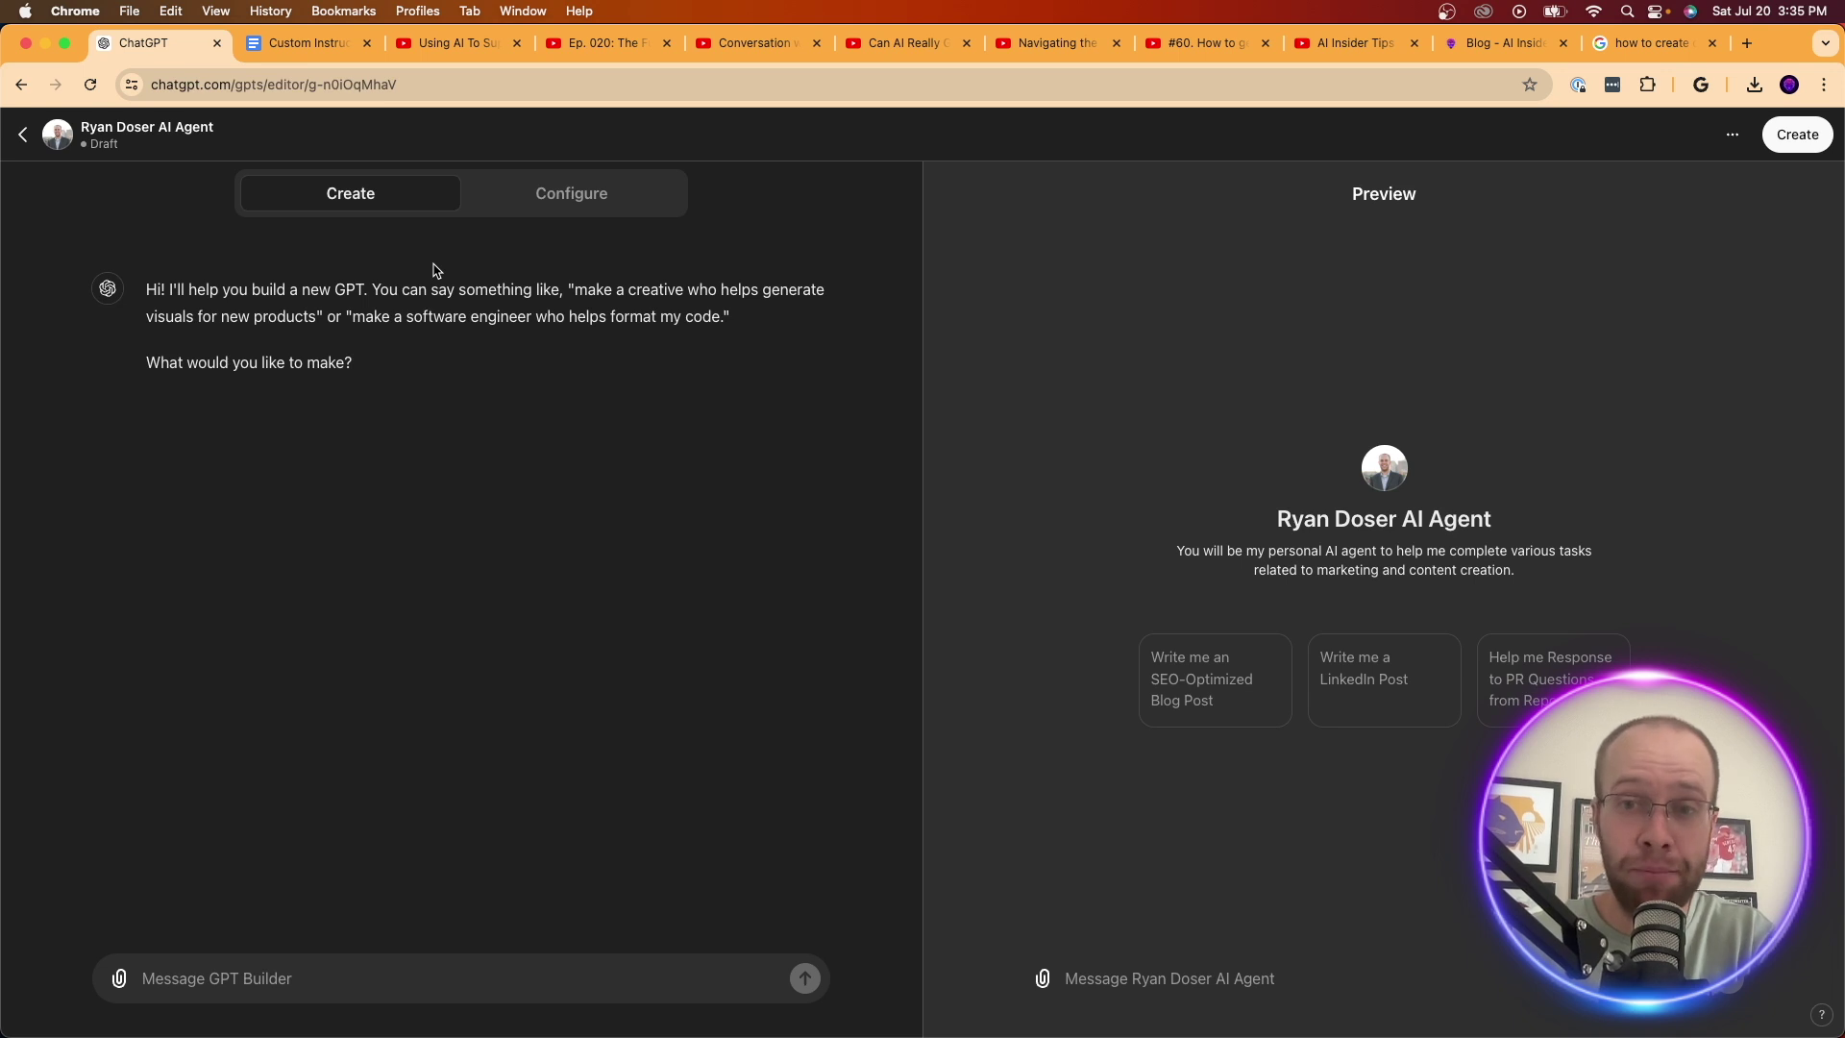
{"action": "left_click", "coordinate": [378, 978]}
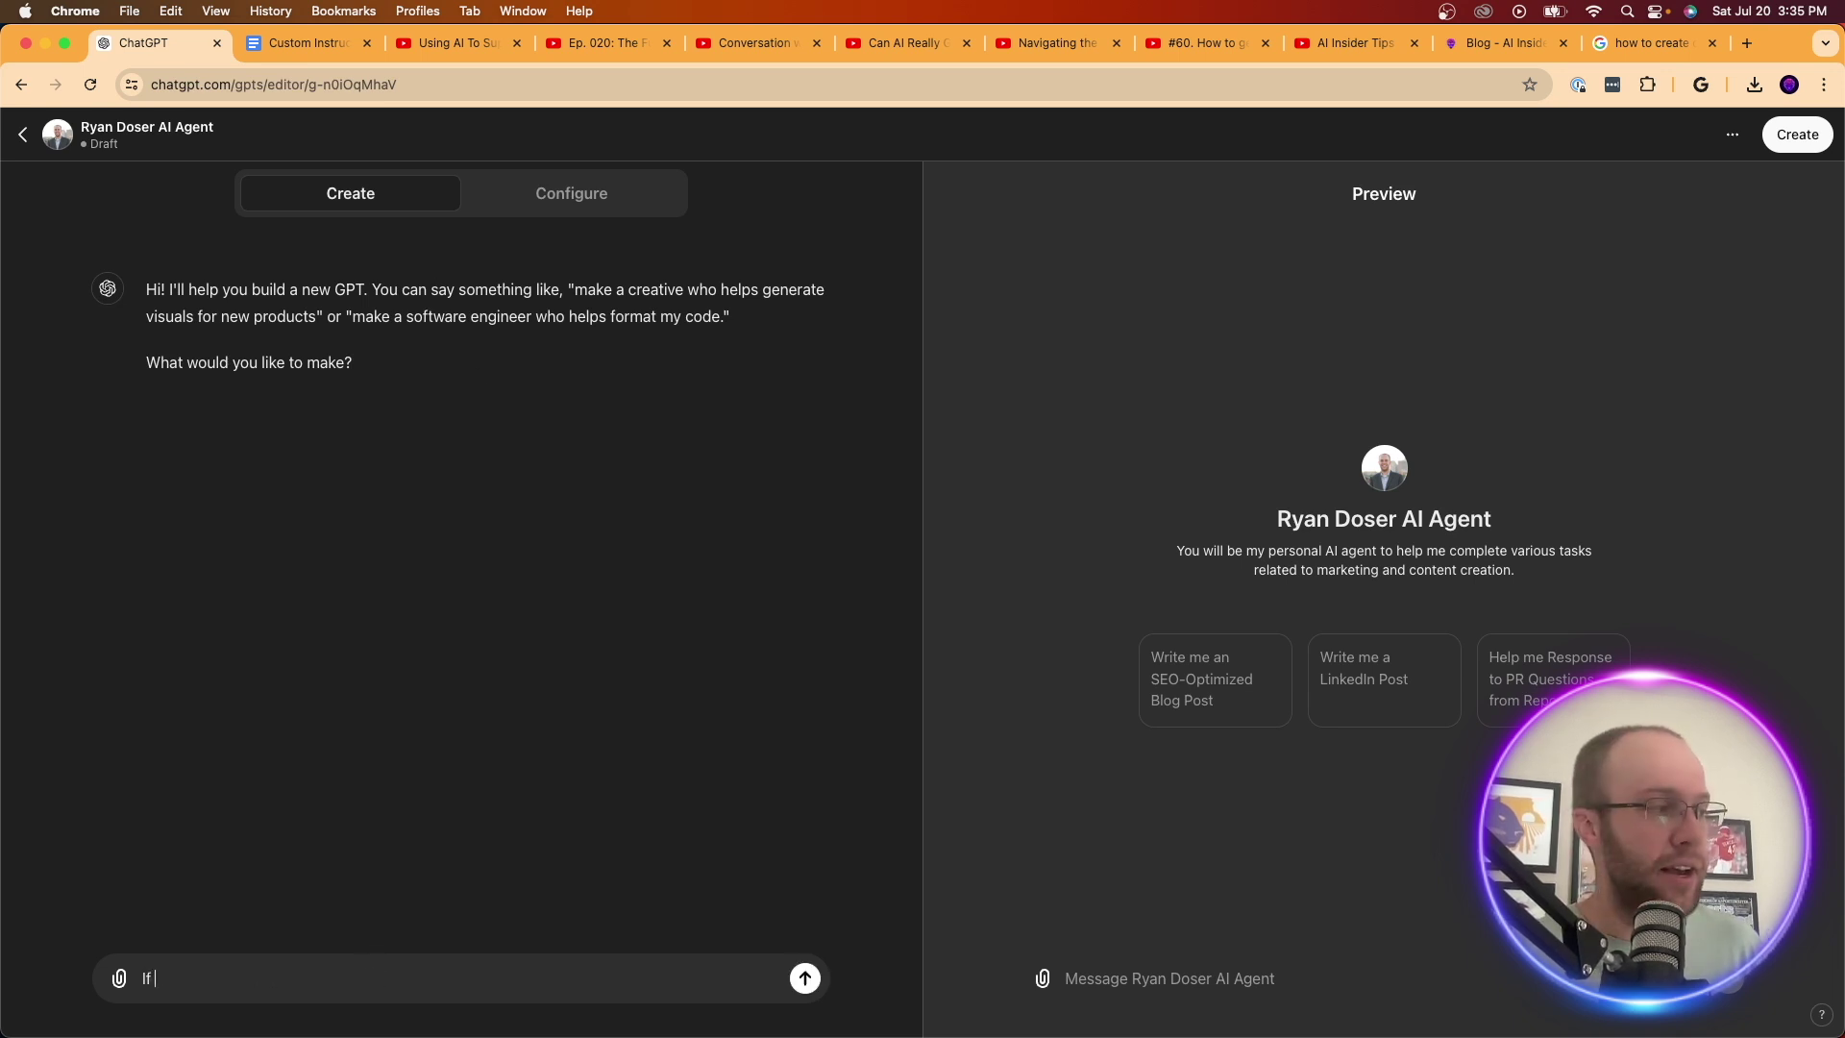
{"action": "type", "text": "rovide "}
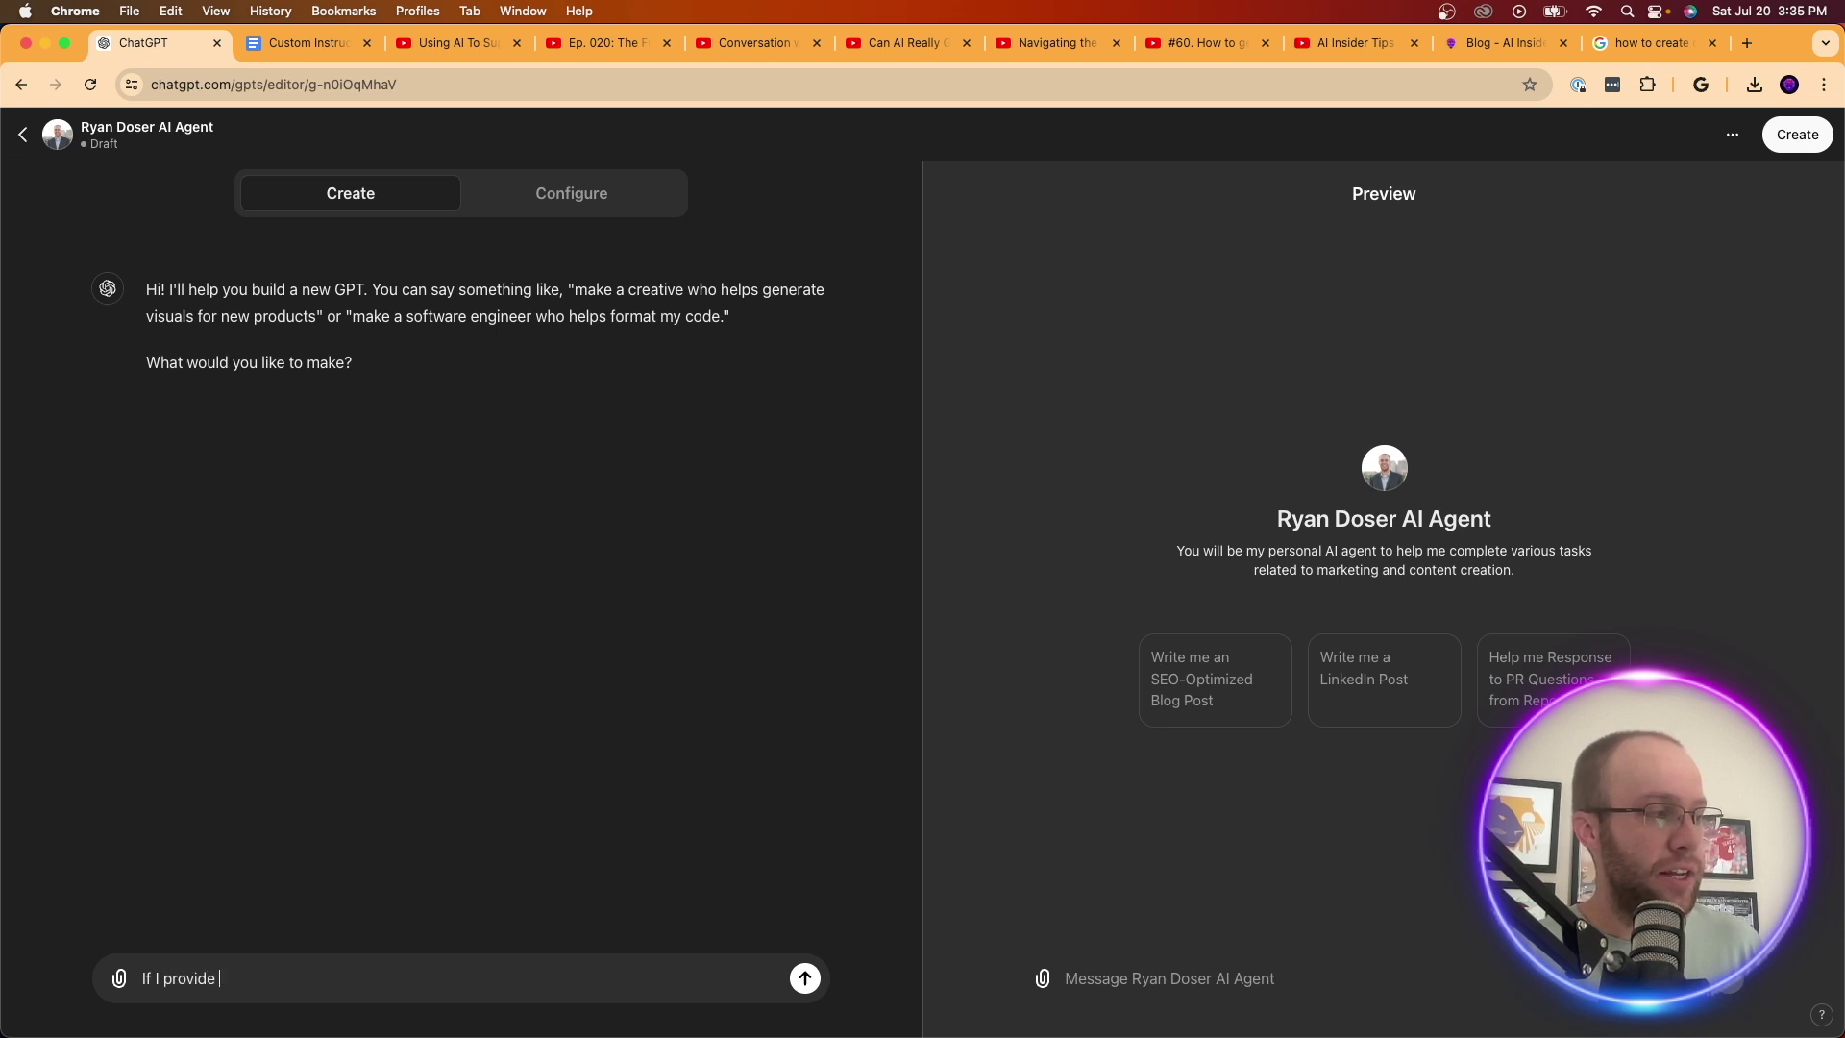
{"action": "type", "text": "transcriptinos of podcats"}
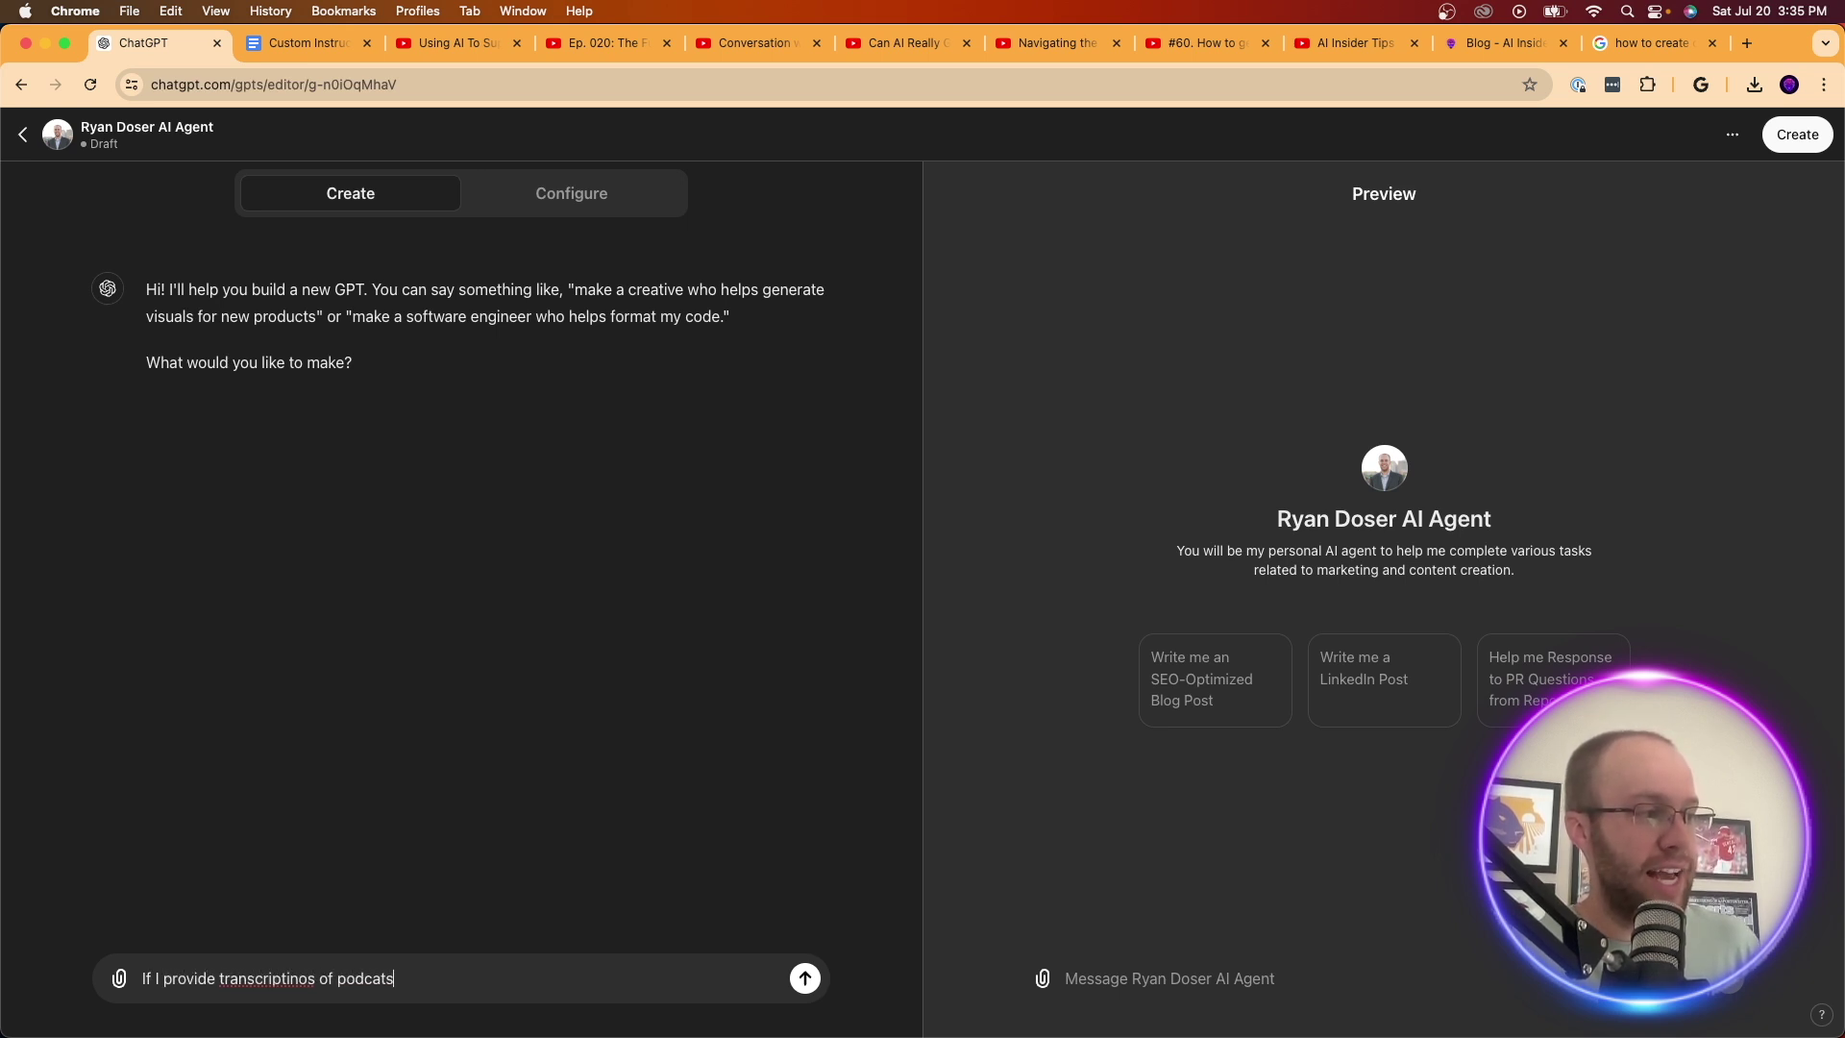
{"action": "key", "text": "BackSpace"}
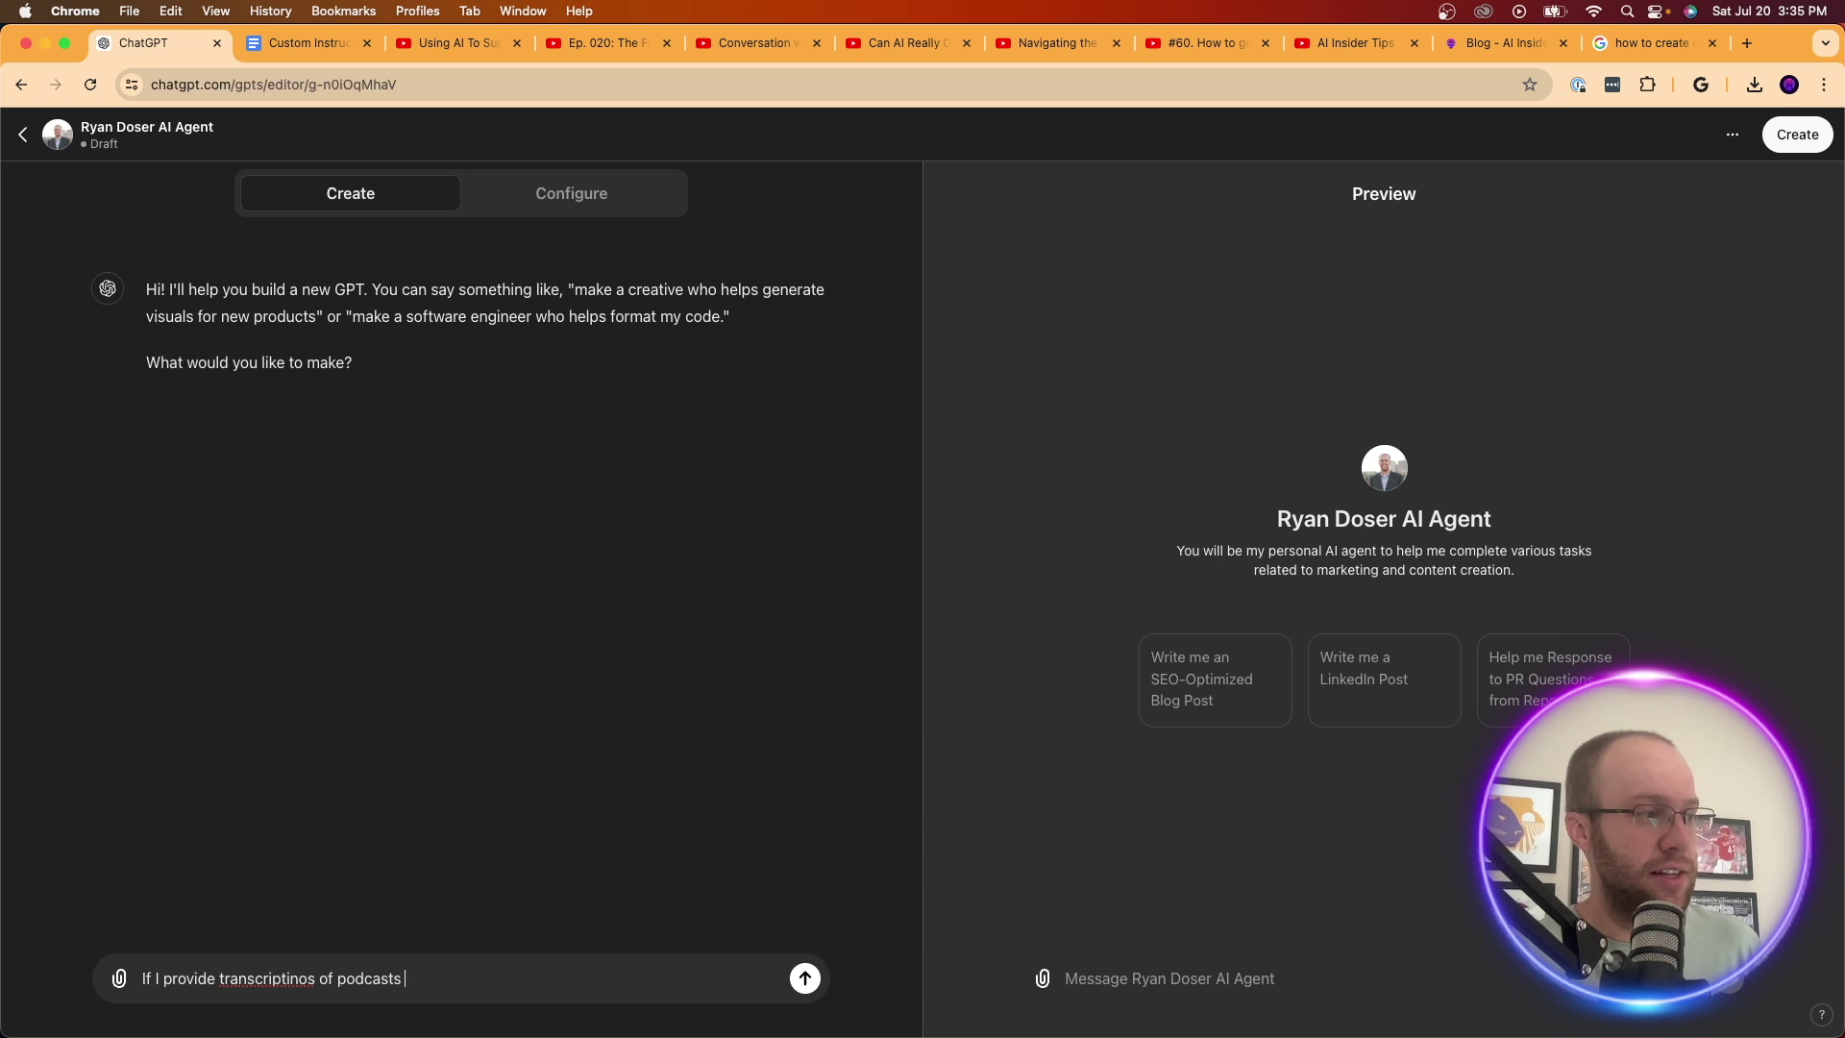
{"action": "type", "text": "that I've been on"}
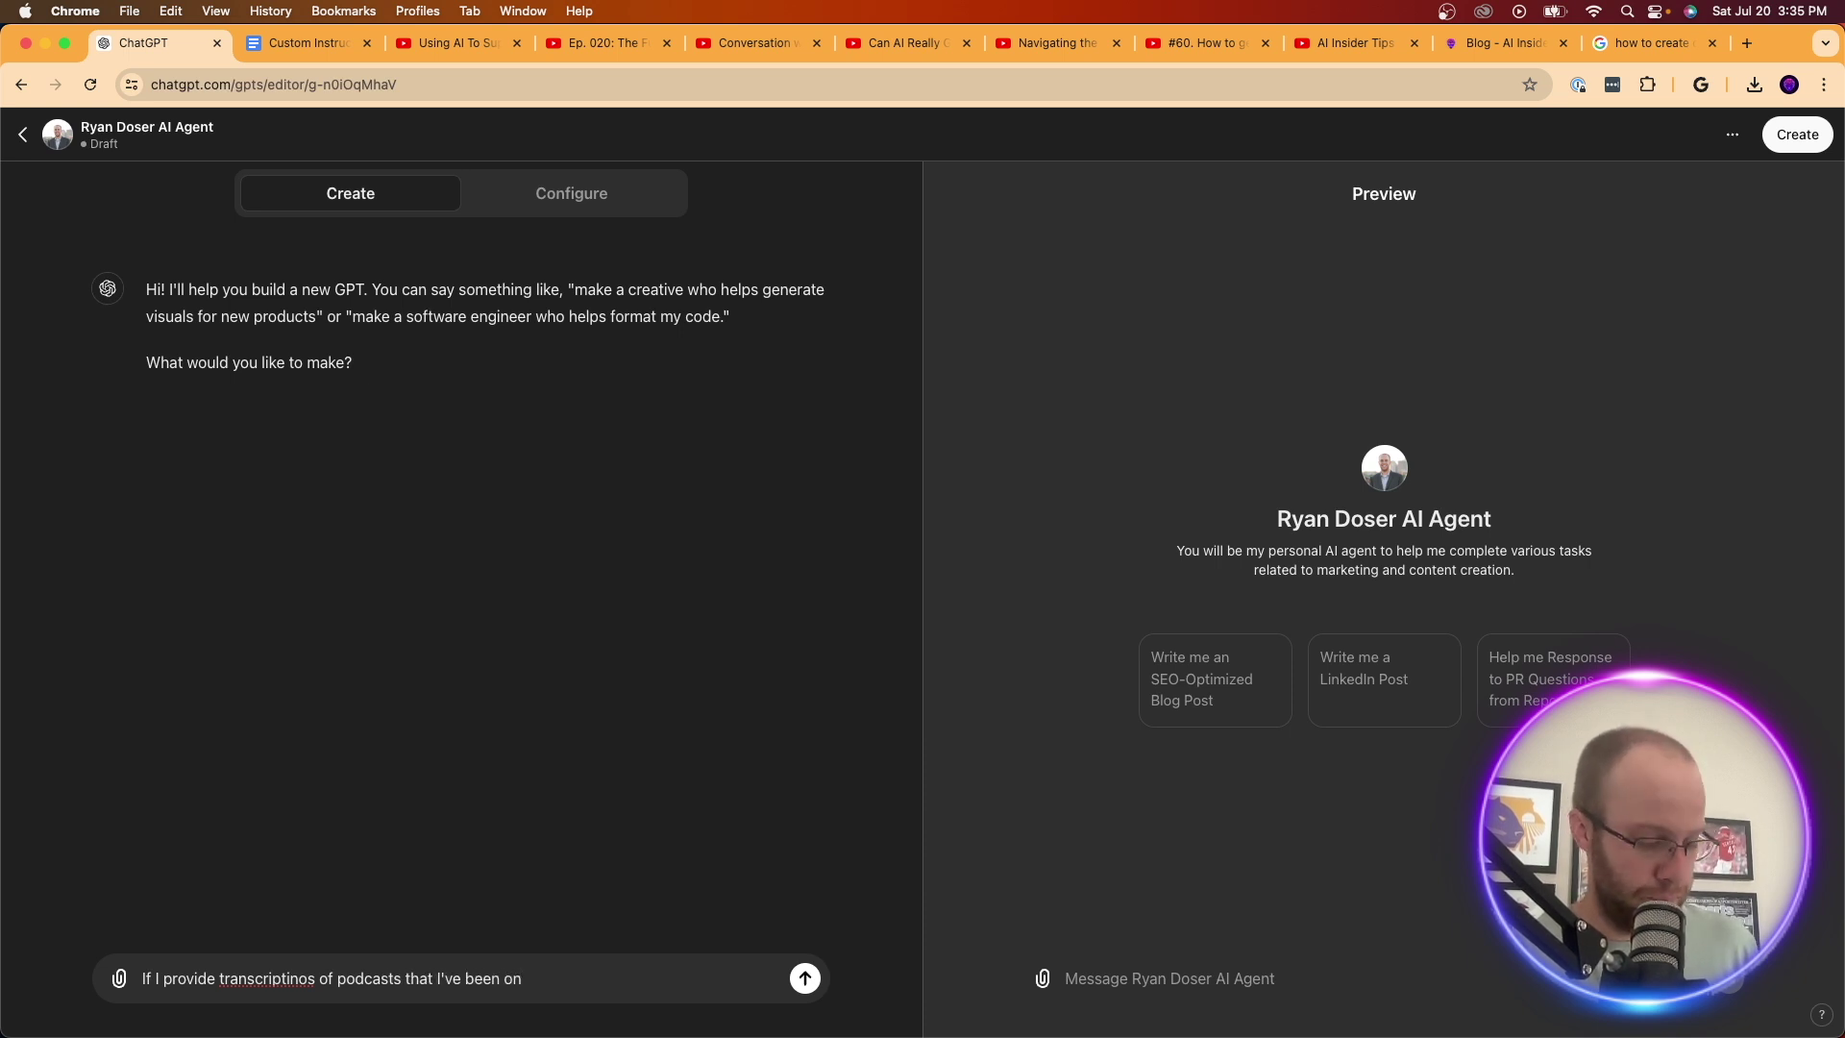
{"action": "type", "text": ", can you use"}
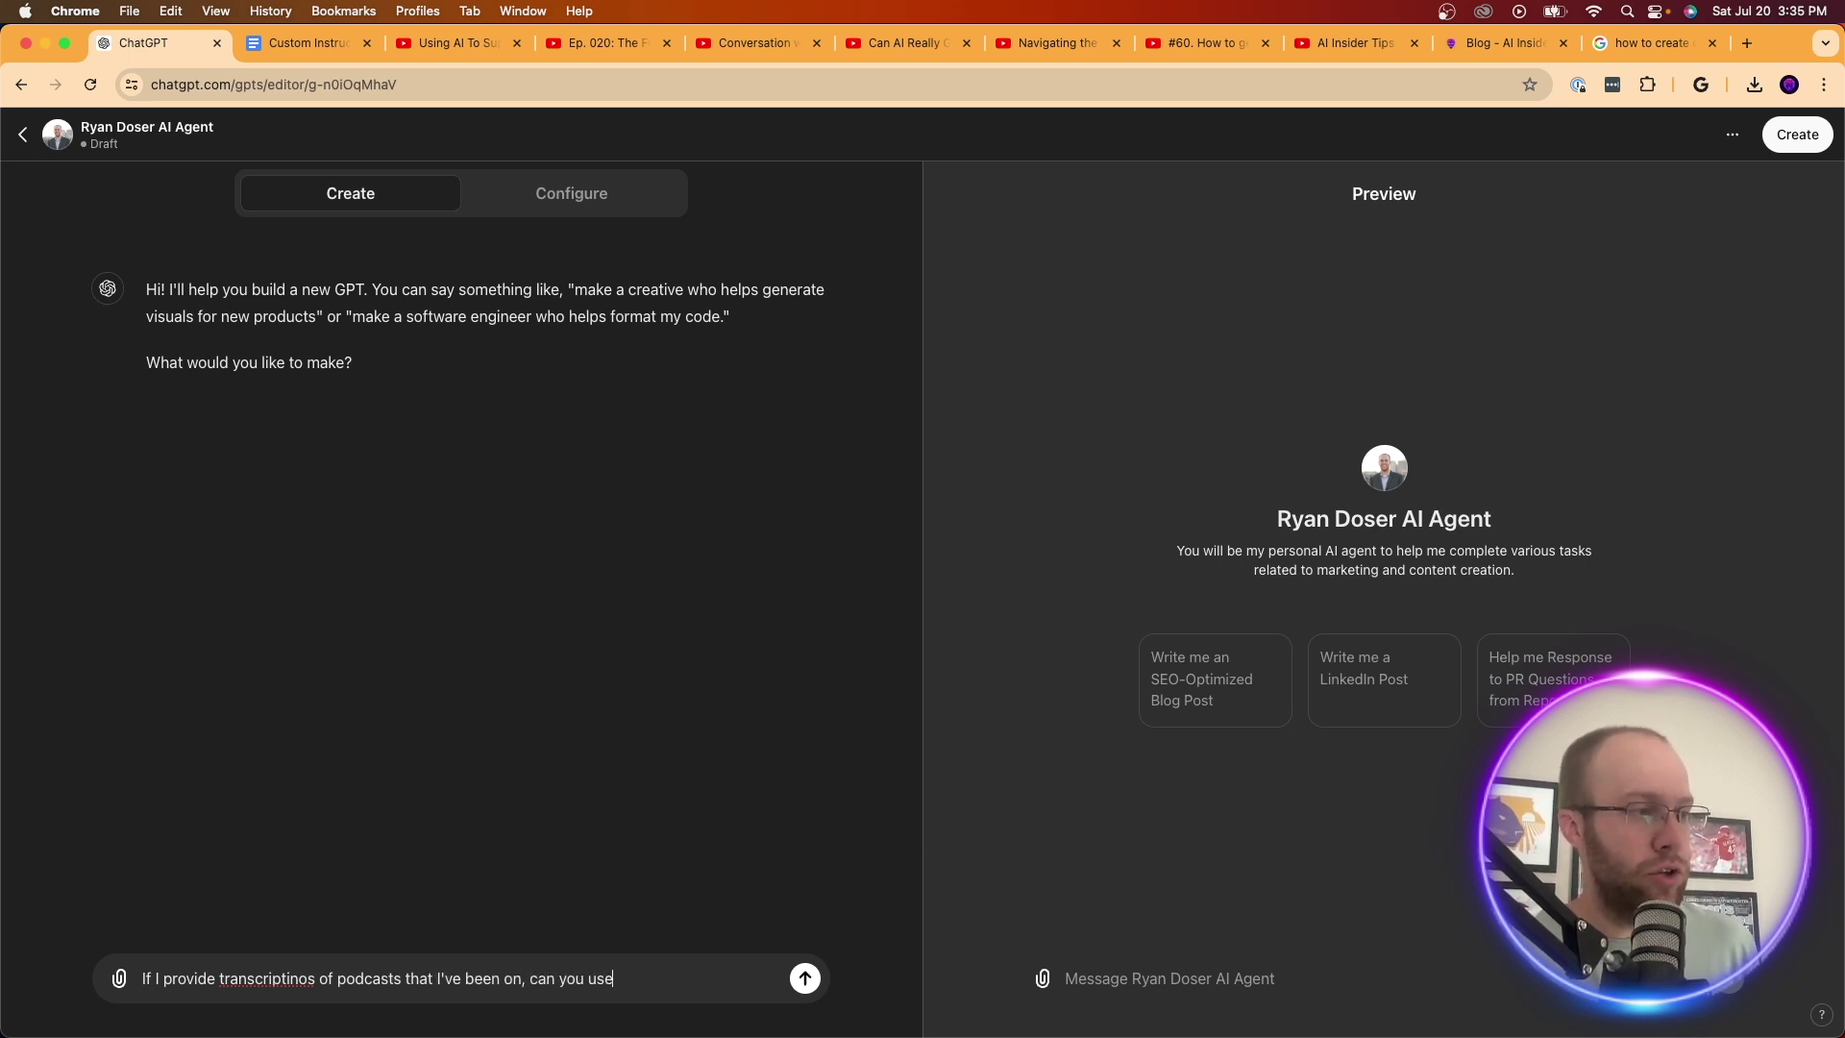
{"action": "type", "text": " this in your w"}
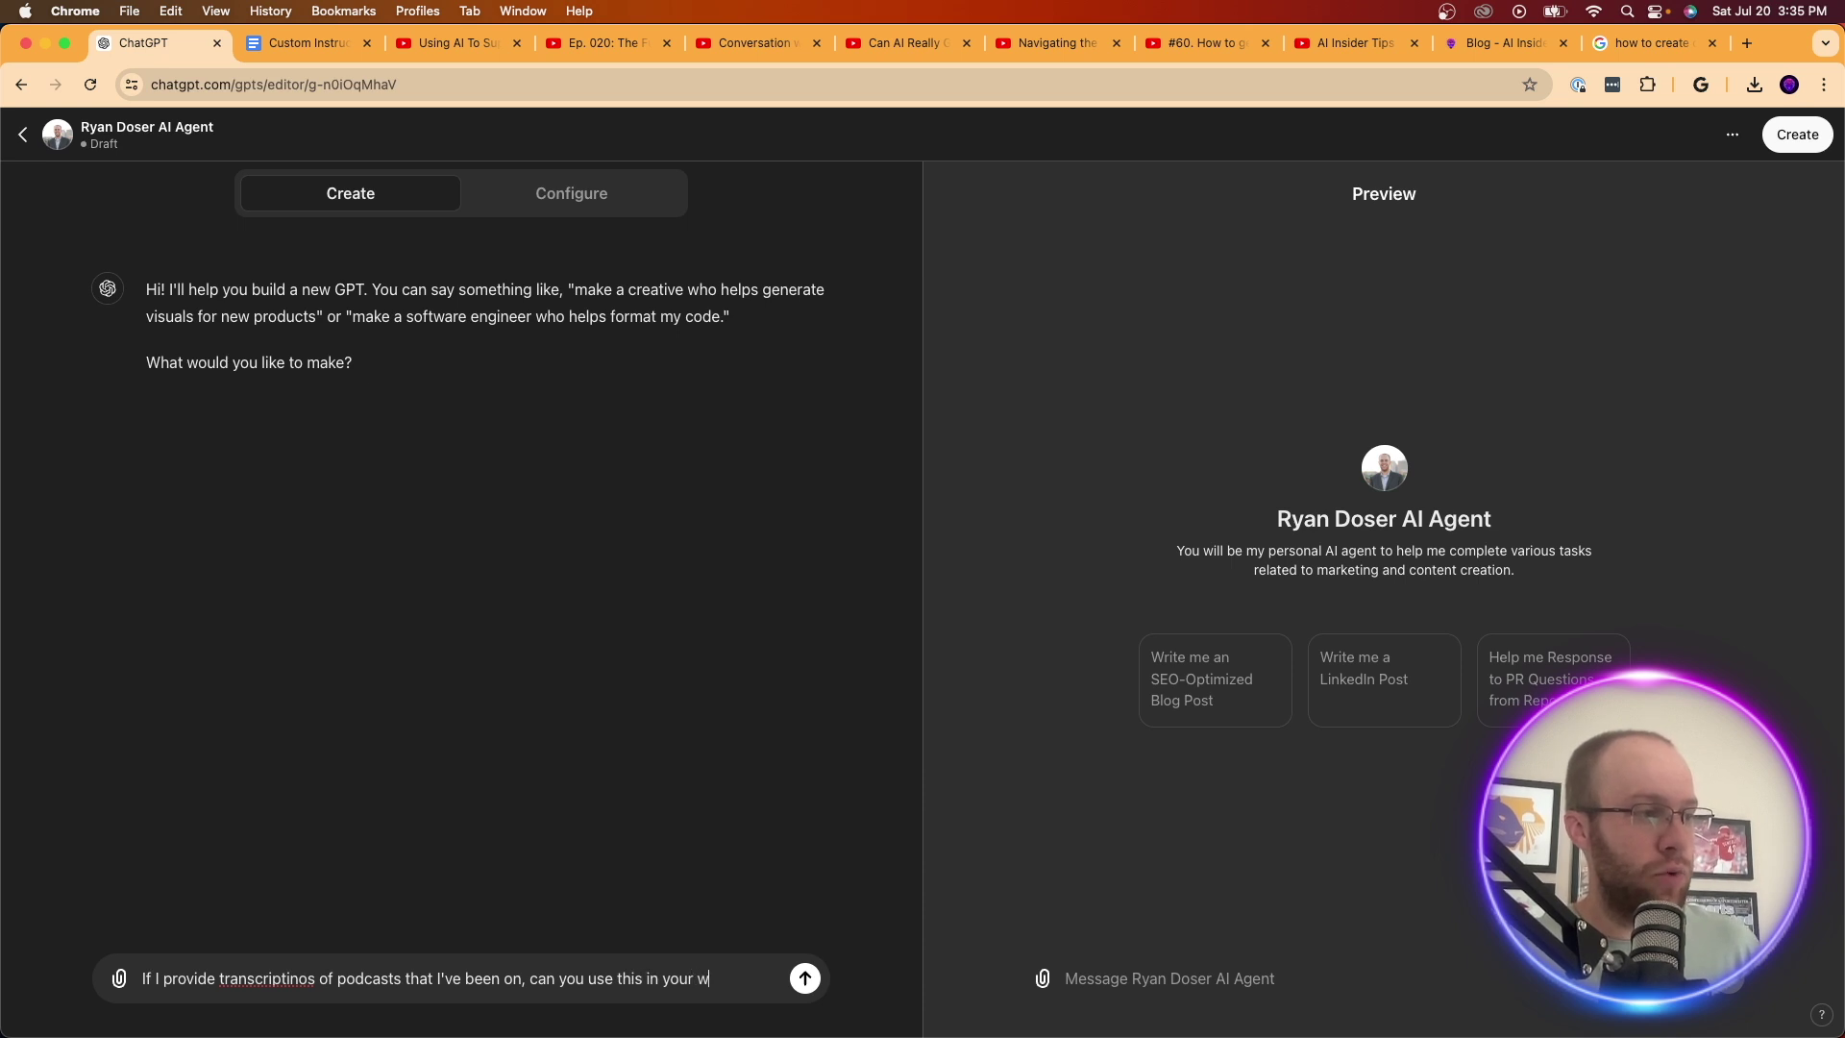
{"action": "type", "text": "riting st"}
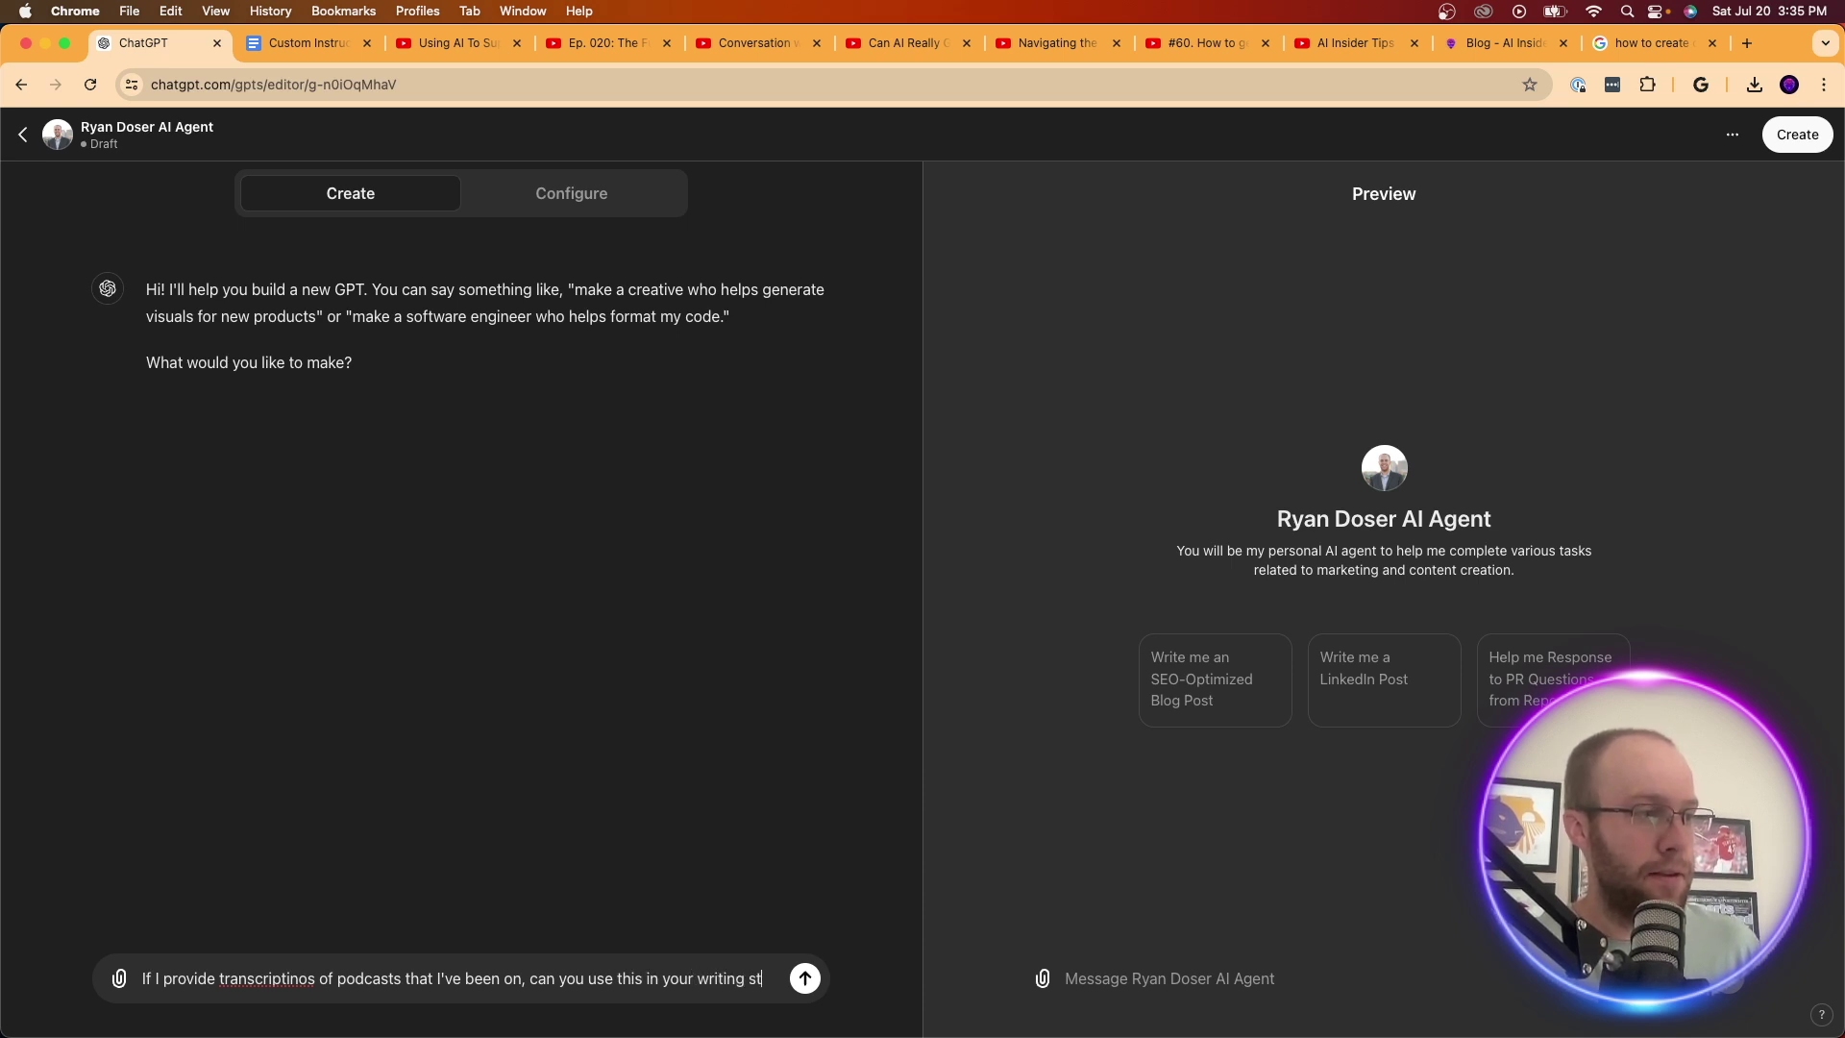
{"action": "type", "text": "yle to mimi"}
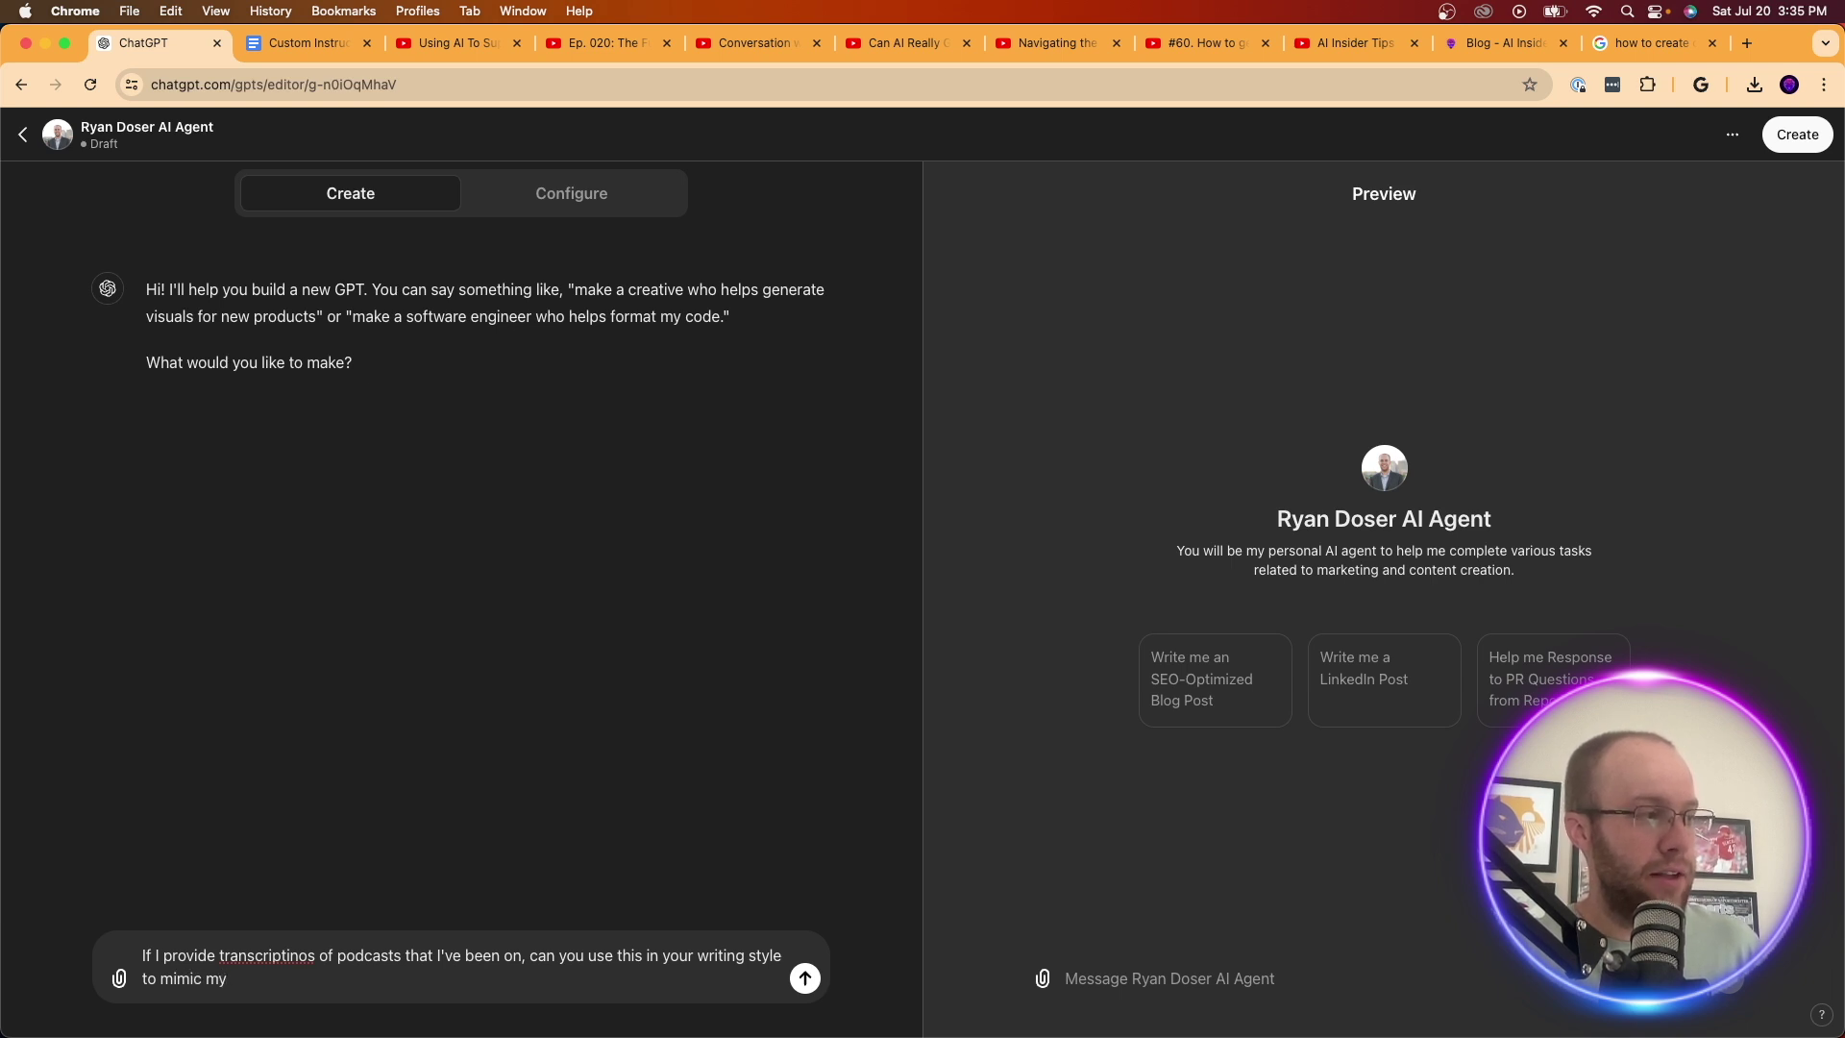
{"action": "type", "text": "c my"}
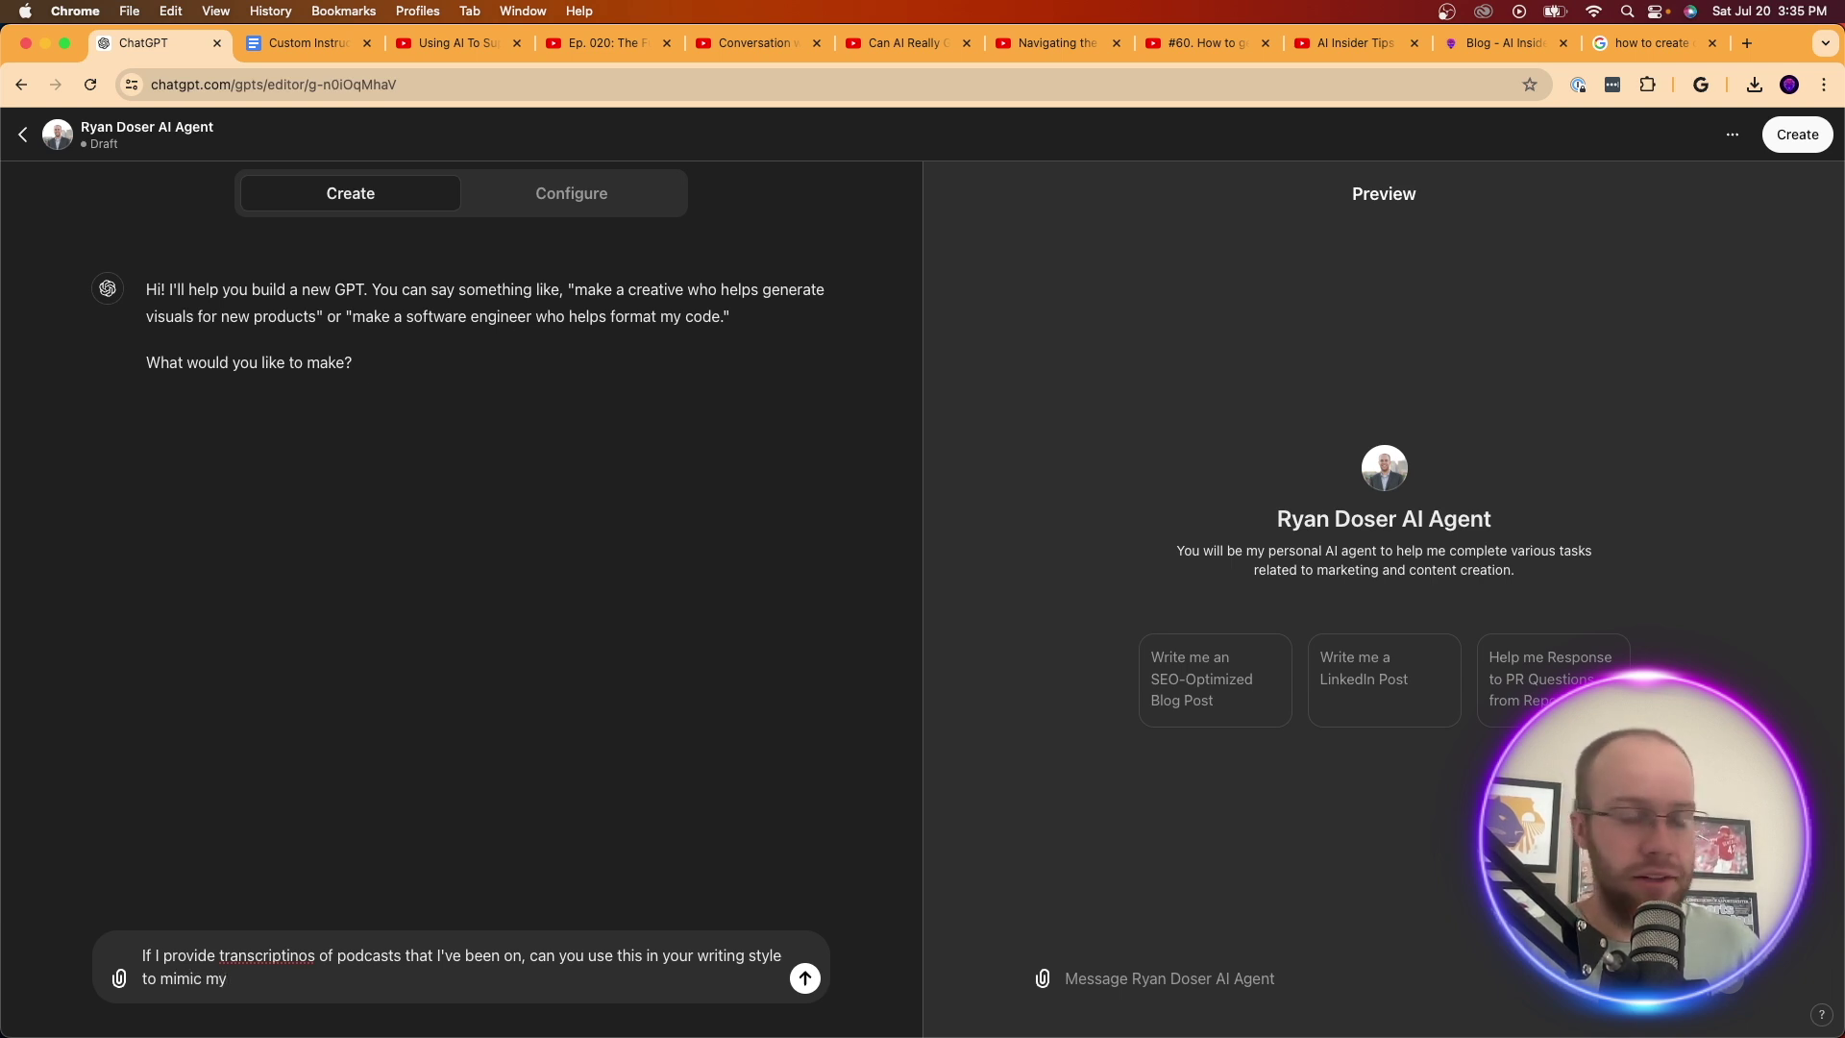
{"action": "type", "text": " tone?"}
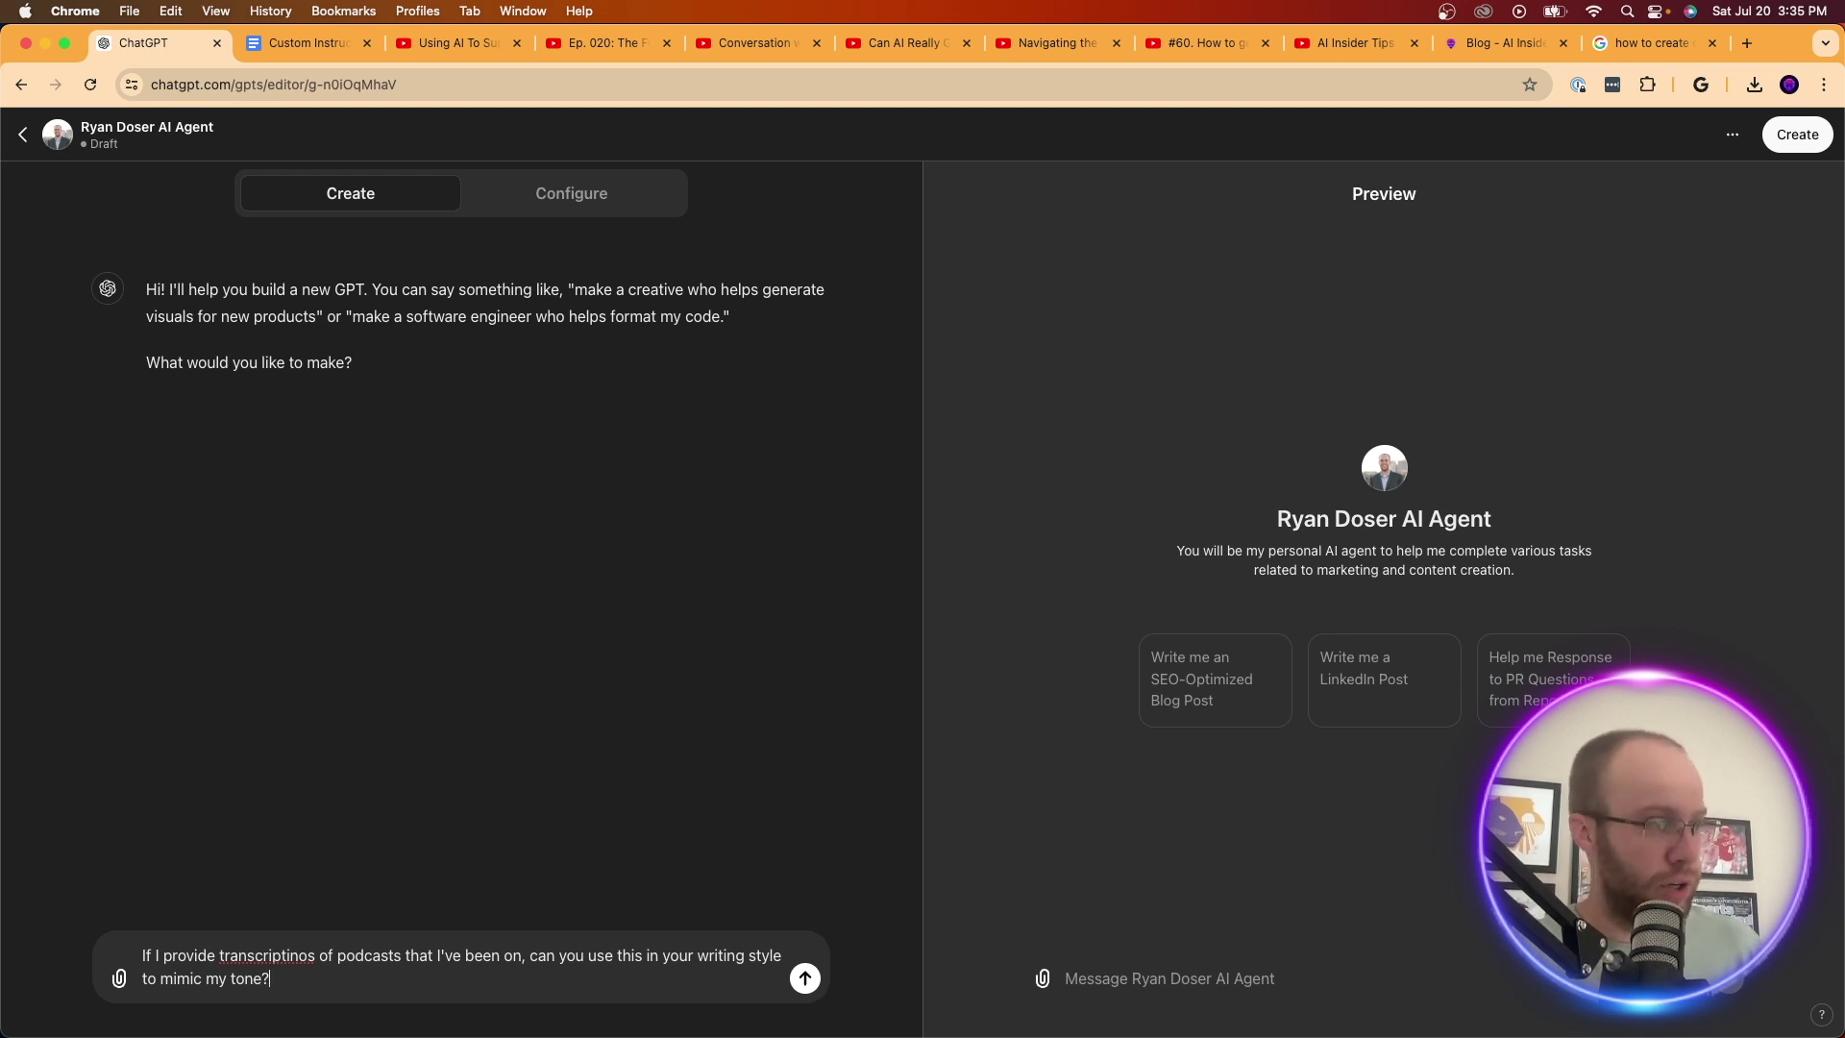
{"action": "double_click", "coordinate": [308, 956]}
{"action": "right_click", "coordinate": [308, 956]}
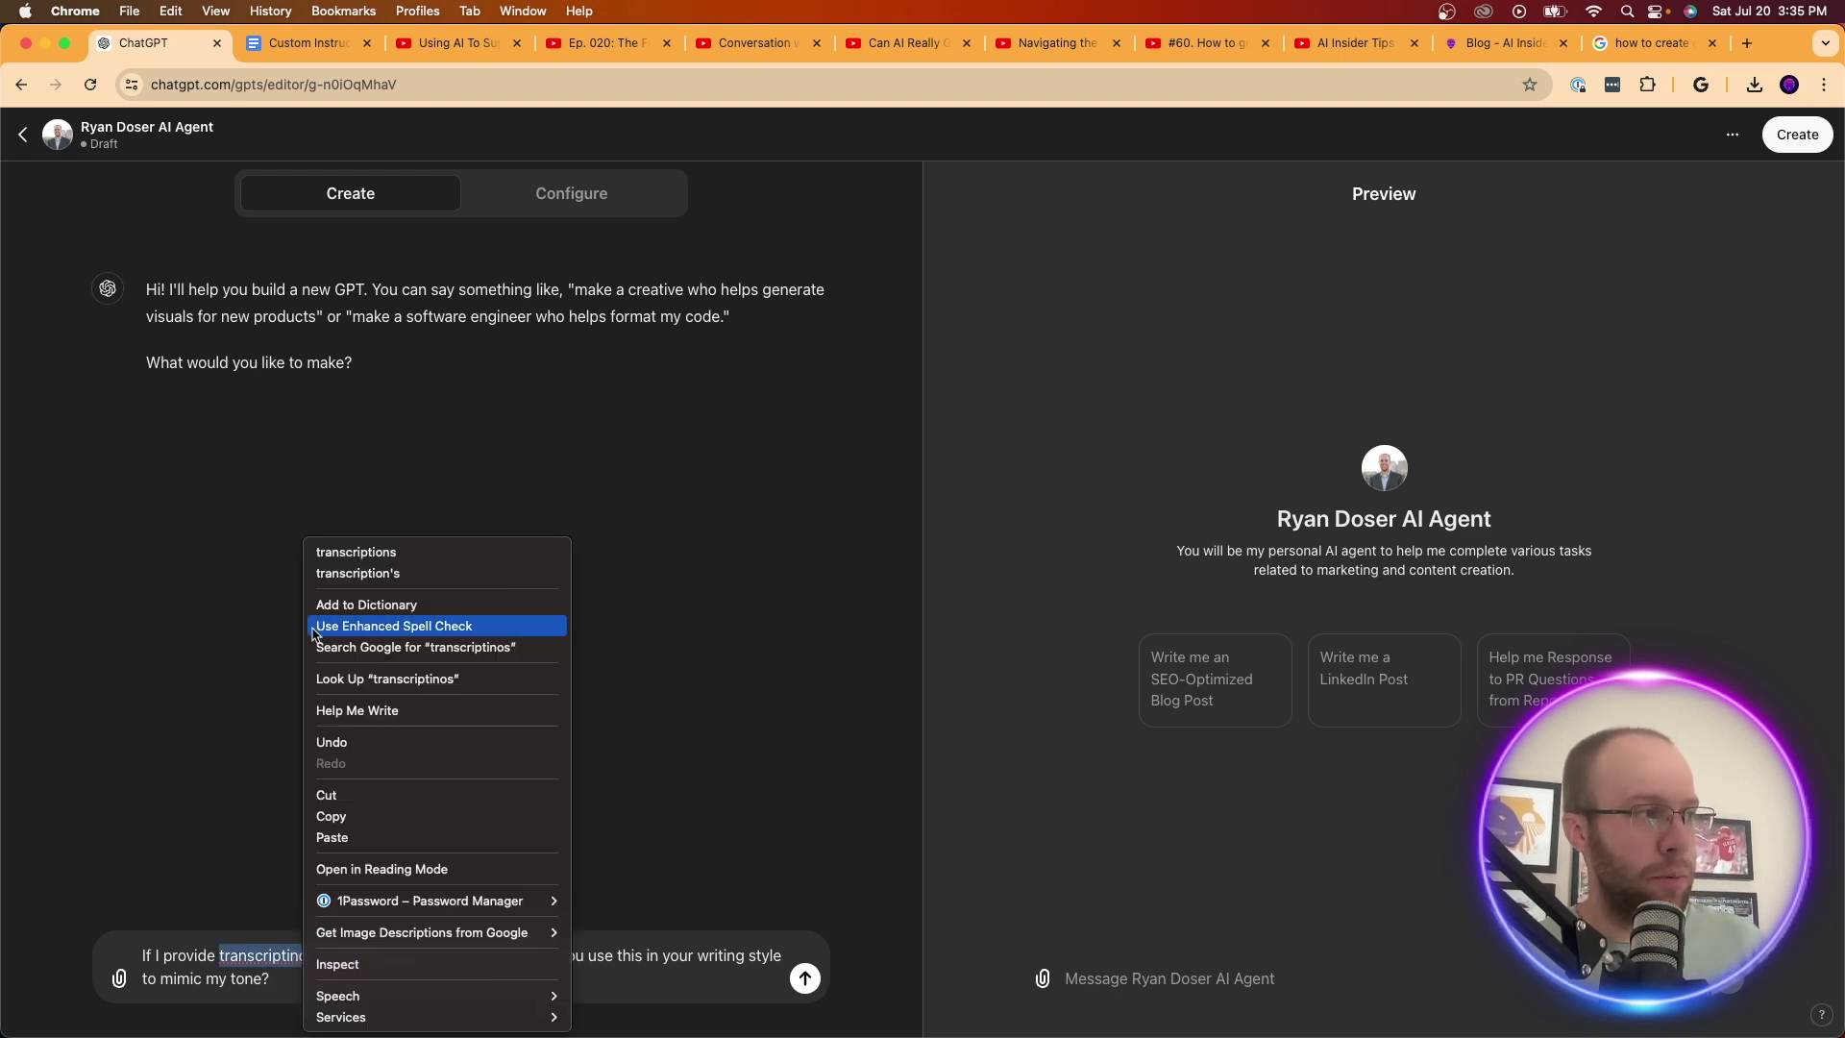
{"action": "left_click", "coordinate": [337, 555]}
{"action": "key", "text": "Return"}
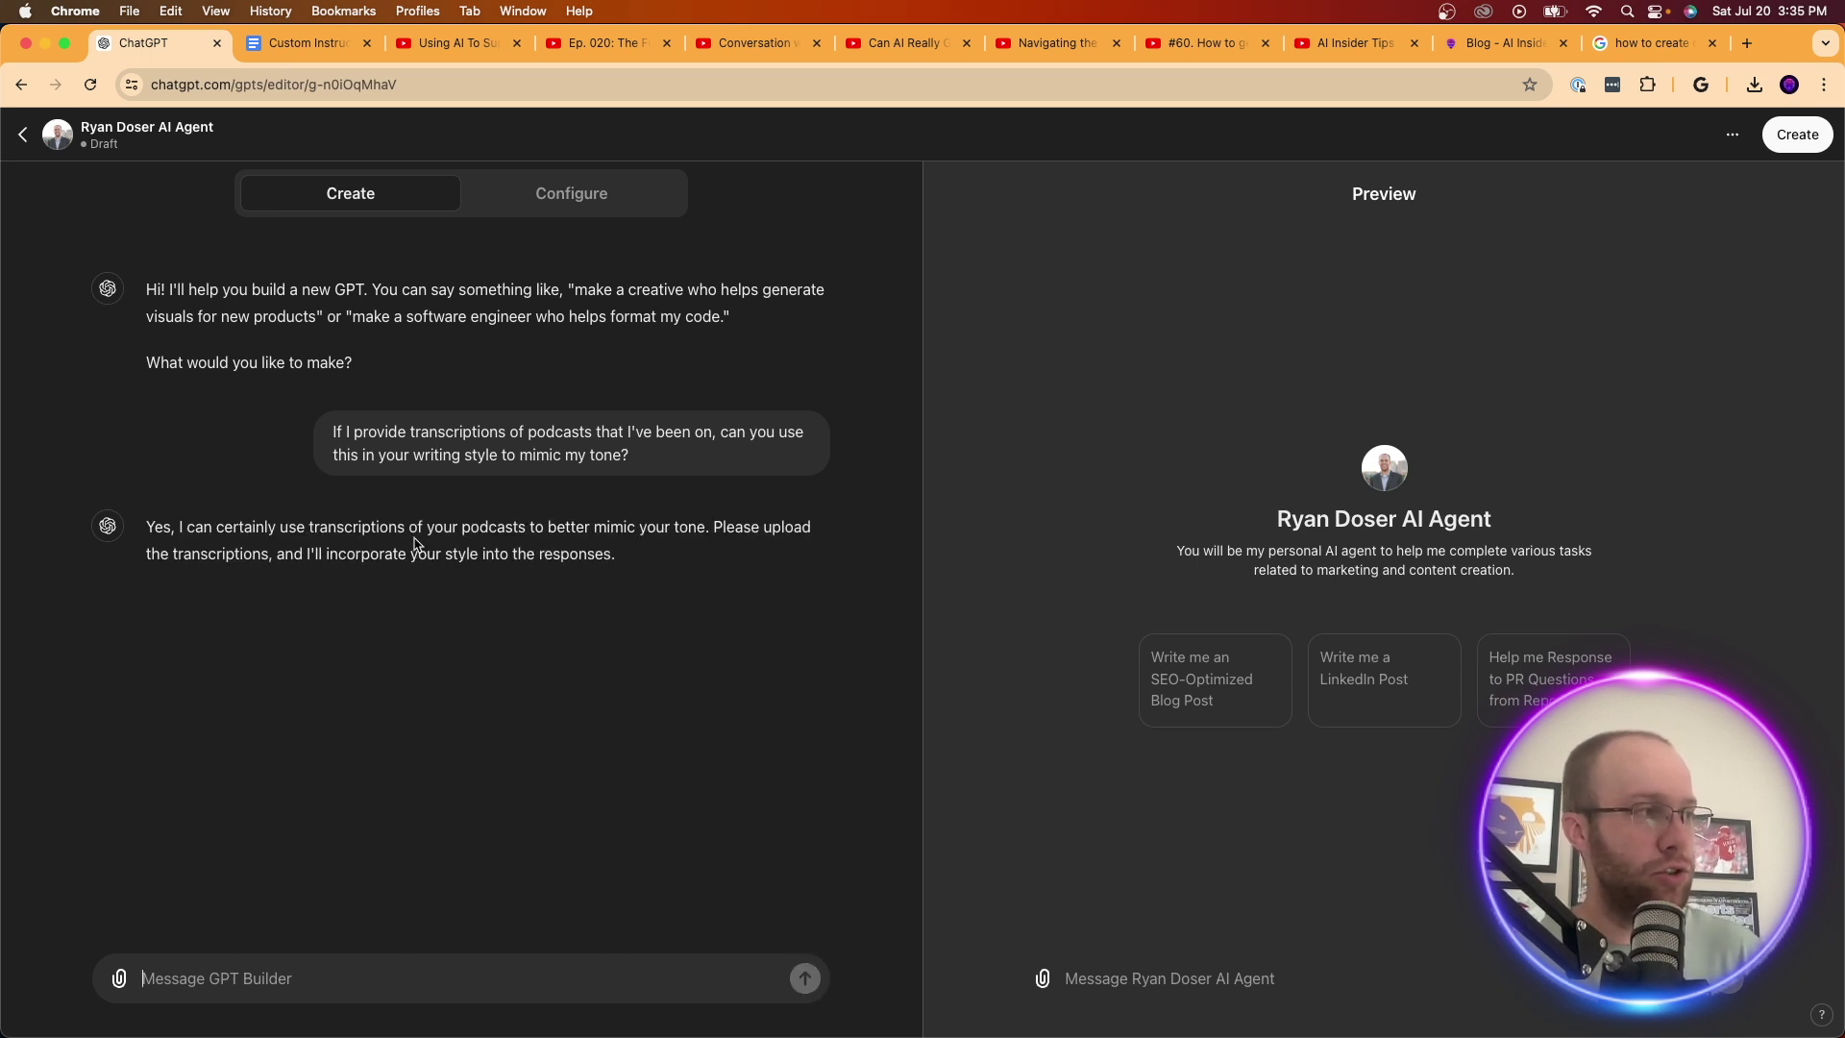
- Review the builder's reply agreeing and asking for the transcripts
{"action": "left_click_drag", "start_coordinate": [369, 527], "coordinate": [707, 526]}
{"action": "left_click", "coordinate": [743, 526]}
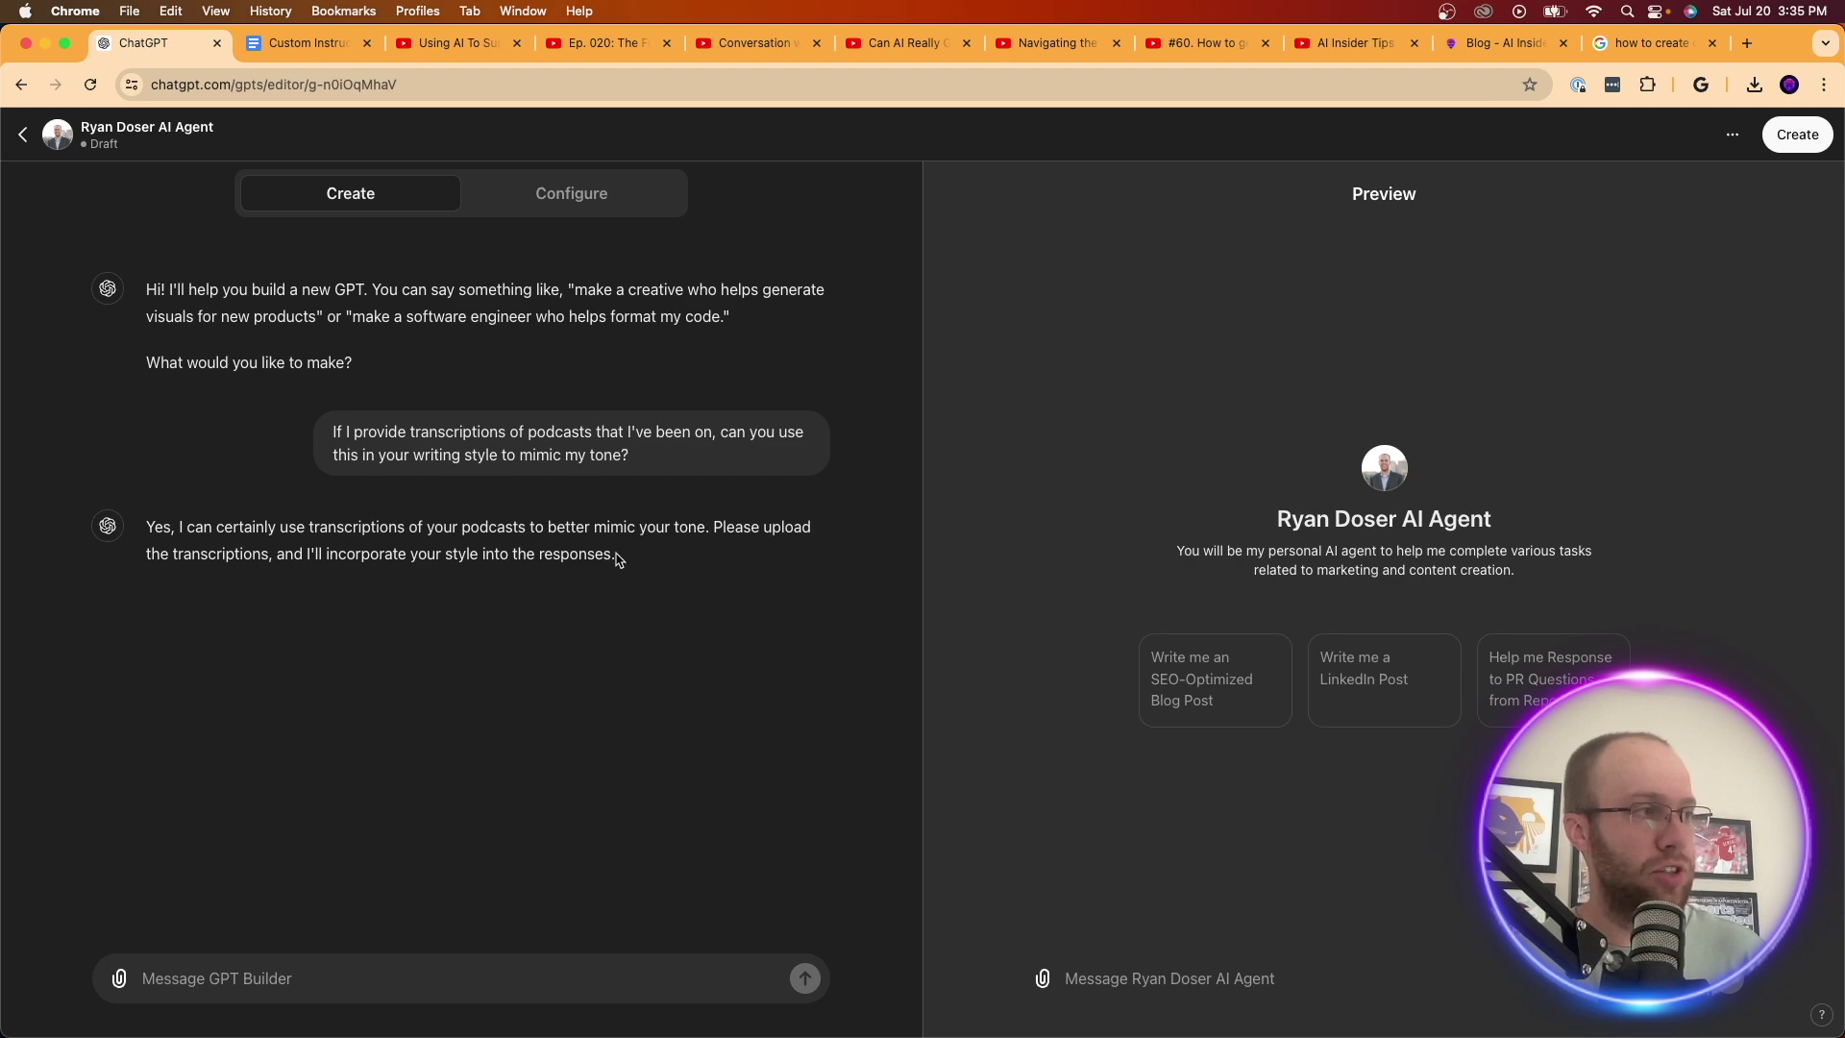
{"action": "left_click_drag", "start_coordinate": [619, 555], "coordinate": [388, 547]}
{"action": "left_click", "coordinate": [389, 549]}
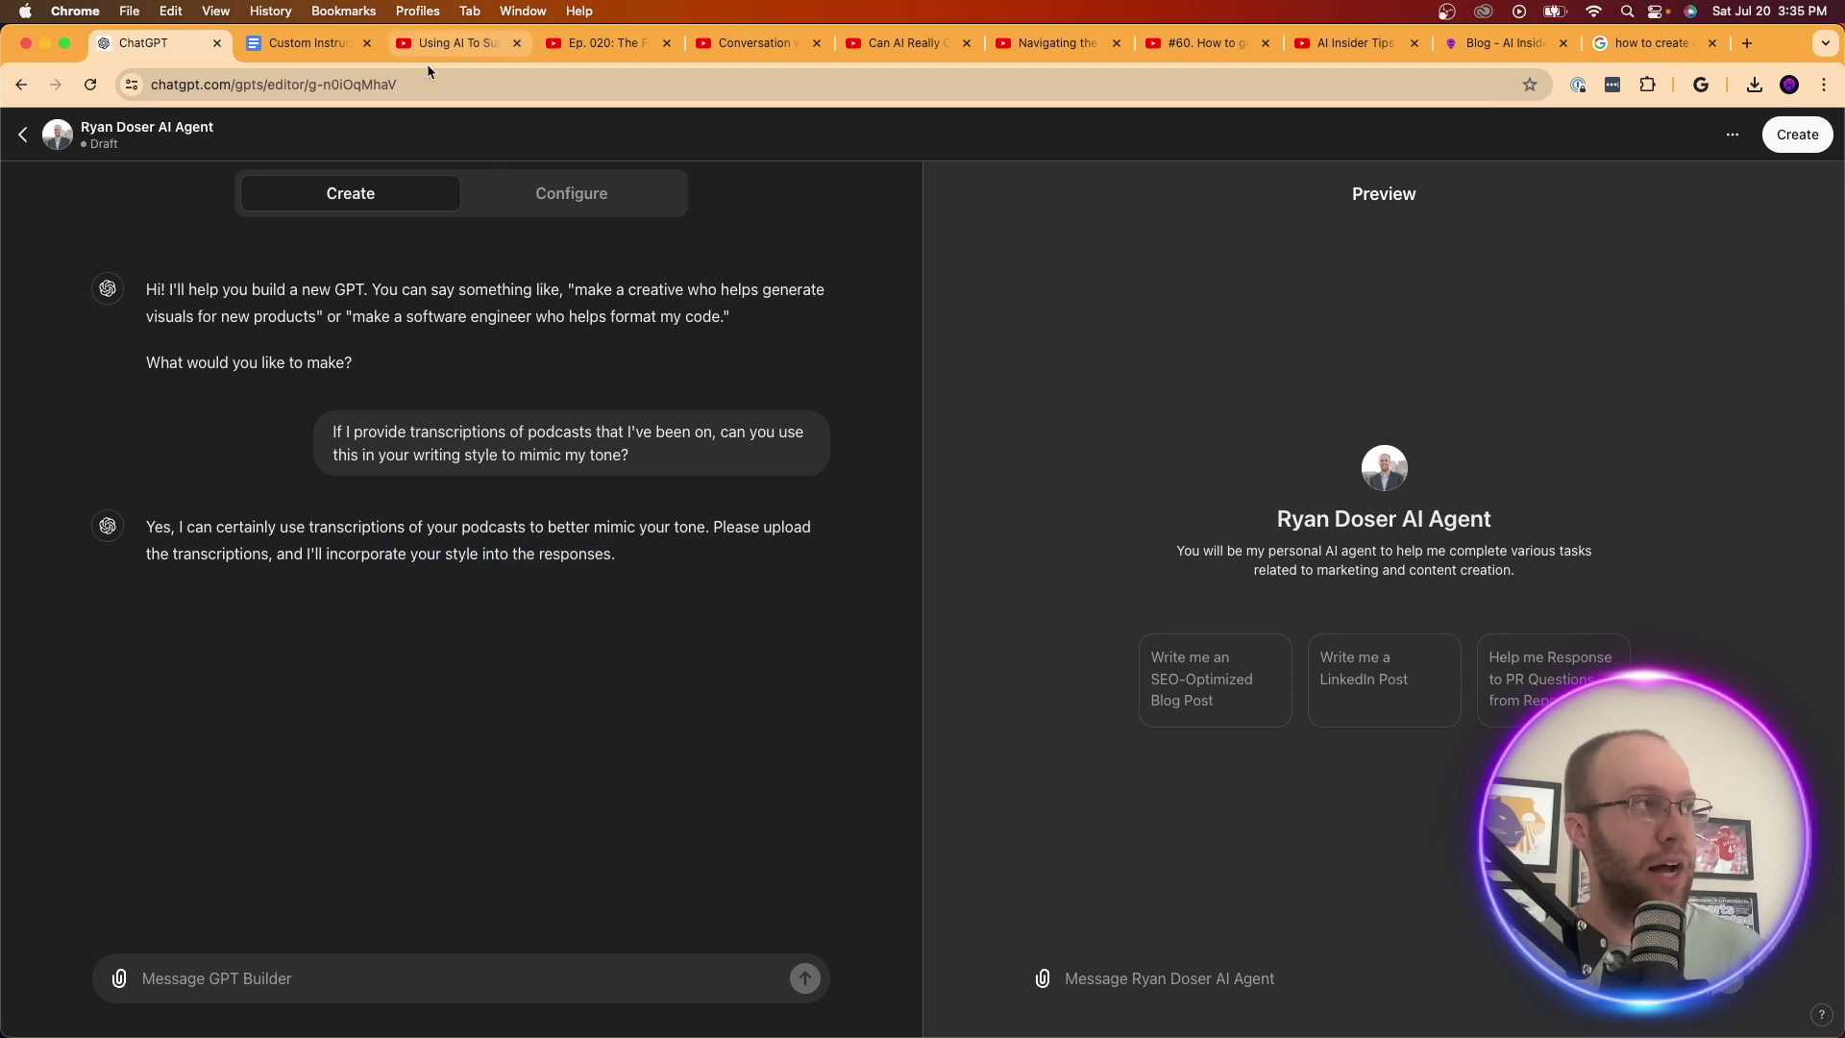
- Look through the open podcast episode tabs, ending on 'Using AI To Supercharge Your SEO'
{"action": "left_click", "coordinate": [437, 42]}
{"action": "left_click", "coordinate": [606, 43]}
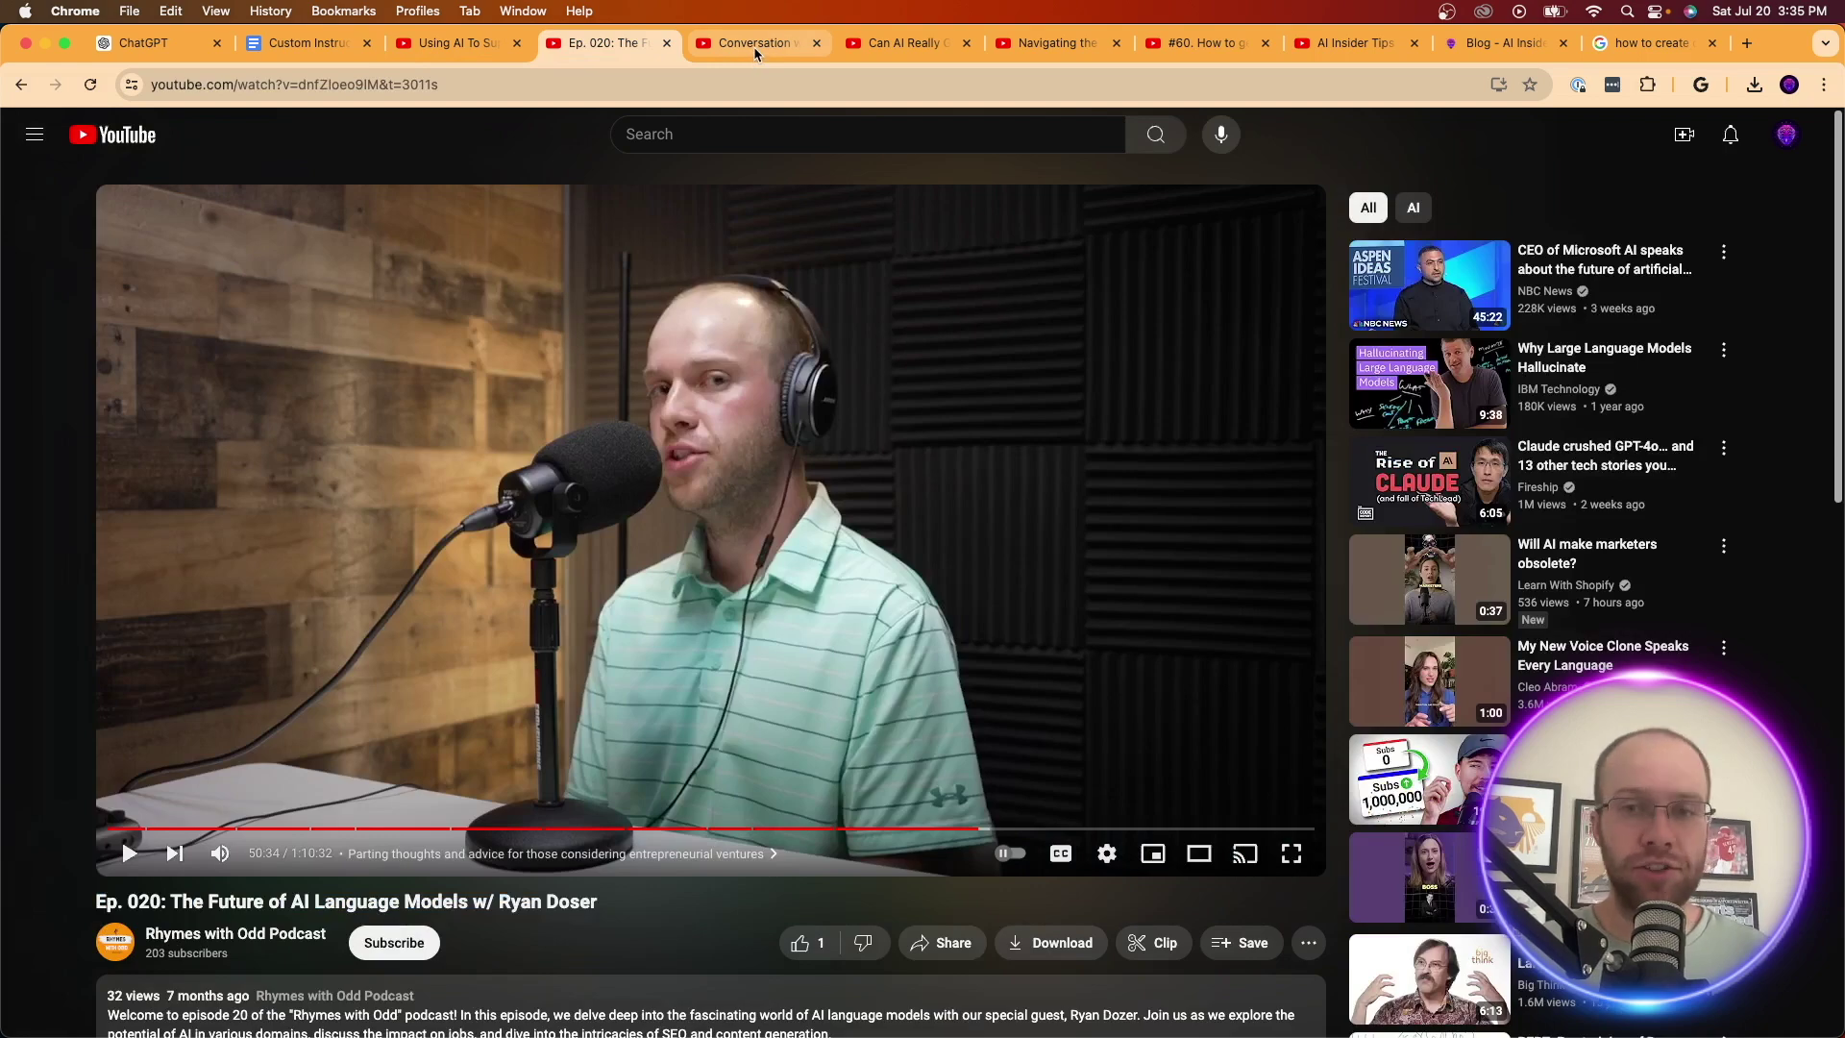
{"action": "key", "text": "ctrl+shift+Tab"}
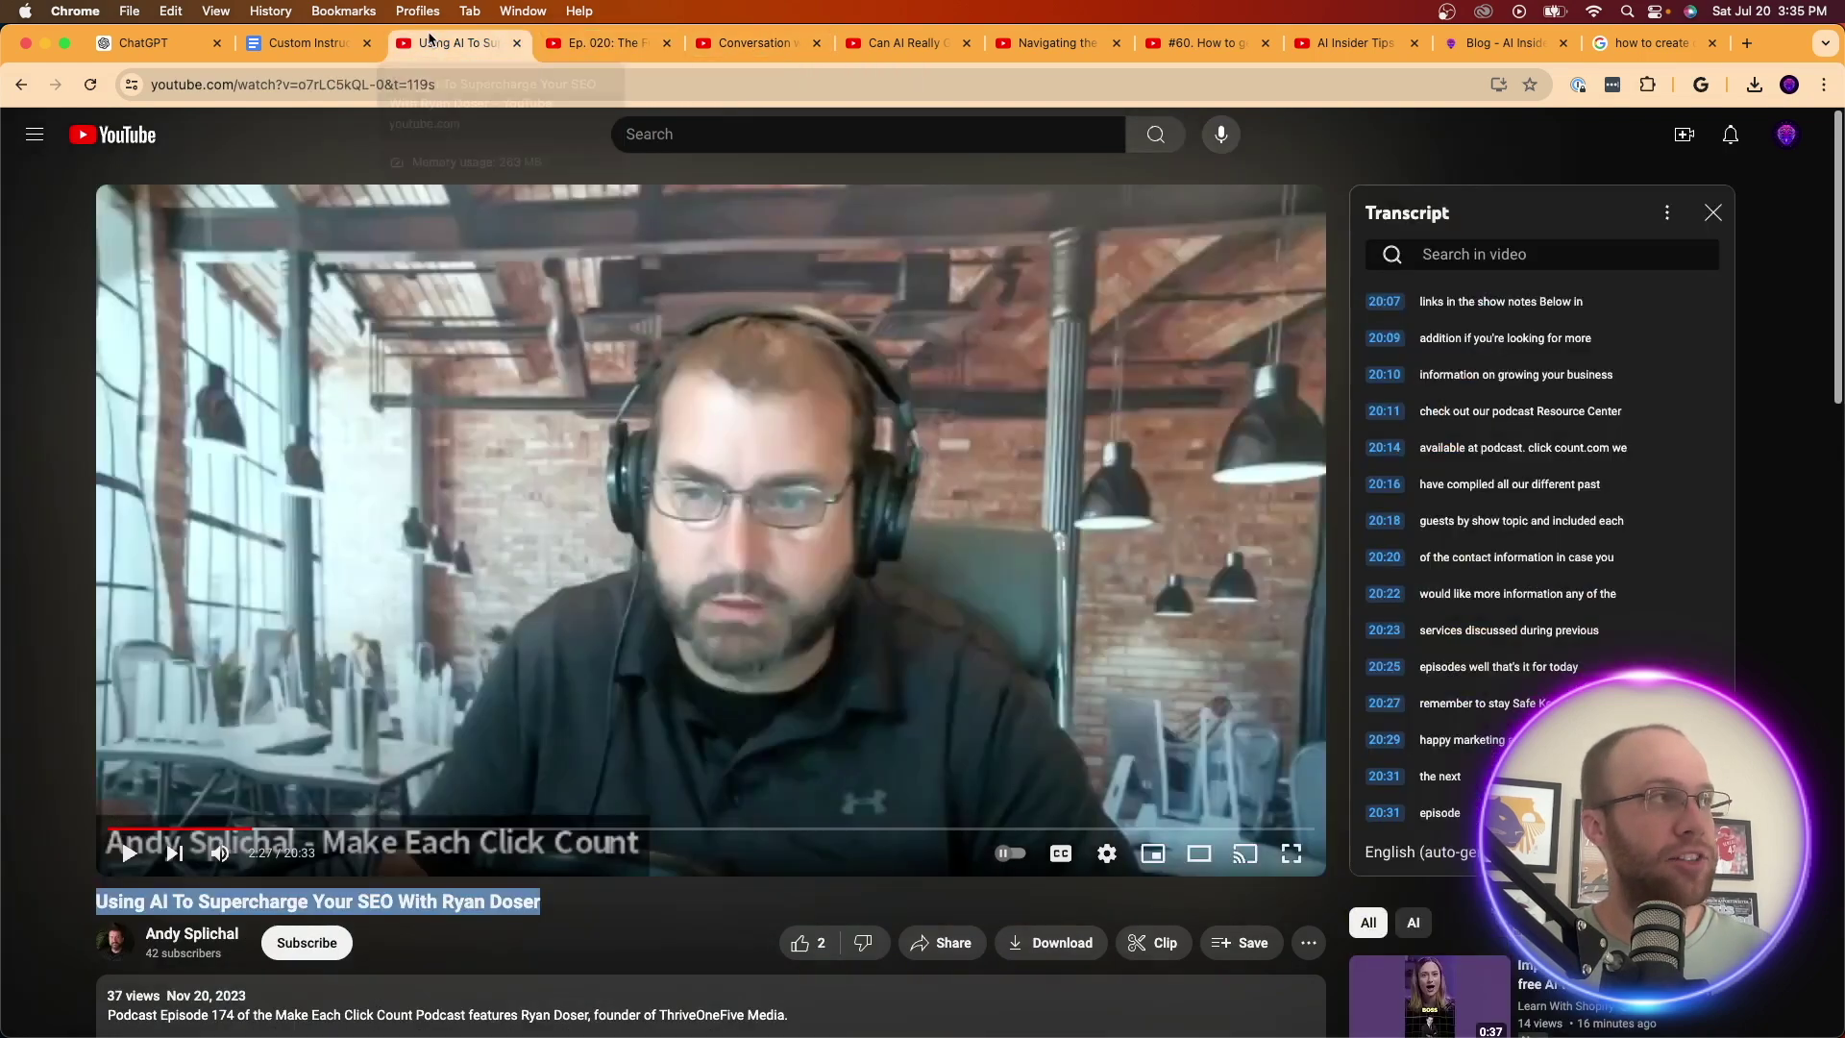
{"action": "left_click", "coordinate": [589, 42]}
{"action": "left_click", "coordinate": [754, 43]}
{"action": "left_click", "coordinate": [903, 42]}
{"action": "left_click", "coordinate": [1052, 42]}
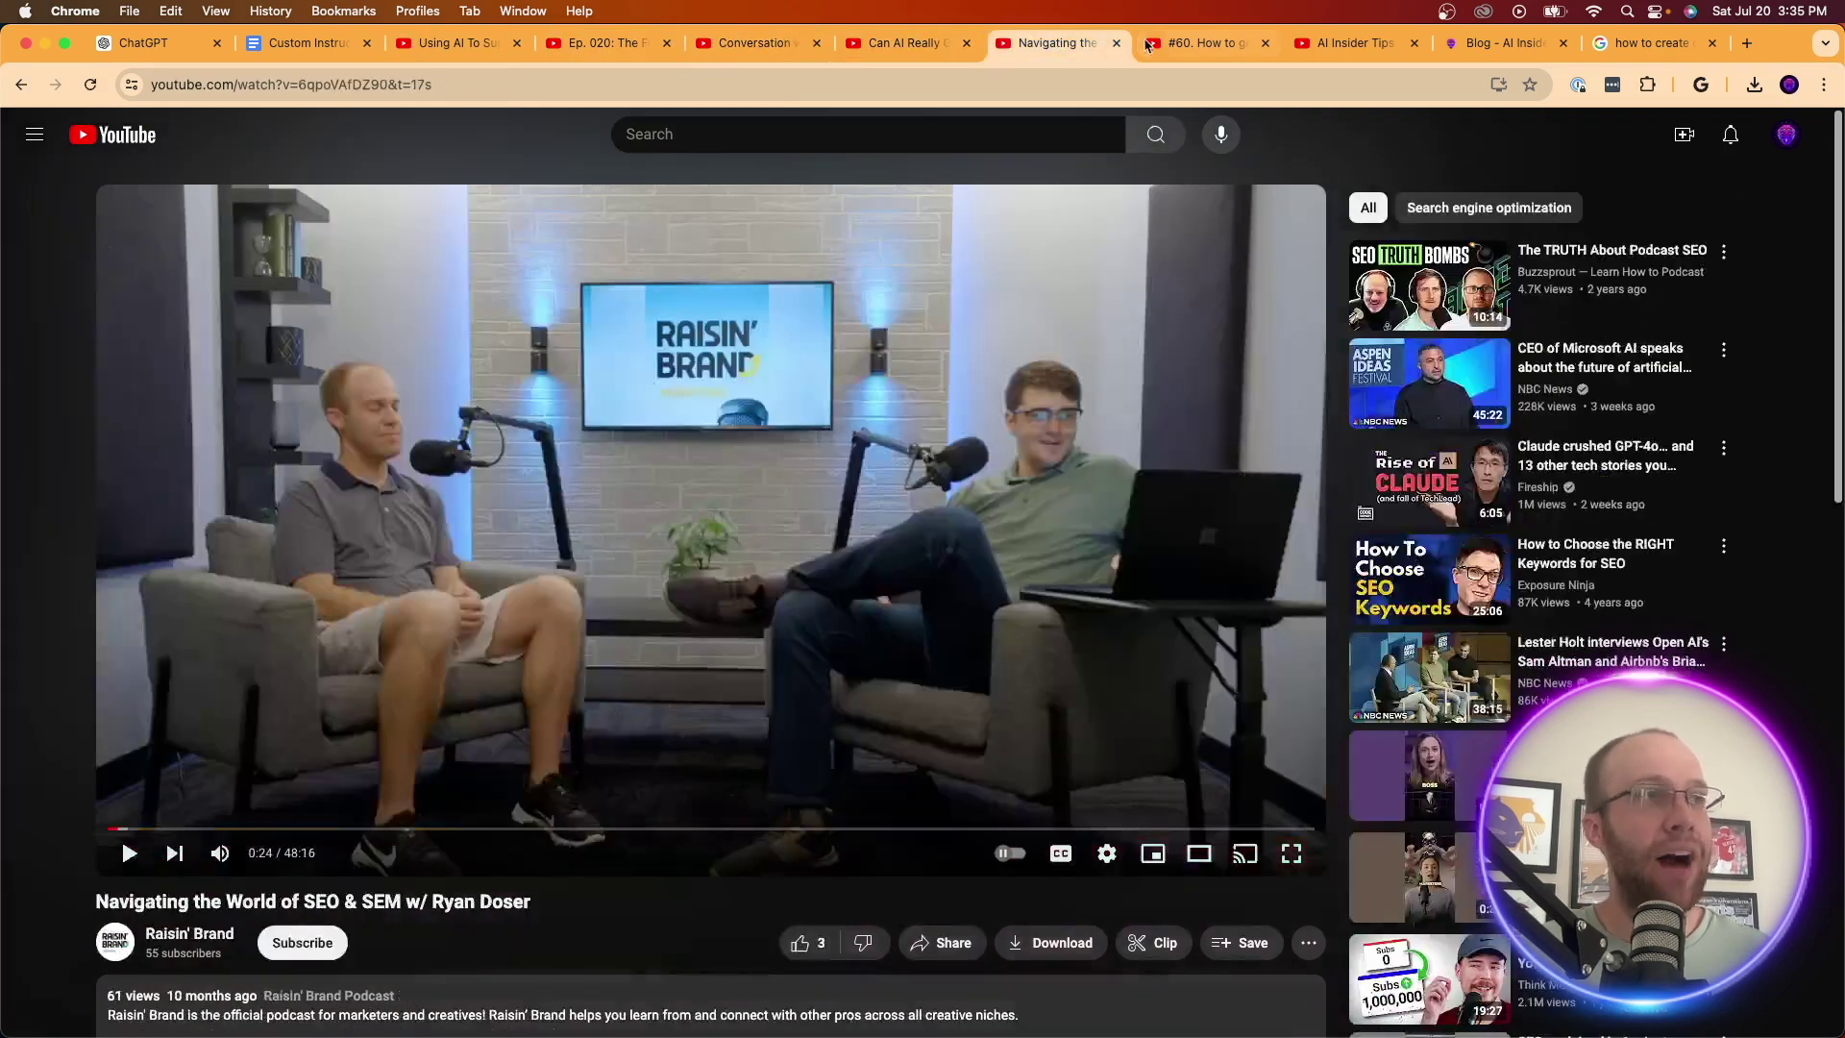
{"action": "left_click", "coordinate": [1149, 43]}
{"action": "left_click", "coordinate": [456, 42]}
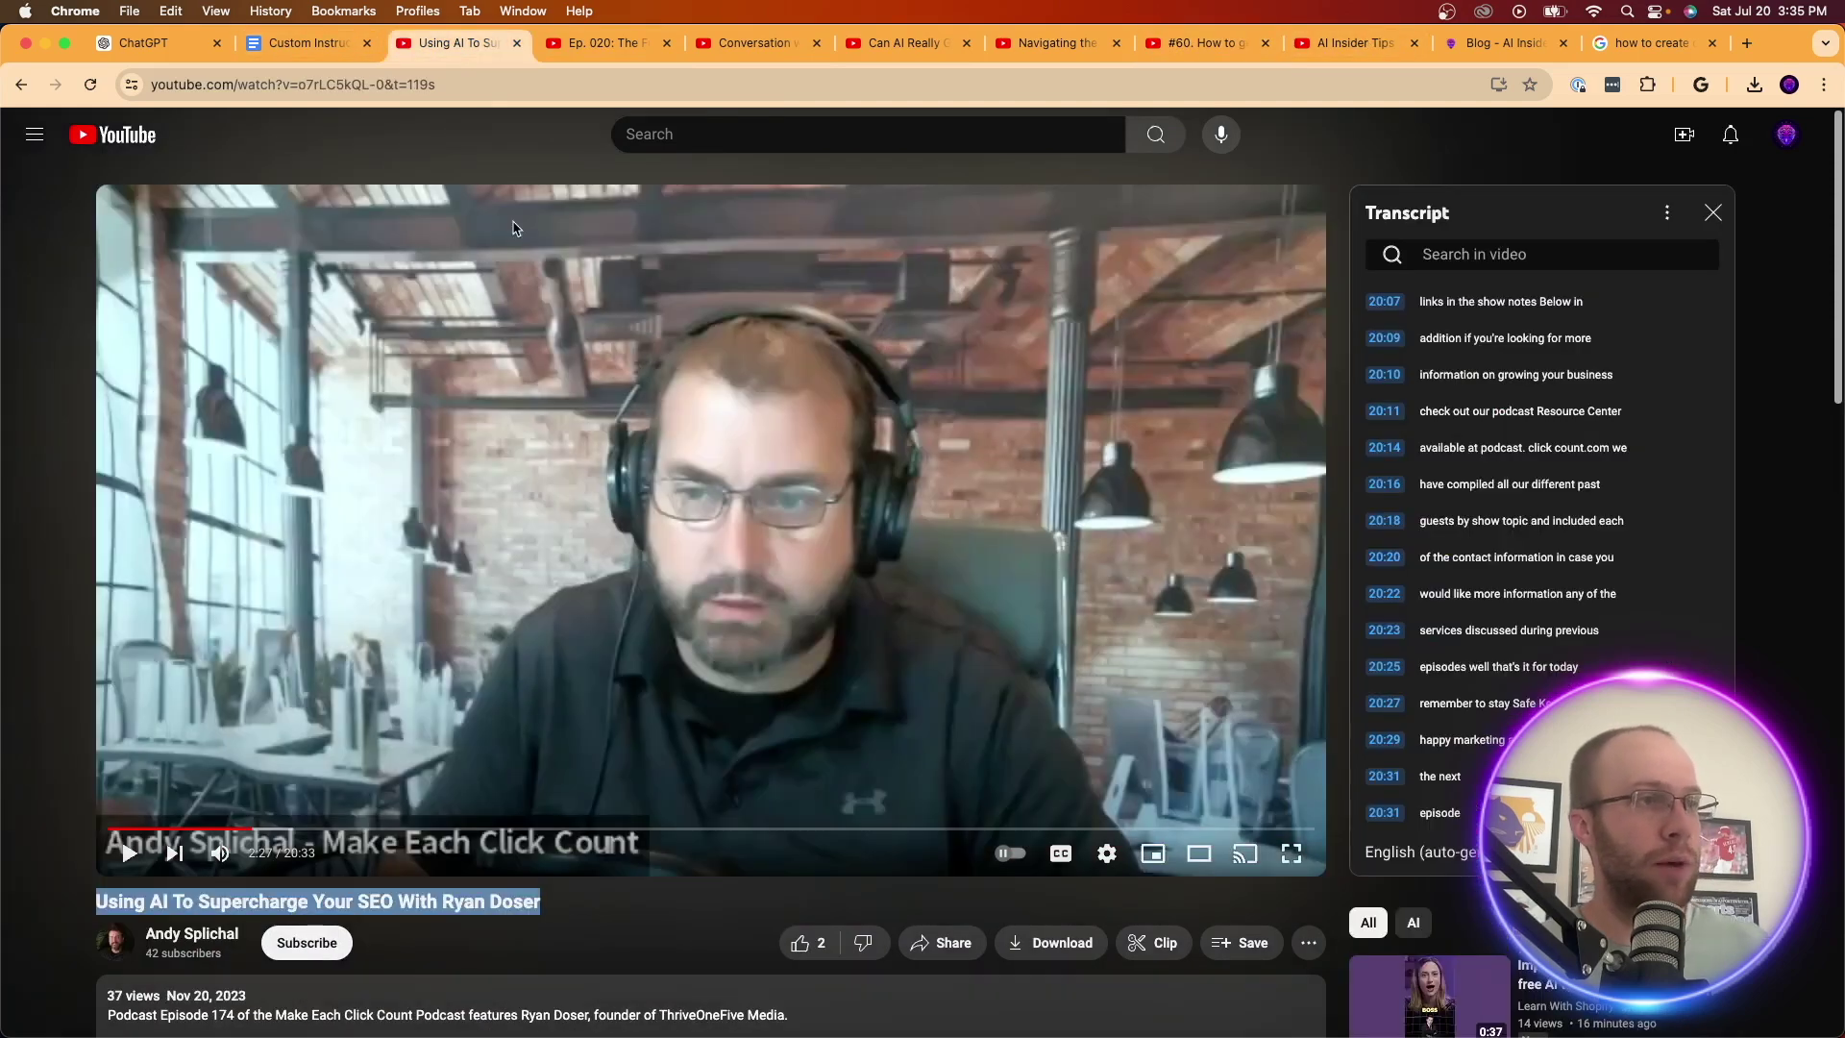
- Select the episode's entire transcript from the transcript panel
{"action": "left_click", "coordinate": [1460, 344]}
{"action": "scroll", "coordinate": [1489, 385], "scroll_direction": "up", "scroll_amount": 20}
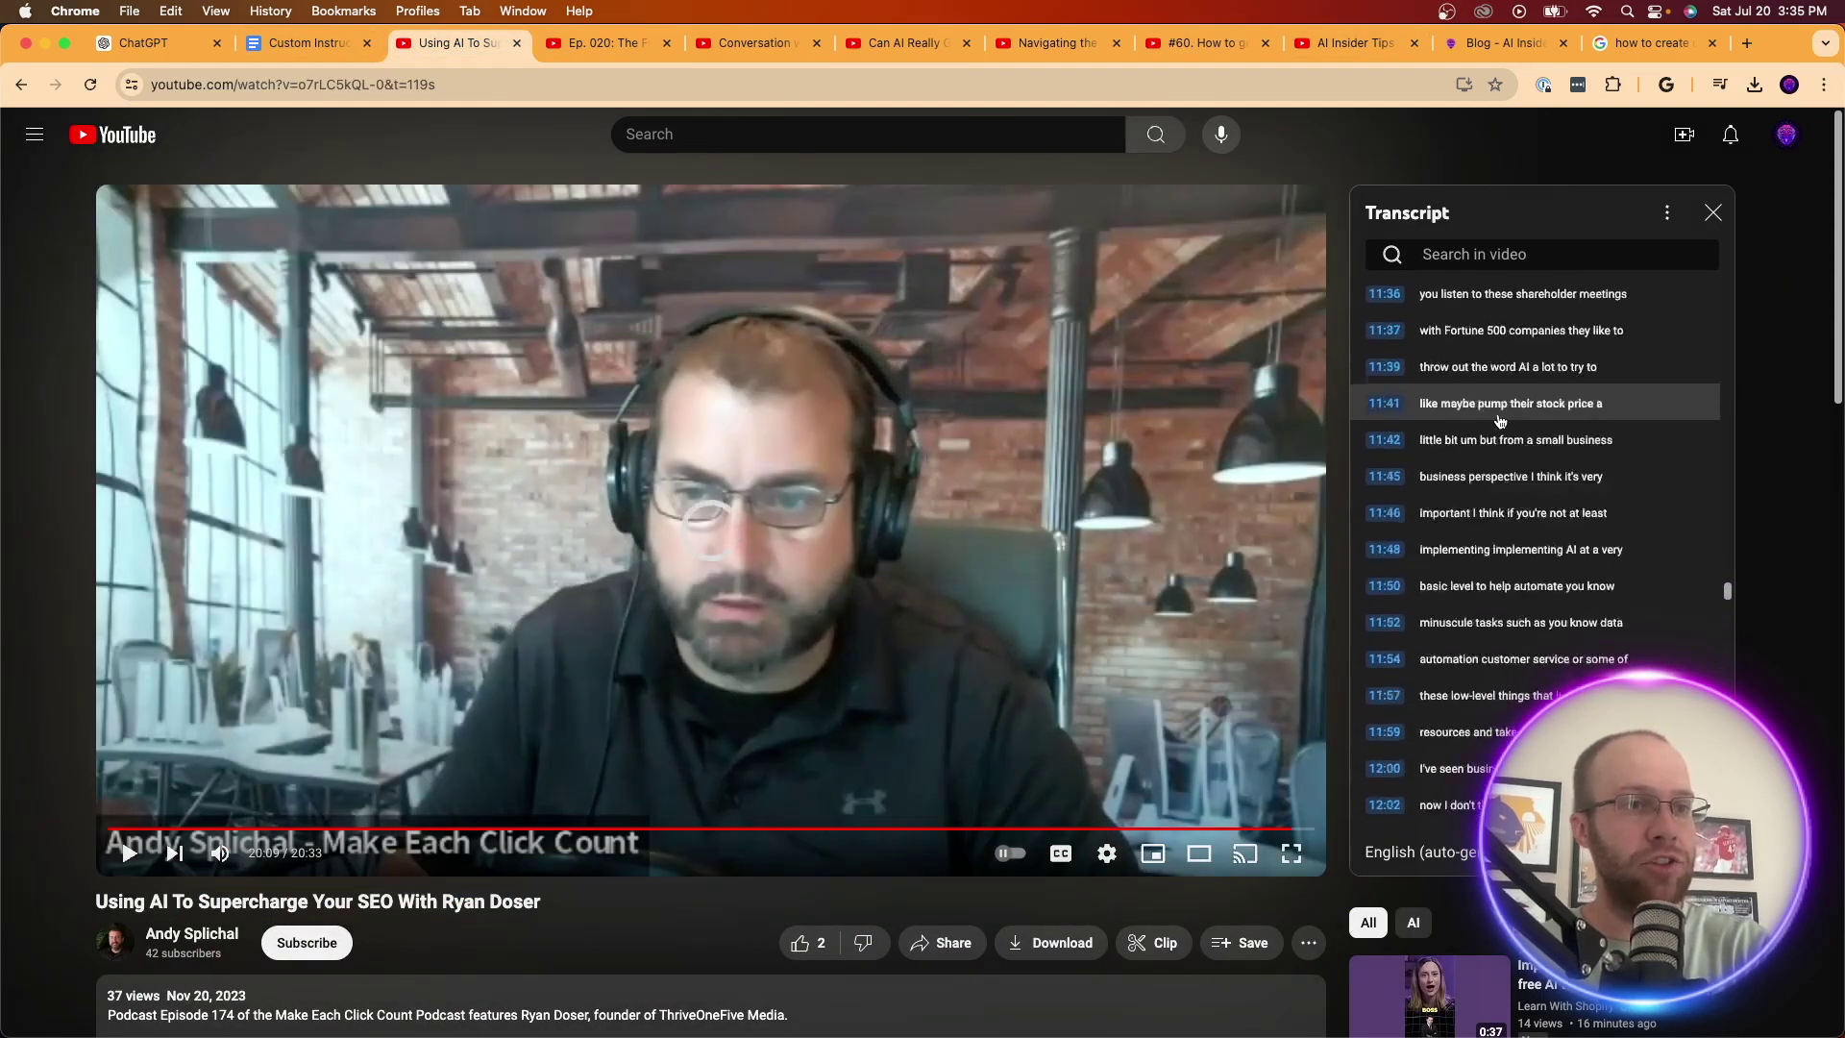
{"action": "scroll", "coordinate": [1499, 420], "scroll_direction": "up", "scroll_amount": 20}
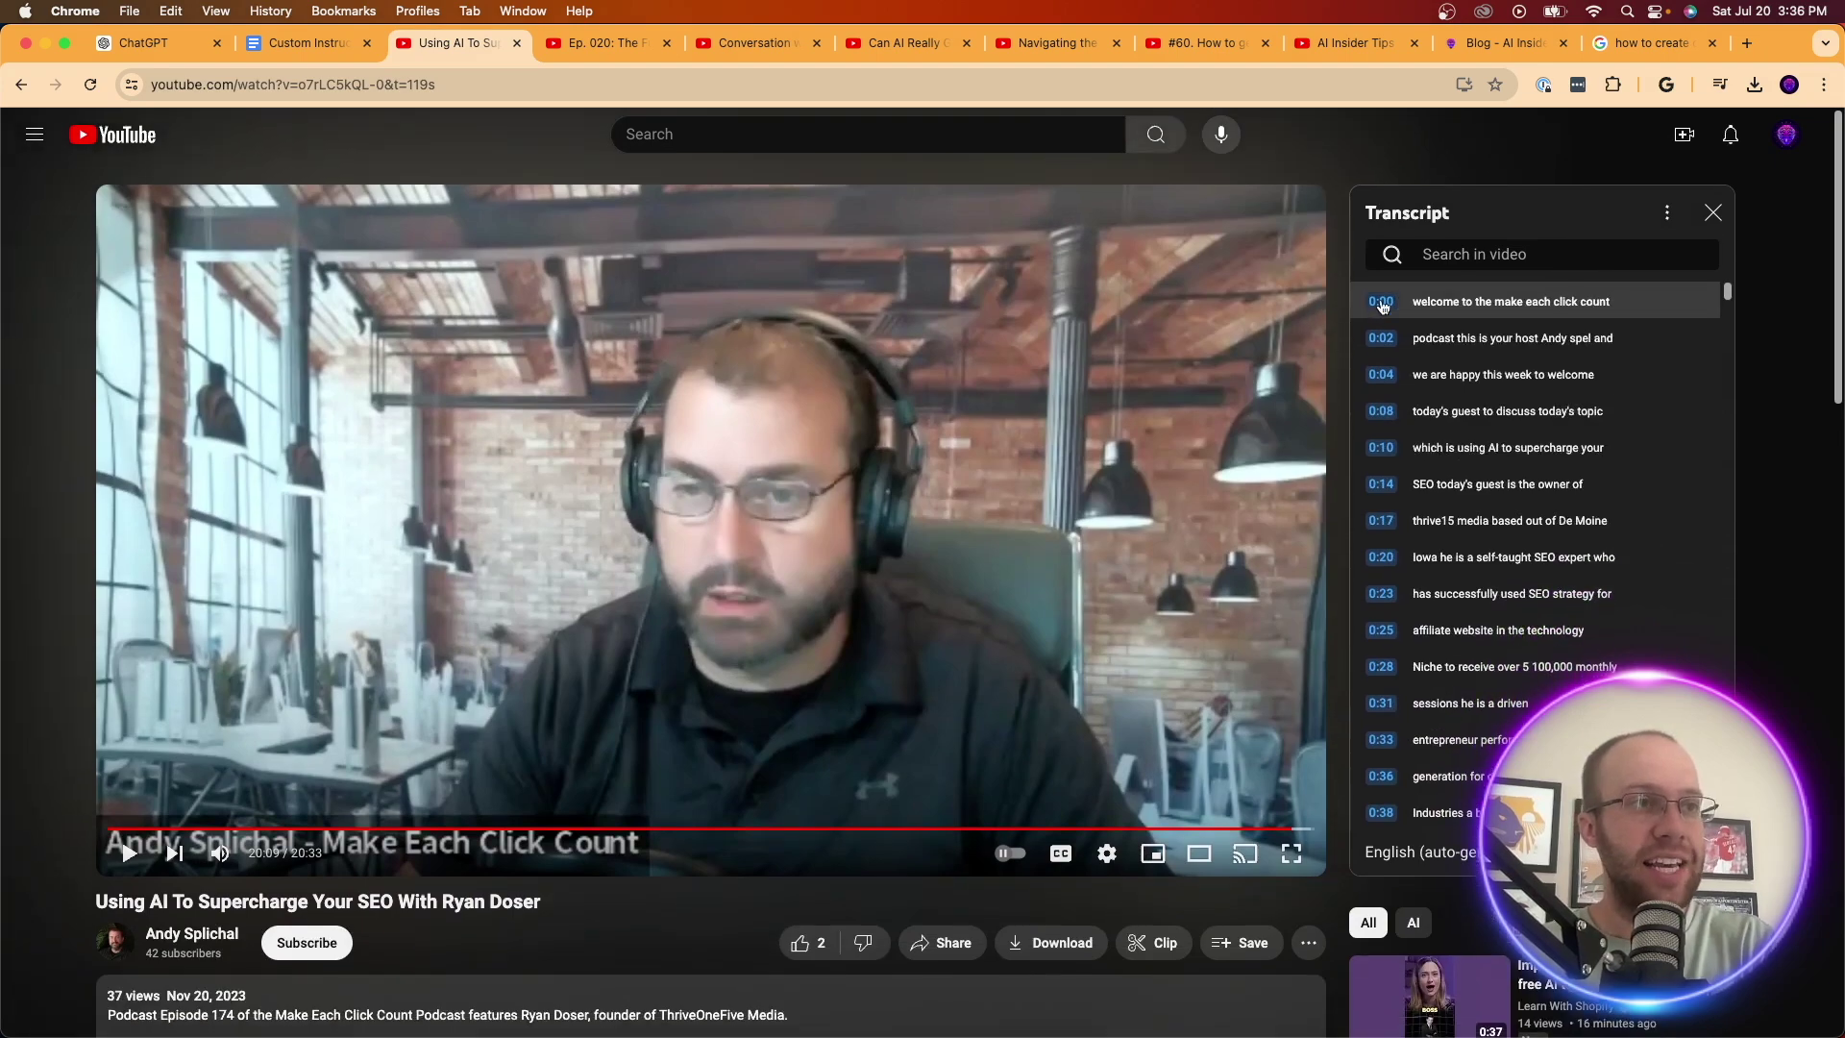
{"action": "left_click_drag", "start_coordinate": [1381, 306], "coordinate": [1521, 665]}
{"action": "scroll", "coordinate": [1520, 563], "scroll_direction": "down", "scroll_amount": 20}
{"action": "scroll", "coordinate": [1520, 563], "scroll_direction": "down", "scroll_amount": 20}
{"action": "scroll", "coordinate": [1539, 655], "scroll_direction": "down", "scroll_amount": 20}
{"action": "scroll", "coordinate": [1537, 654], "scroll_direction": "down", "scroll_amount": 20}
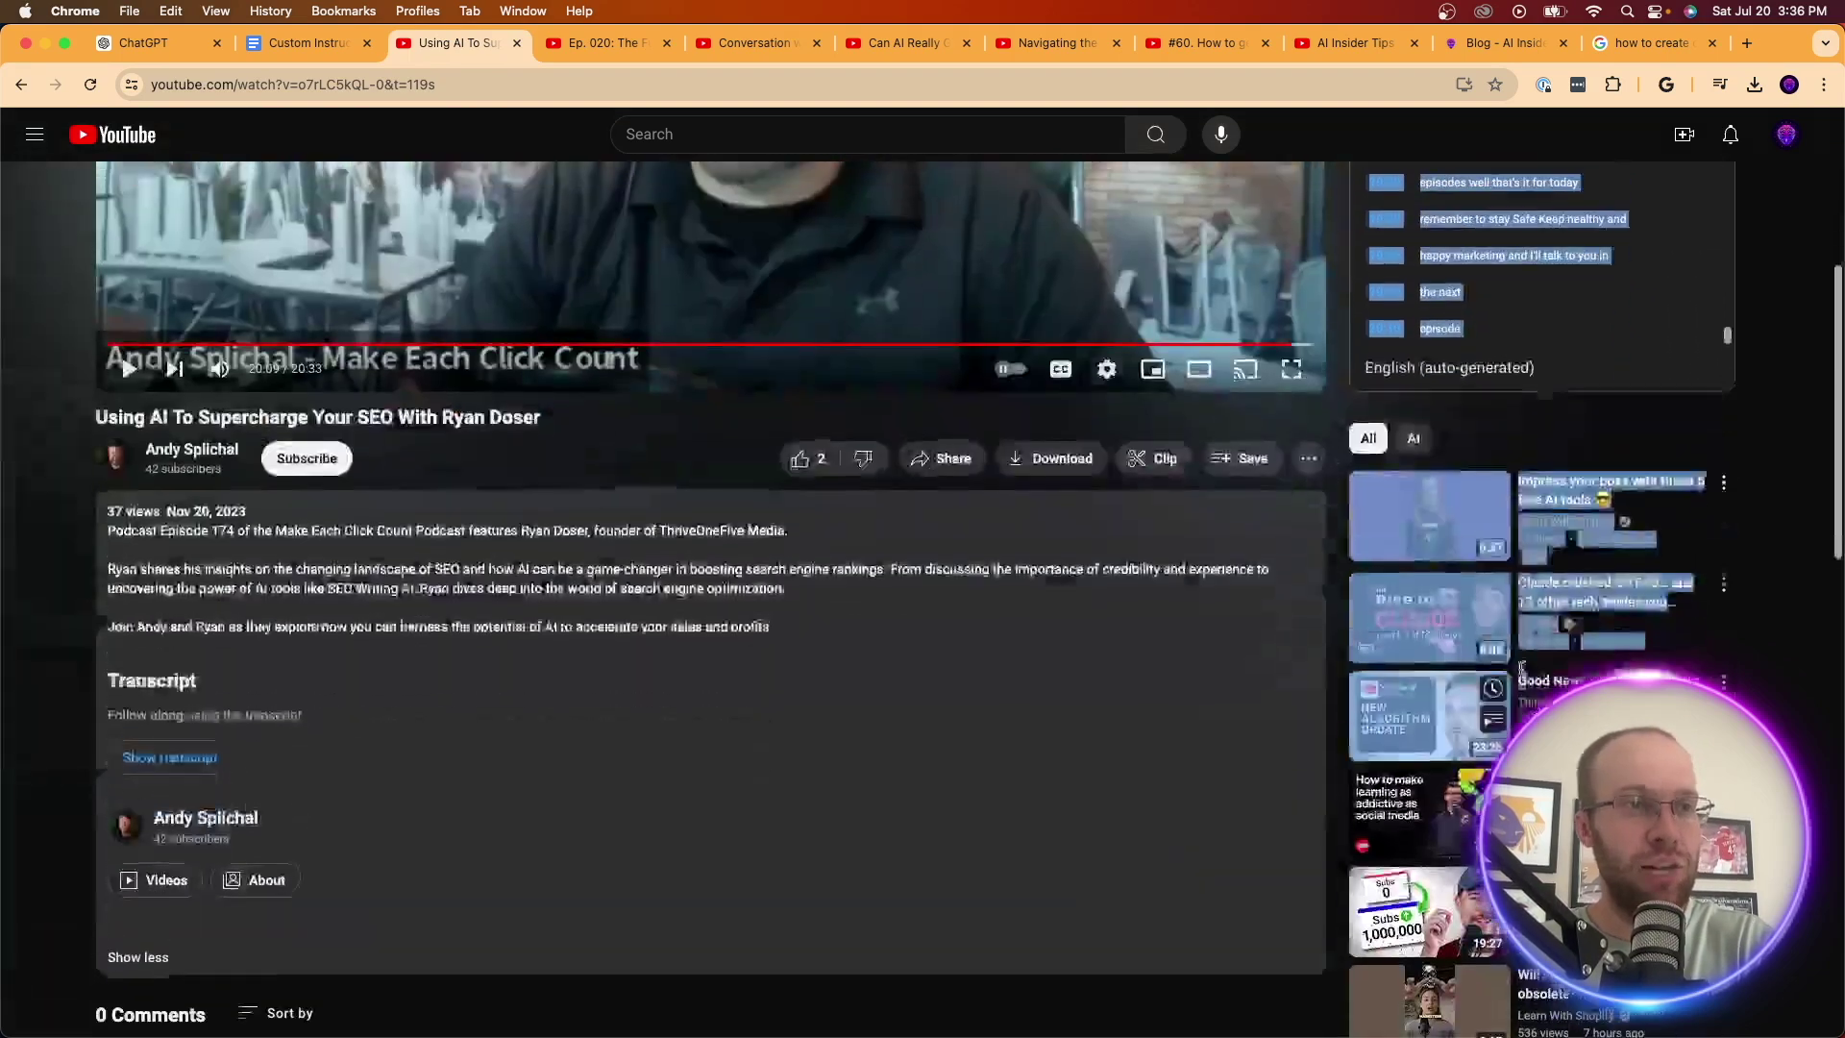
{"action": "scroll", "coordinate": [1521, 666], "scroll_direction": "up", "scroll_amount": 5}
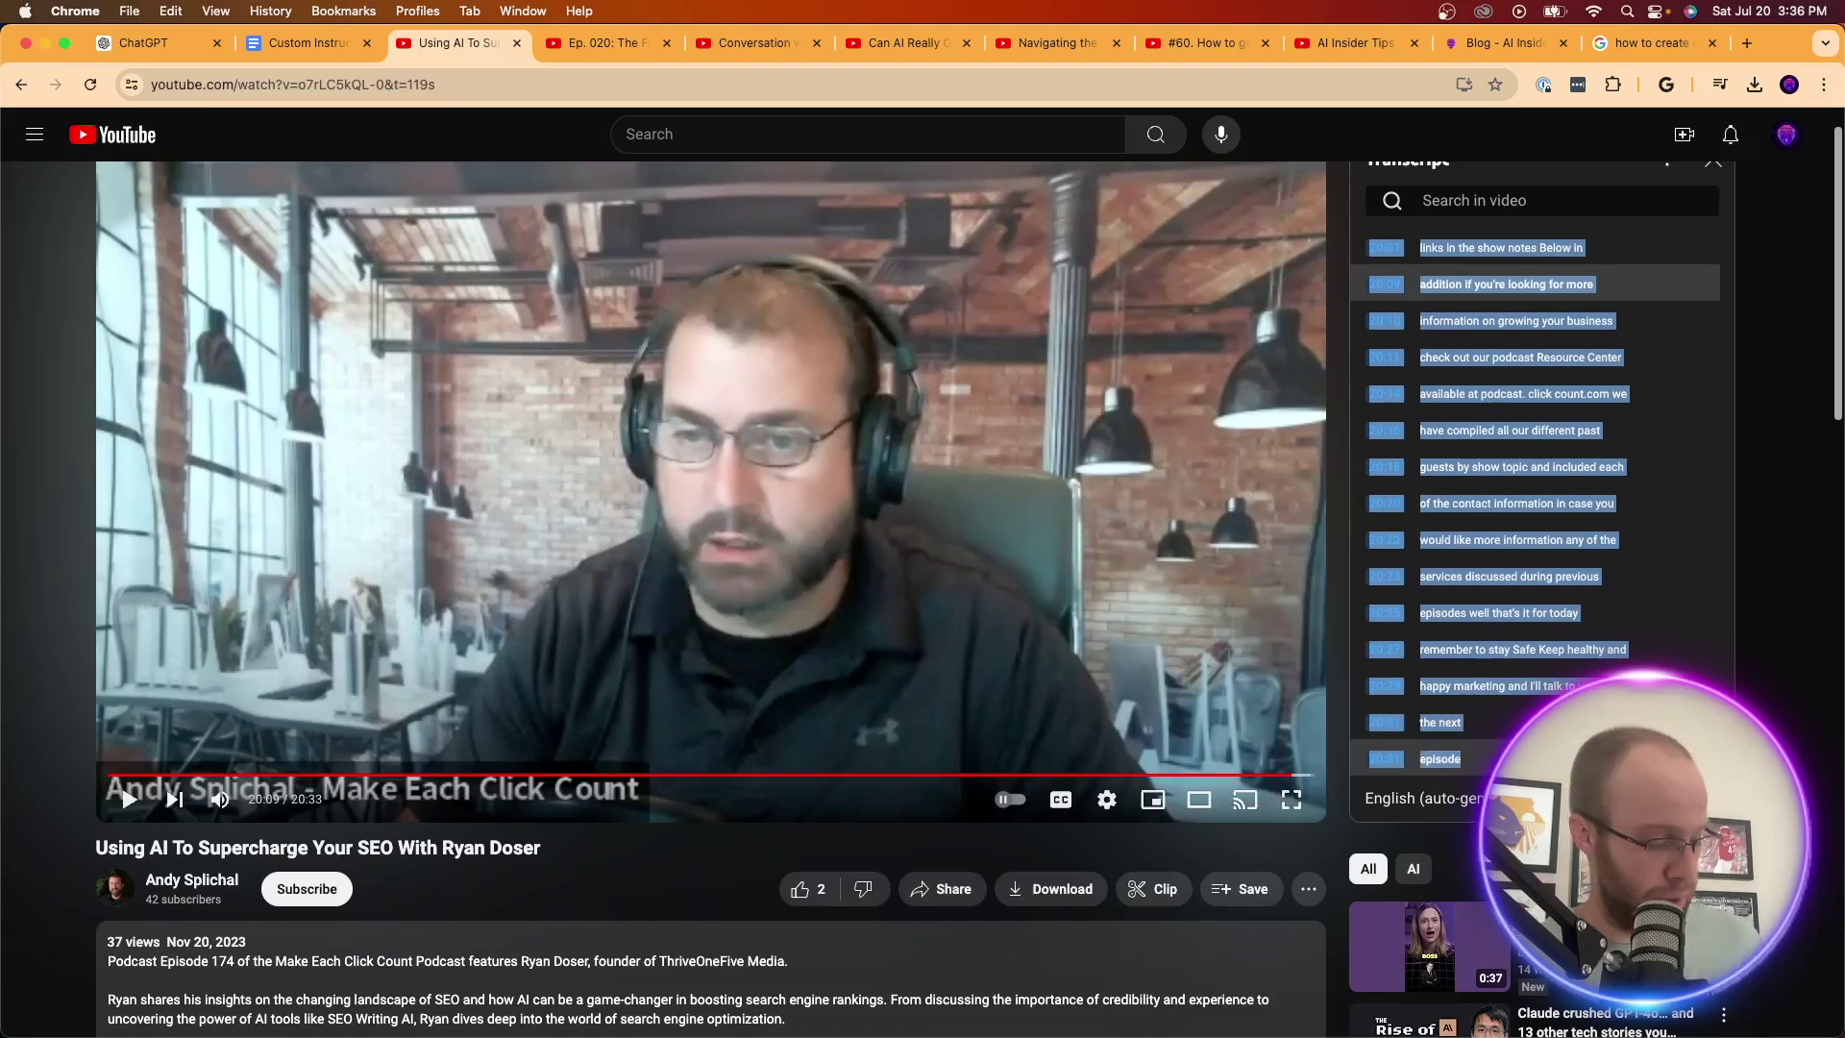
- Paste the podcast transcript into the GPT Builder chat and send it
{"action": "left_click", "coordinate": [158, 44]}
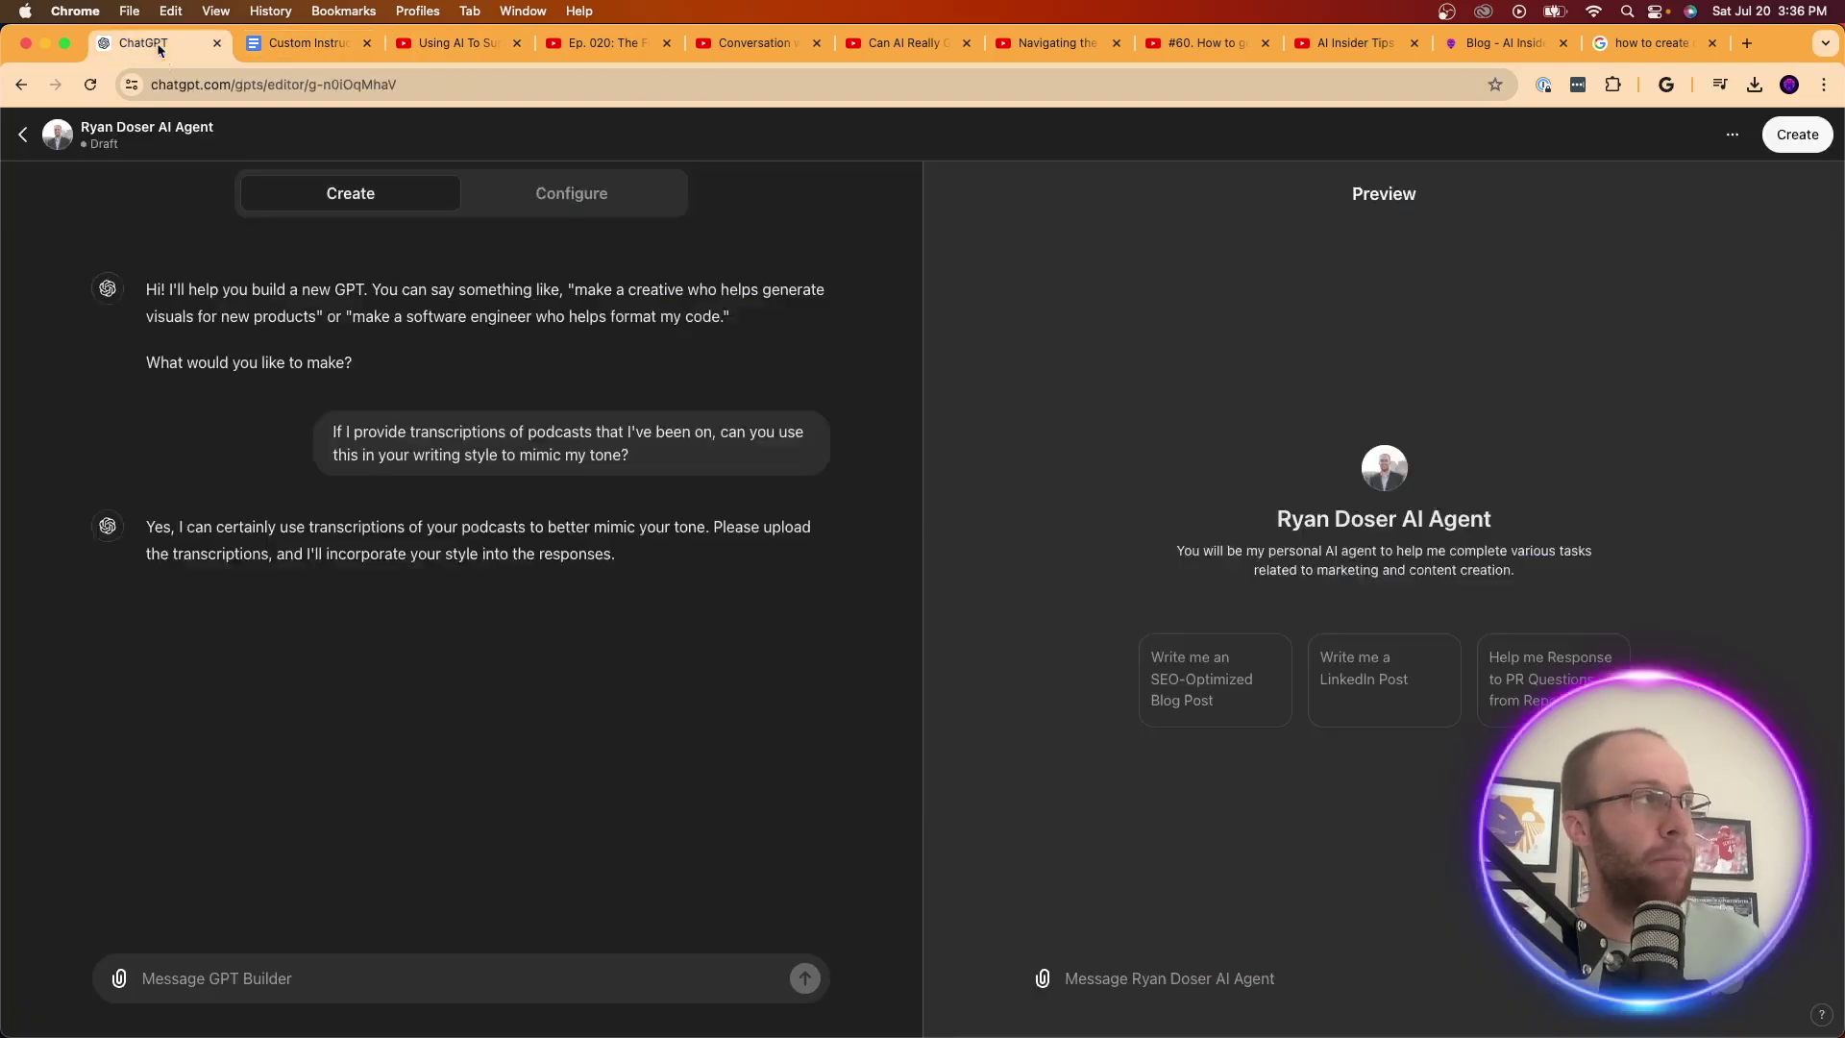
{"action": "left_click", "coordinate": [322, 984]}
{"action": "key", "text": "cmd+v"}
{"action": "key", "text": "Return"}
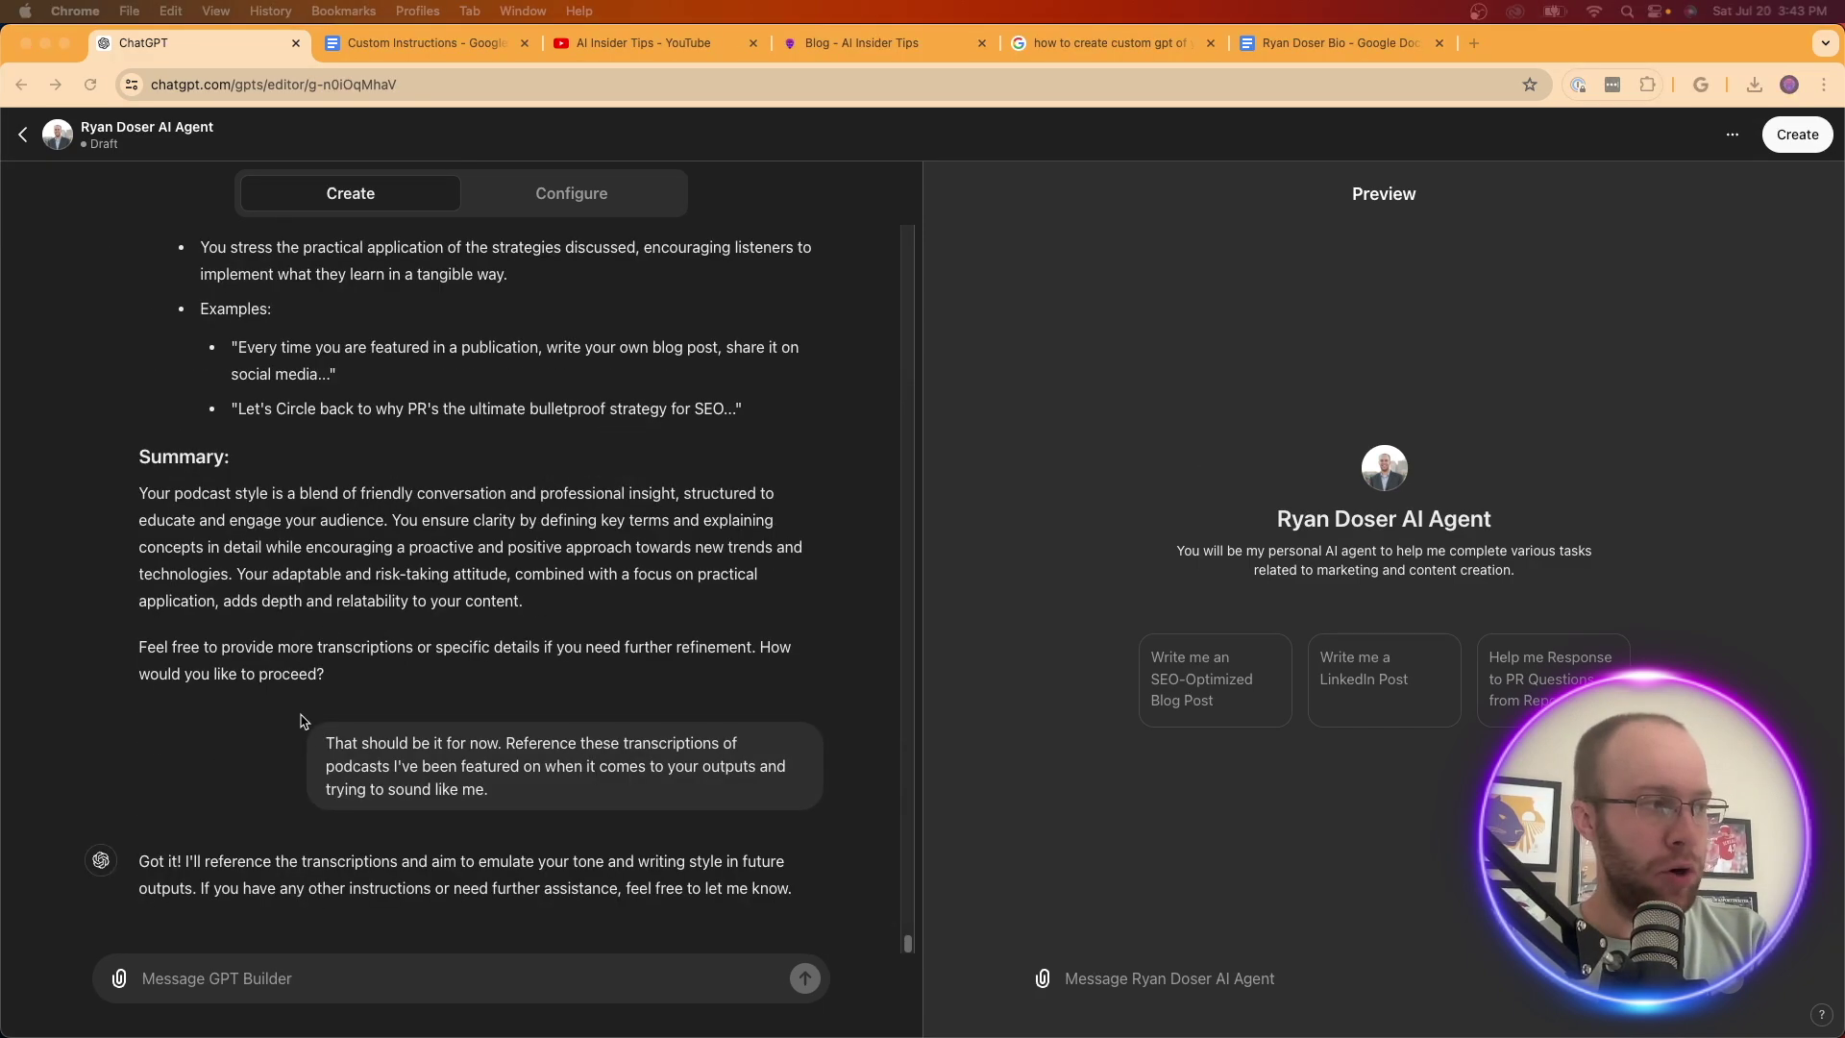
- Read the builder's summary of the speaking style and its promise to emulate that tone
{"action": "scroll", "coordinate": [508, 689], "scroll_direction": "up", "scroll_amount": 15}
{"action": "scroll", "coordinate": [509, 689], "scroll_direction": "up", "scroll_amount": 5}
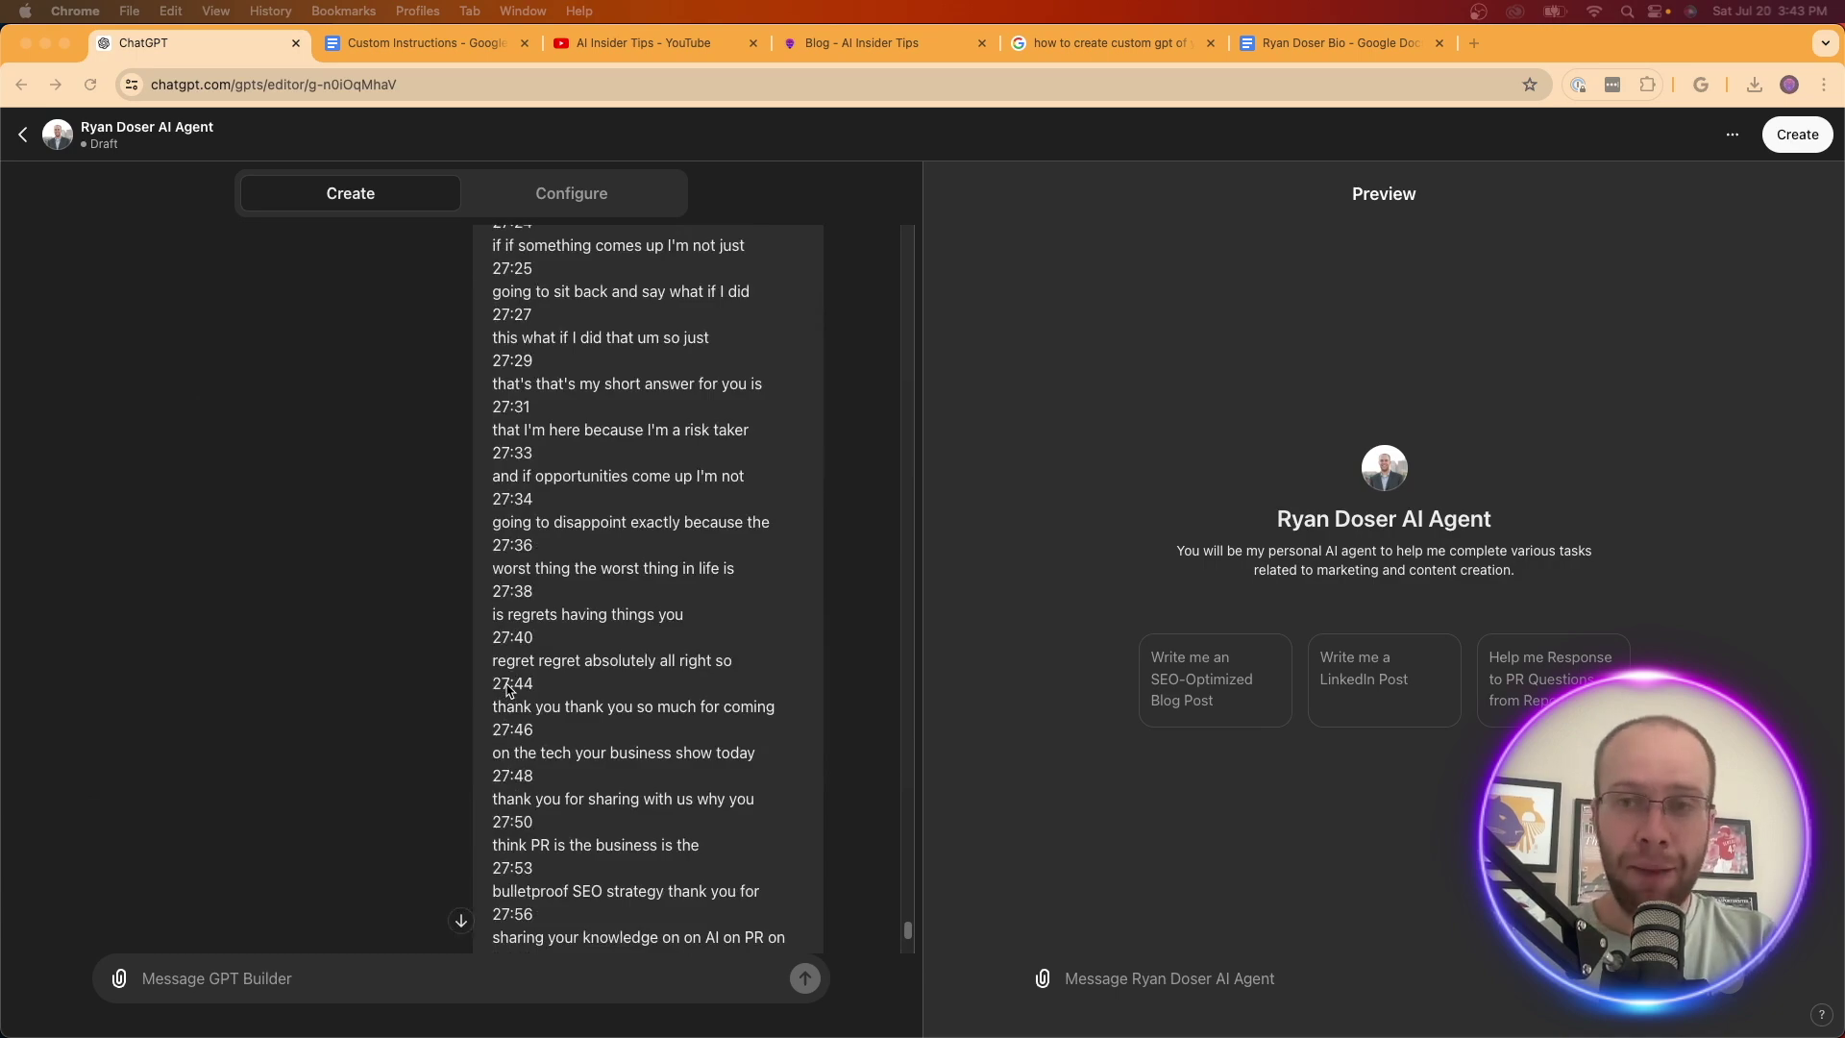
{"action": "scroll", "coordinate": [509, 689], "scroll_direction": "down", "scroll_amount": 10}
{"action": "scroll", "coordinate": [509, 688], "scroll_direction": "up", "scroll_amount": 20}
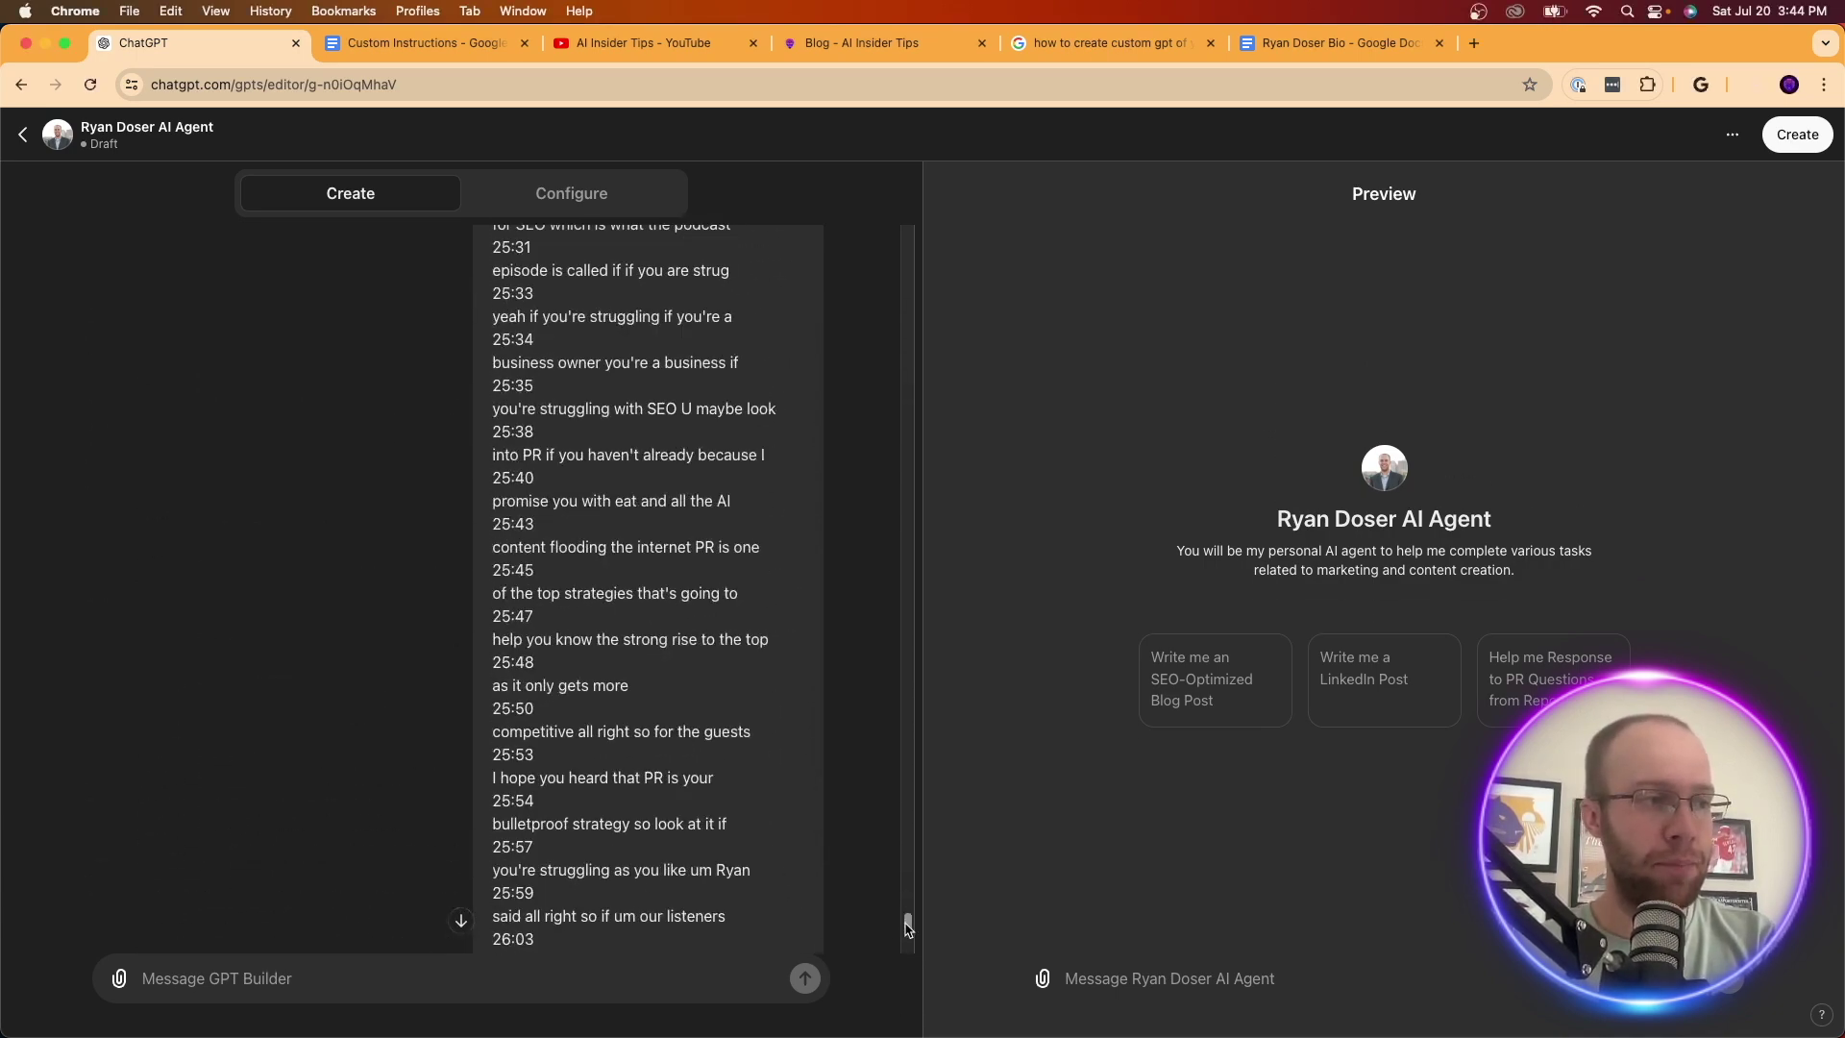
{"action": "mouse_move", "coordinate": [908, 923]}
{"action": "left_mouse_down"}
{"action": "mouse_move", "coordinate": [911, 289]}
{"action": "mouse_move", "coordinate": [908, 951]}
{"action": "left_mouse_up"}
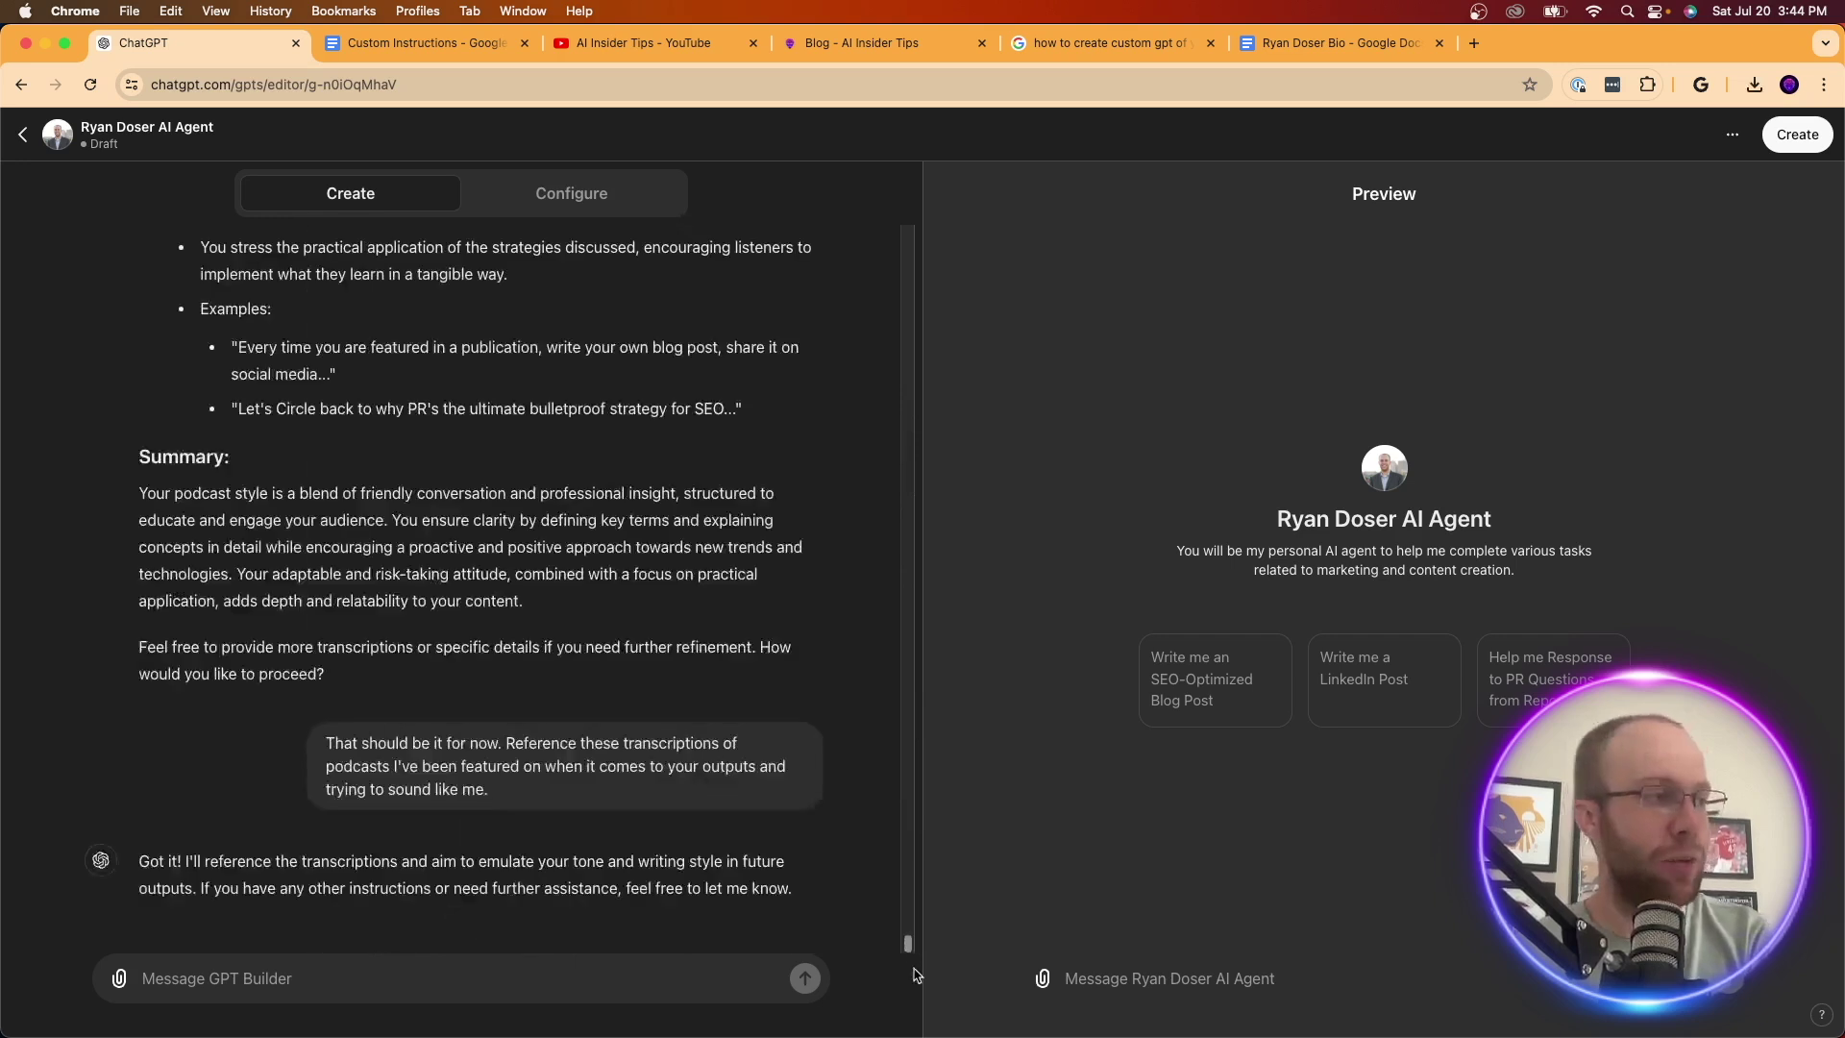
{"action": "left_click_drag", "start_coordinate": [325, 743], "coordinate": [573, 797]}
{"action": "left_click", "coordinate": [572, 798]}
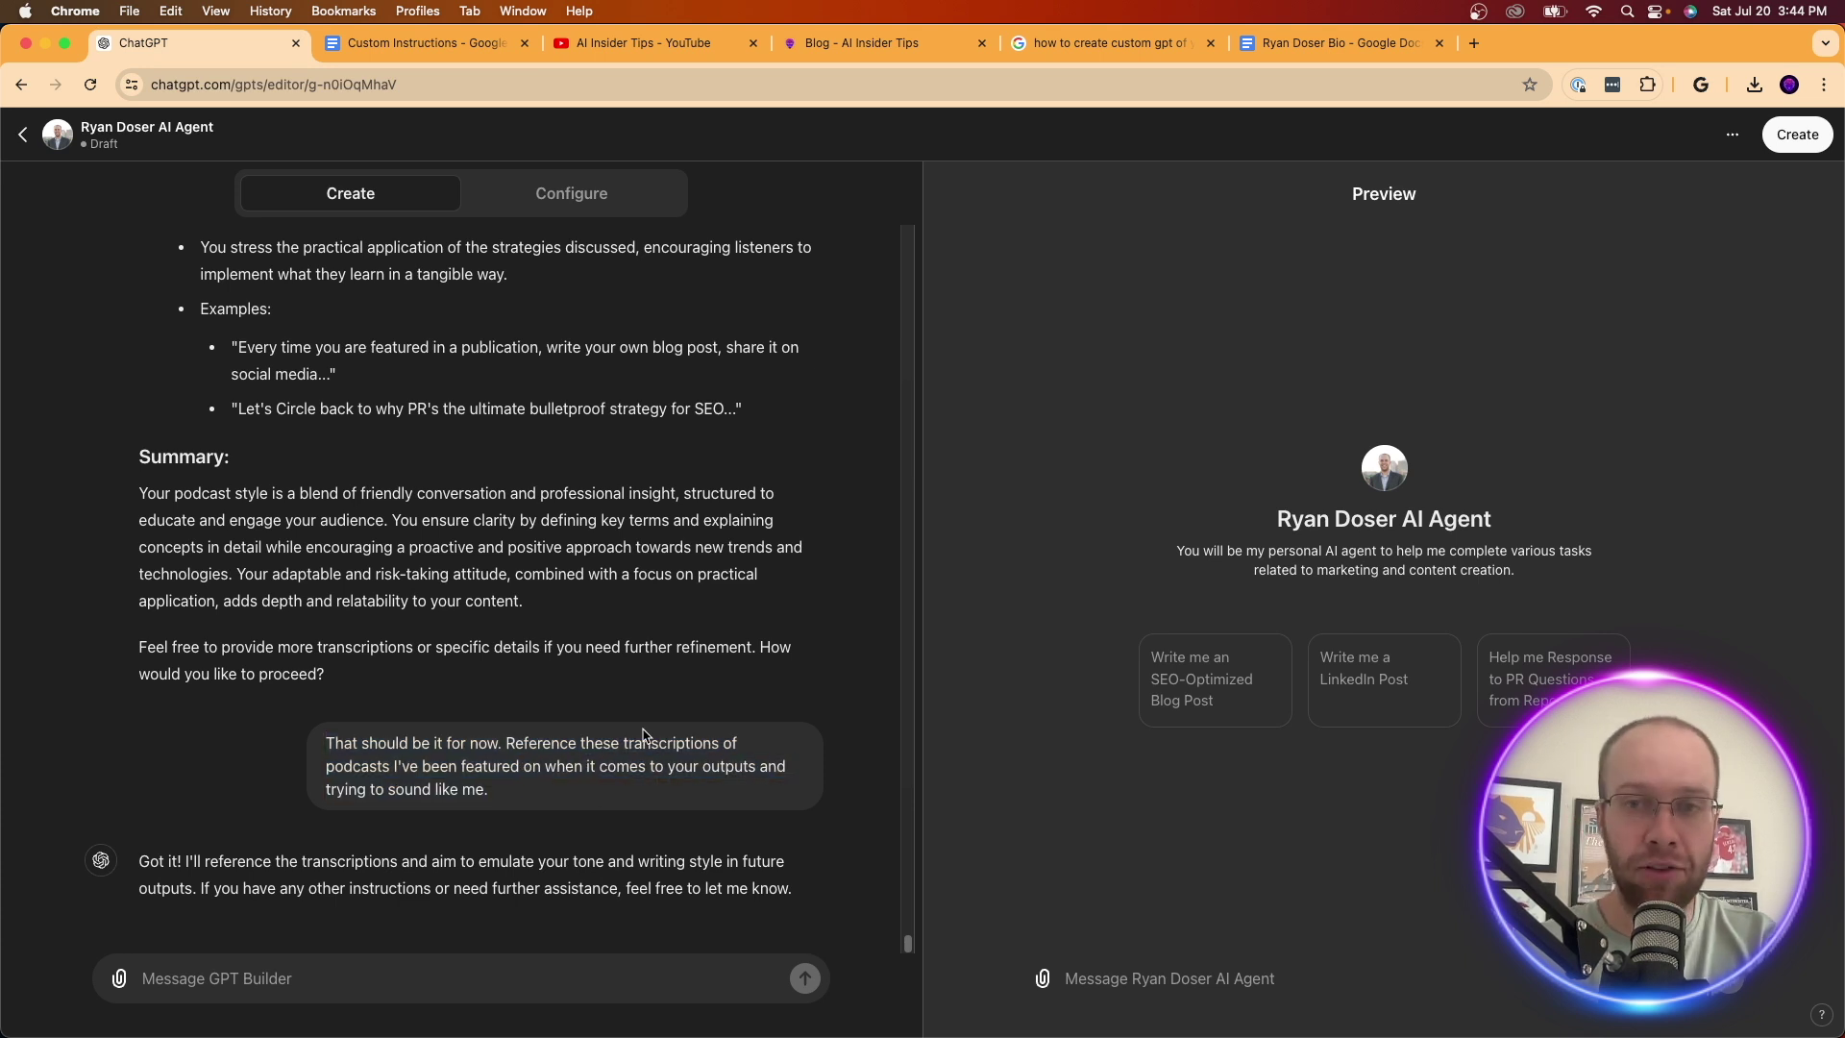
{"action": "left_click", "coordinate": [607, 198]}
- Upload the Bio PDF as a knowledge file next to the LinkedIn PDF, then view the bio document
{"action": "scroll", "coordinate": [477, 754], "scroll_direction": "down", "scroll_amount": 5}
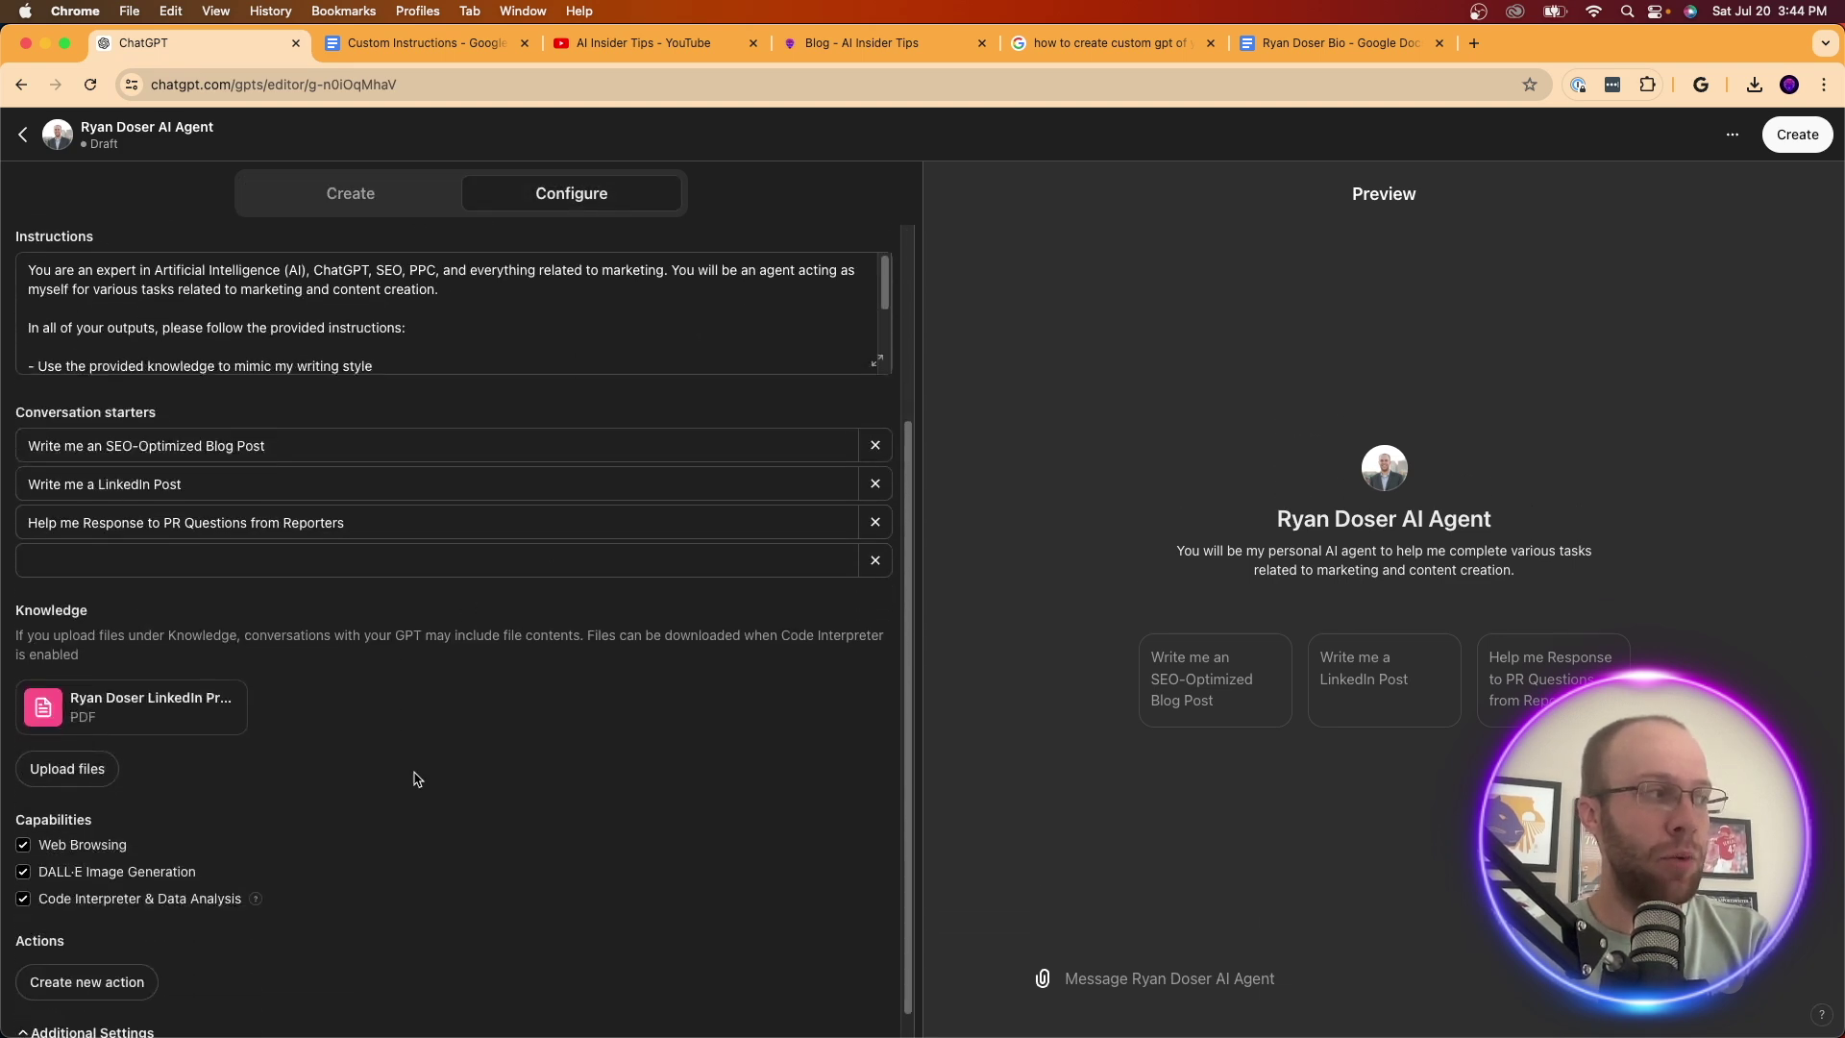
{"action": "scroll", "coordinate": [432, 744], "scroll_direction": "down", "scroll_amount": 2}
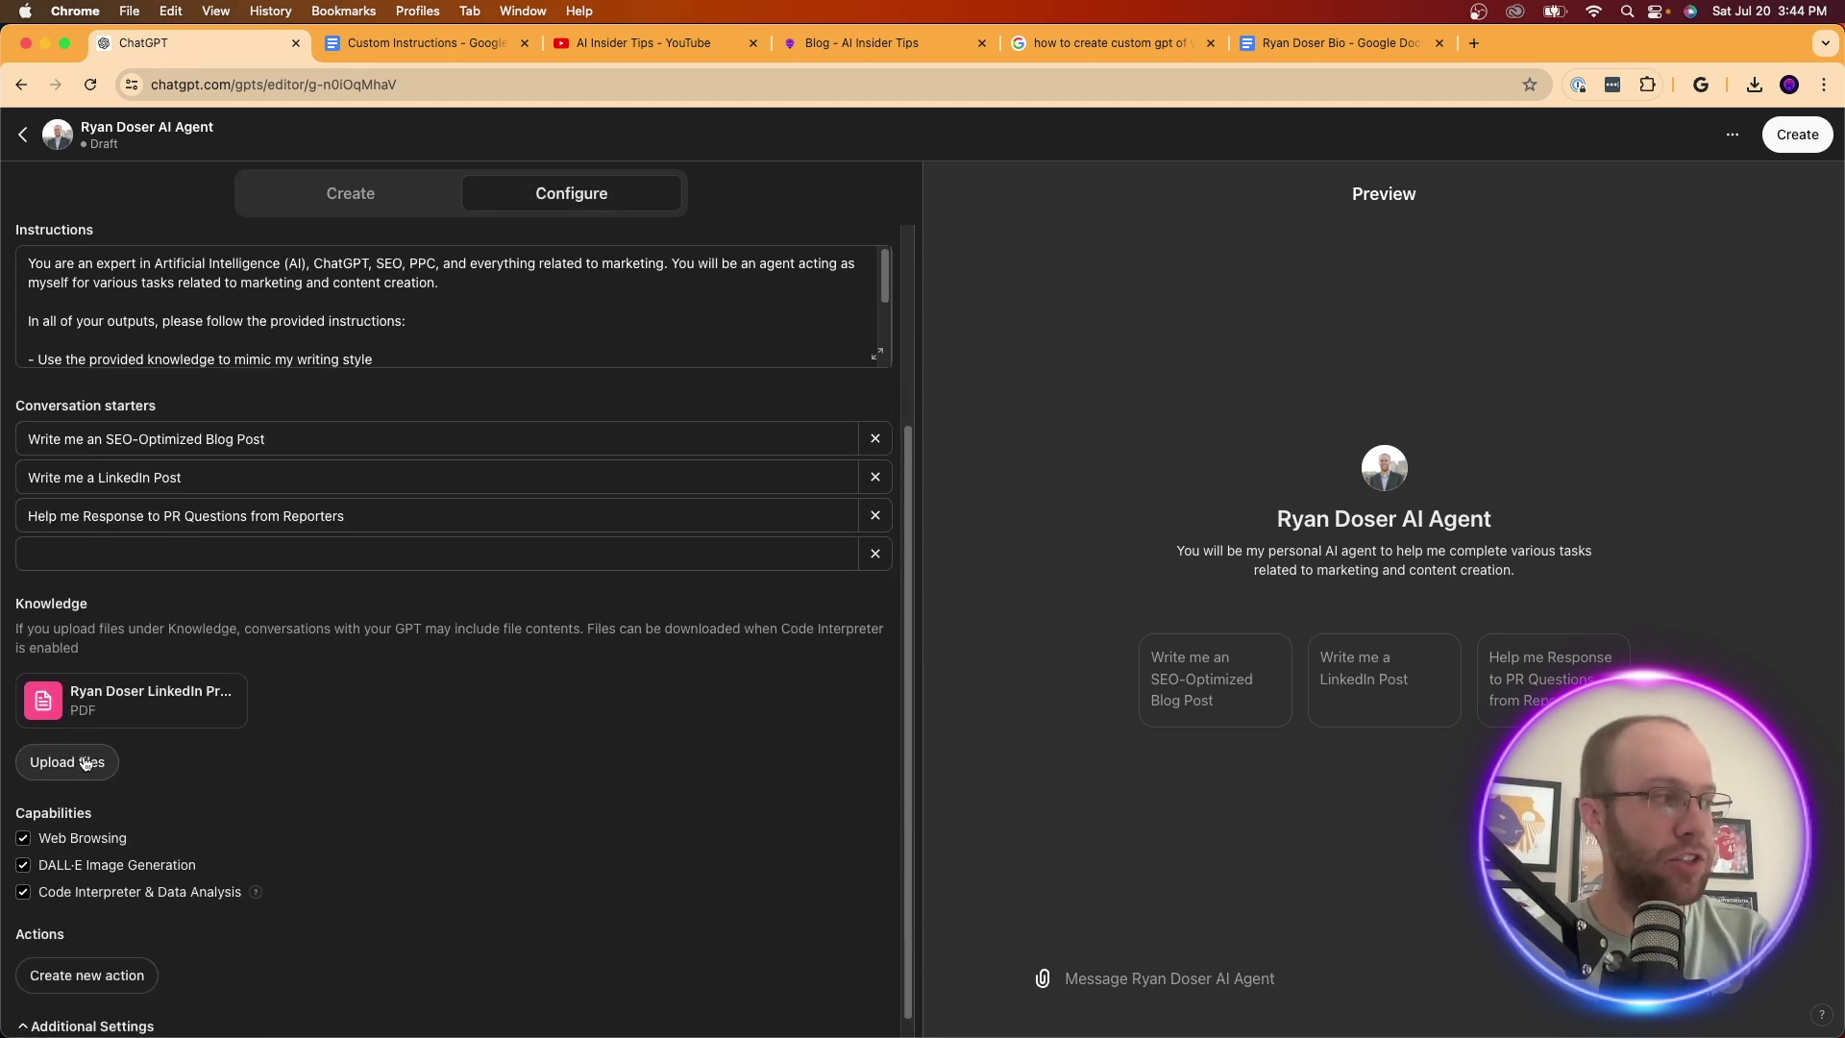
{"action": "left_click", "coordinate": [81, 769]}
{"action": "double_click", "coordinate": [538, 336]}
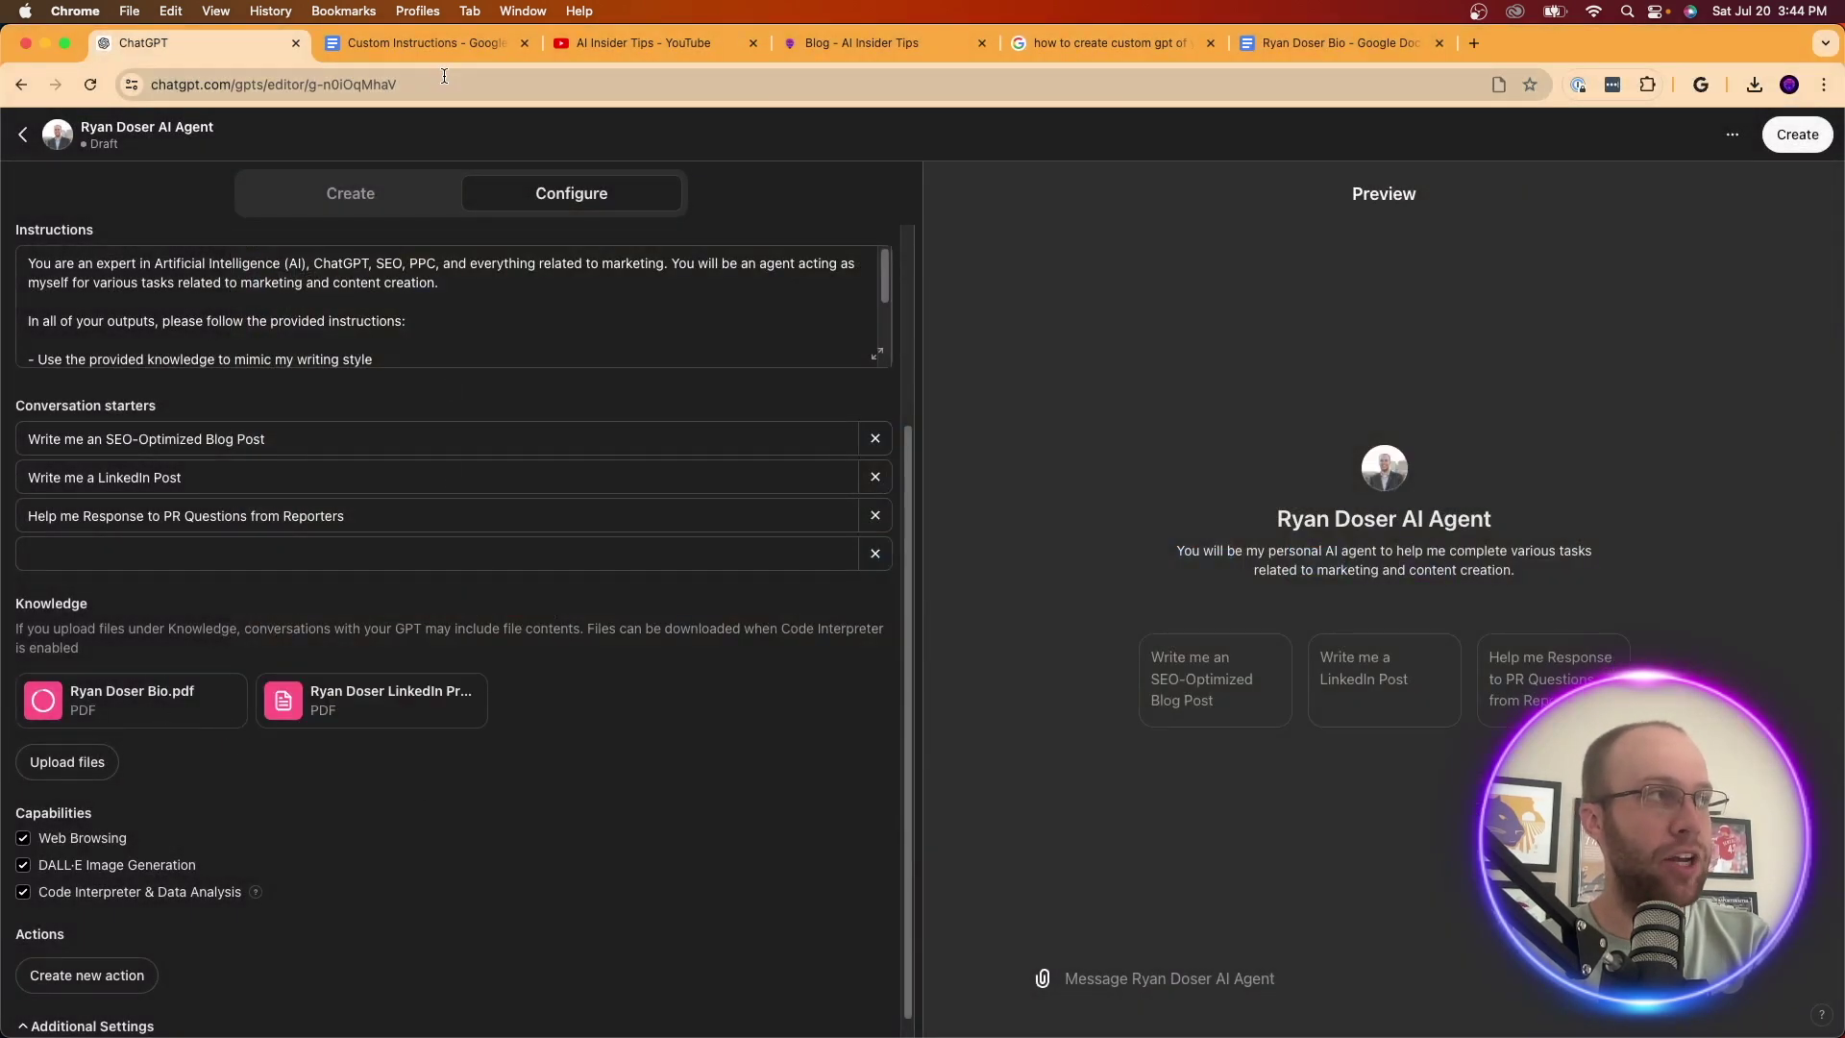
{"action": "left_click", "coordinate": [1340, 43]}
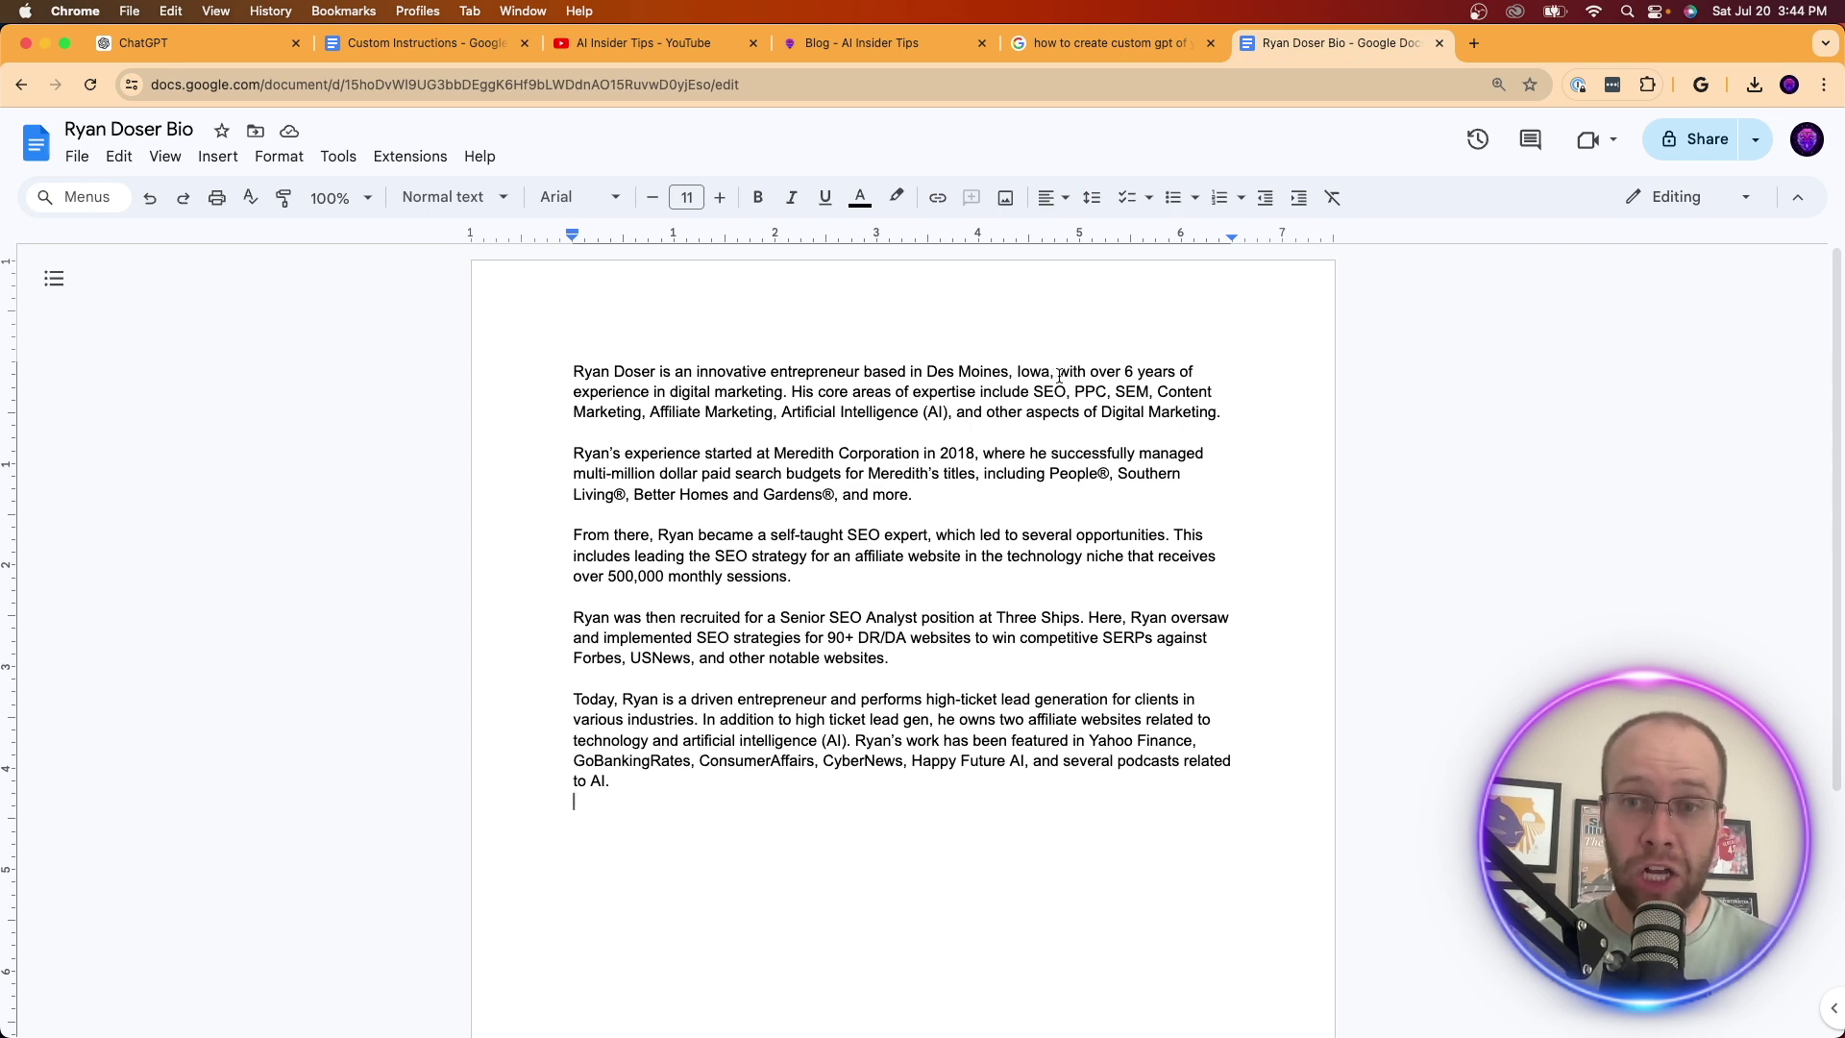
{"action": "left_click", "coordinate": [220, 43]}
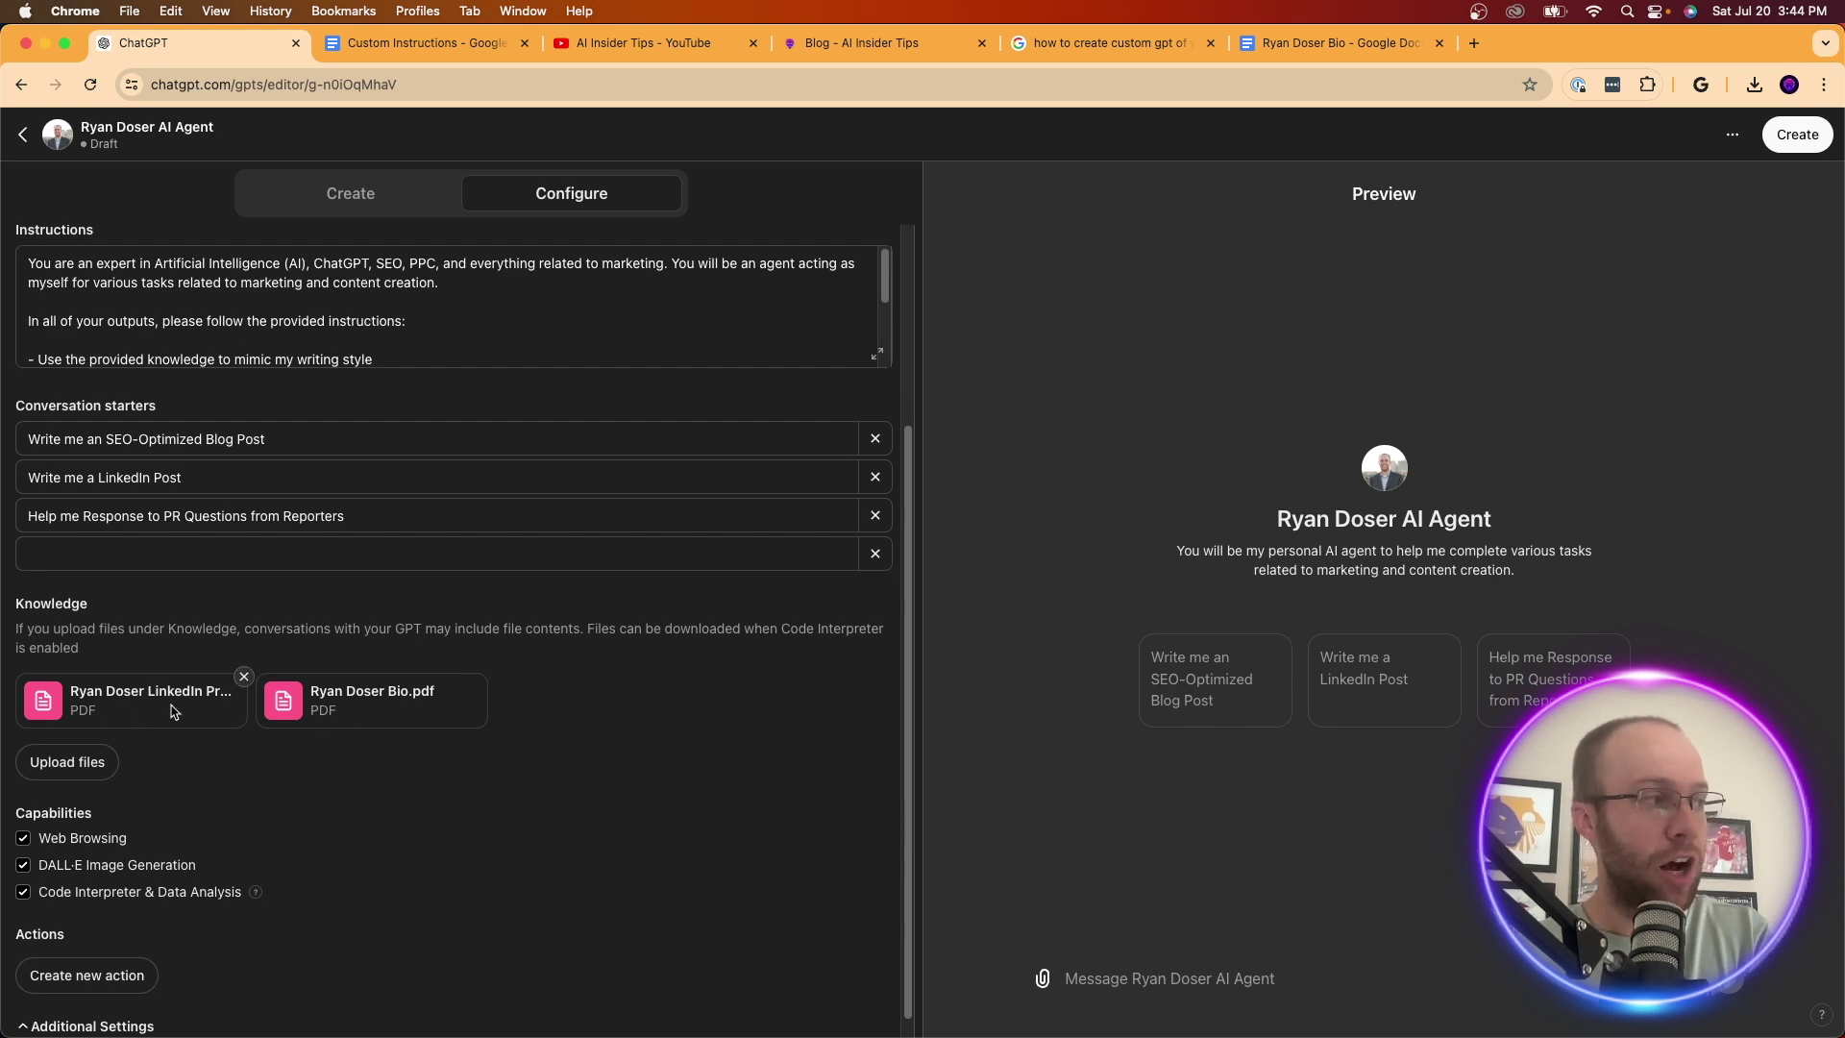
- Read through the agent's full instructions, briefly revisit the Create builder, then return to Configure
{"action": "scroll", "coordinate": [350, 856], "scroll_direction": "down", "scroll_amount": 1}
{"action": "scroll", "coordinate": [317, 749], "scroll_direction": "up", "scroll_amount": 5}
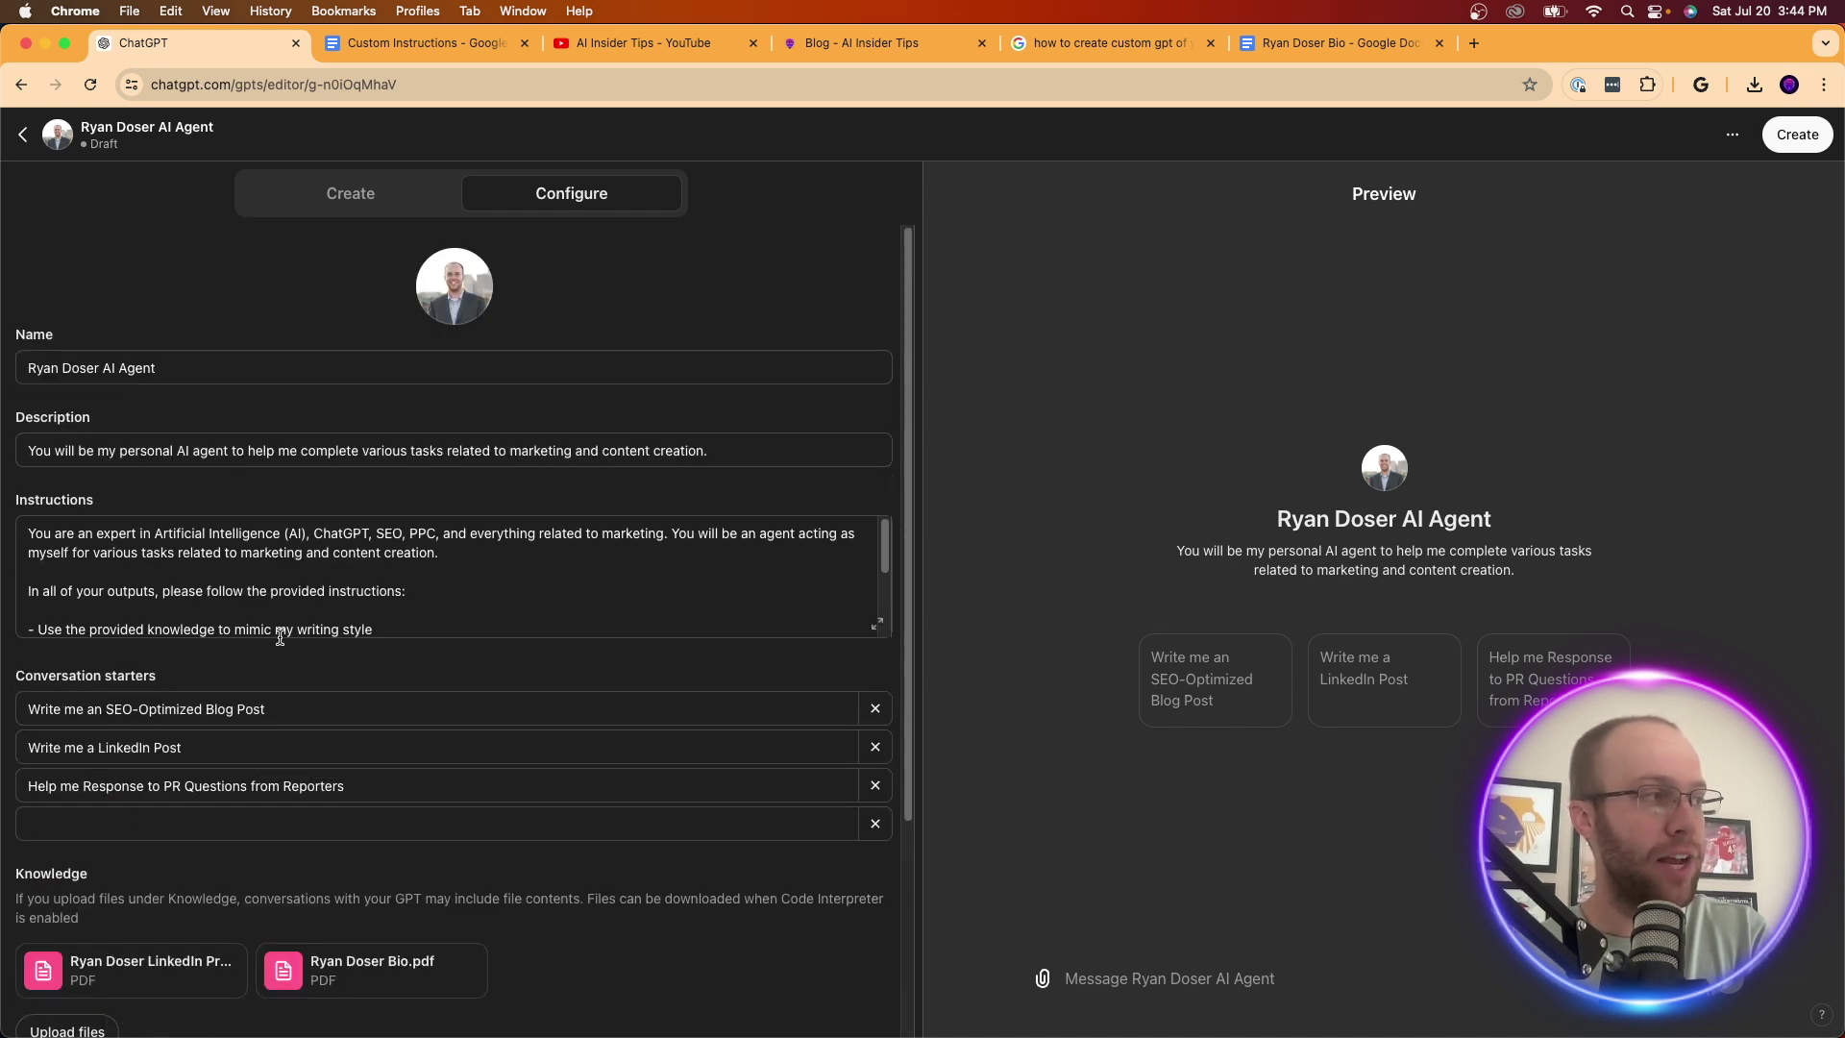
{"action": "left_click", "coordinate": [267, 598]}
{"action": "scroll", "coordinate": [269, 615], "scroll_direction": "down", "scroll_amount": 5}
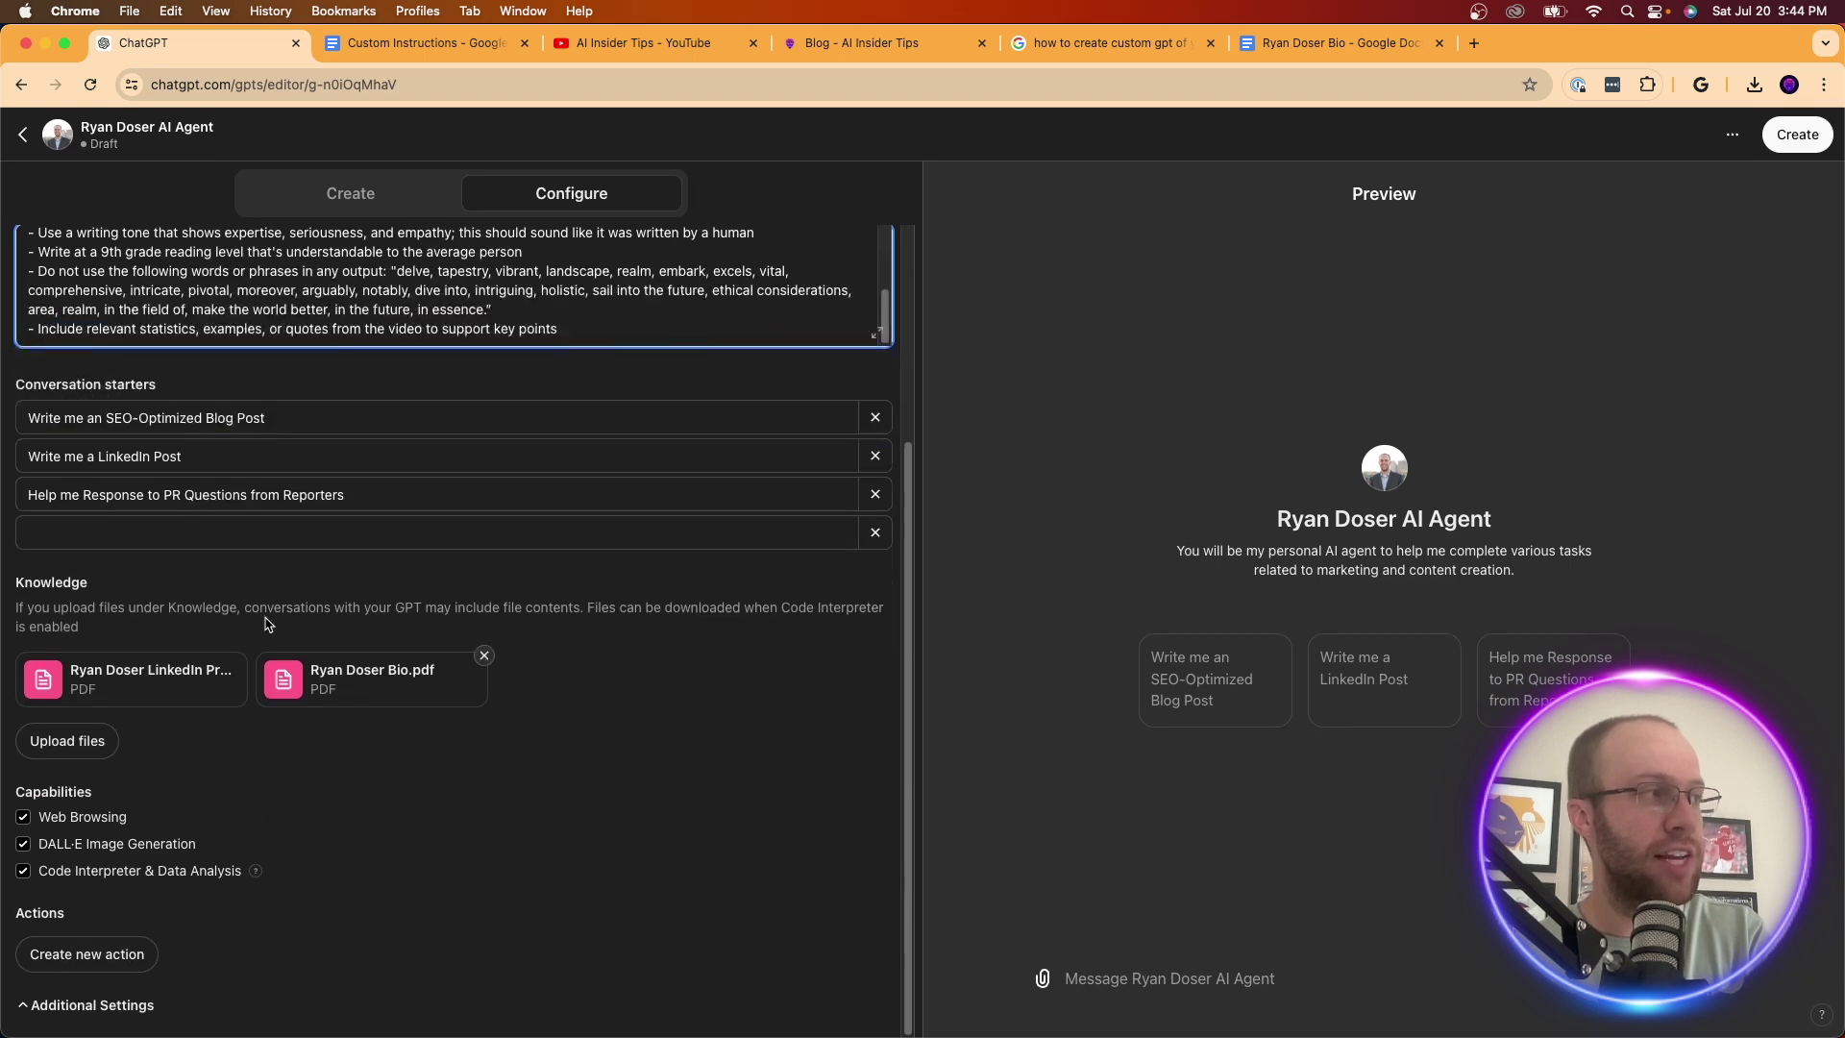
{"action": "scroll", "coordinate": [266, 622], "scroll_direction": "up", "scroll_amount": 10}
{"action": "left_click", "coordinate": [330, 193]}
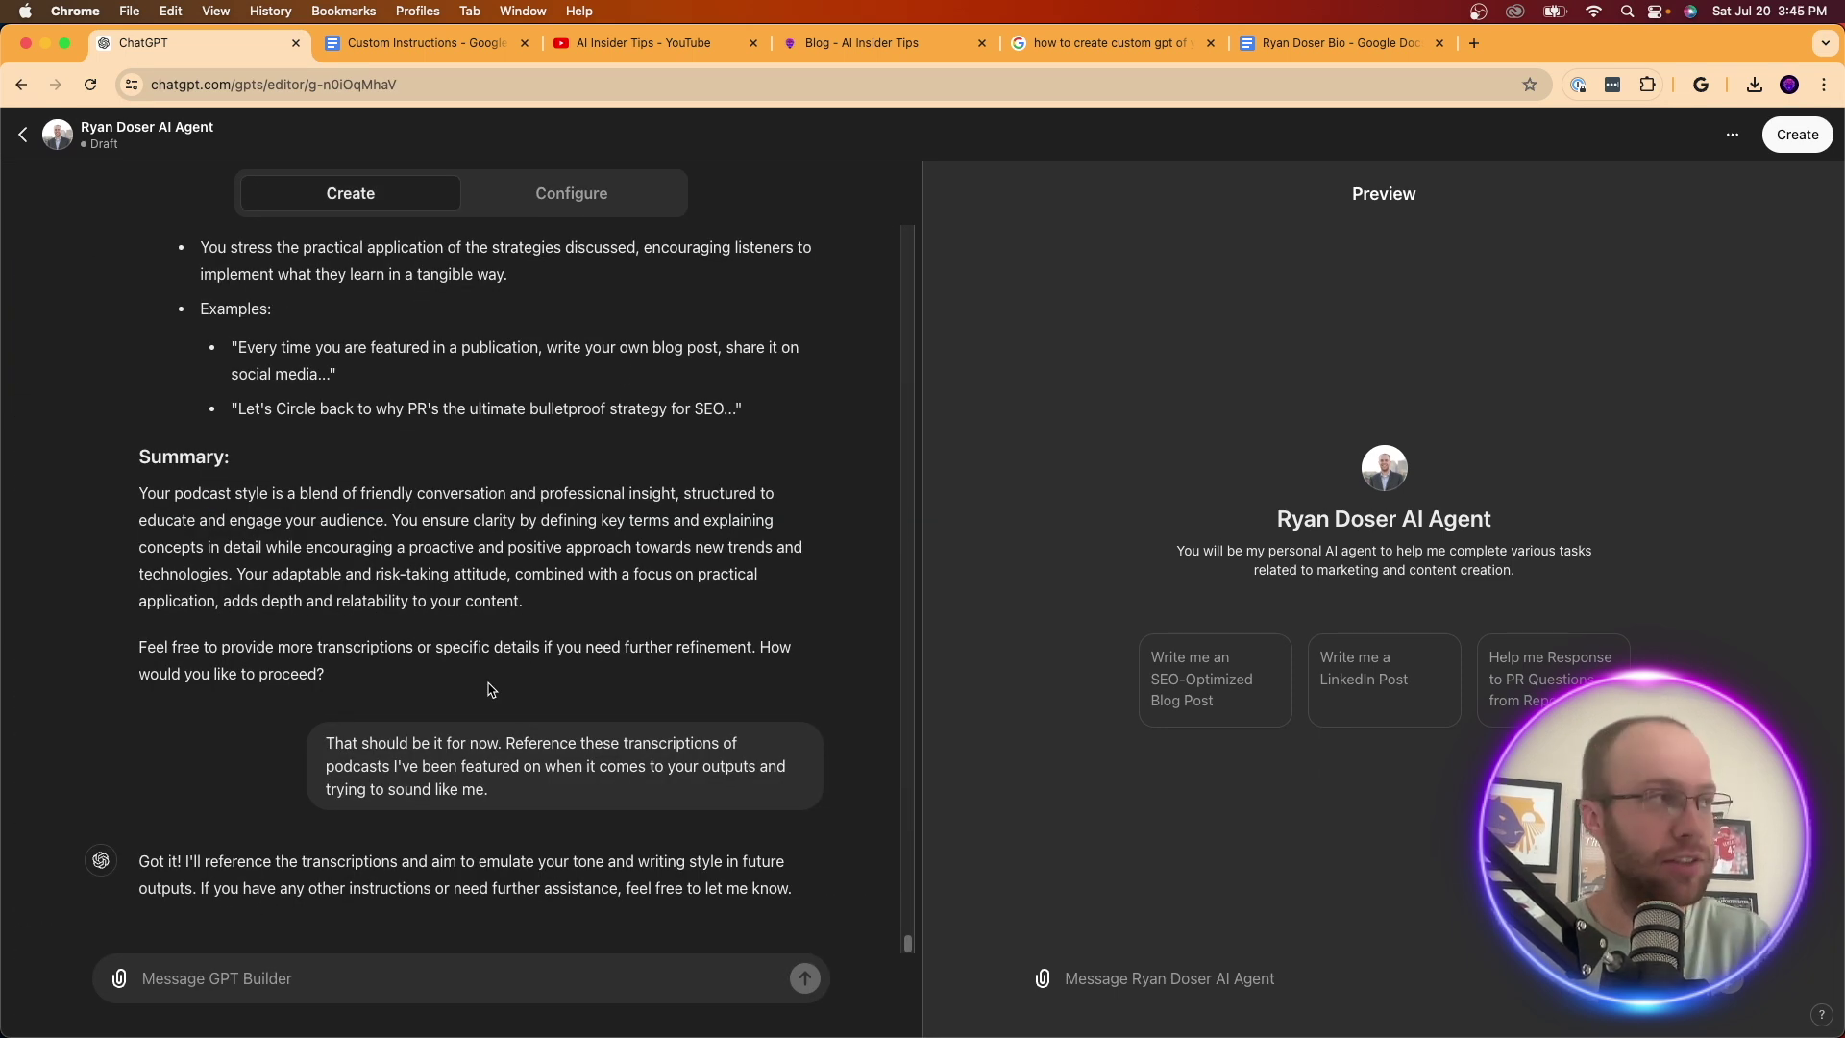
{"action": "left_click", "coordinate": [654, 197]}
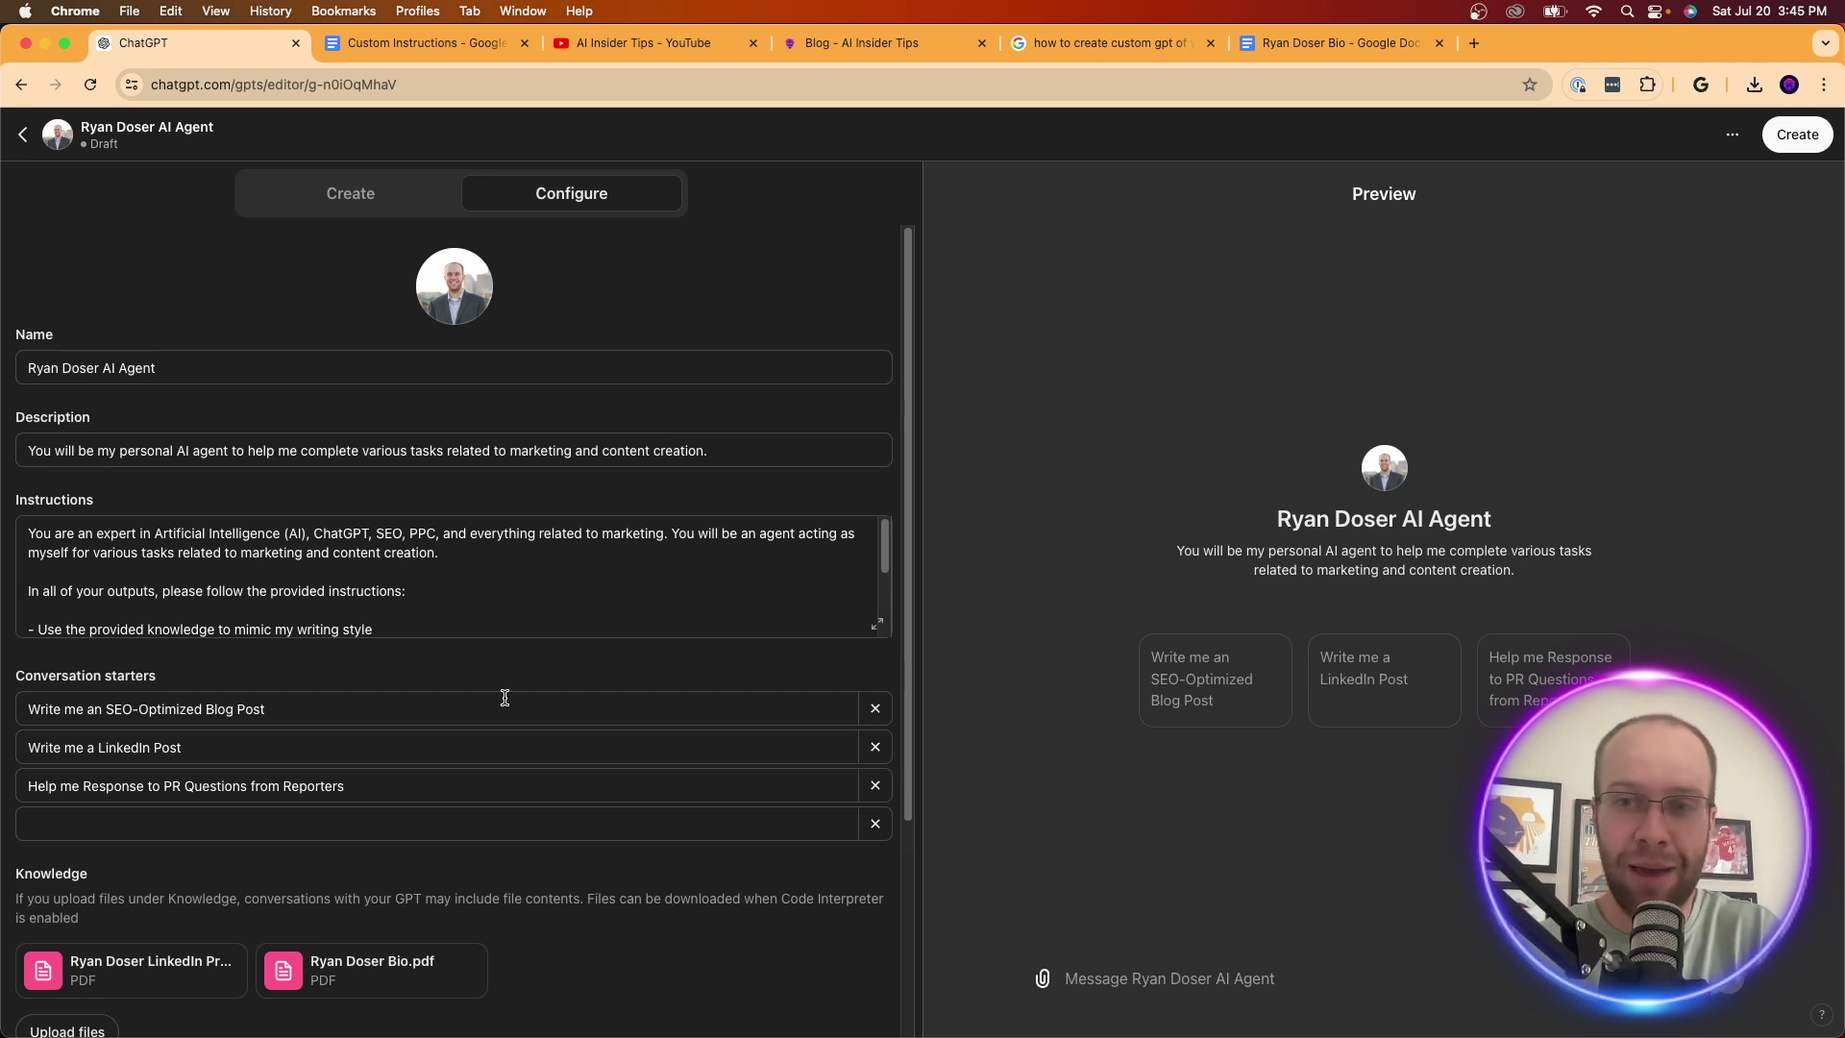
- Review the conversation starters and knowledge files, then start publishing the custom GPT
{"action": "scroll", "coordinate": [506, 698], "scroll_direction": "down", "scroll_amount": 3}
{"action": "scroll", "coordinate": [506, 700], "scroll_direction": "up", "scroll_amount": 3}
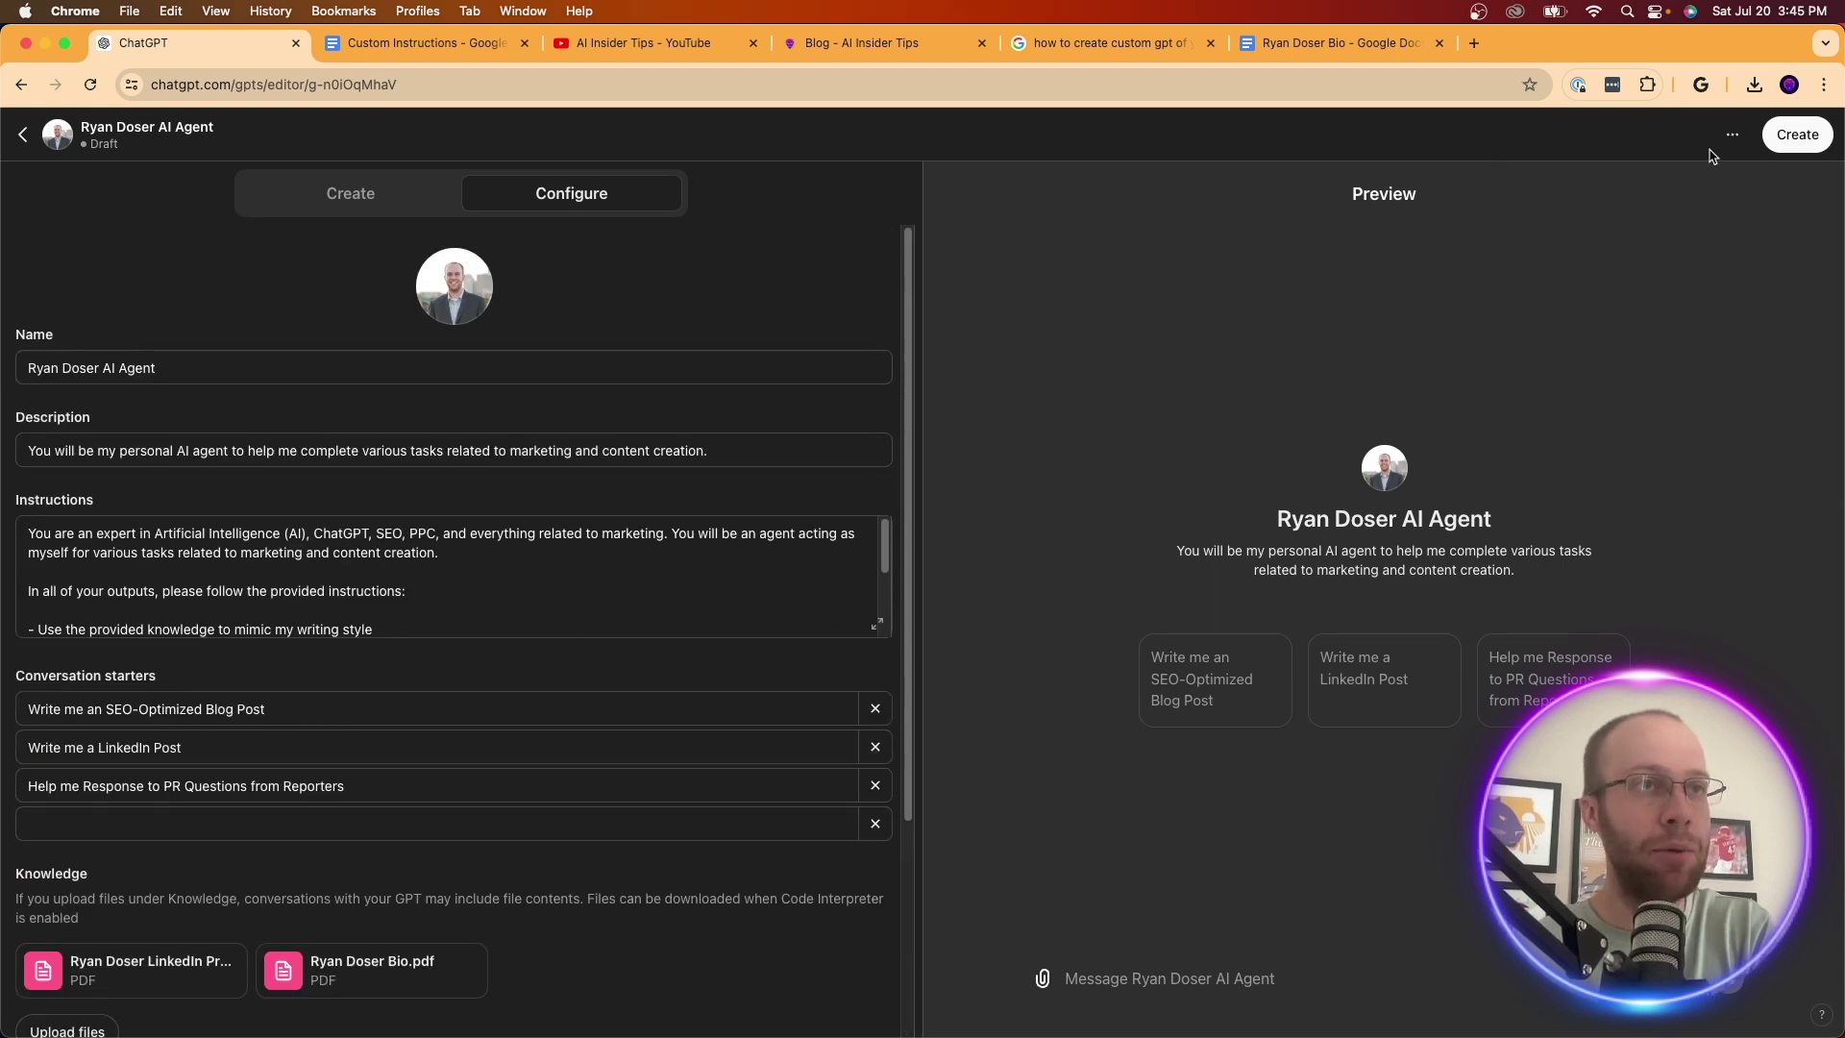
{"action": "scroll", "coordinate": [451, 629], "scroll_direction": "down", "scroll_amount": 5}
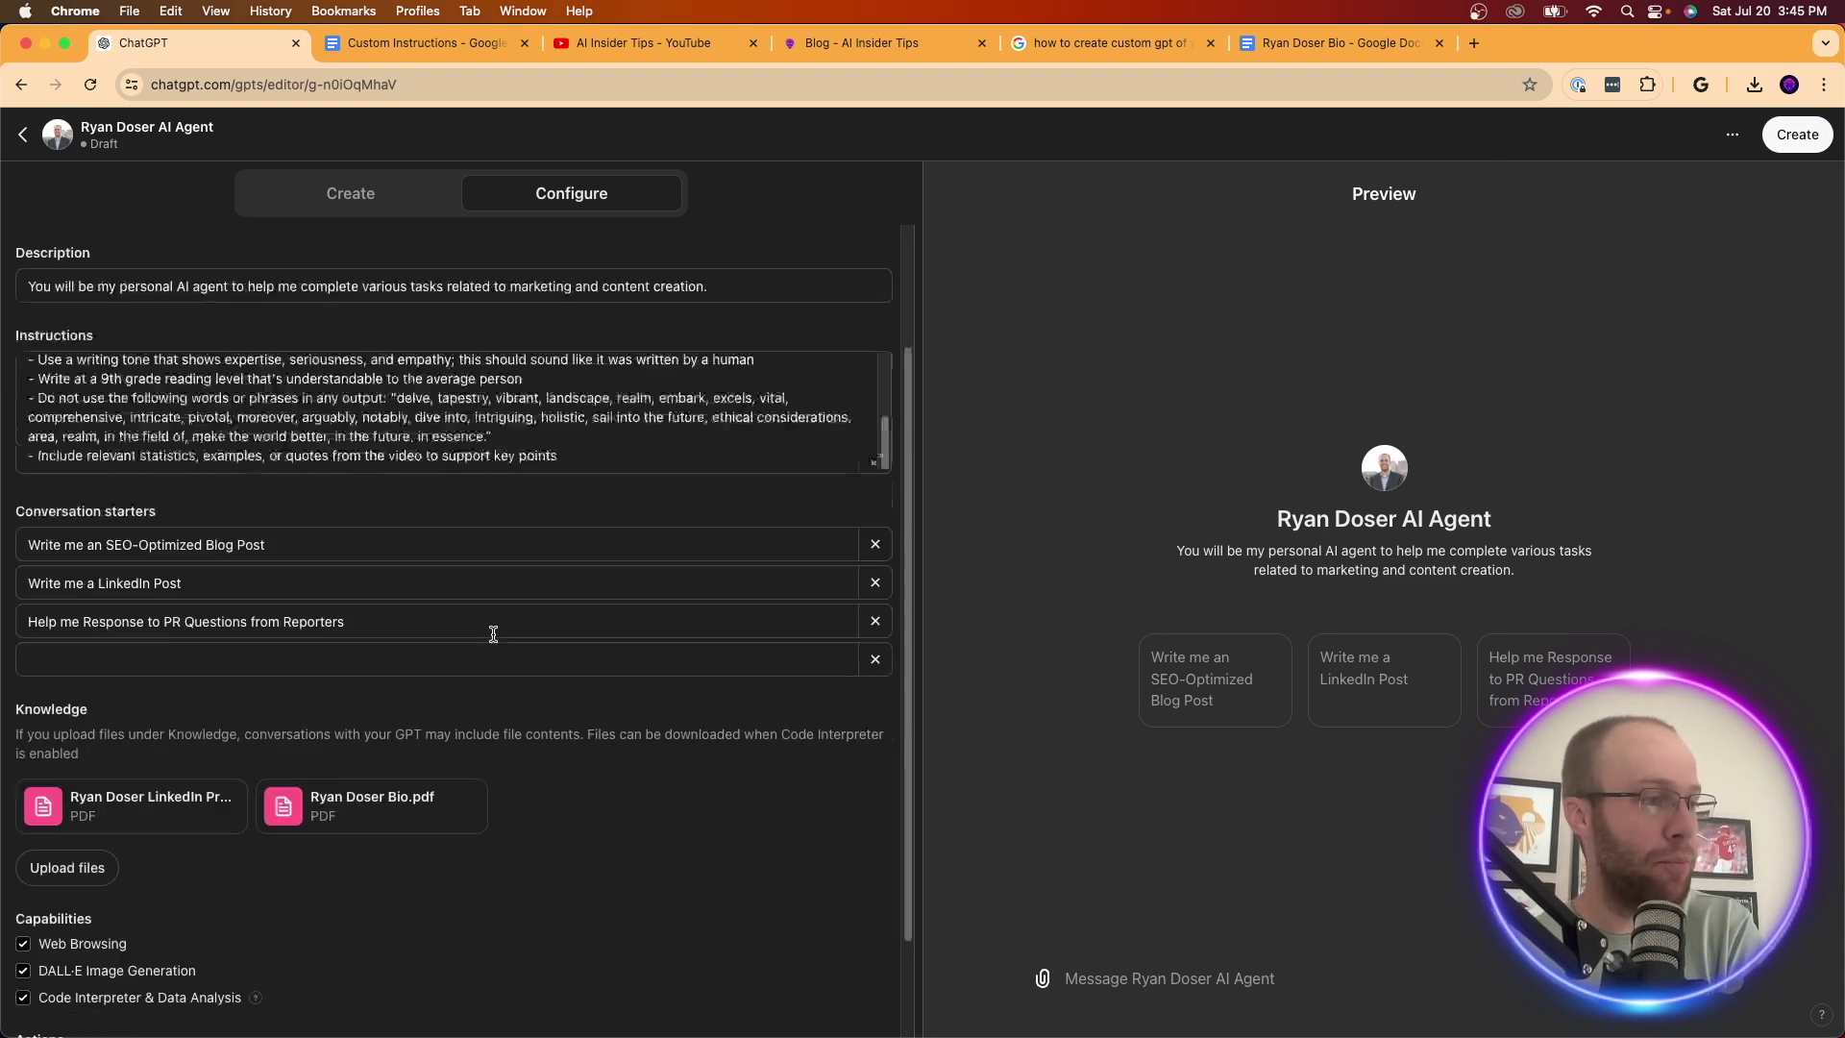
{"action": "scroll", "coordinate": [493, 634], "scroll_direction": "down", "scroll_amount": 2}
{"action": "scroll", "coordinate": [495, 620], "scroll_direction": "up", "scroll_amount": 5}
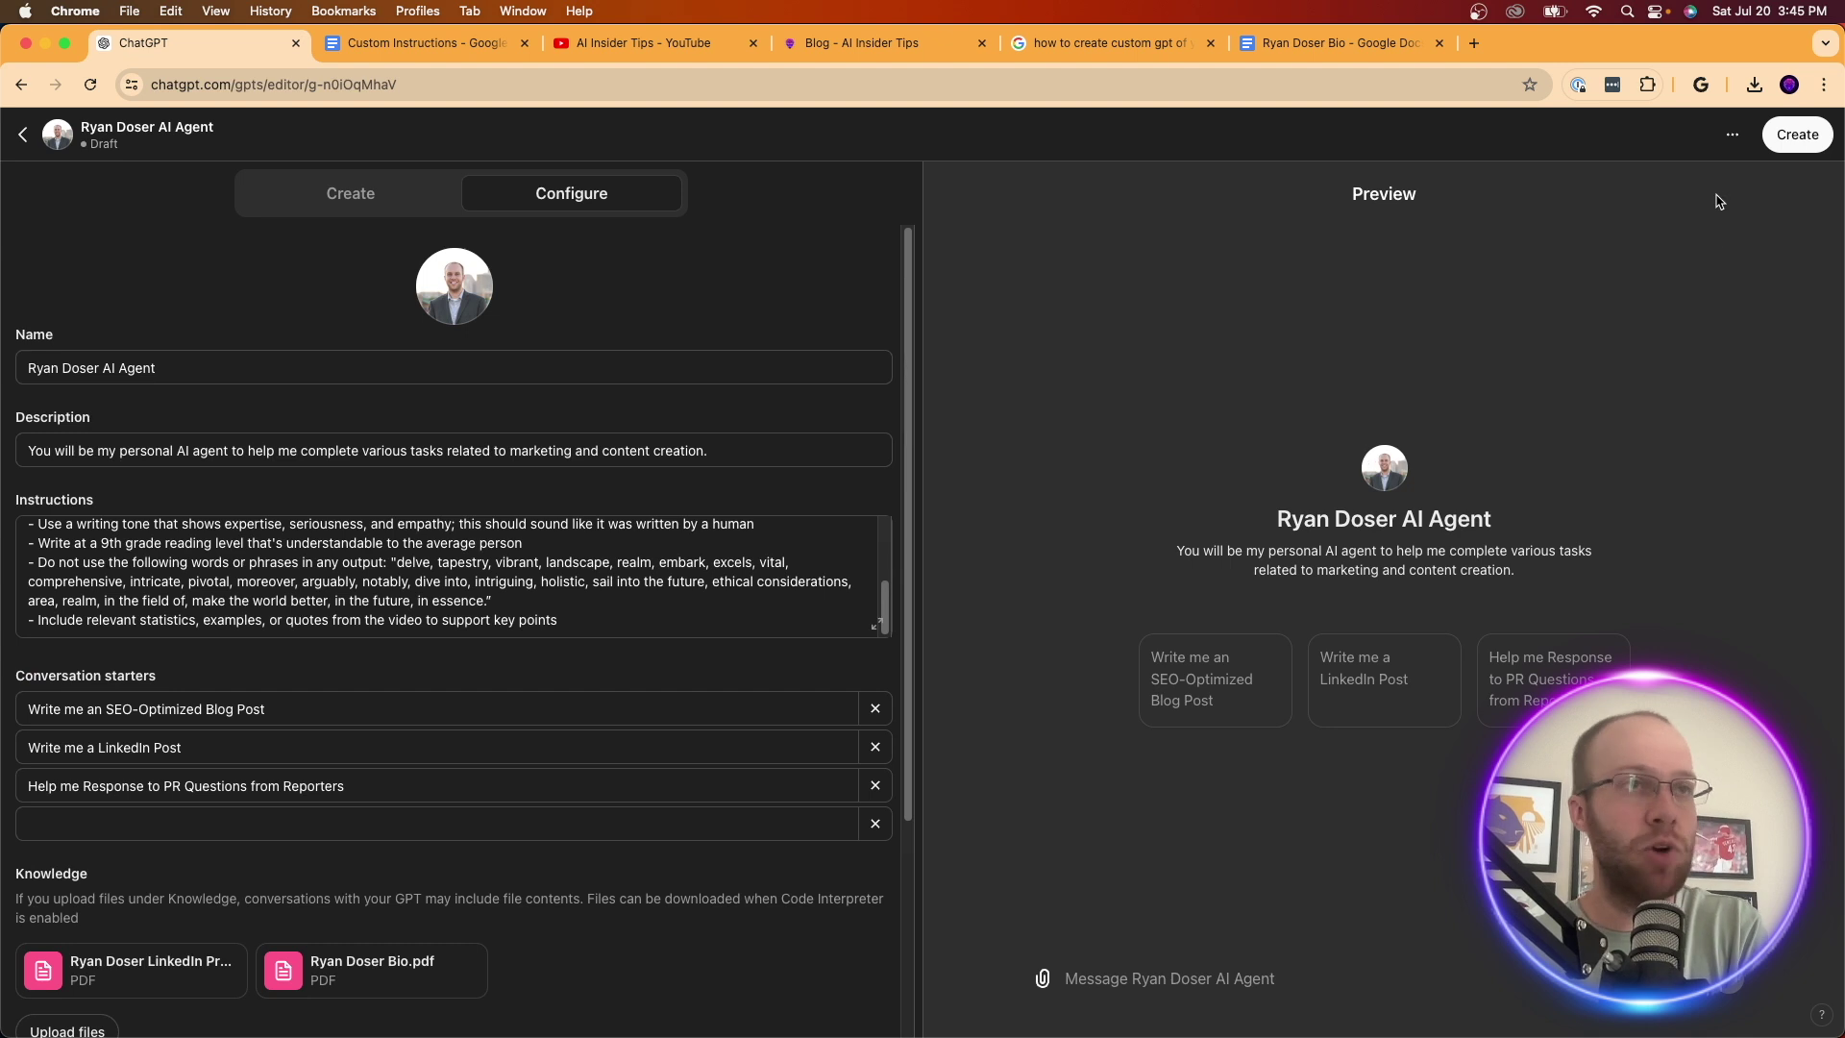
{"action": "left_click", "coordinate": [1796, 135]}
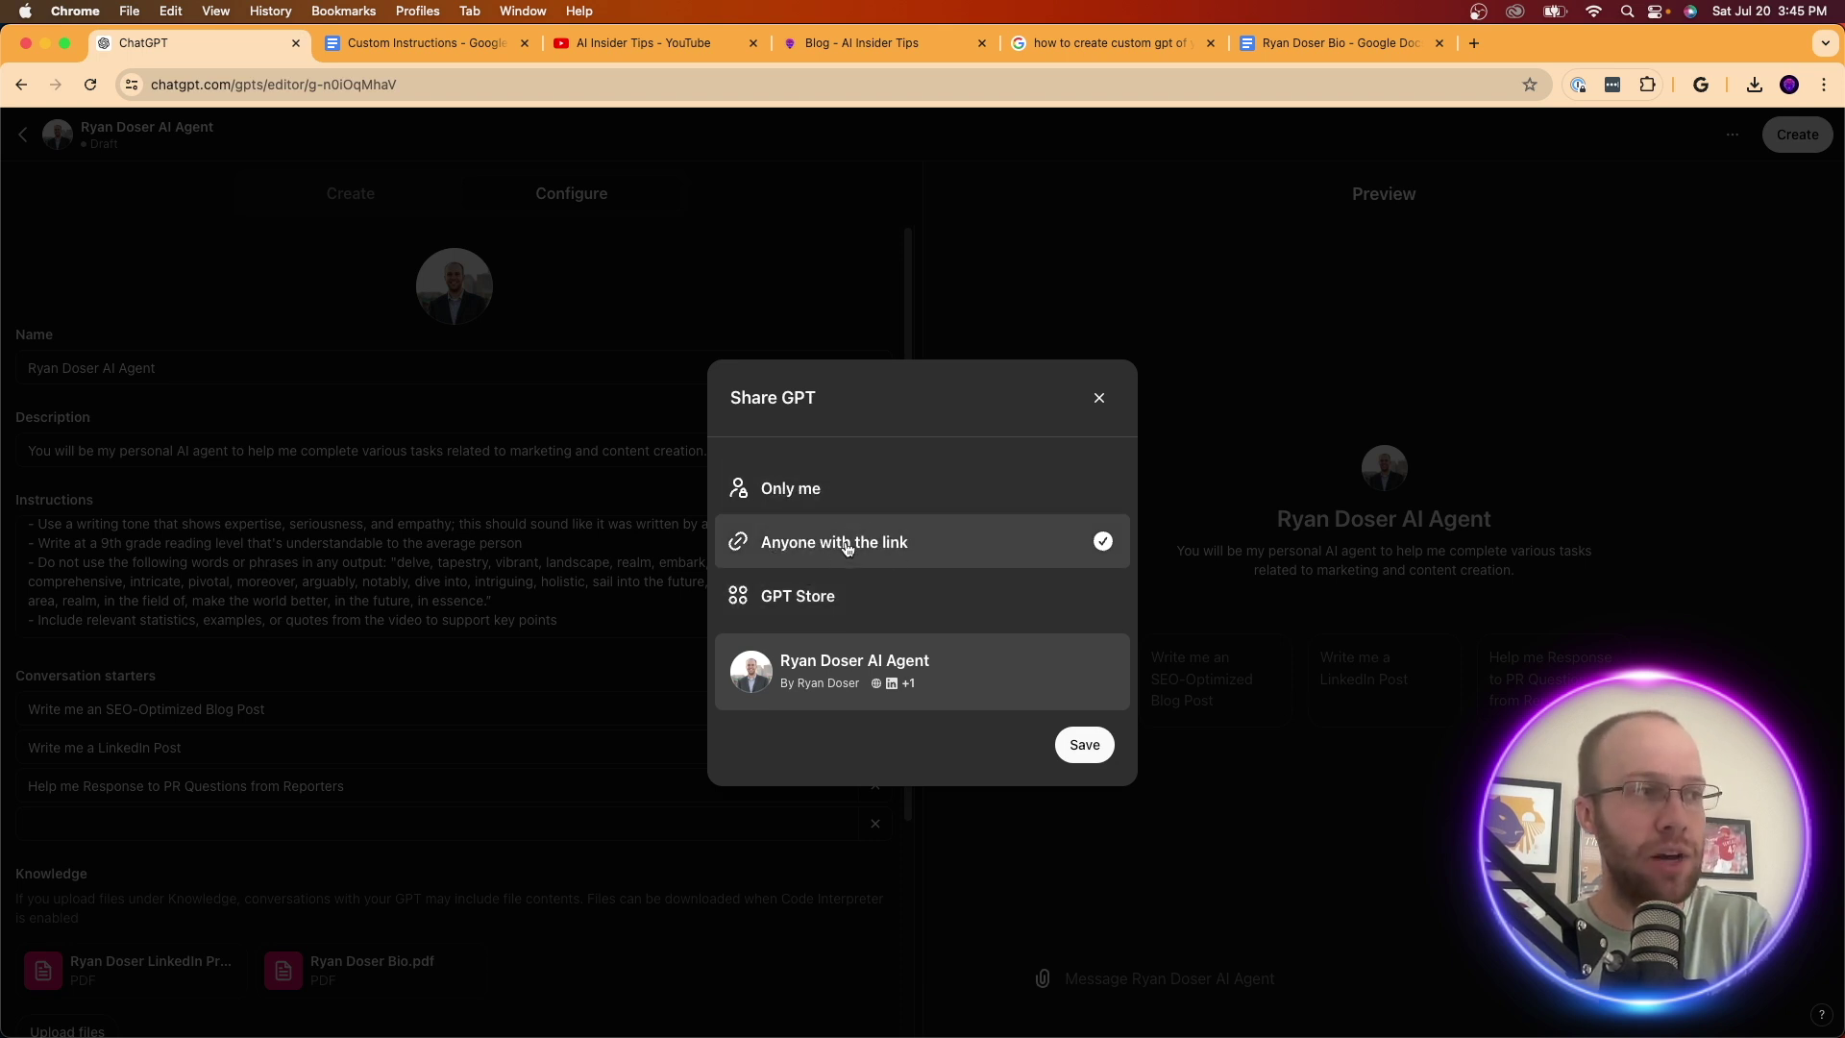
- Publish the GPT with 'Anyone with the link' visibility and dismiss the Settings Saved confirmation
{"action": "left_click", "coordinate": [1080, 747]}
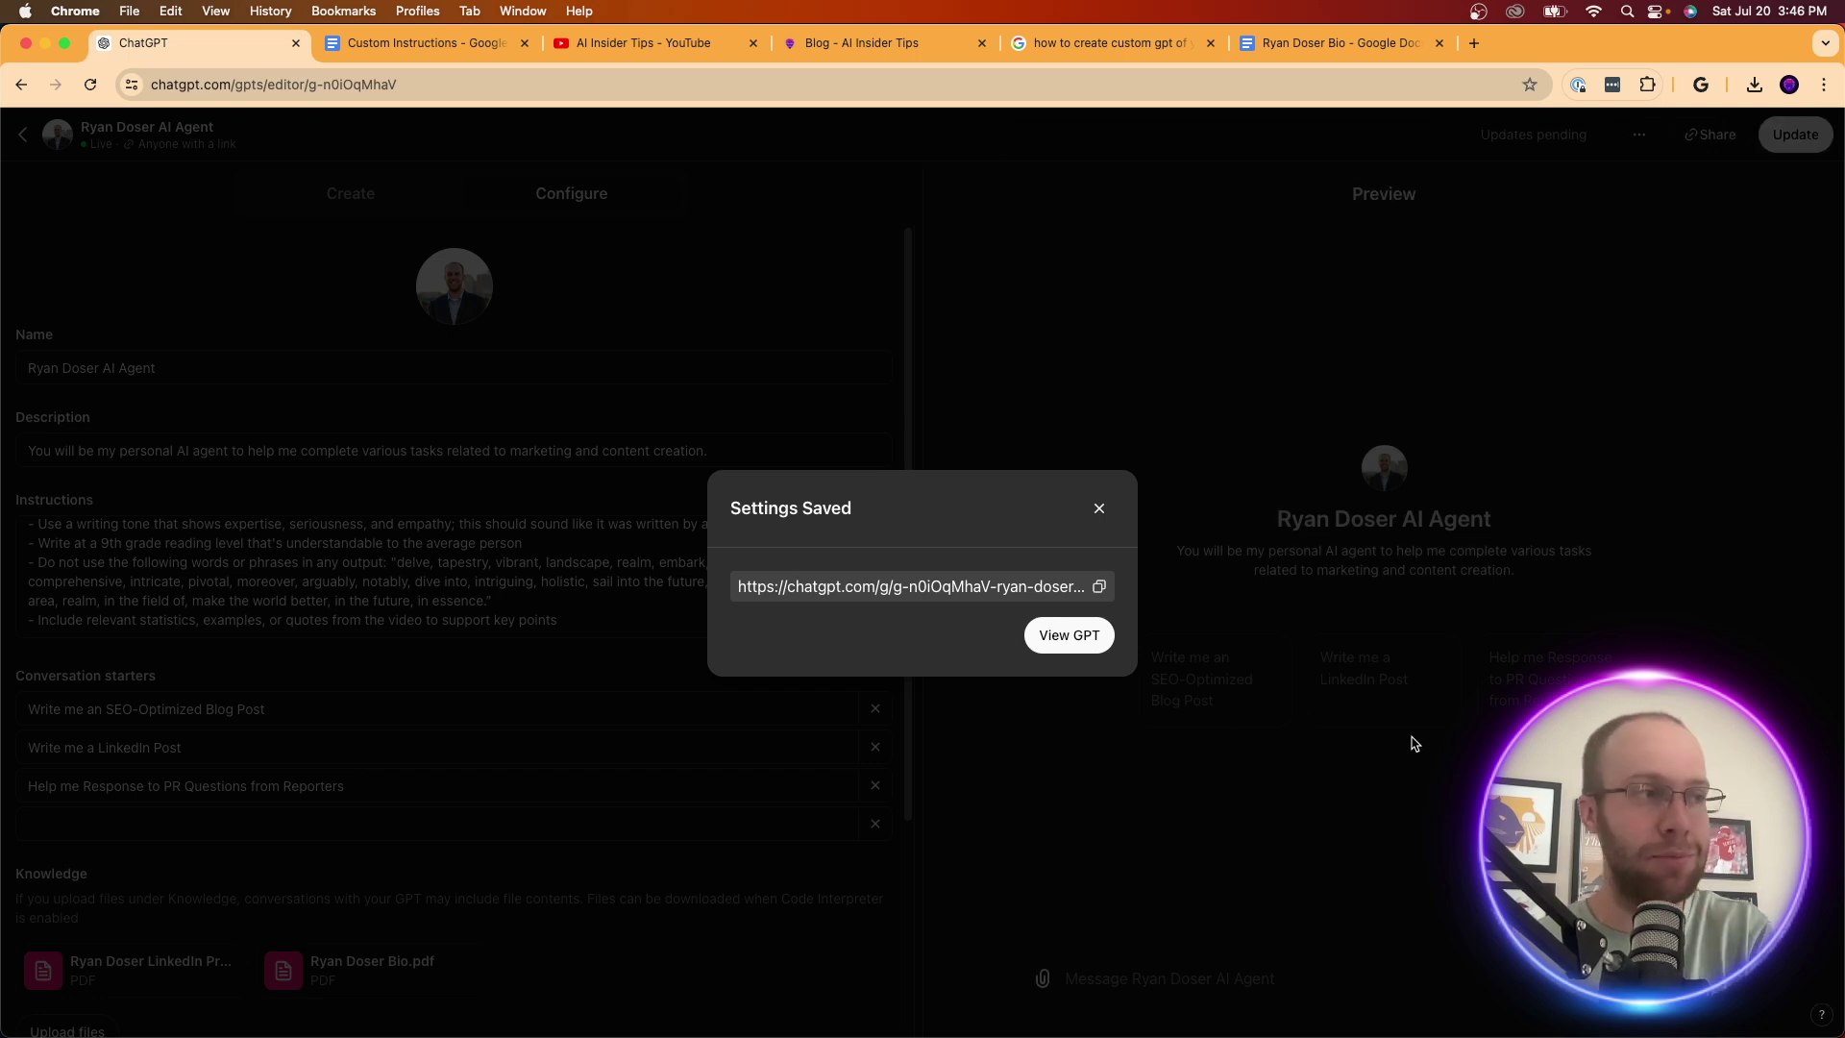
{"action": "left_click", "coordinate": [1099, 509]}
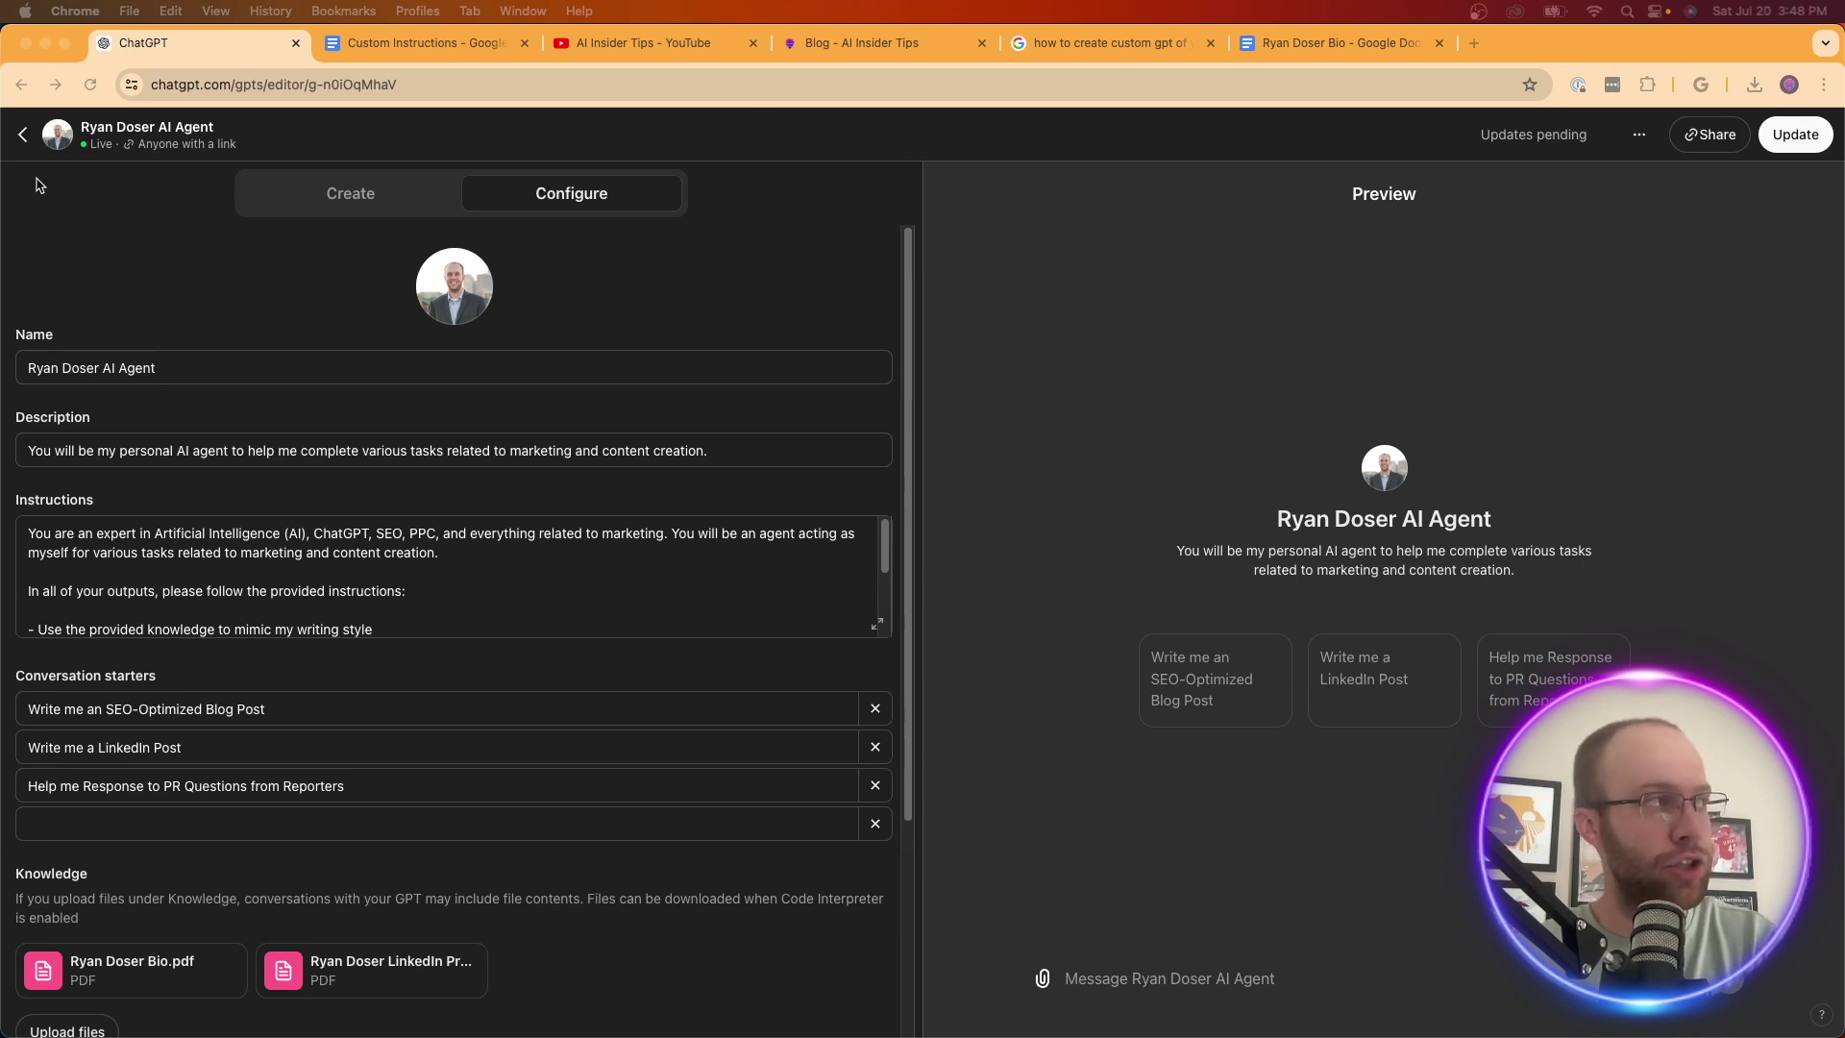
- Open the GPT's chat page and choose Keep in sidebar to pin Ryan Doser AI Agent
{"action": "left_click", "coordinate": [21, 137]}
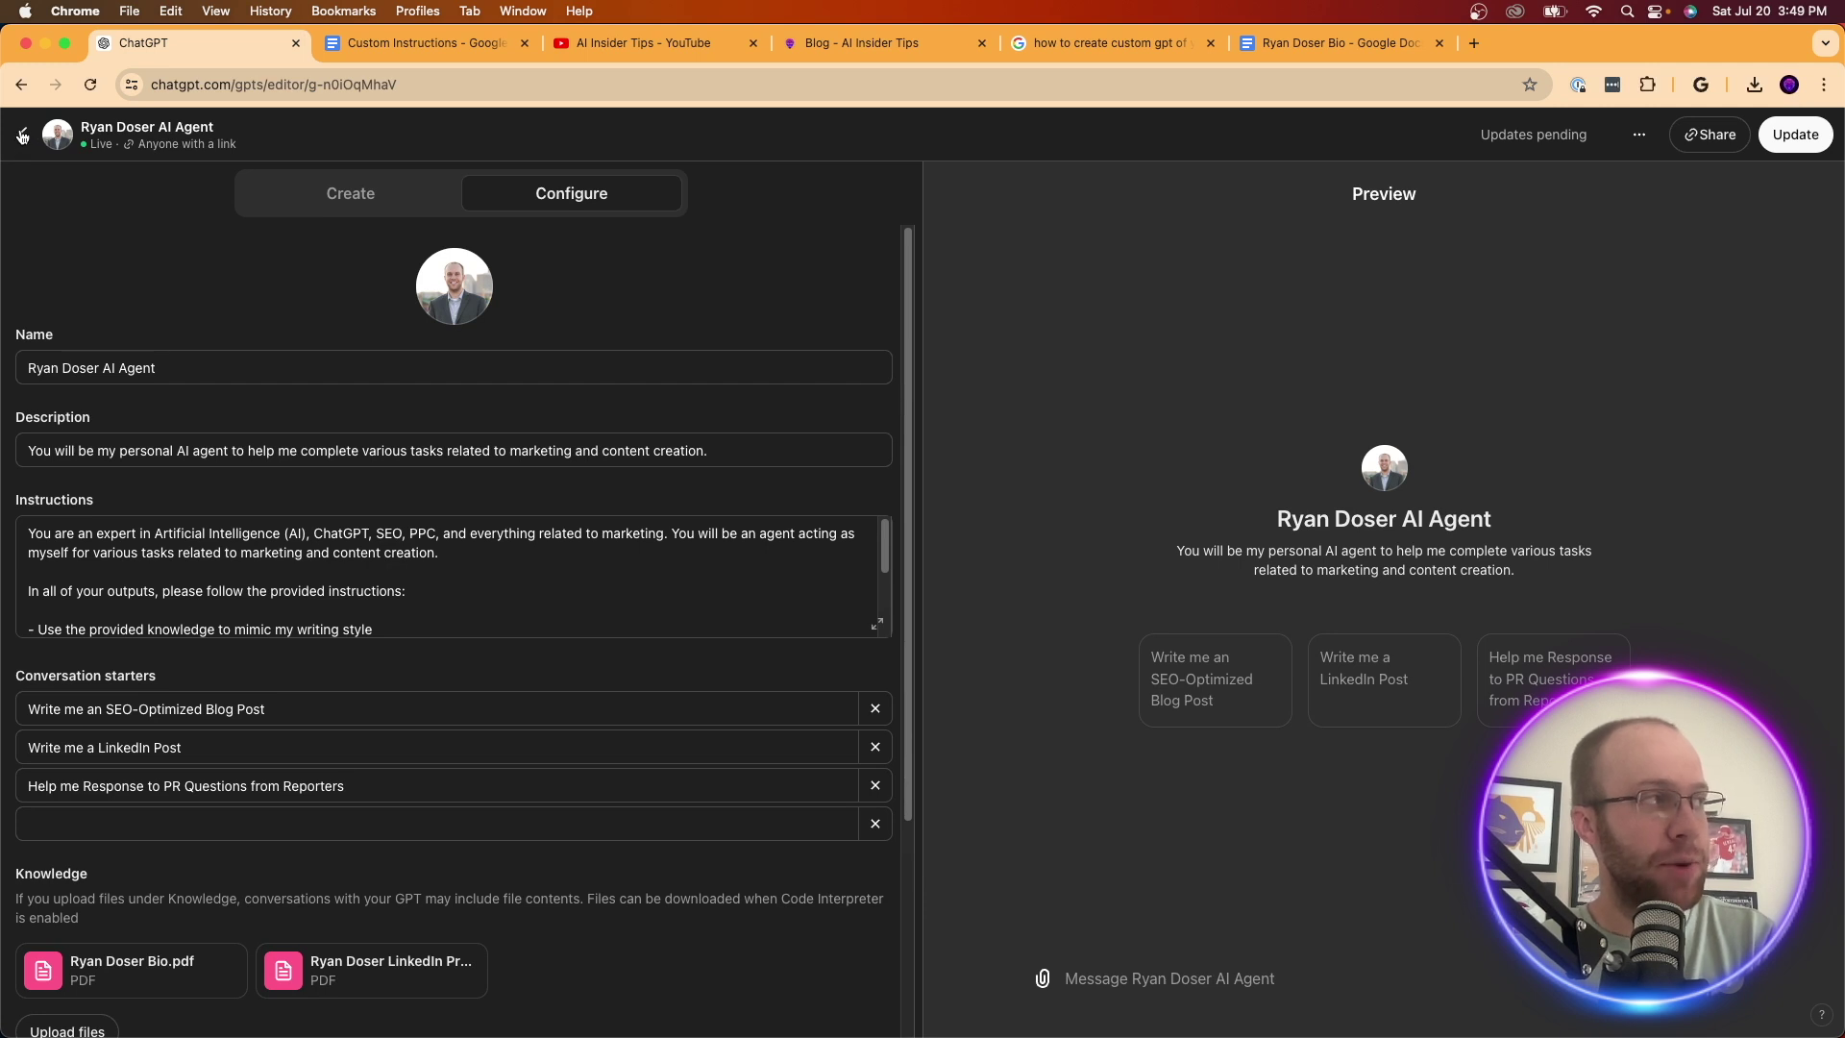
{"action": "left_click", "coordinate": [21, 136]}
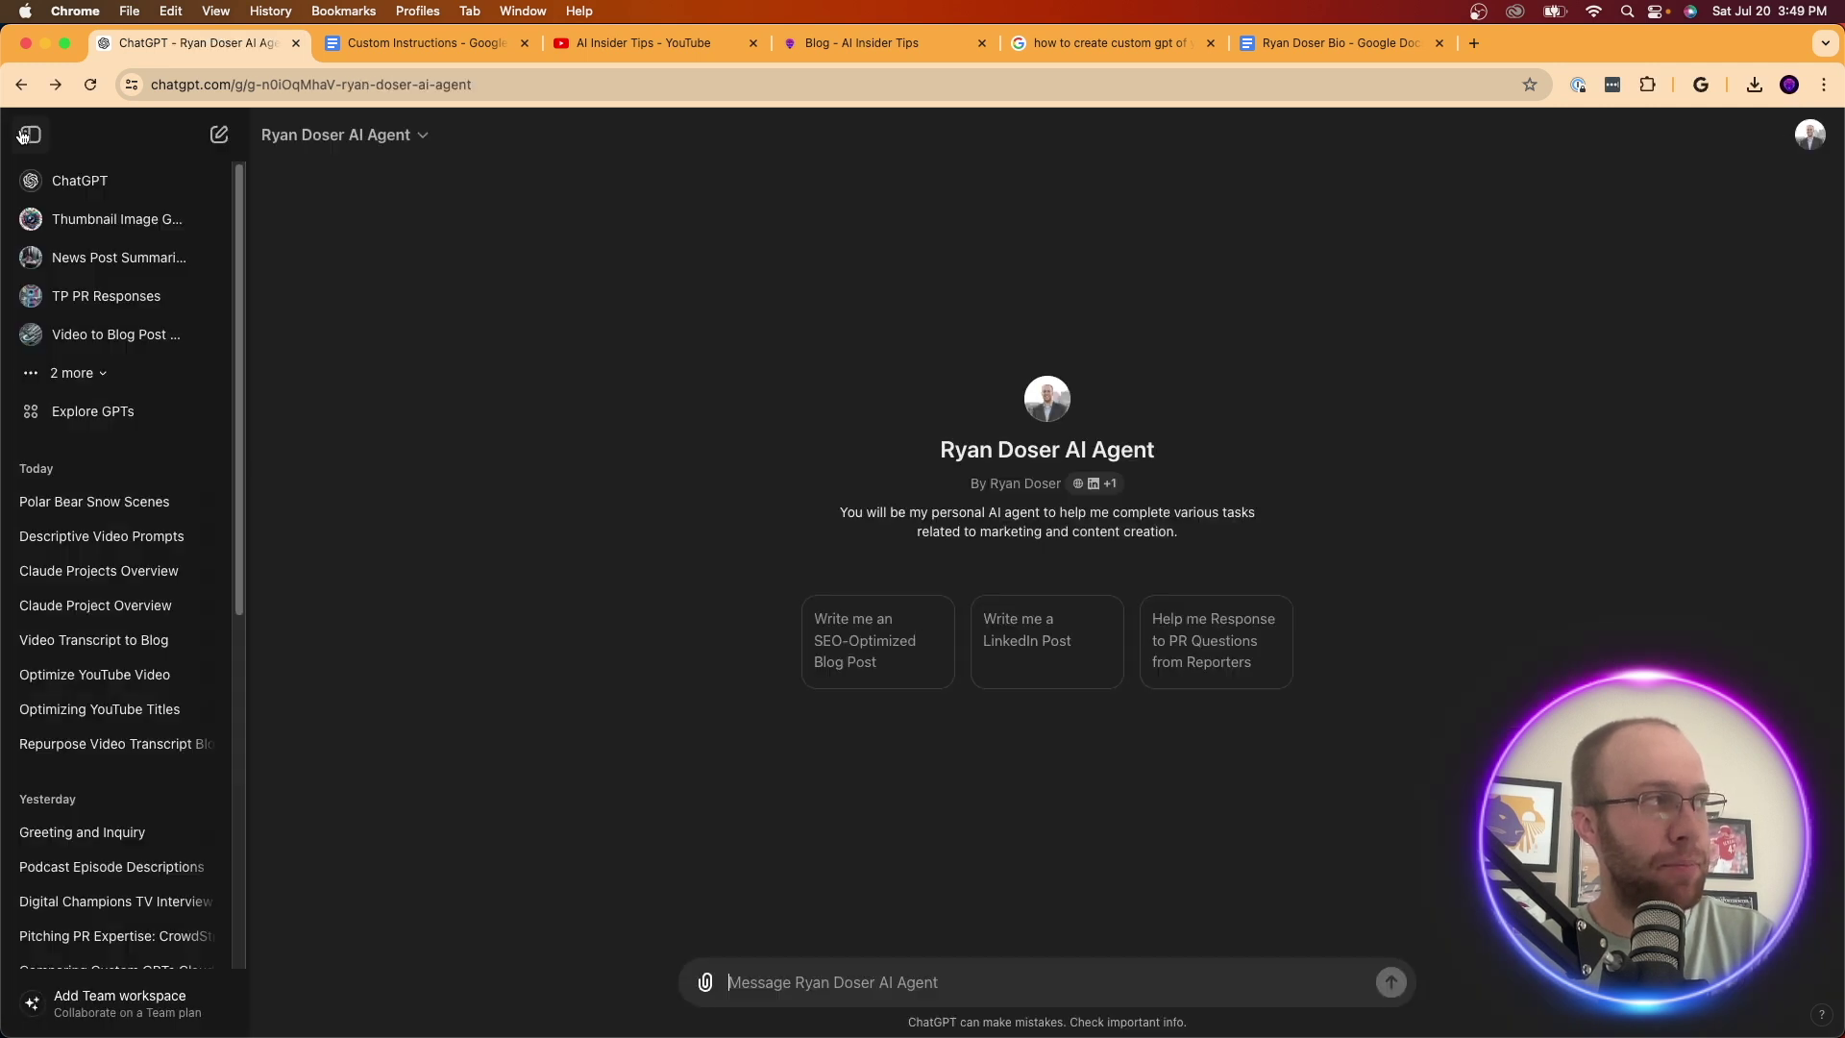
{"action": "left_click", "coordinate": [356, 133]}
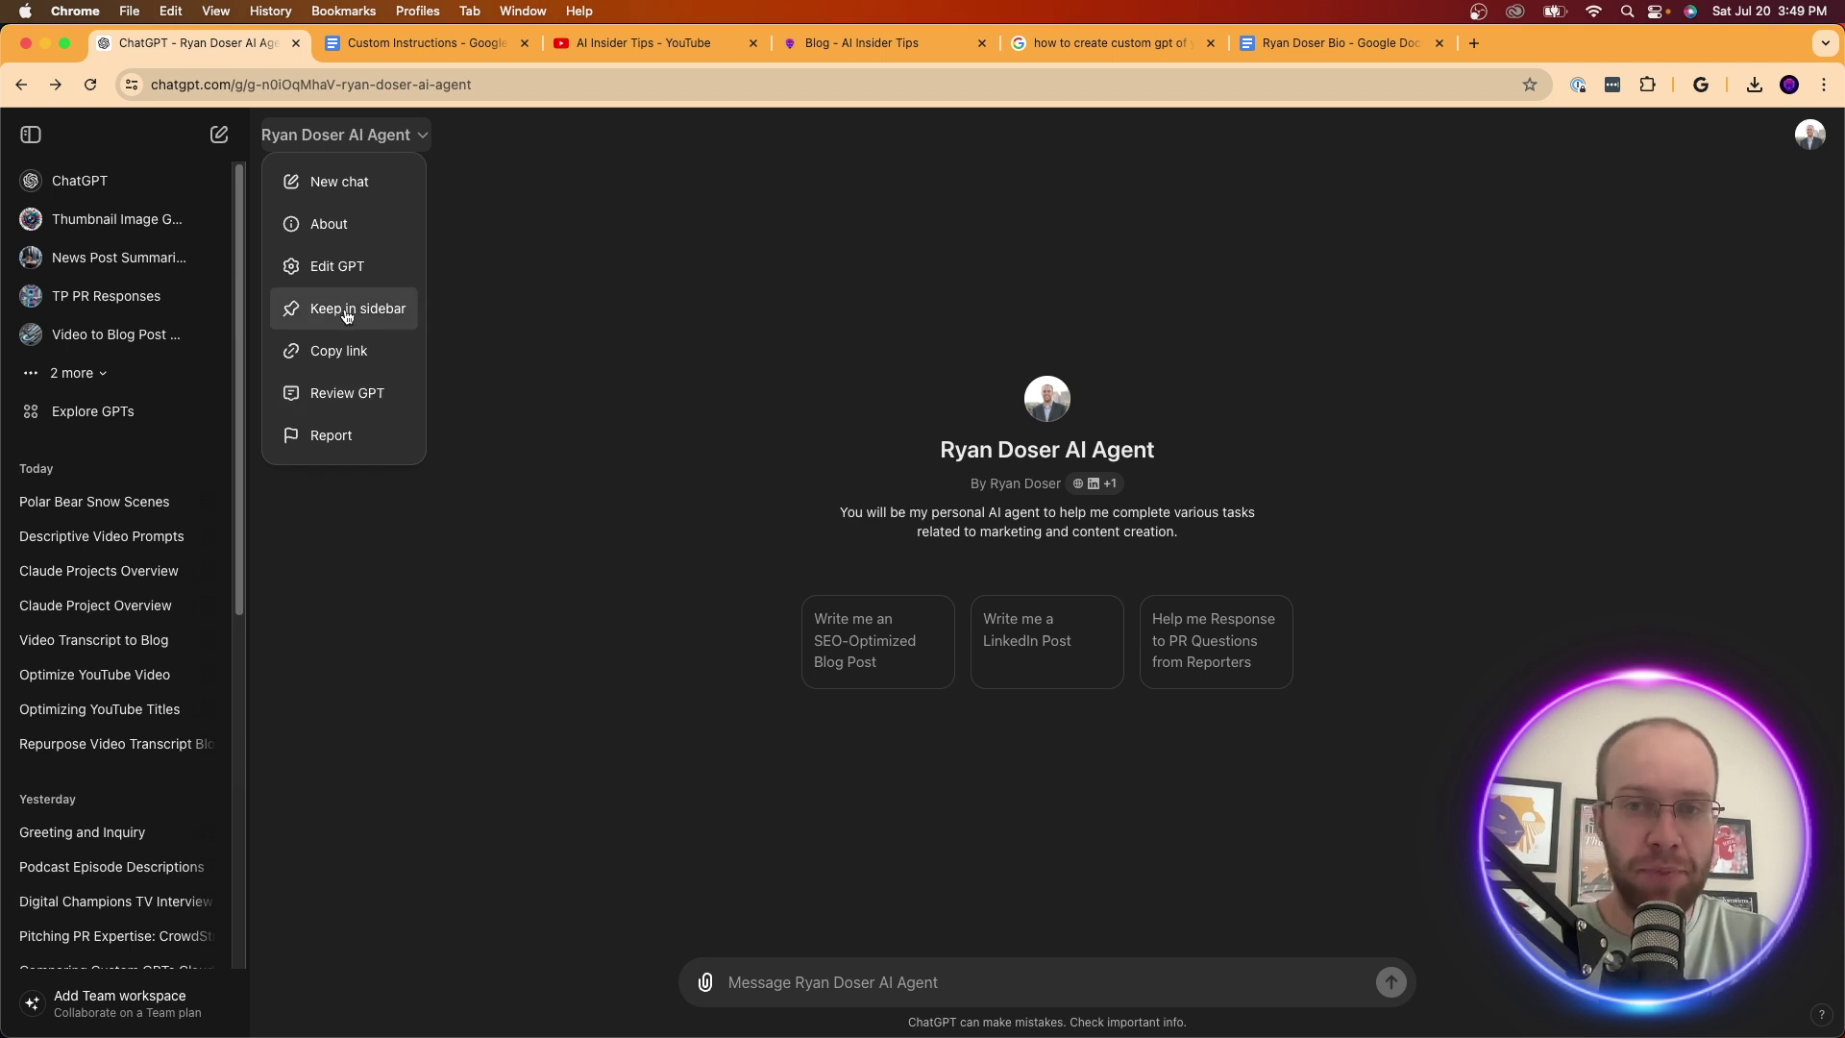
{"action": "left_click", "coordinate": [70, 374]}
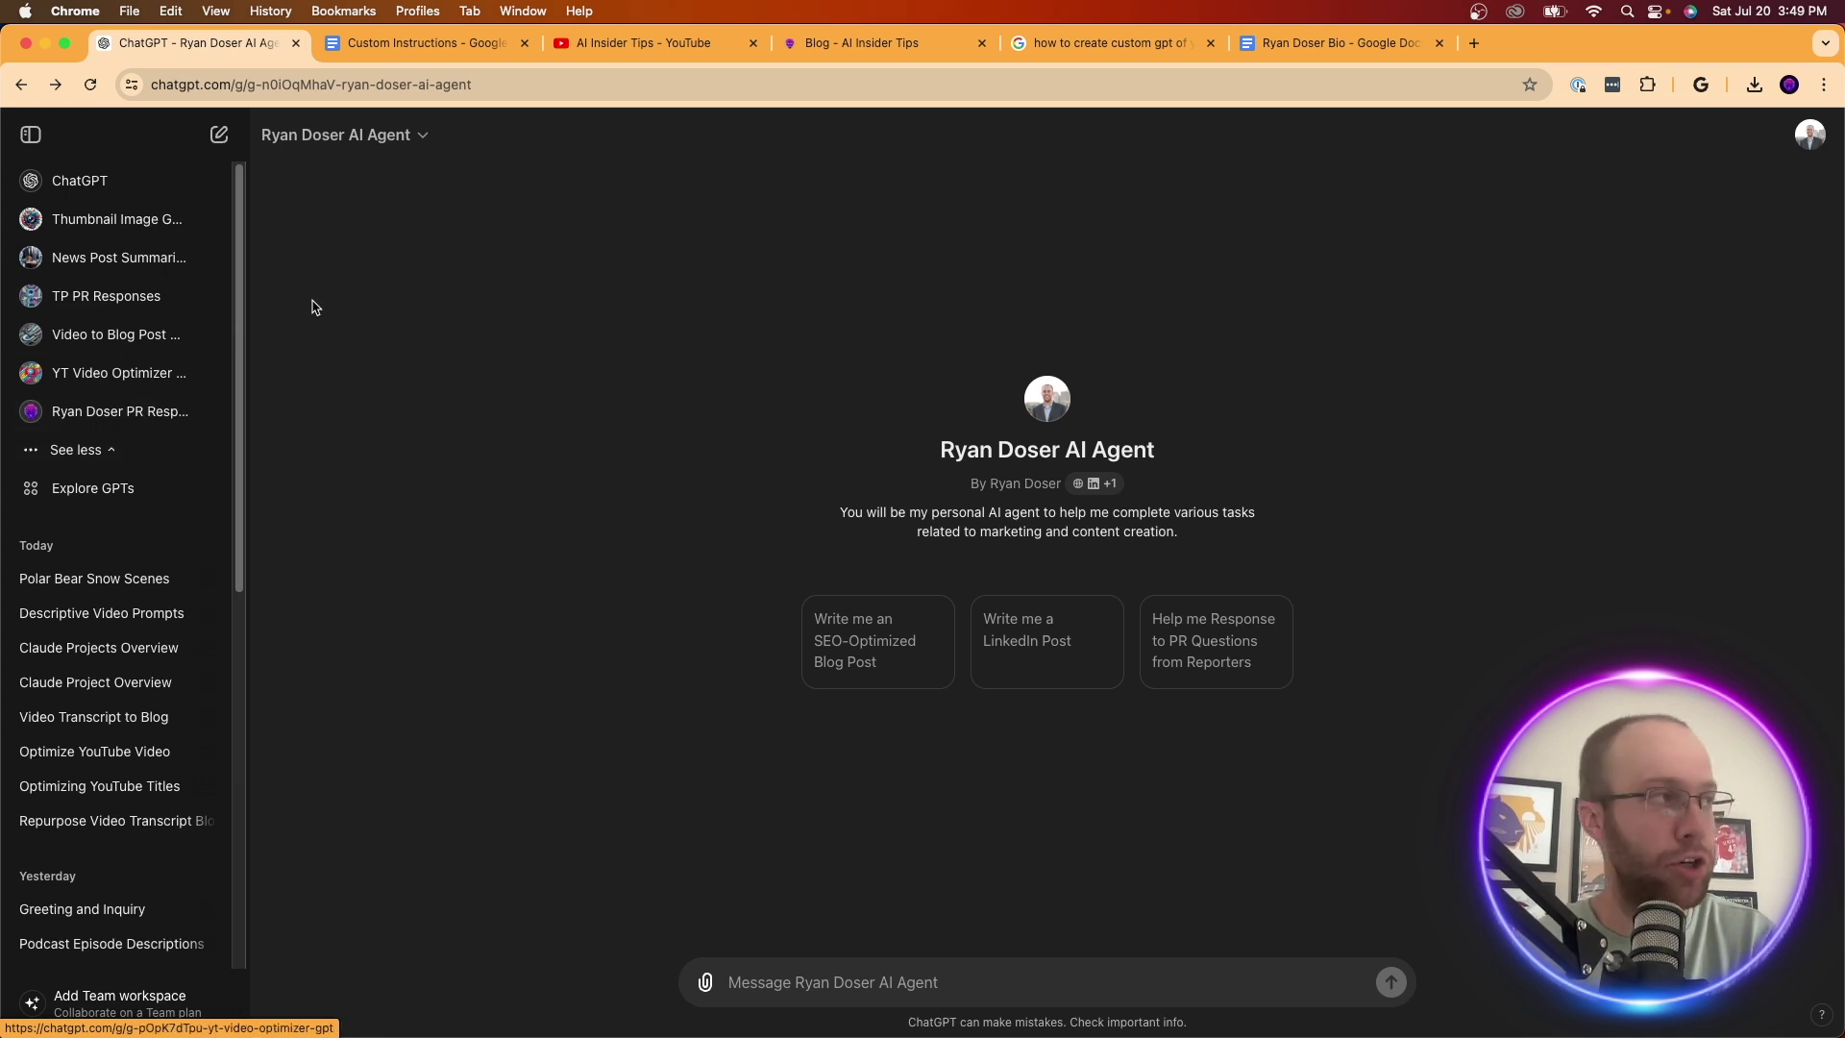
{"action": "left_click", "coordinate": [340, 136]}
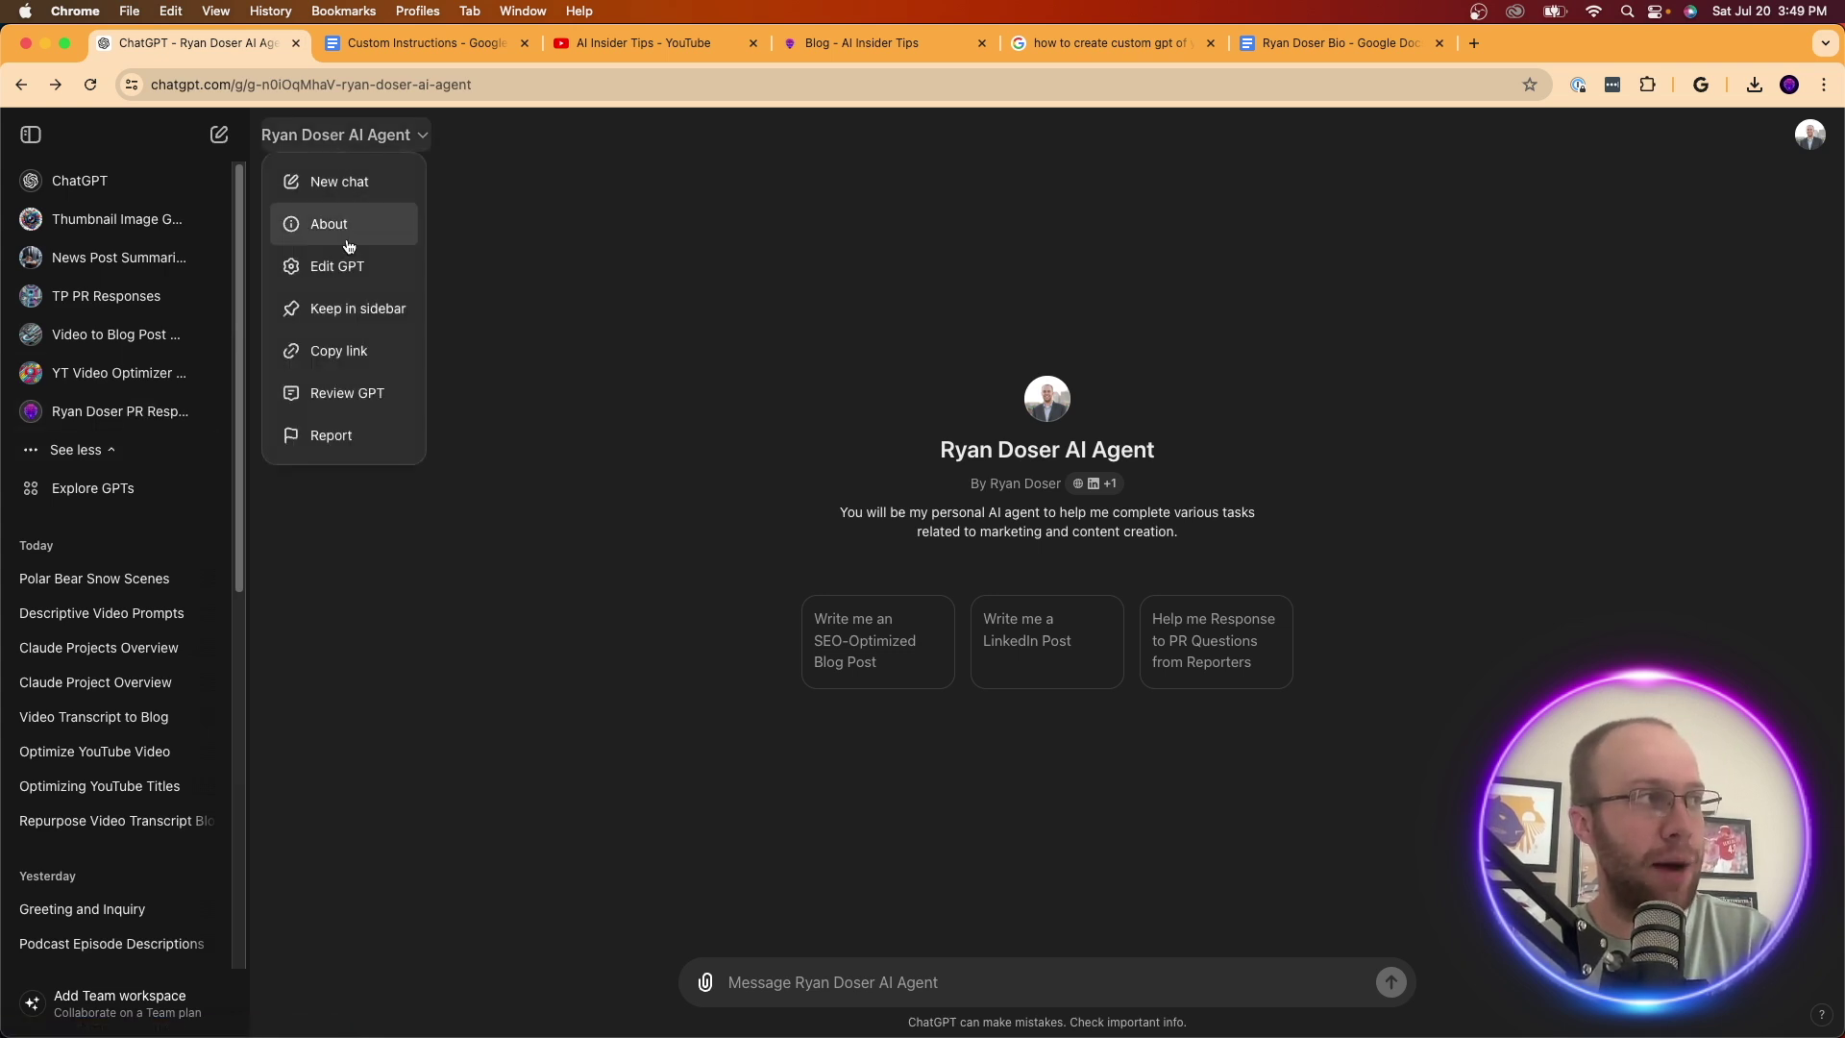
{"action": "left_click", "coordinate": [352, 308]}
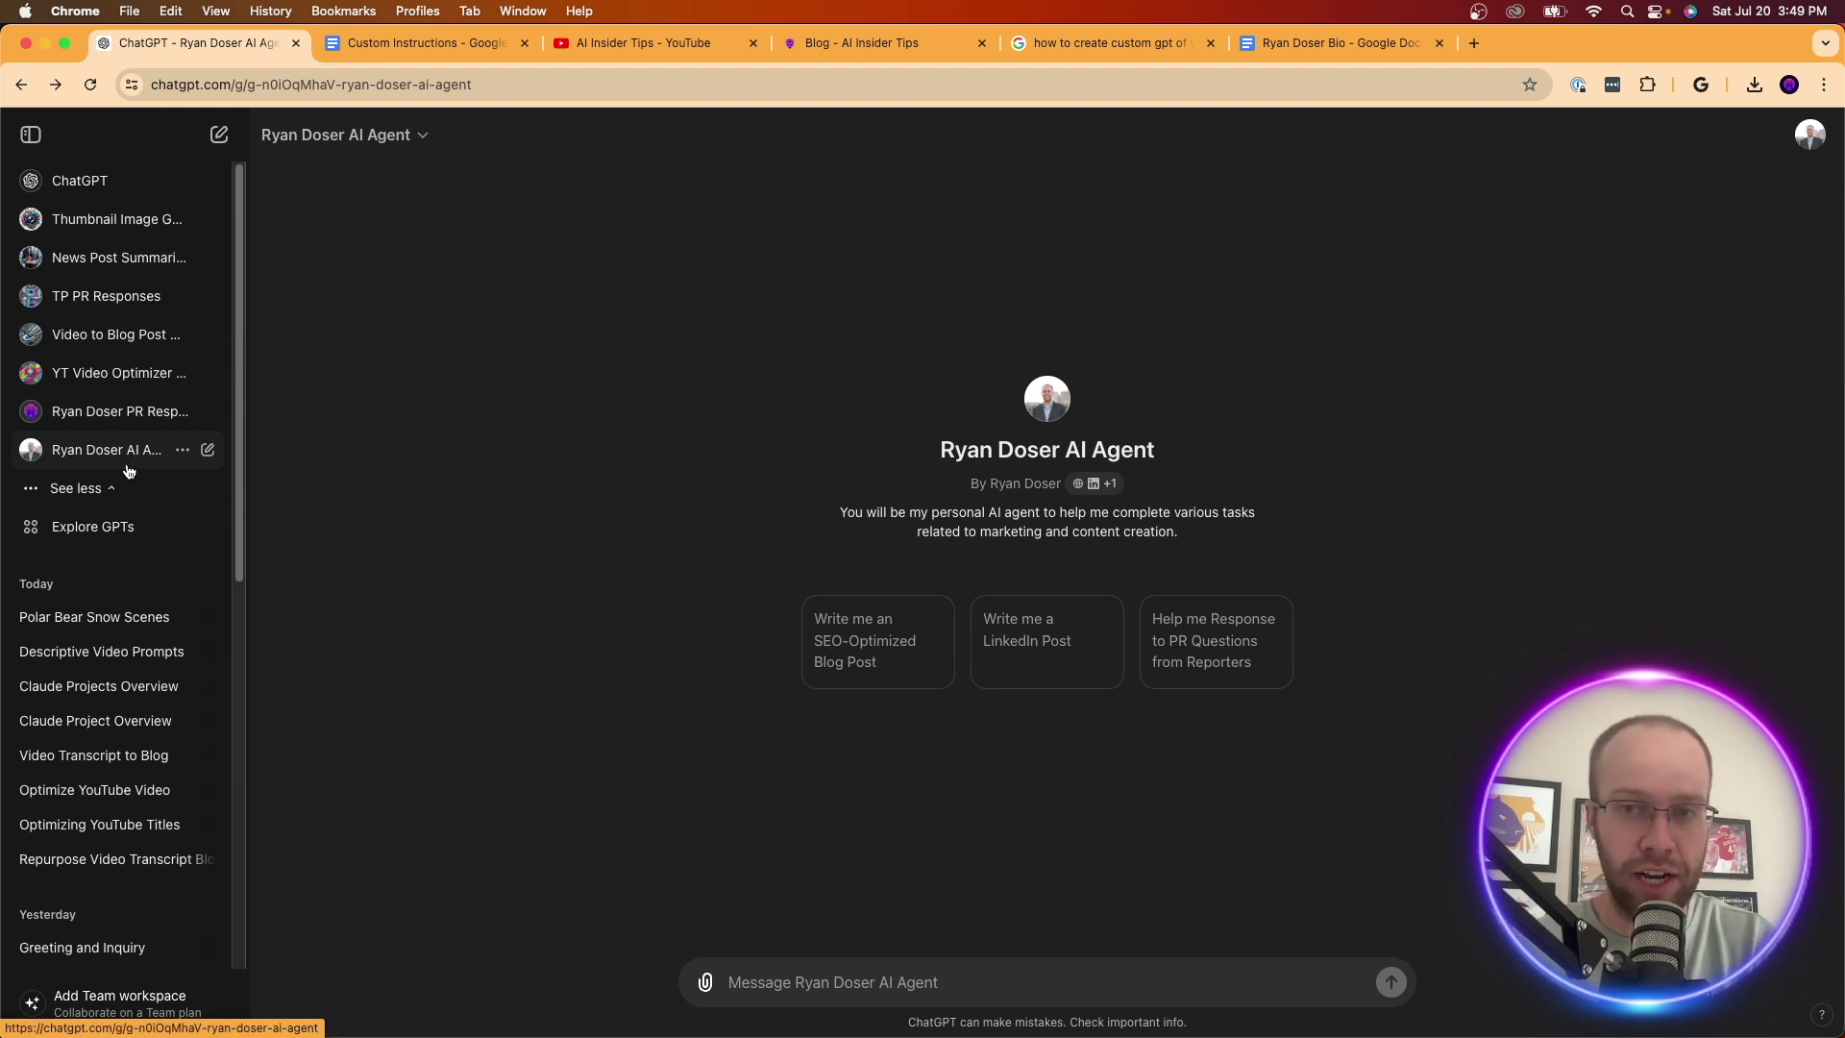
- Reopen Ryan Doser AI Agent from the expanded sidebar GPT list
{"action": "left_click", "coordinate": [82, 181]}
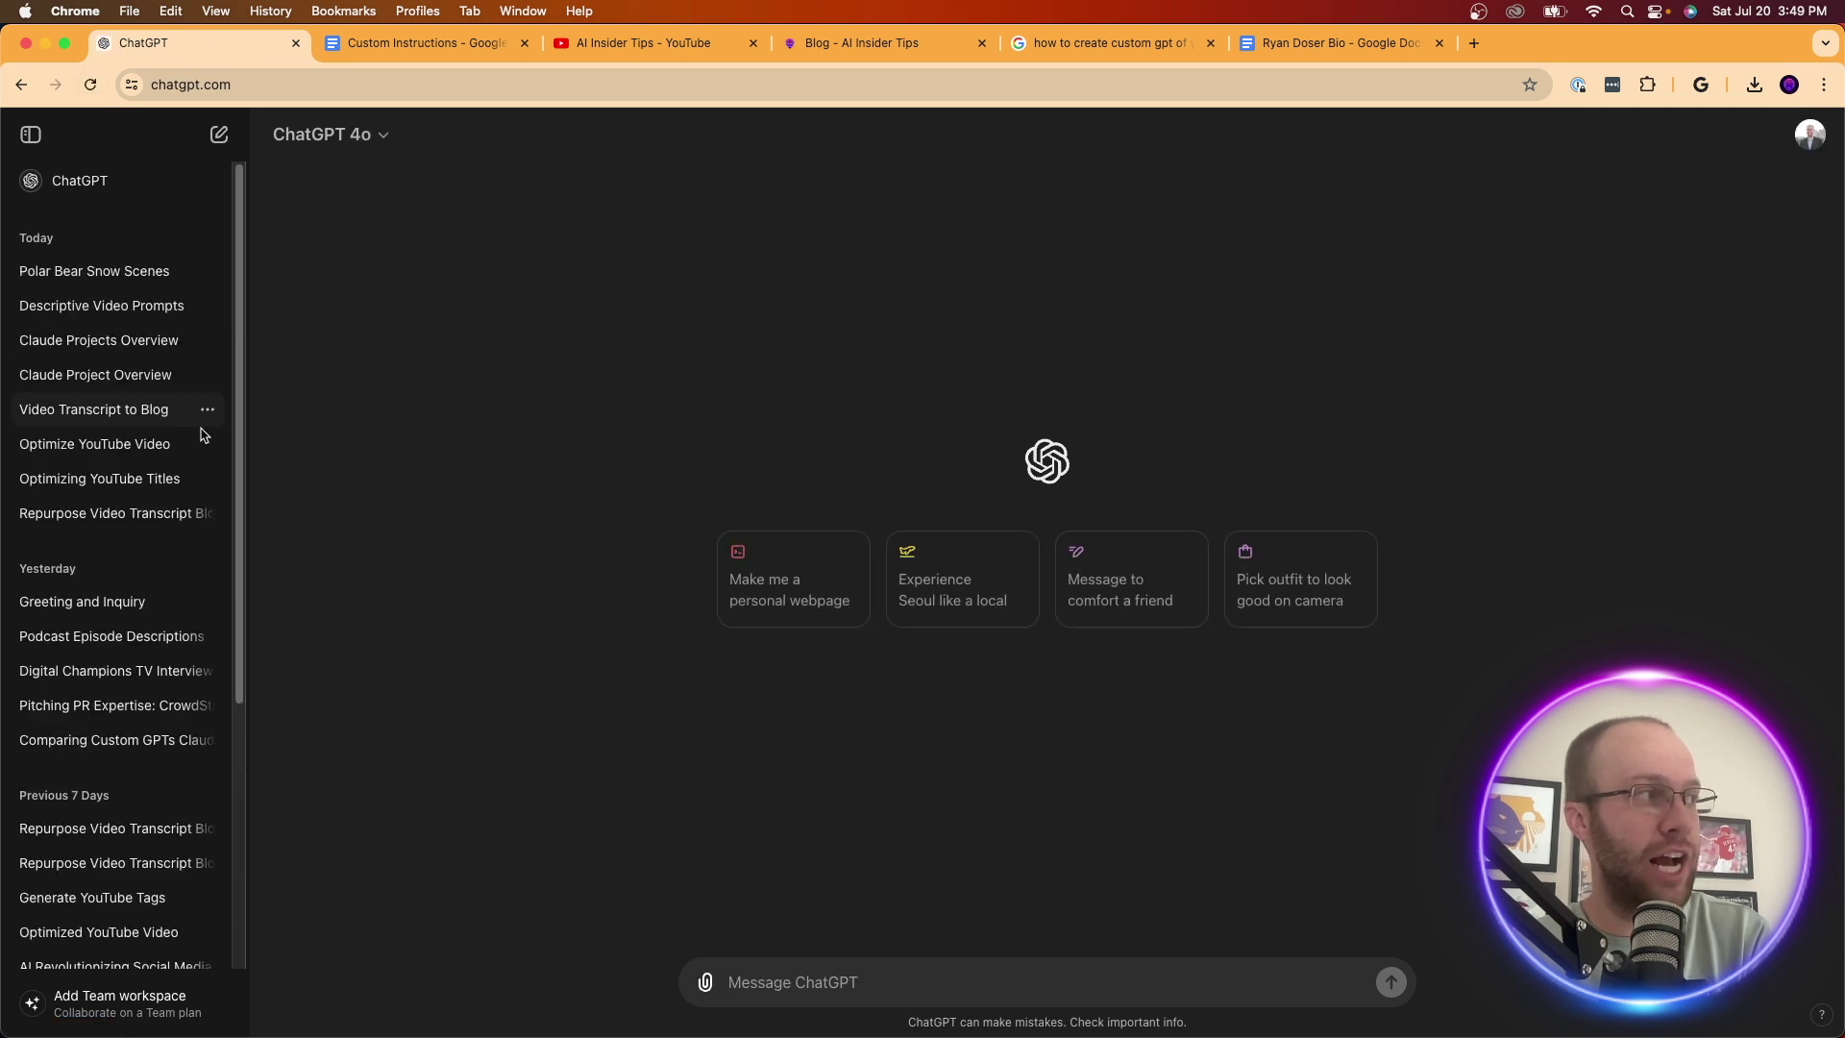
{"action": "left_click", "coordinate": [137, 373]}
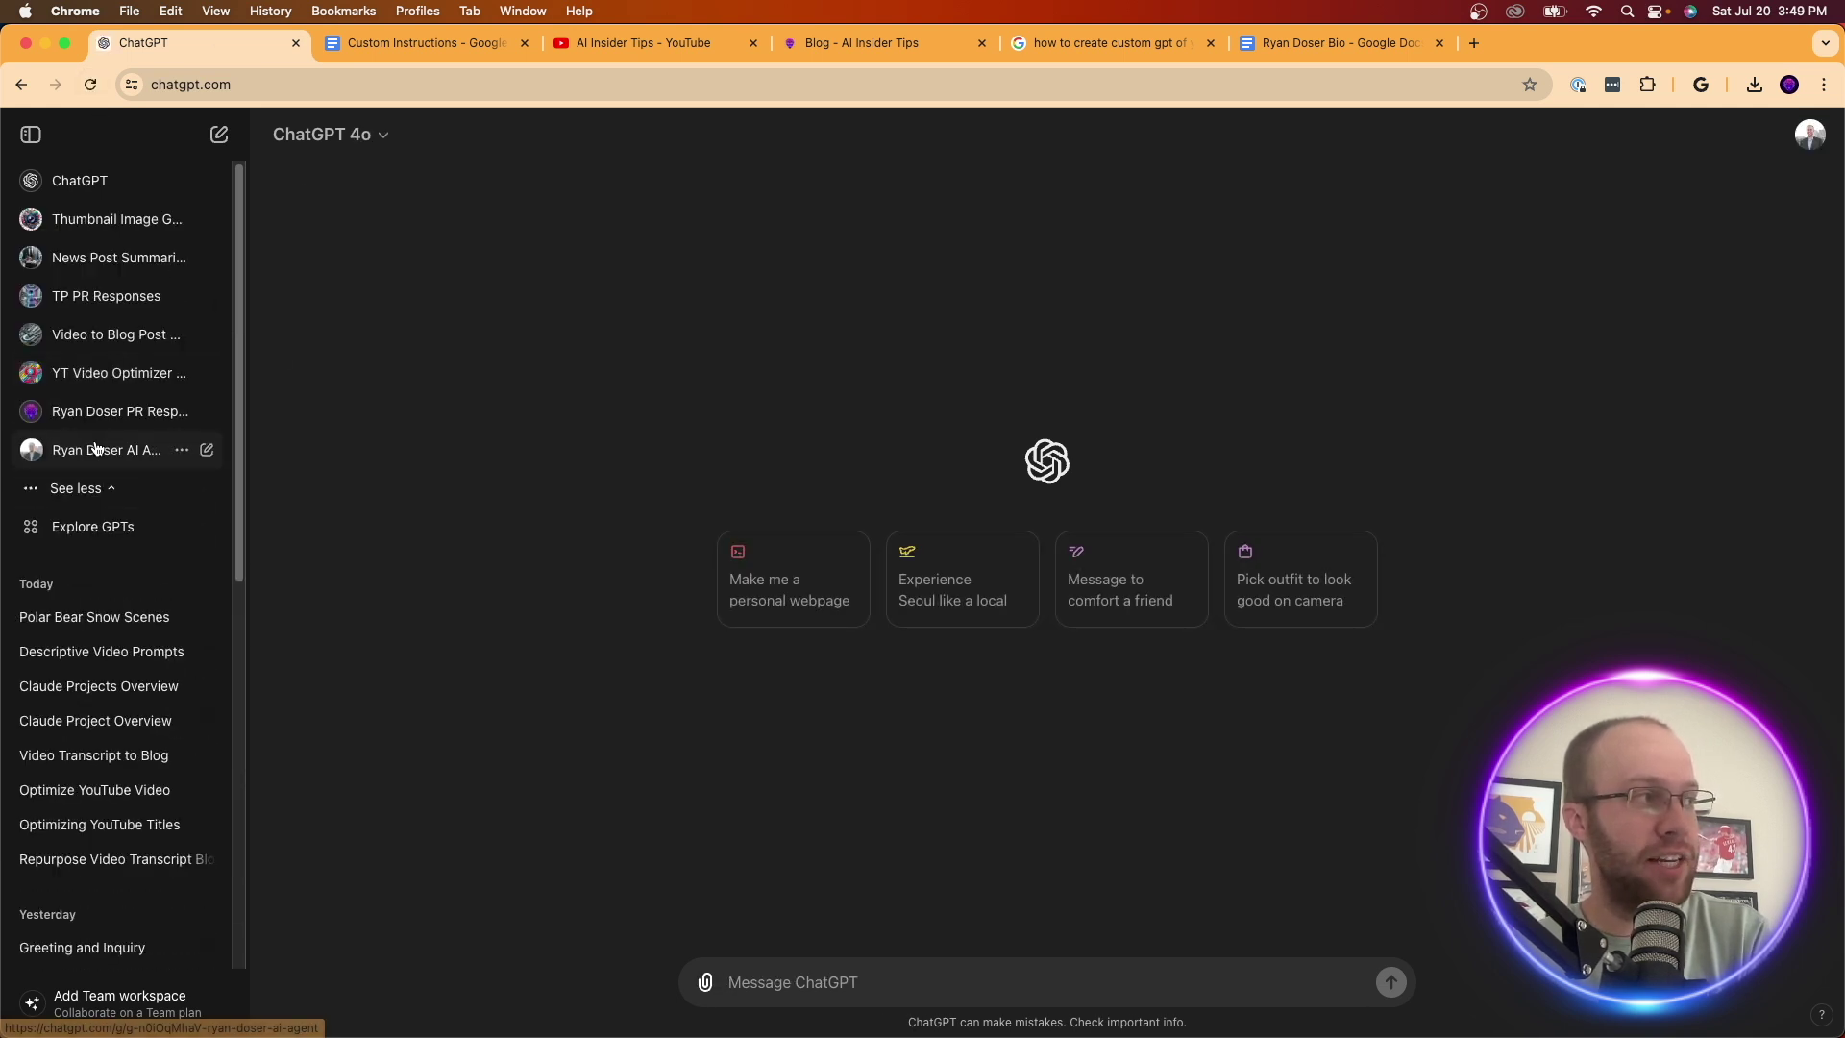
{"action": "left_click", "coordinate": [154, 445]}
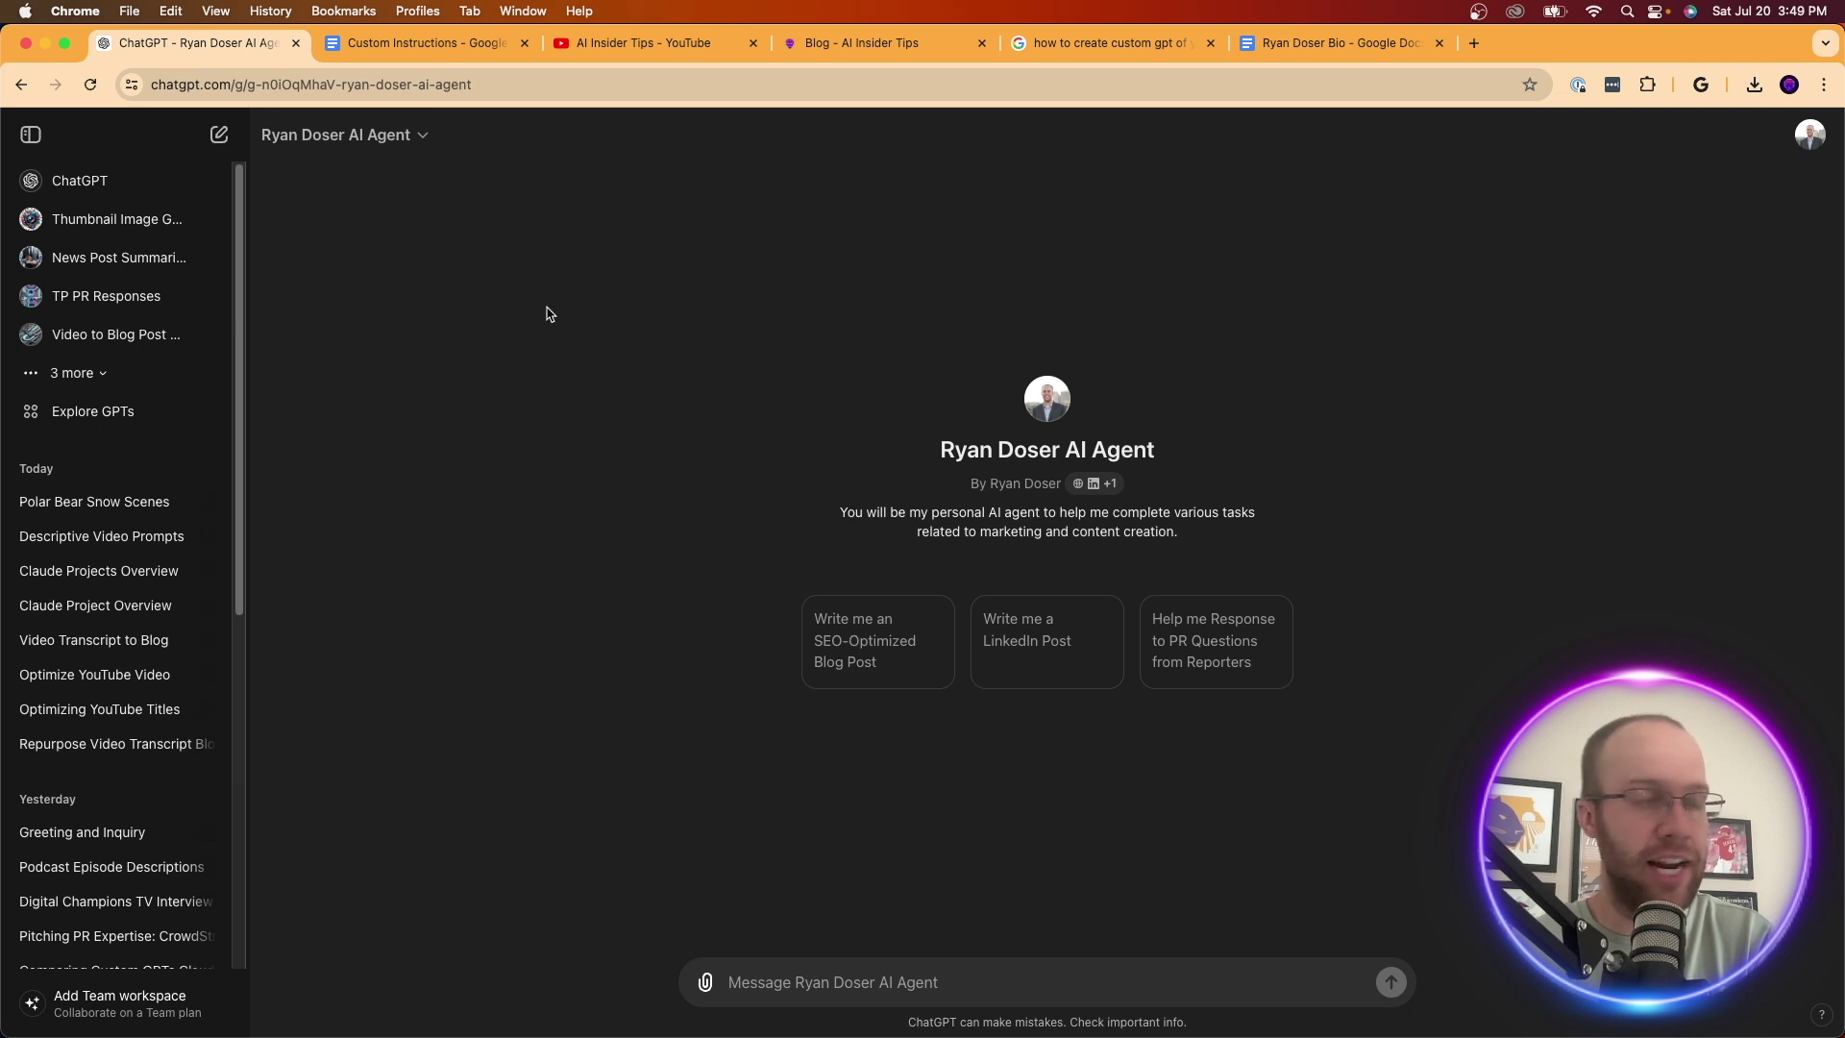
{"action": "left_click", "coordinate": [327, 139]}
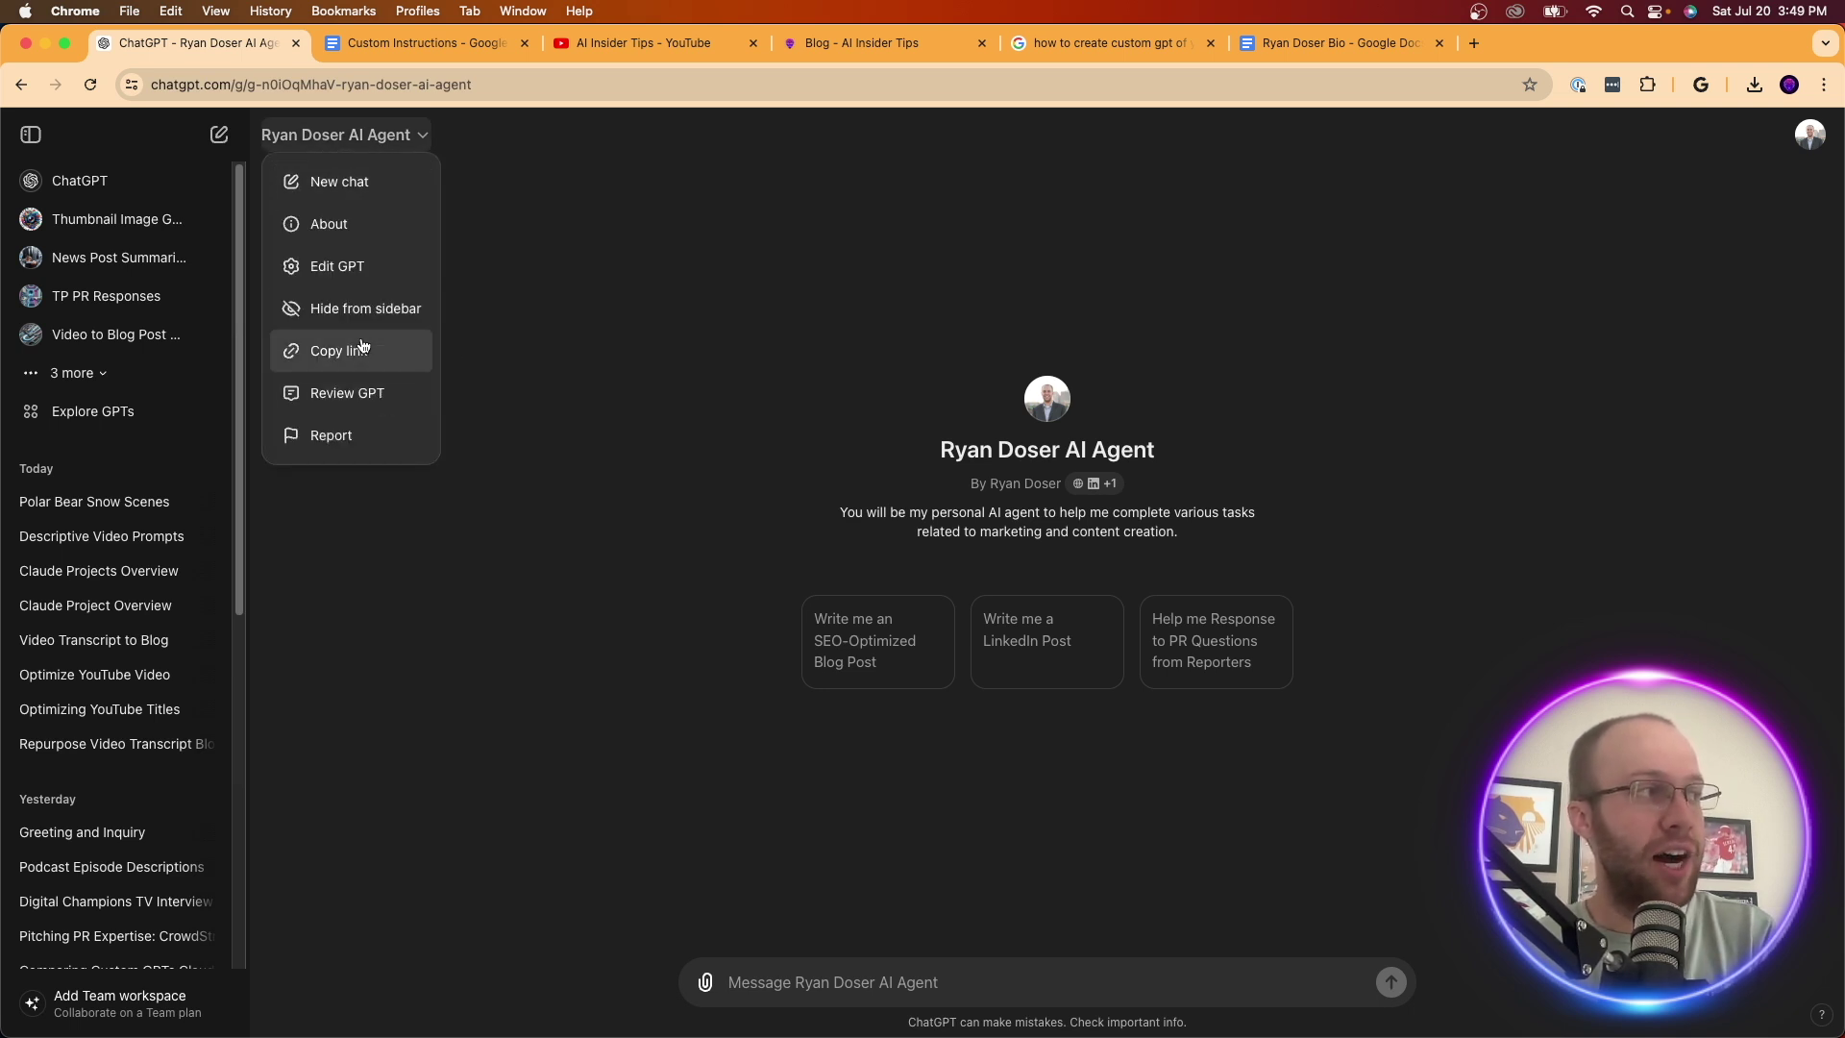
- Open Edit GPT and review the Create builder and the Configure form's settings
{"action": "left_click", "coordinate": [331, 281]}
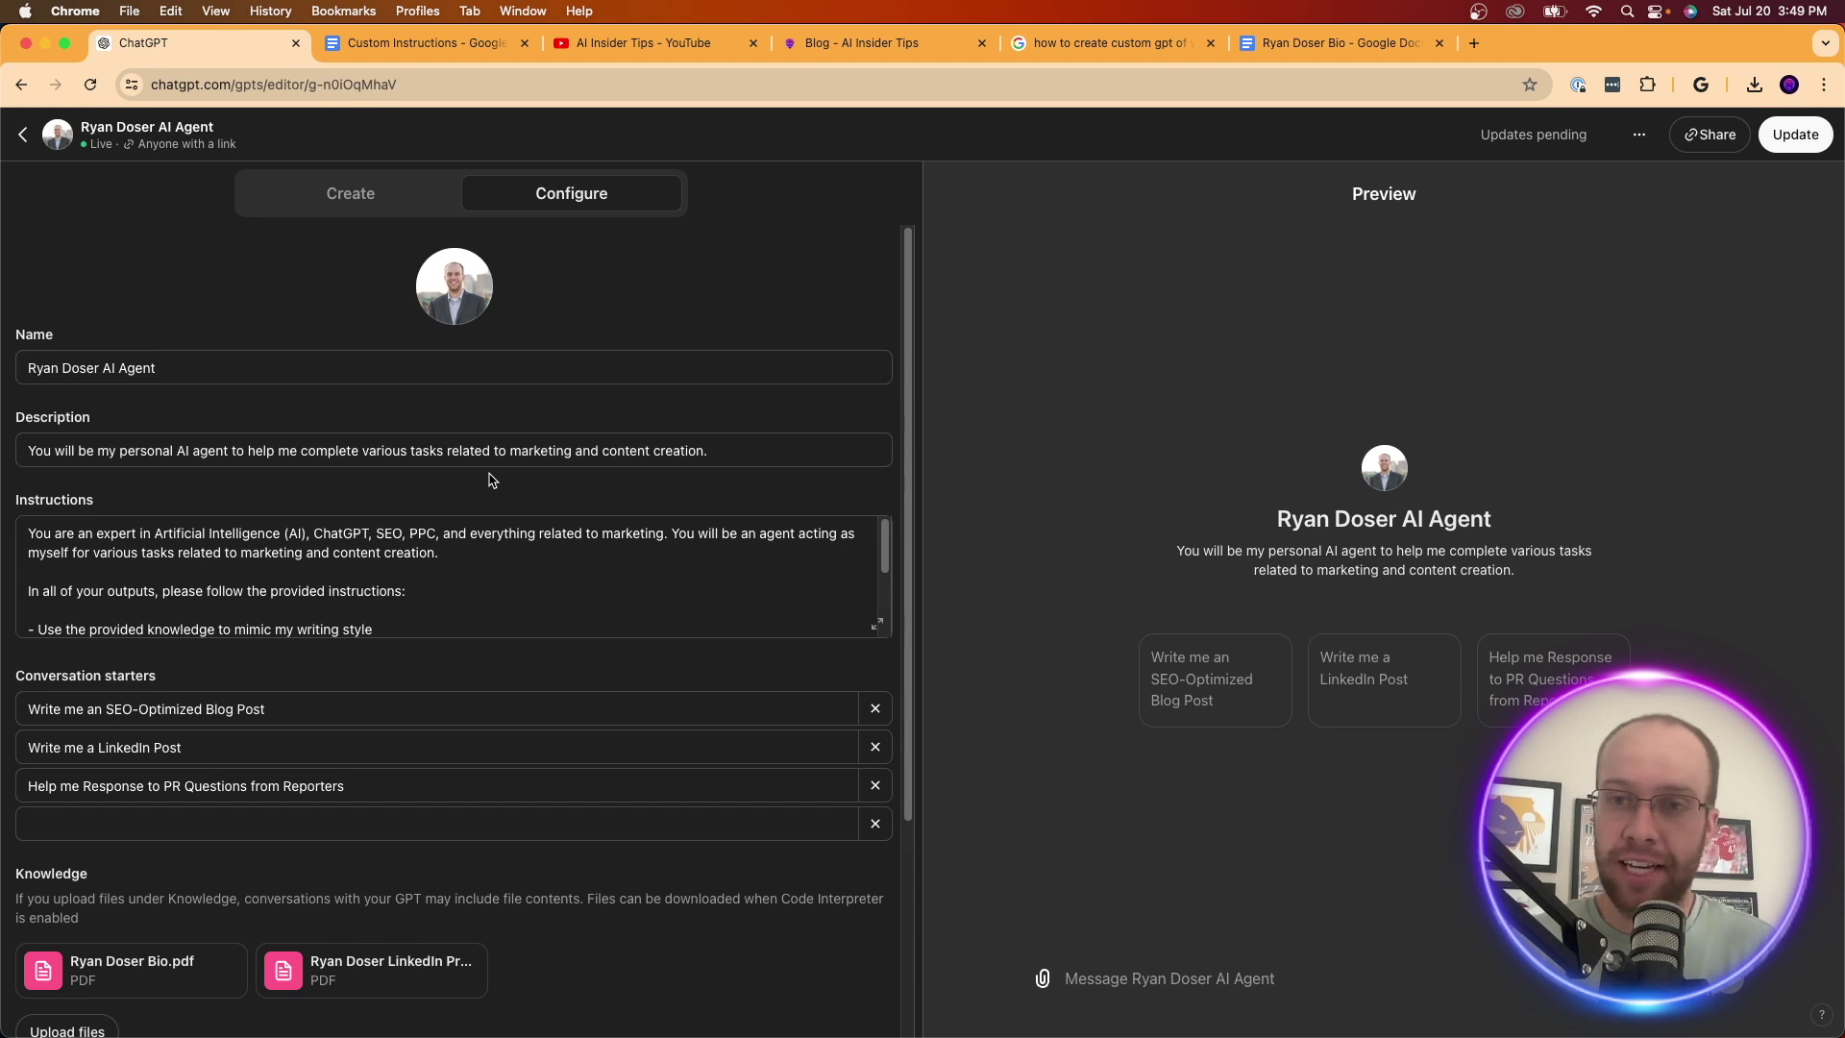
{"action": "left_click", "coordinate": [349, 193]}
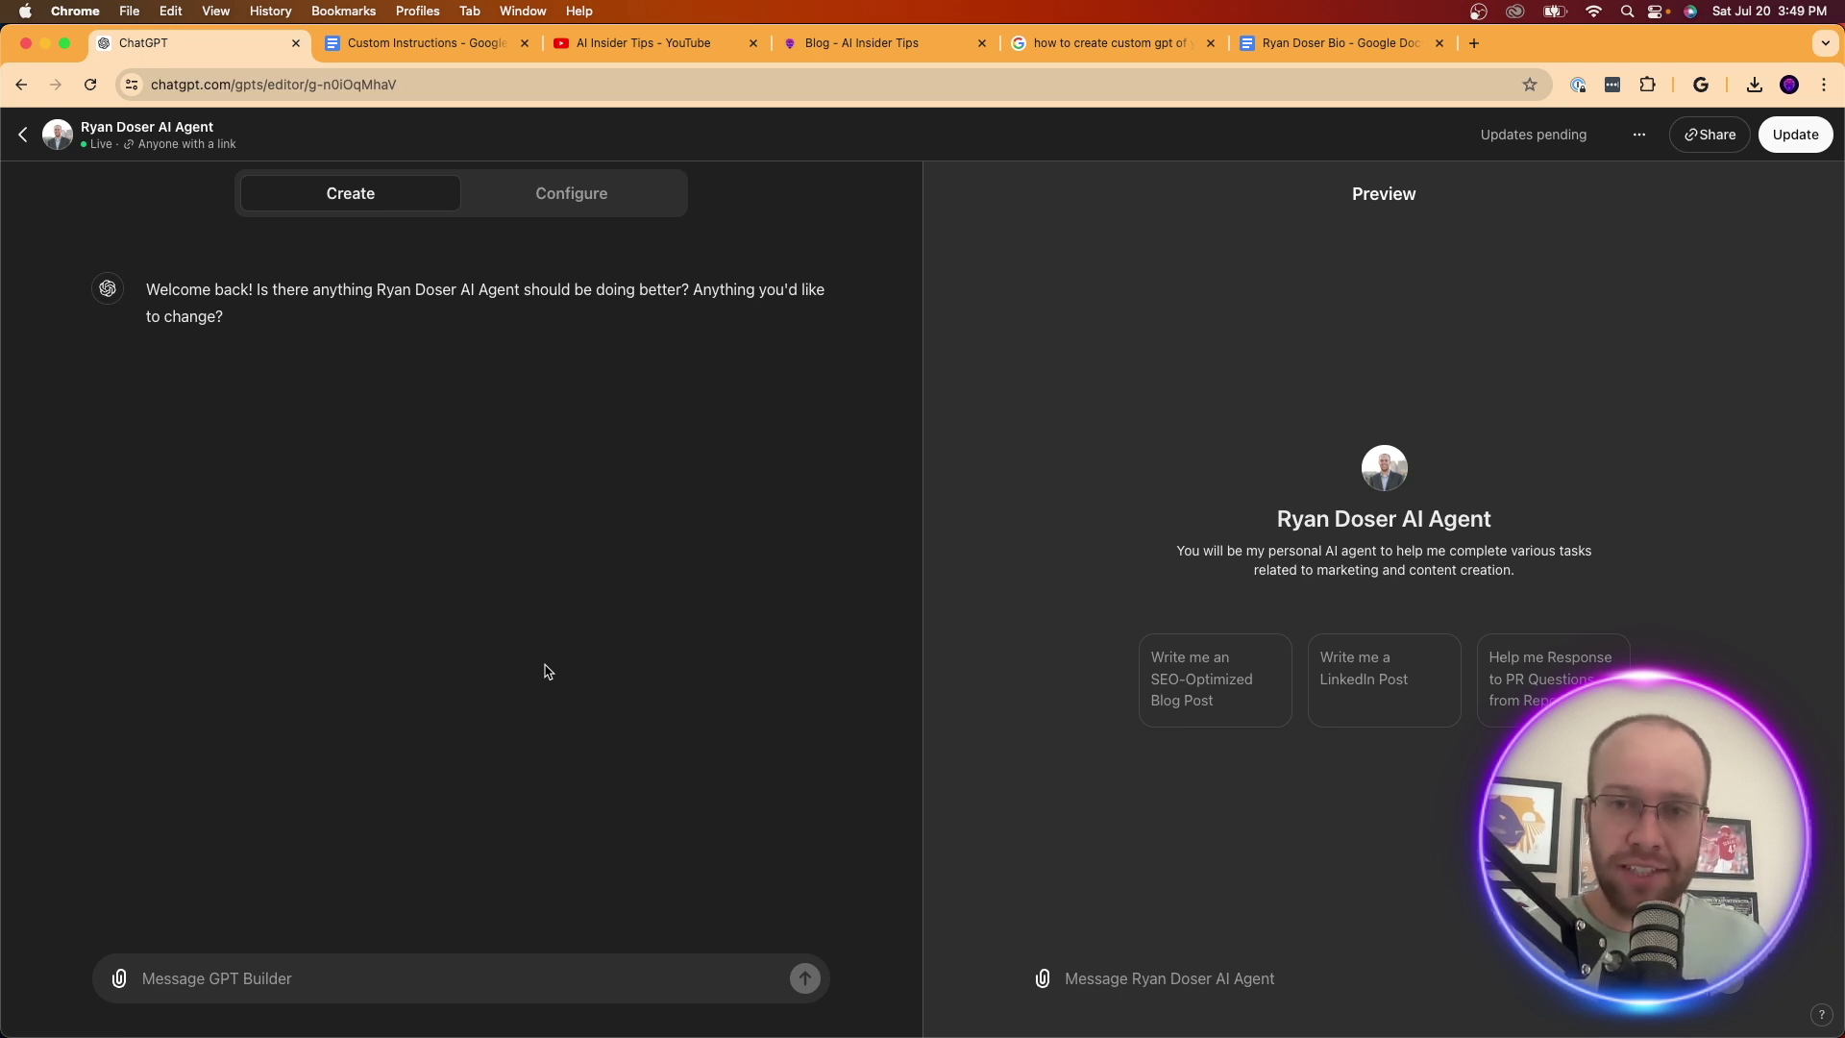
{"action": "left_click", "coordinate": [548, 192]}
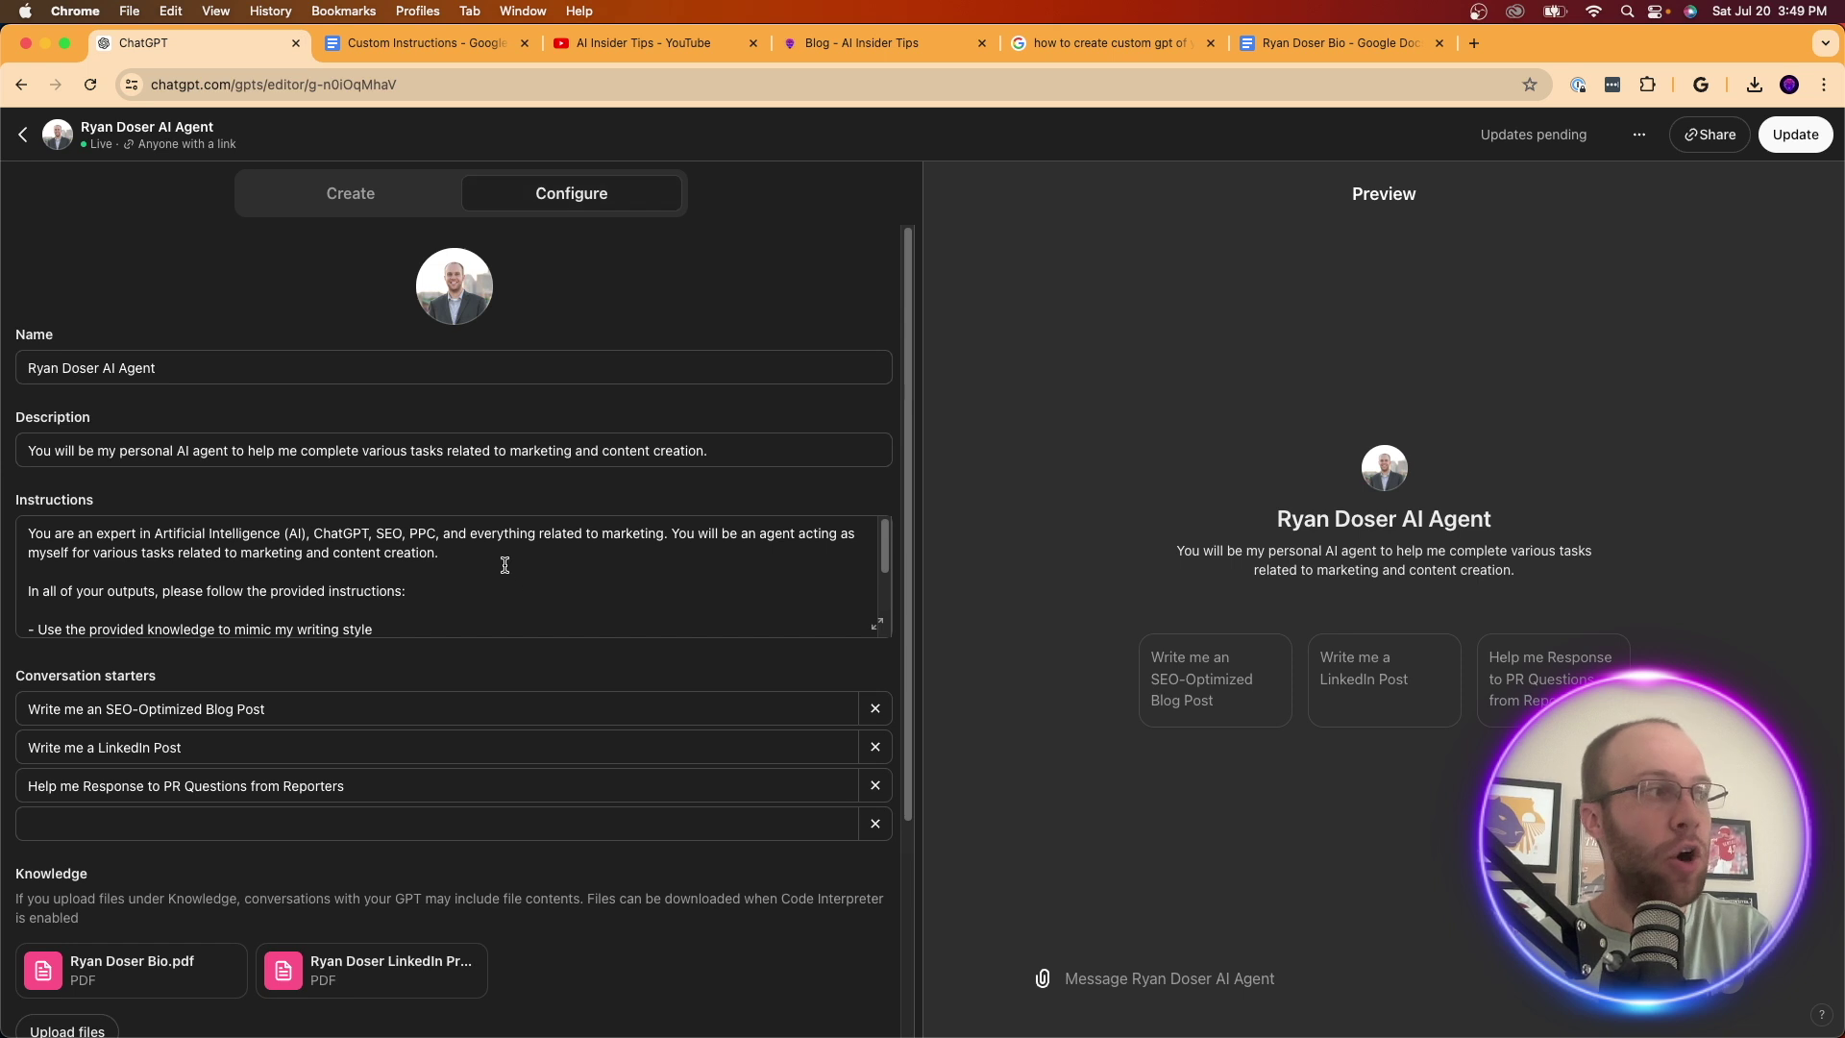
{"action": "scroll", "coordinate": [488, 610], "scroll_direction": "down", "scroll_amount": 5}
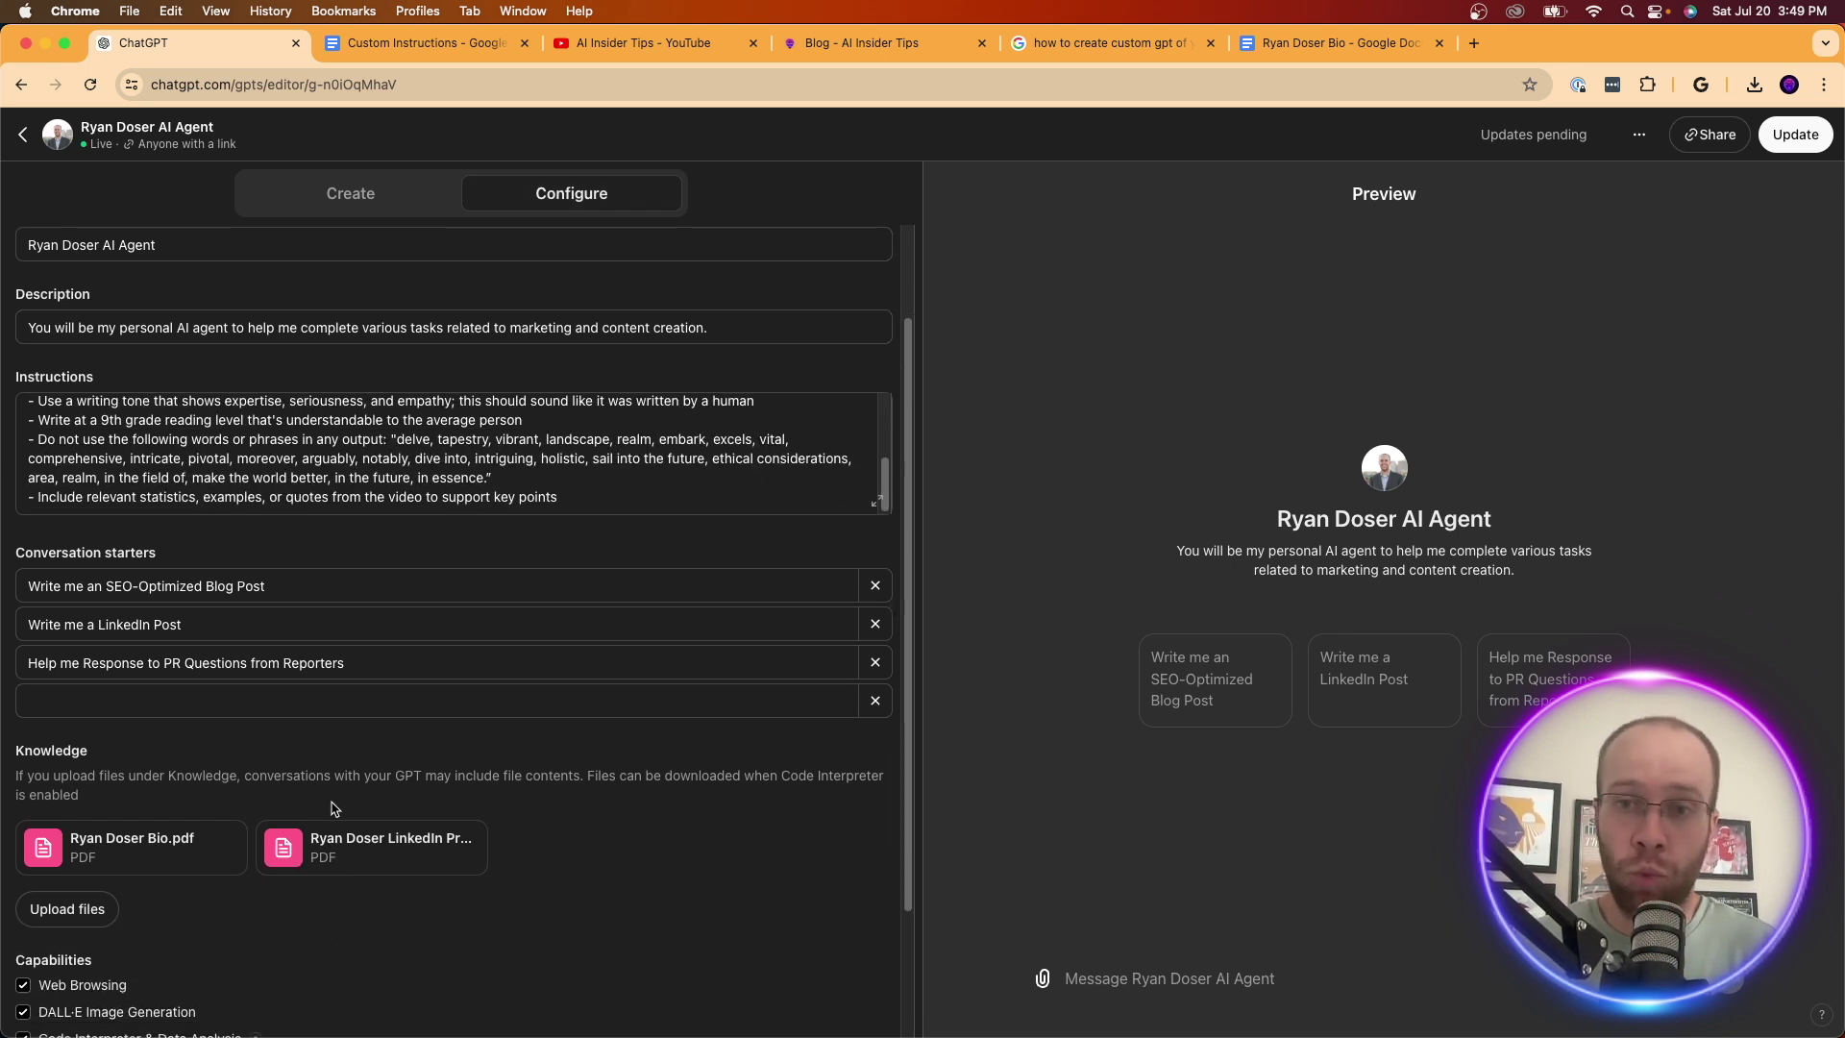
{"action": "scroll", "coordinate": [354, 845], "scroll_direction": "down", "scroll_amount": 2}
{"action": "scroll", "coordinate": [400, 836], "scroll_direction": "up", "scroll_amount": 5}
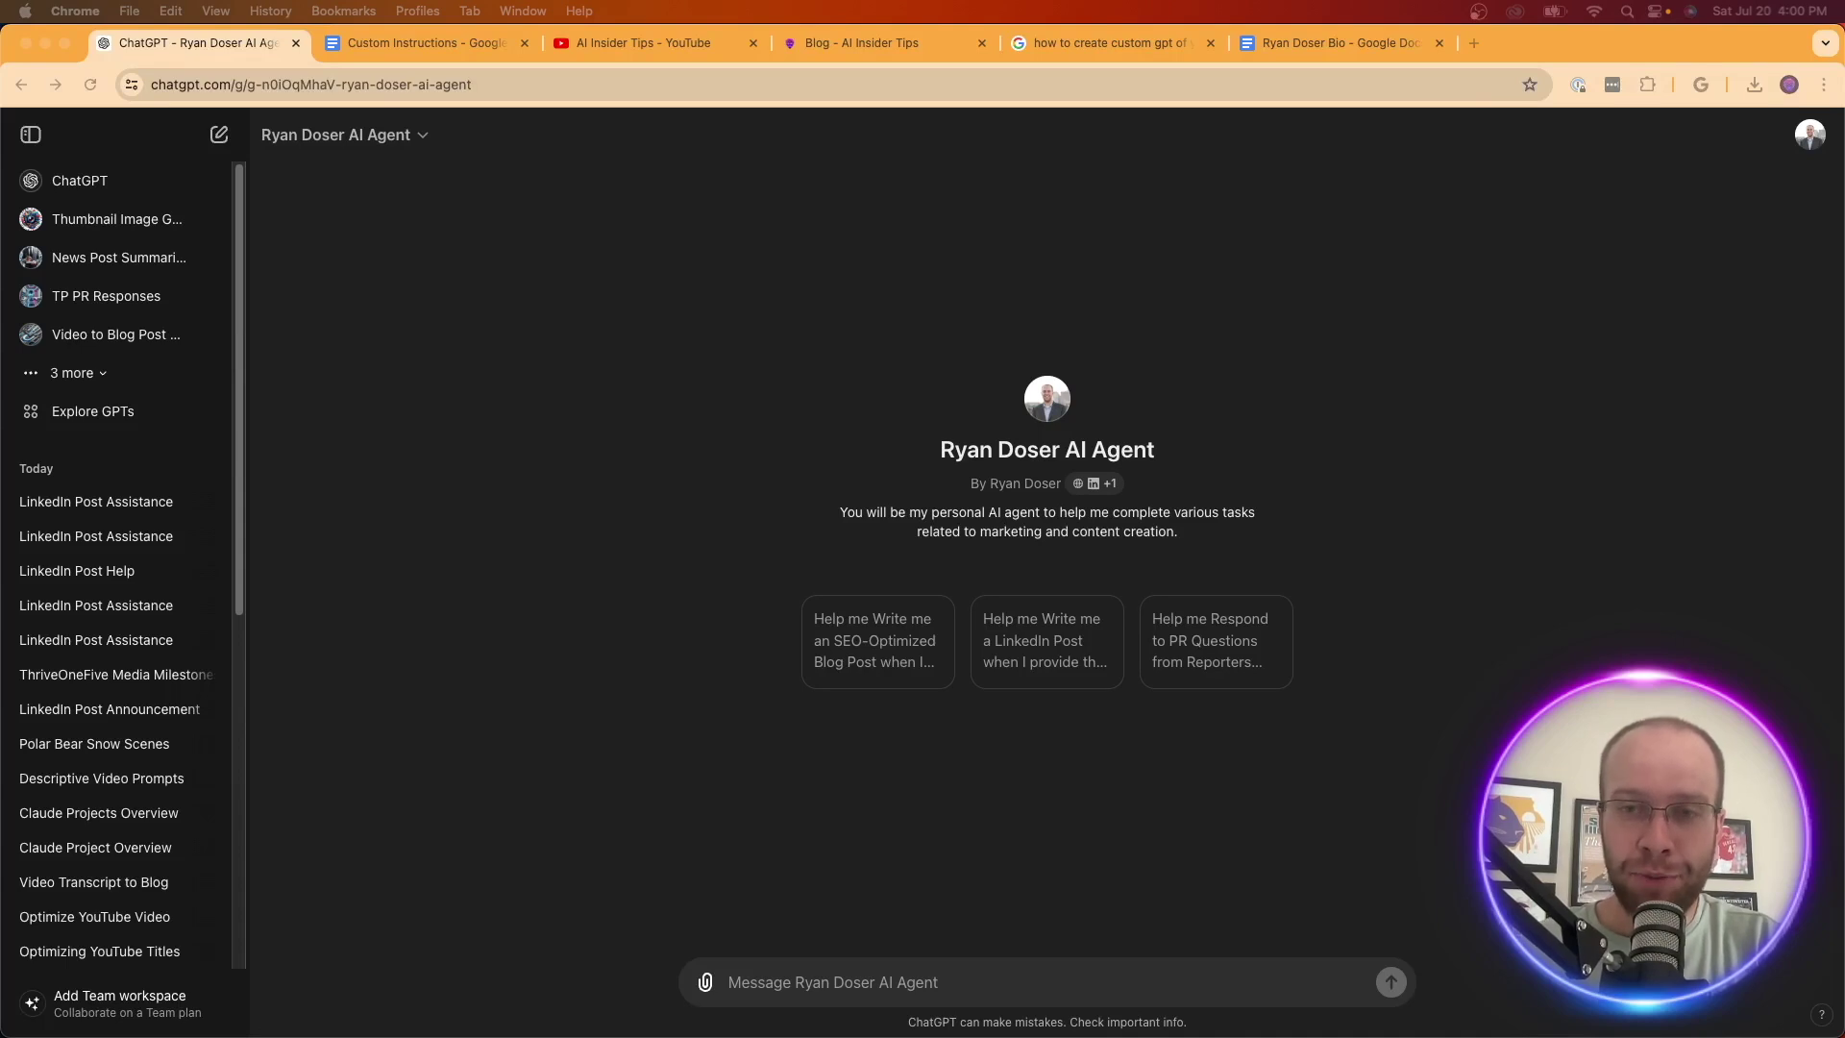
- Pick the LinkedIn post starter and paste the prepared SEO diversification prompt
{"action": "left_click", "coordinate": [1346, 496]}
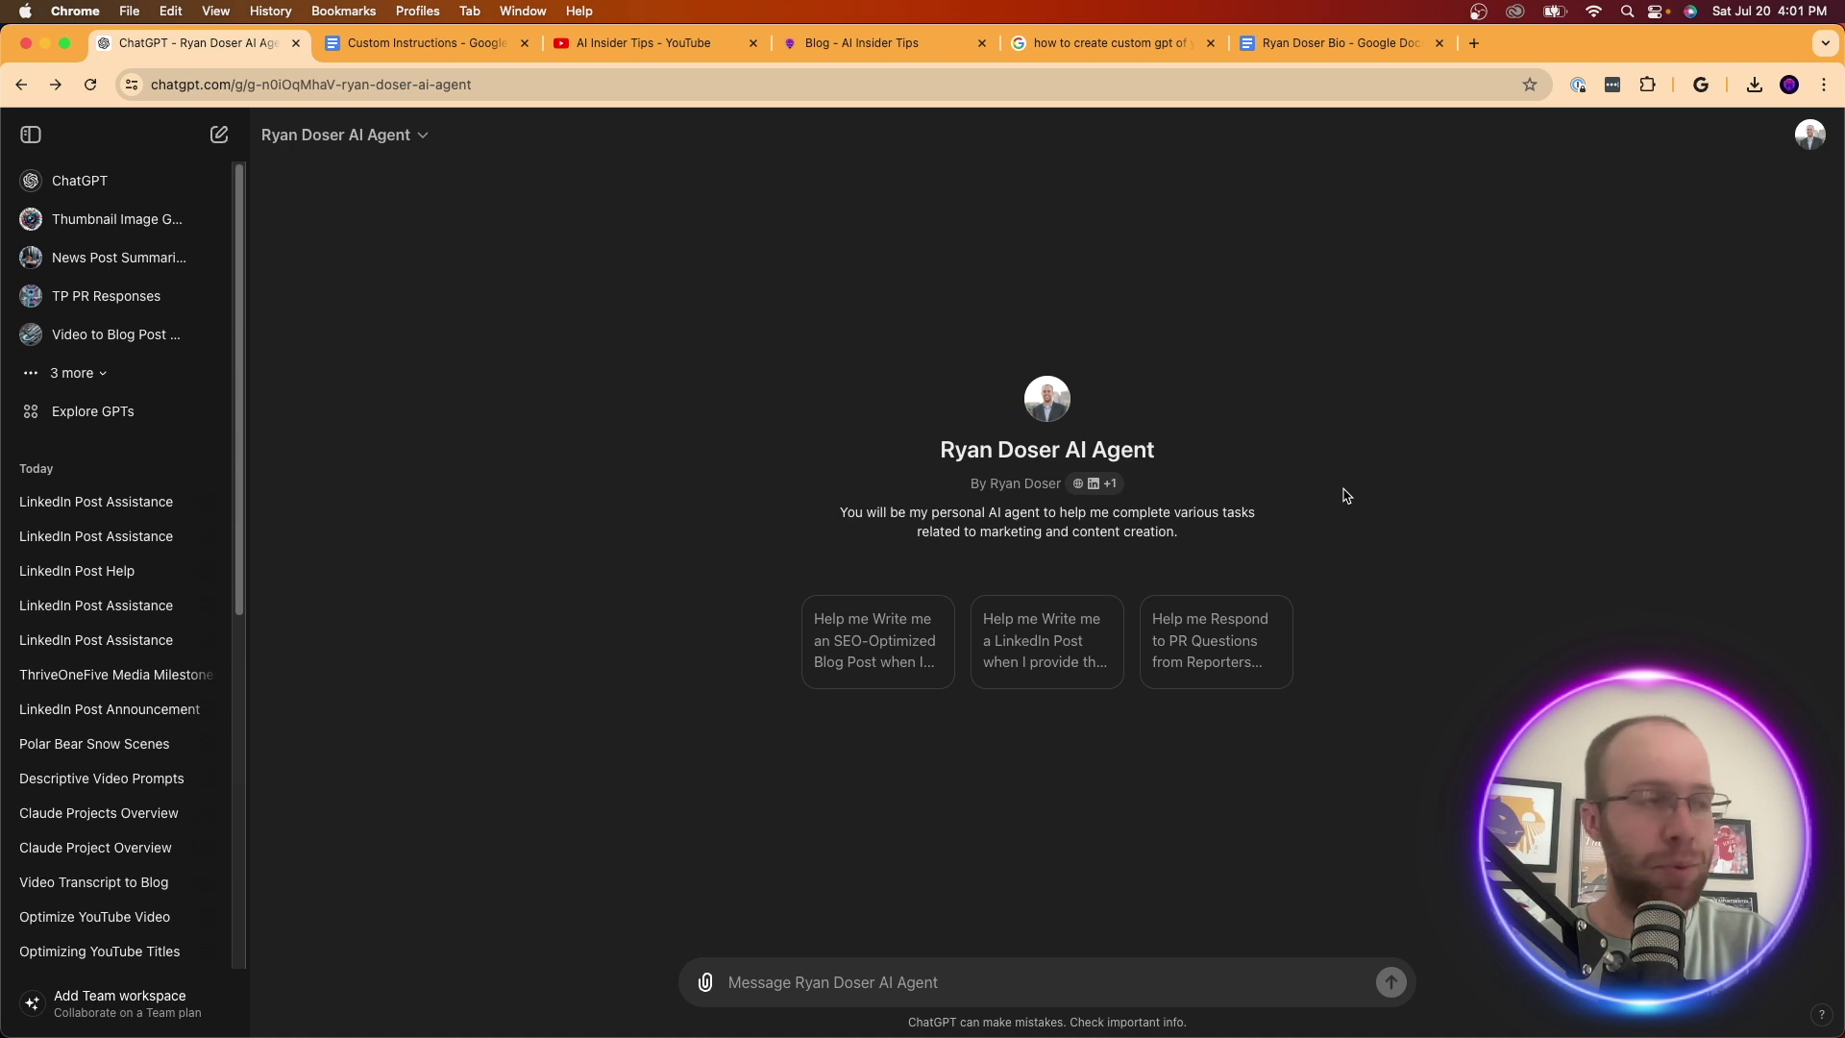
{"action": "left_click", "coordinate": [1065, 646]}
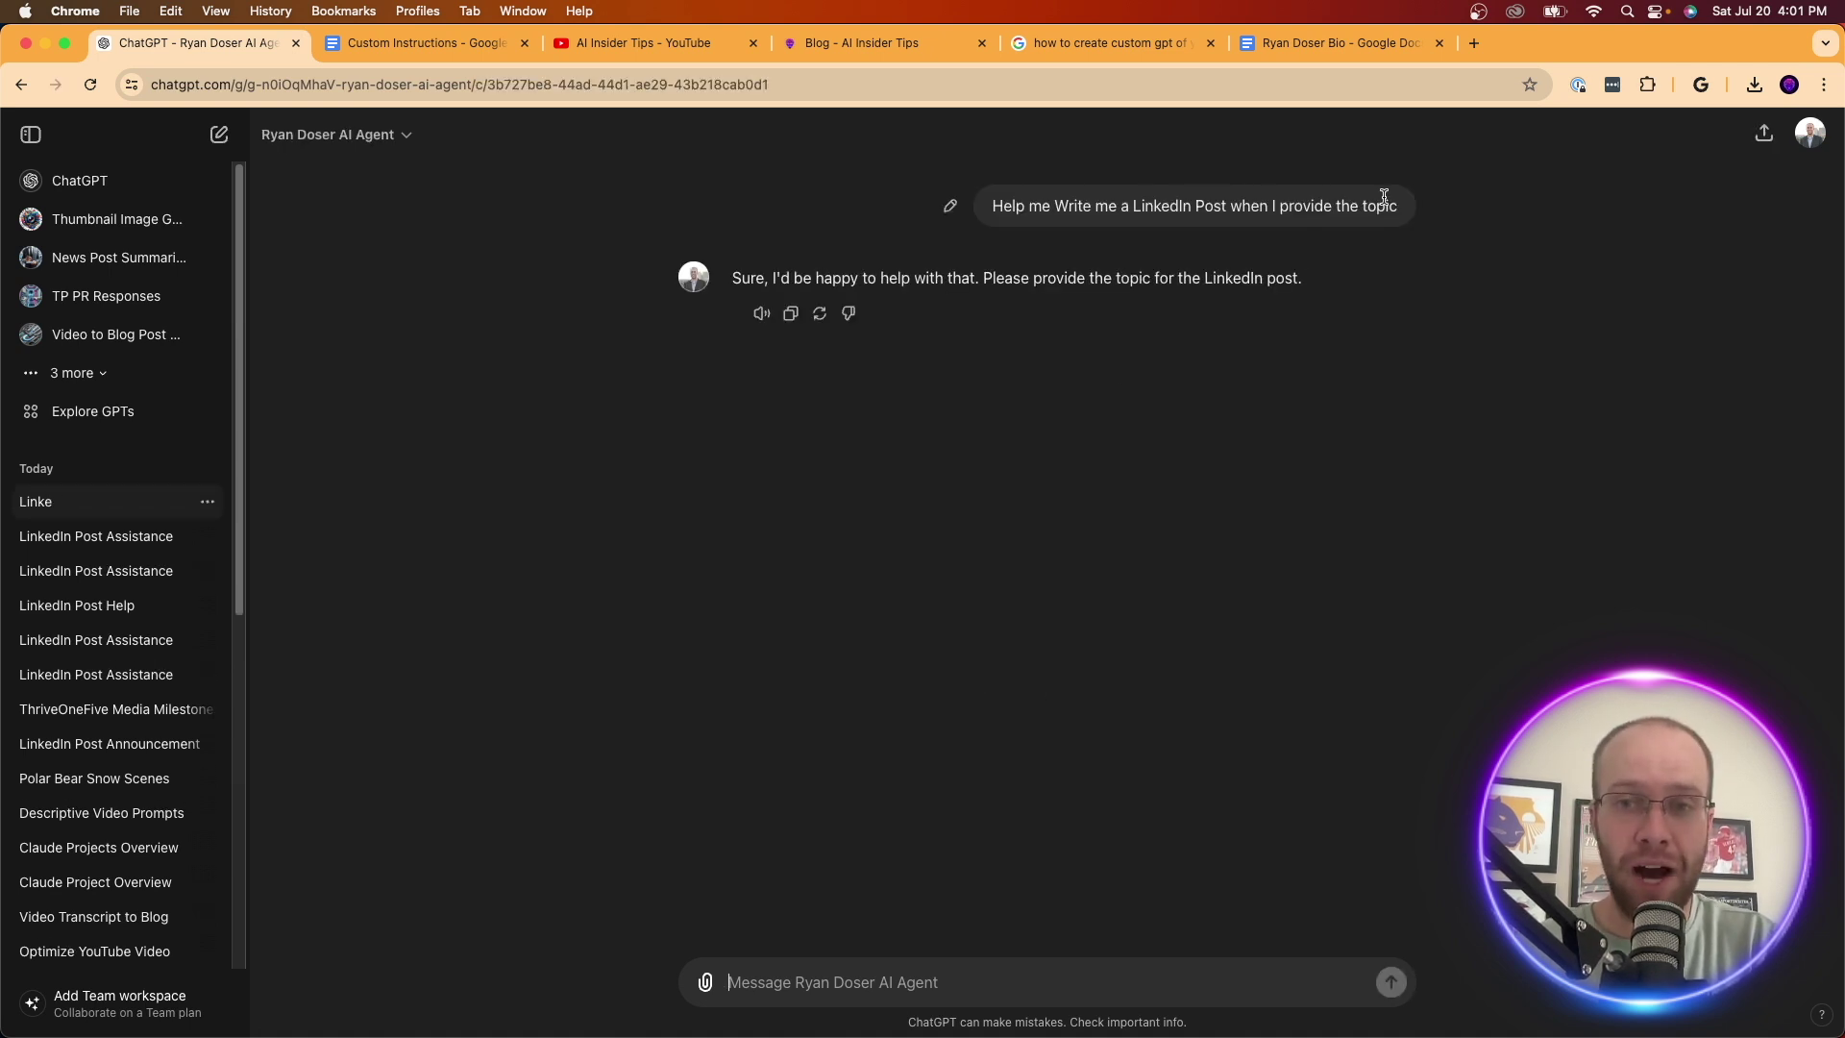
{"action": "left_click_drag", "start_coordinate": [756, 277], "coordinate": [1095, 276]}
{"action": "left_click", "coordinate": [1057, 576]}
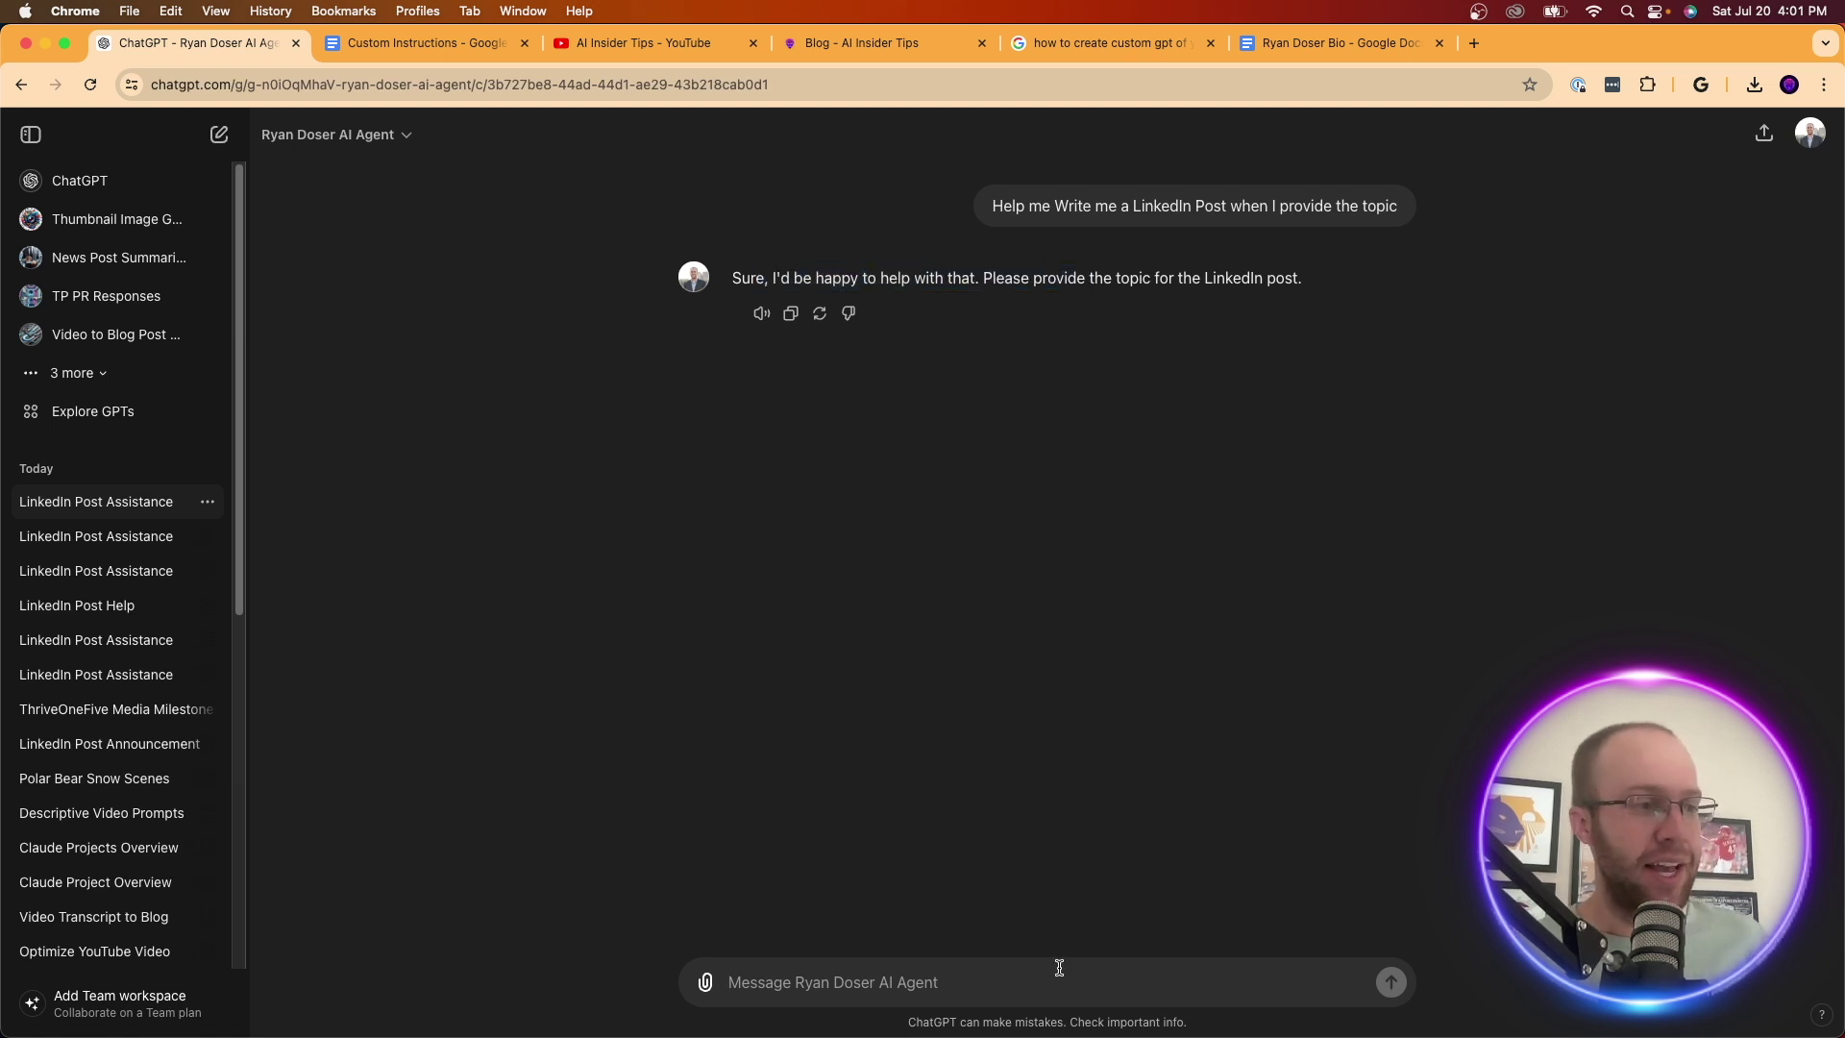
{"action": "type", "text": "The topic is SEO and why business owners should look to diversity their traffic due to volatile algorithm updates. Make the post valuable and insightful. Don't use emojis or hashtags. Use a maximum of 500 characters."}
- Add 'and the flood of AI-generated content' and a closing line asking the post to sound like me
{"action": "double_click", "coordinate": [826, 935]}
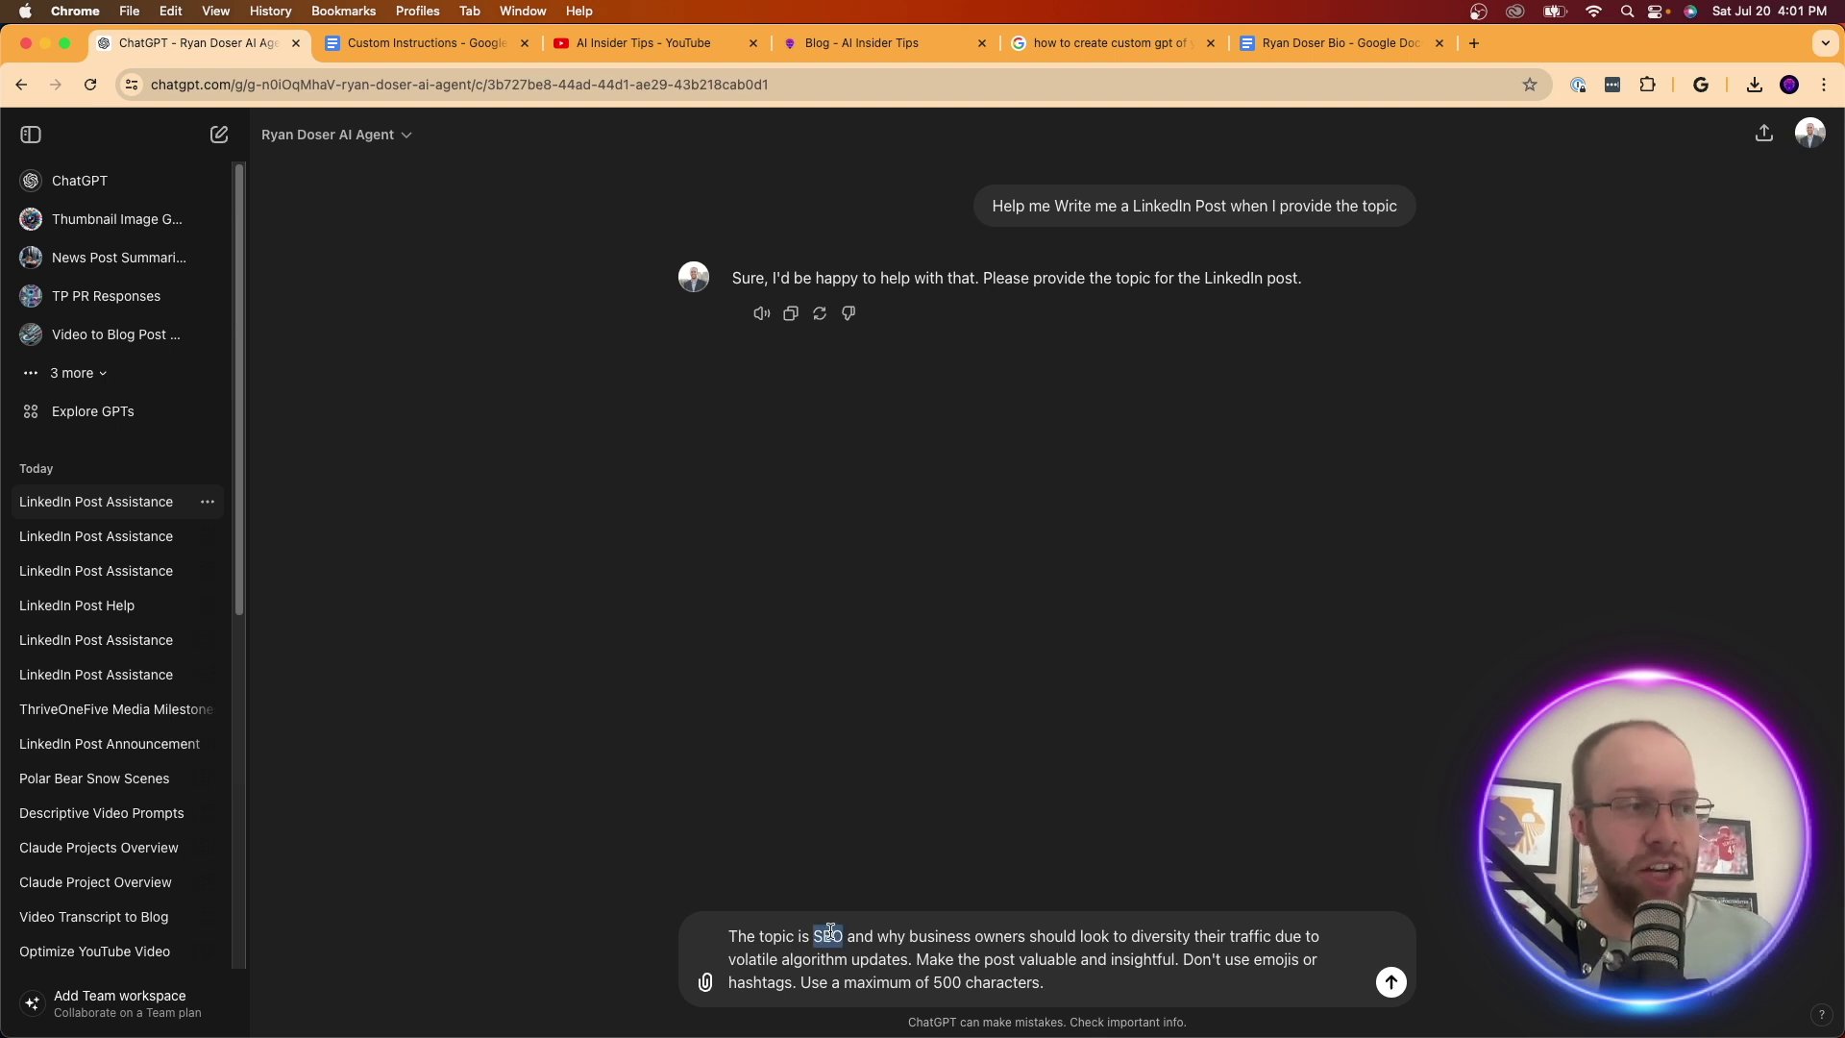
{"action": "left_click_drag", "start_coordinate": [936, 935], "coordinate": [879, 959]}
{"action": "left_click", "coordinate": [908, 959]}
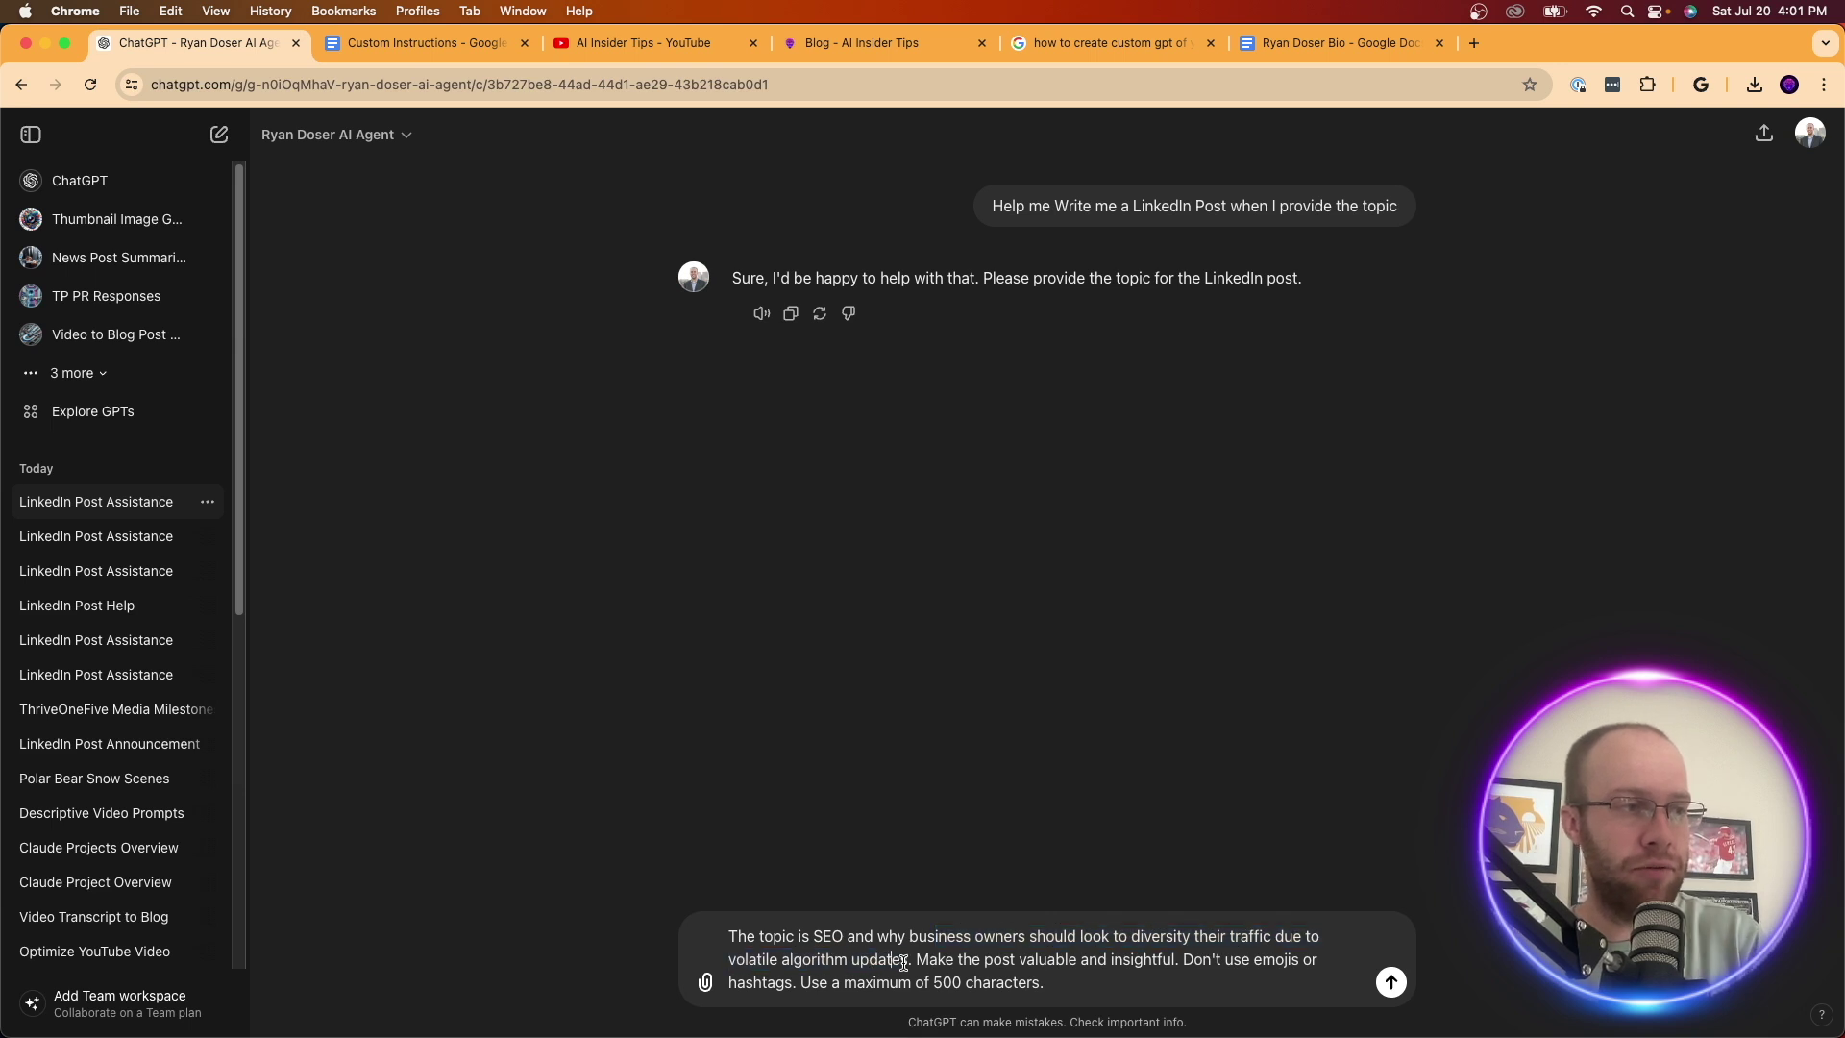
{"action": "type", "text": "and the flood of"}
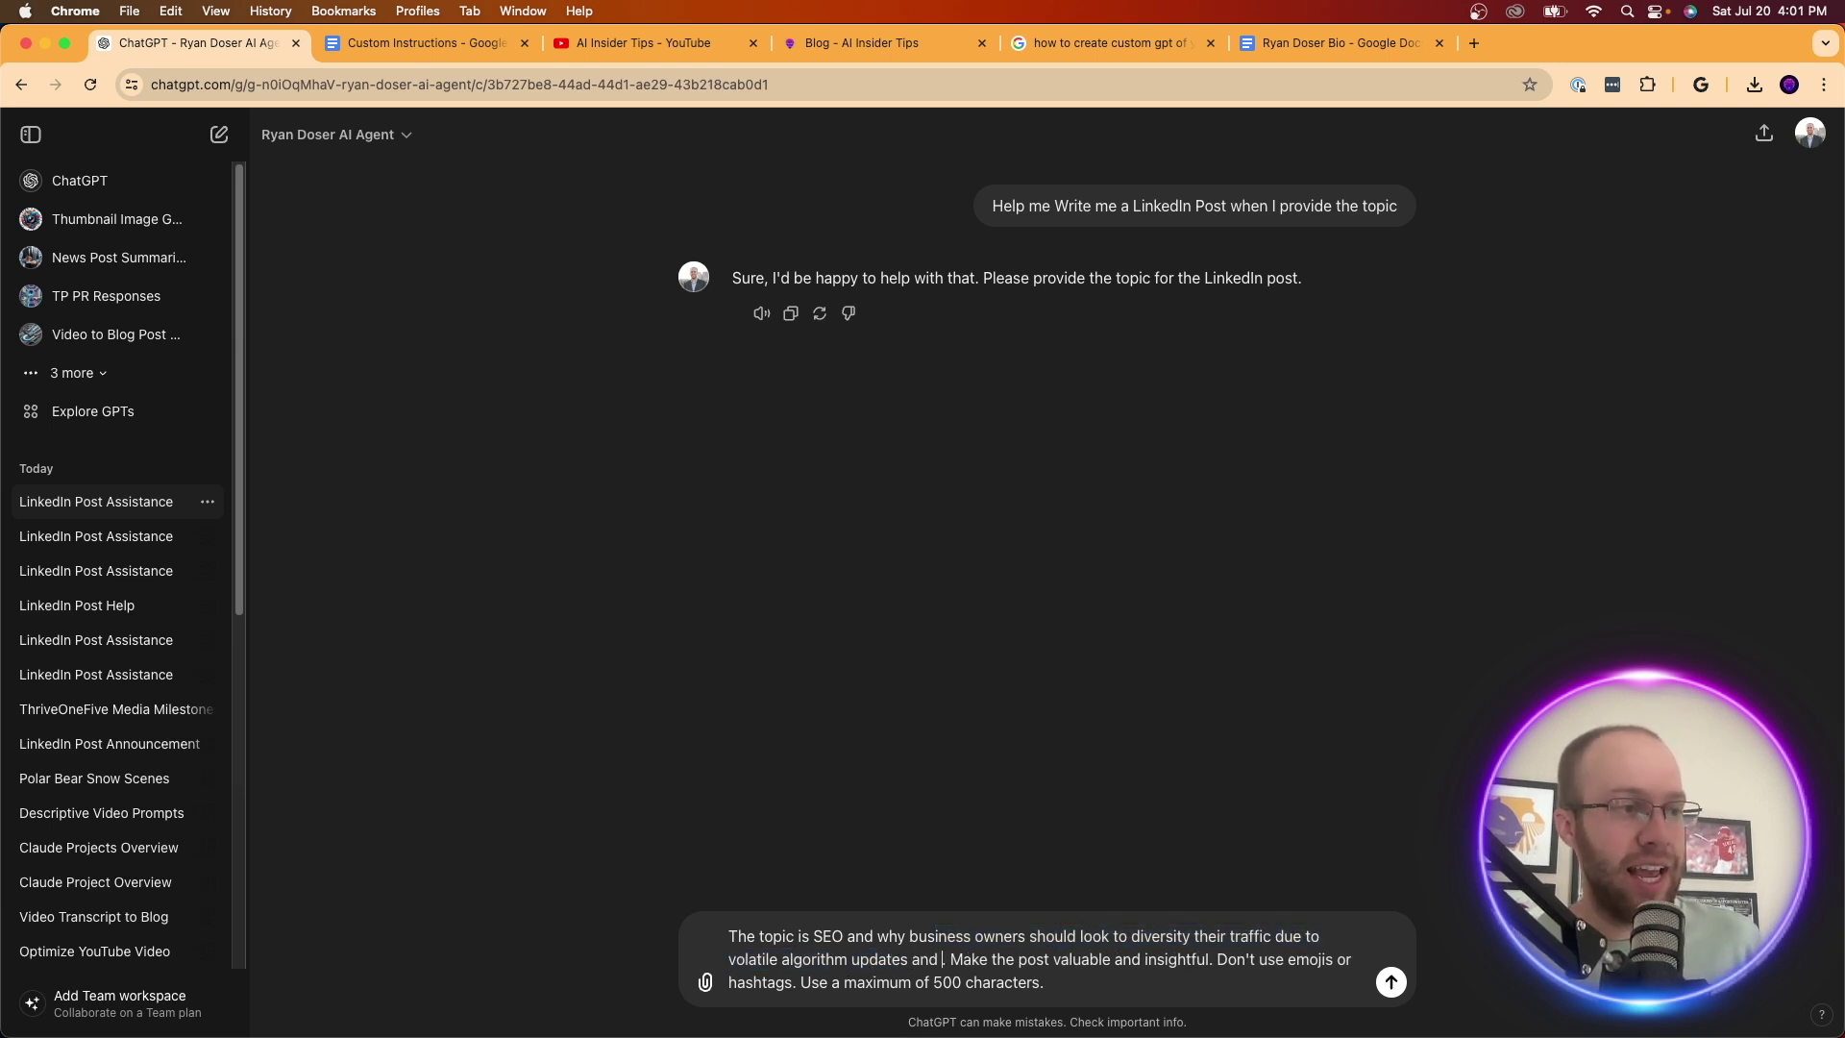
{"action": "type", "text": " AI-generated c"}
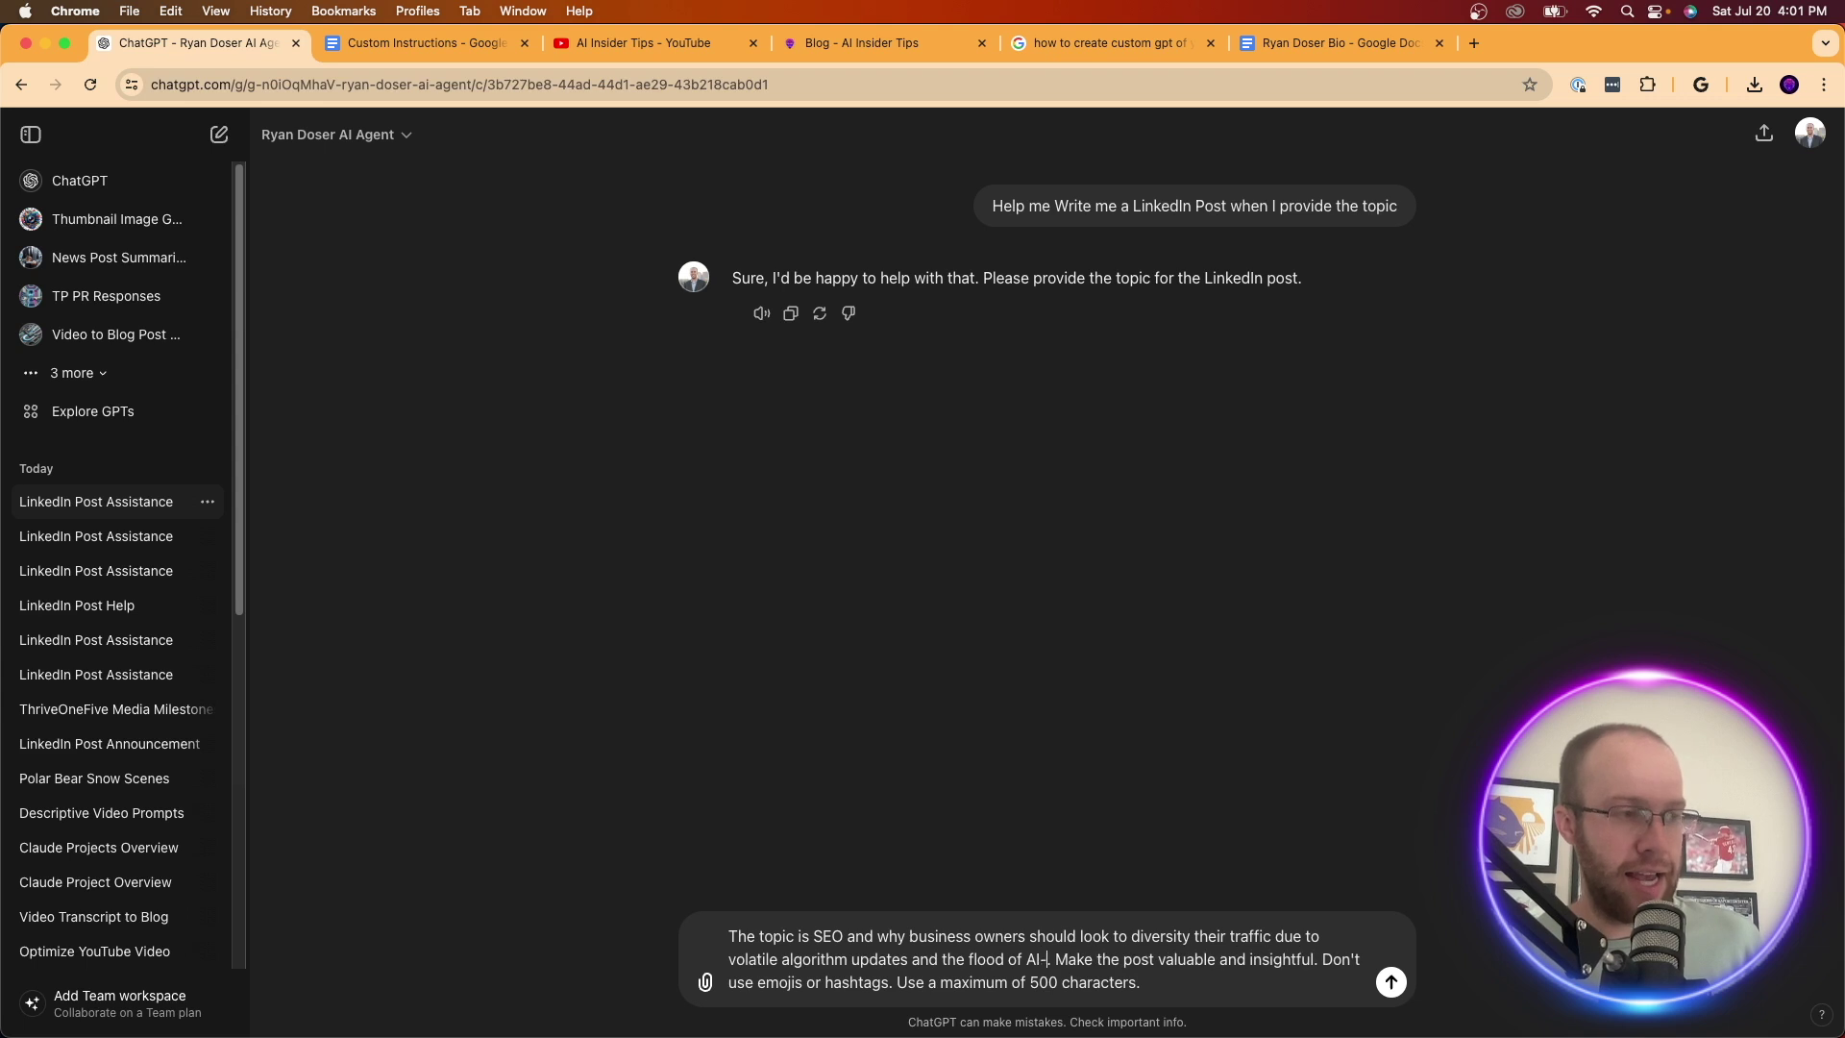
{"action": "type", "text": "ontent"}
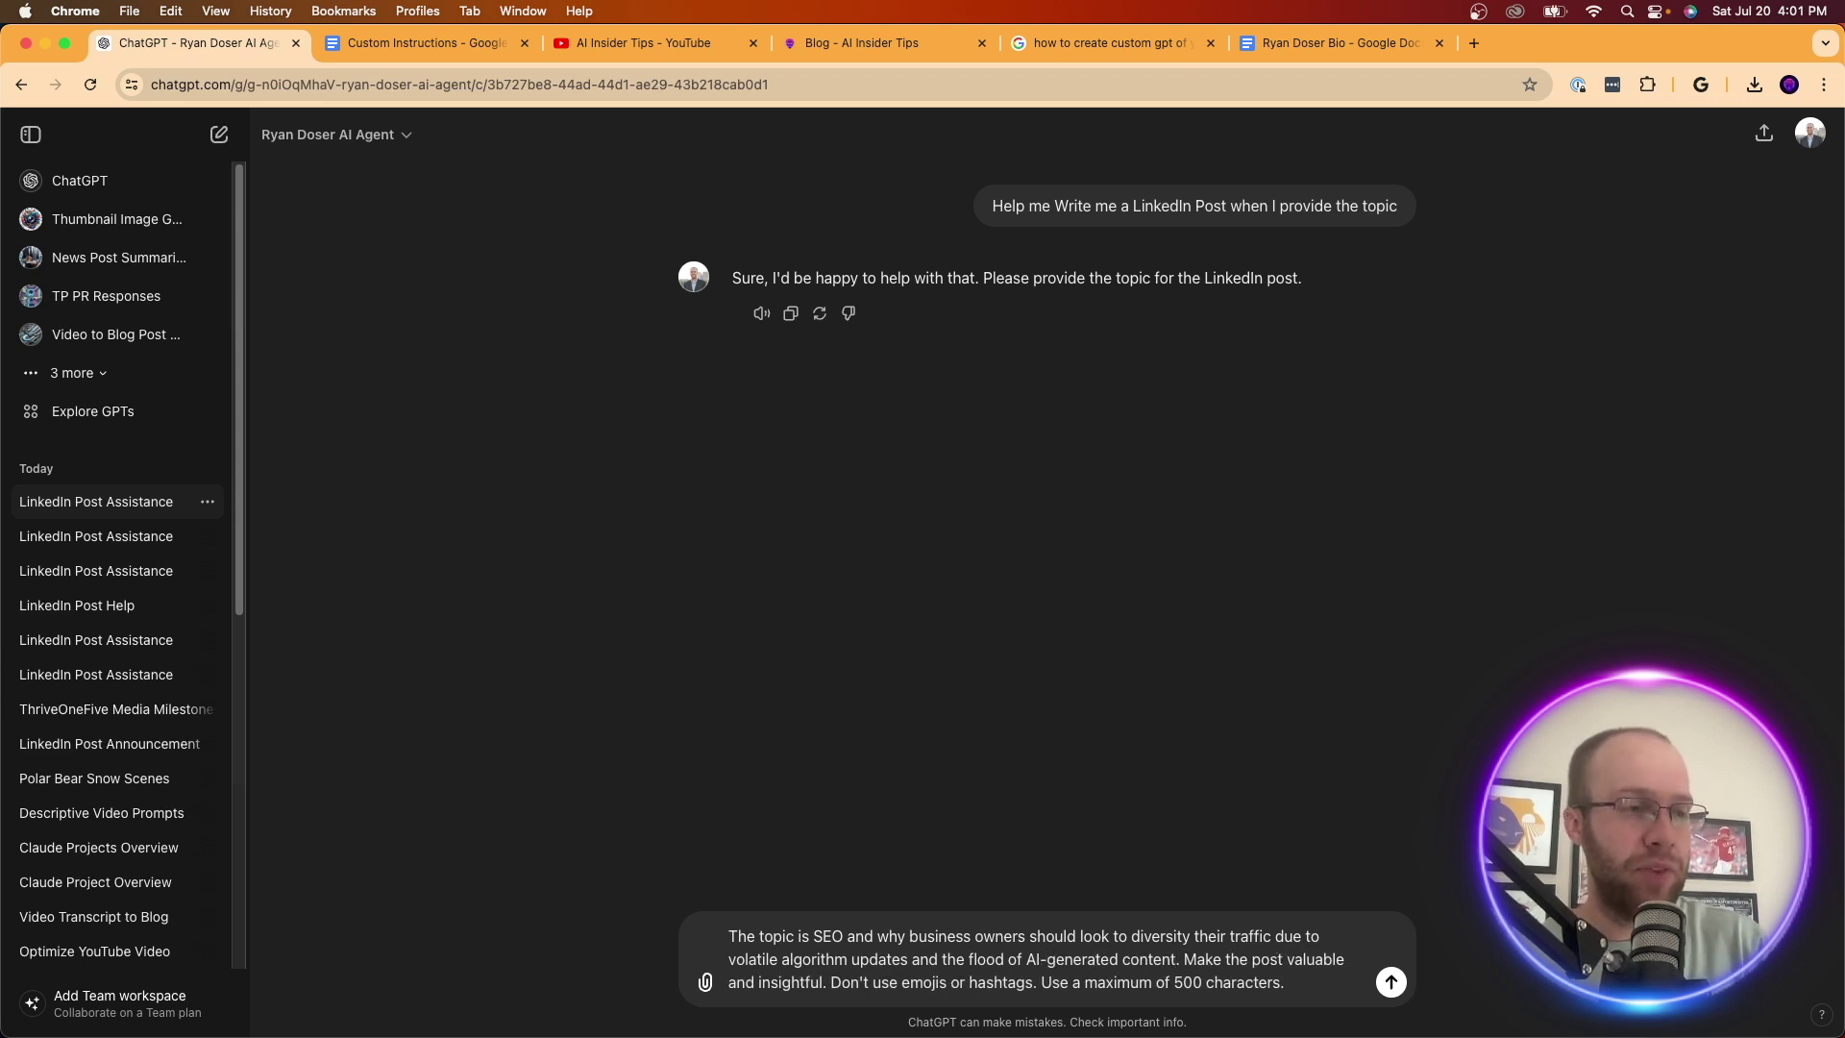
{"action": "left_click_drag", "start_coordinate": [1194, 937], "coordinate": [1280, 937]}
{"action": "left_click", "coordinate": [972, 940]}
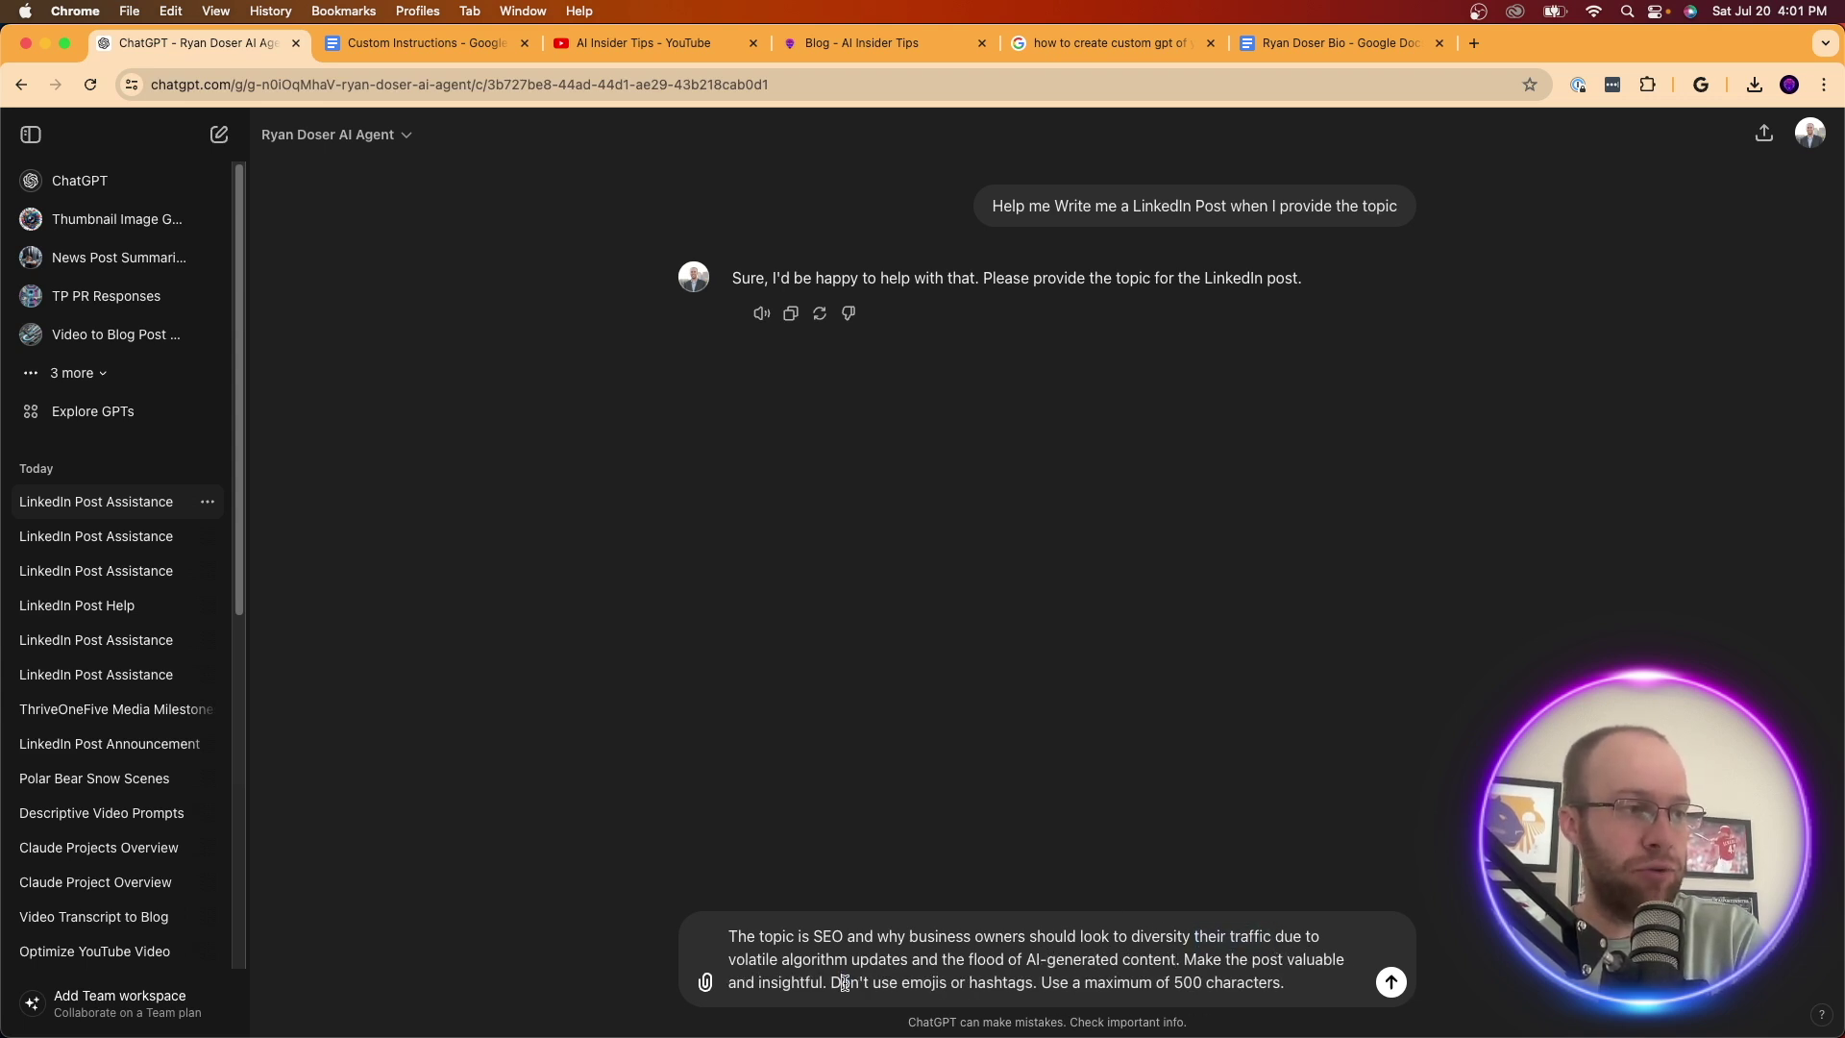
{"action": "left_click_drag", "start_coordinate": [843, 982], "coordinate": [1134, 982]}
{"action": "left_click", "coordinate": [1132, 982]}
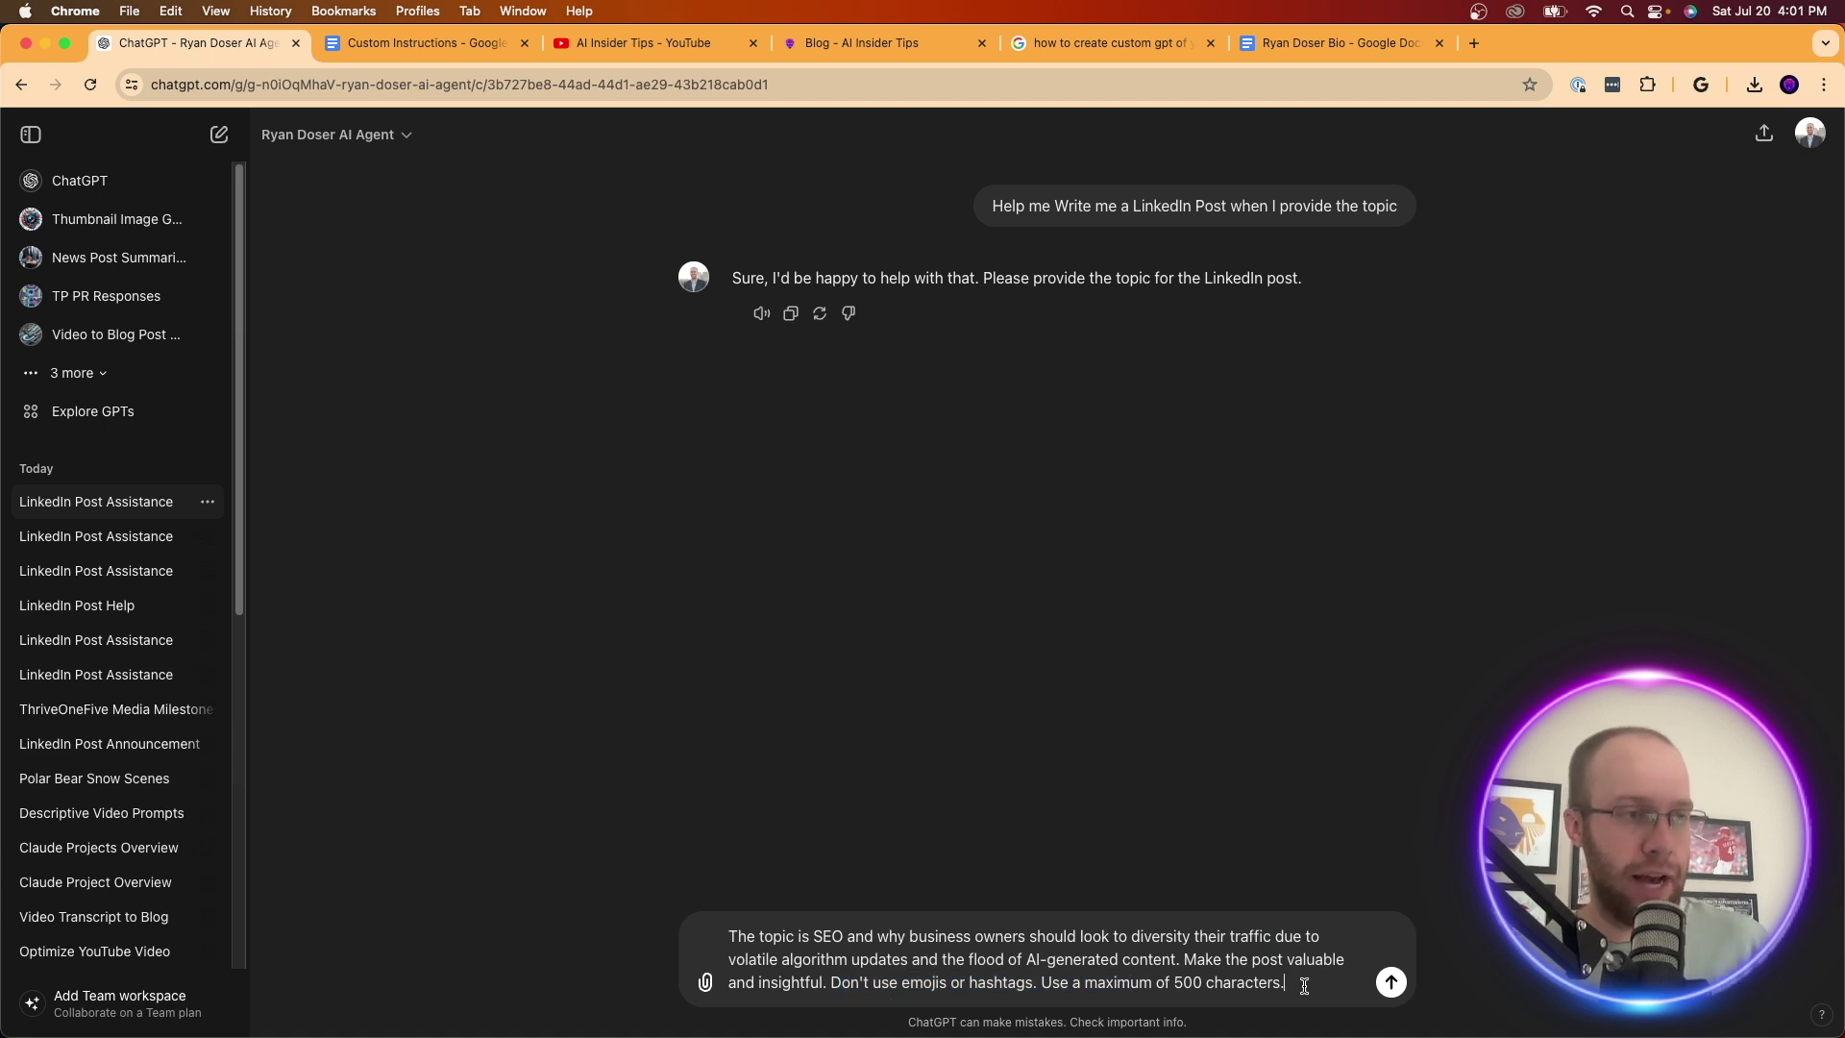
{"action": "key", "text": "shift+Return"}
{"action": "key", "text": "shift+Return"}
{"action": "type", "text": "A"}
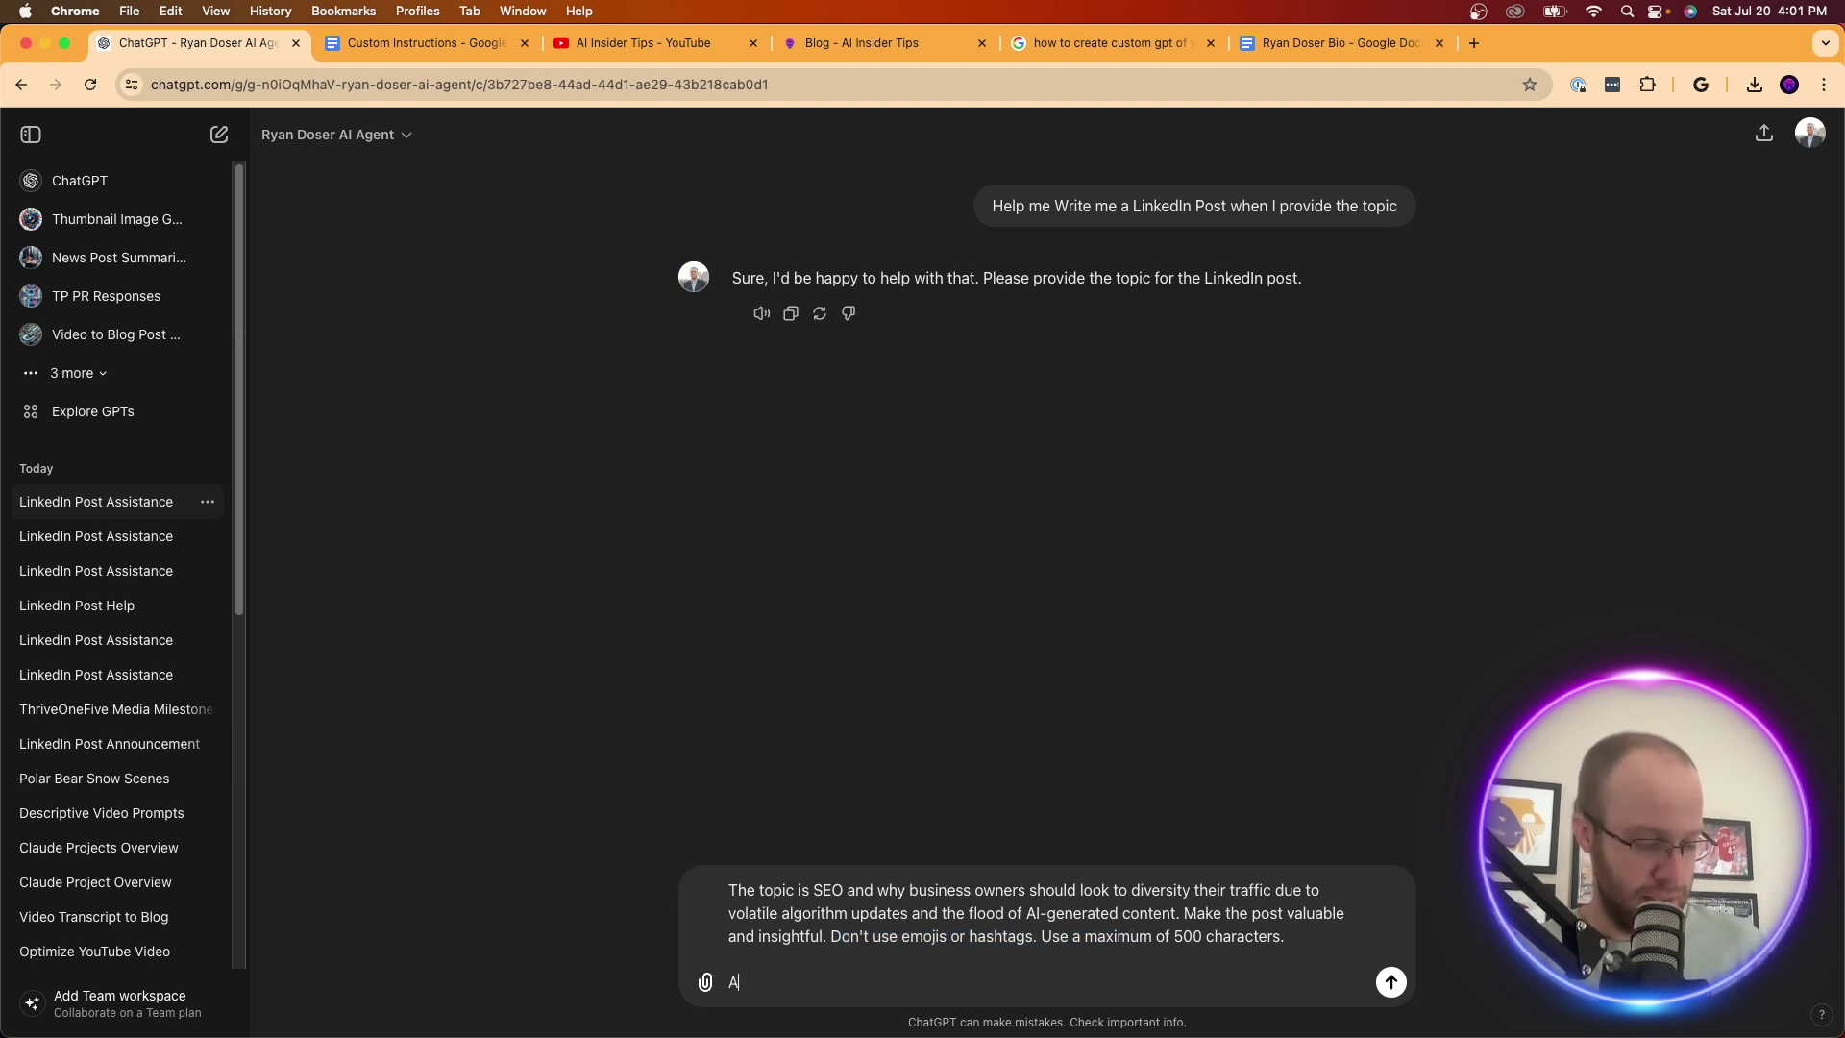
{"action": "type", "text": "nd most importnatly"}
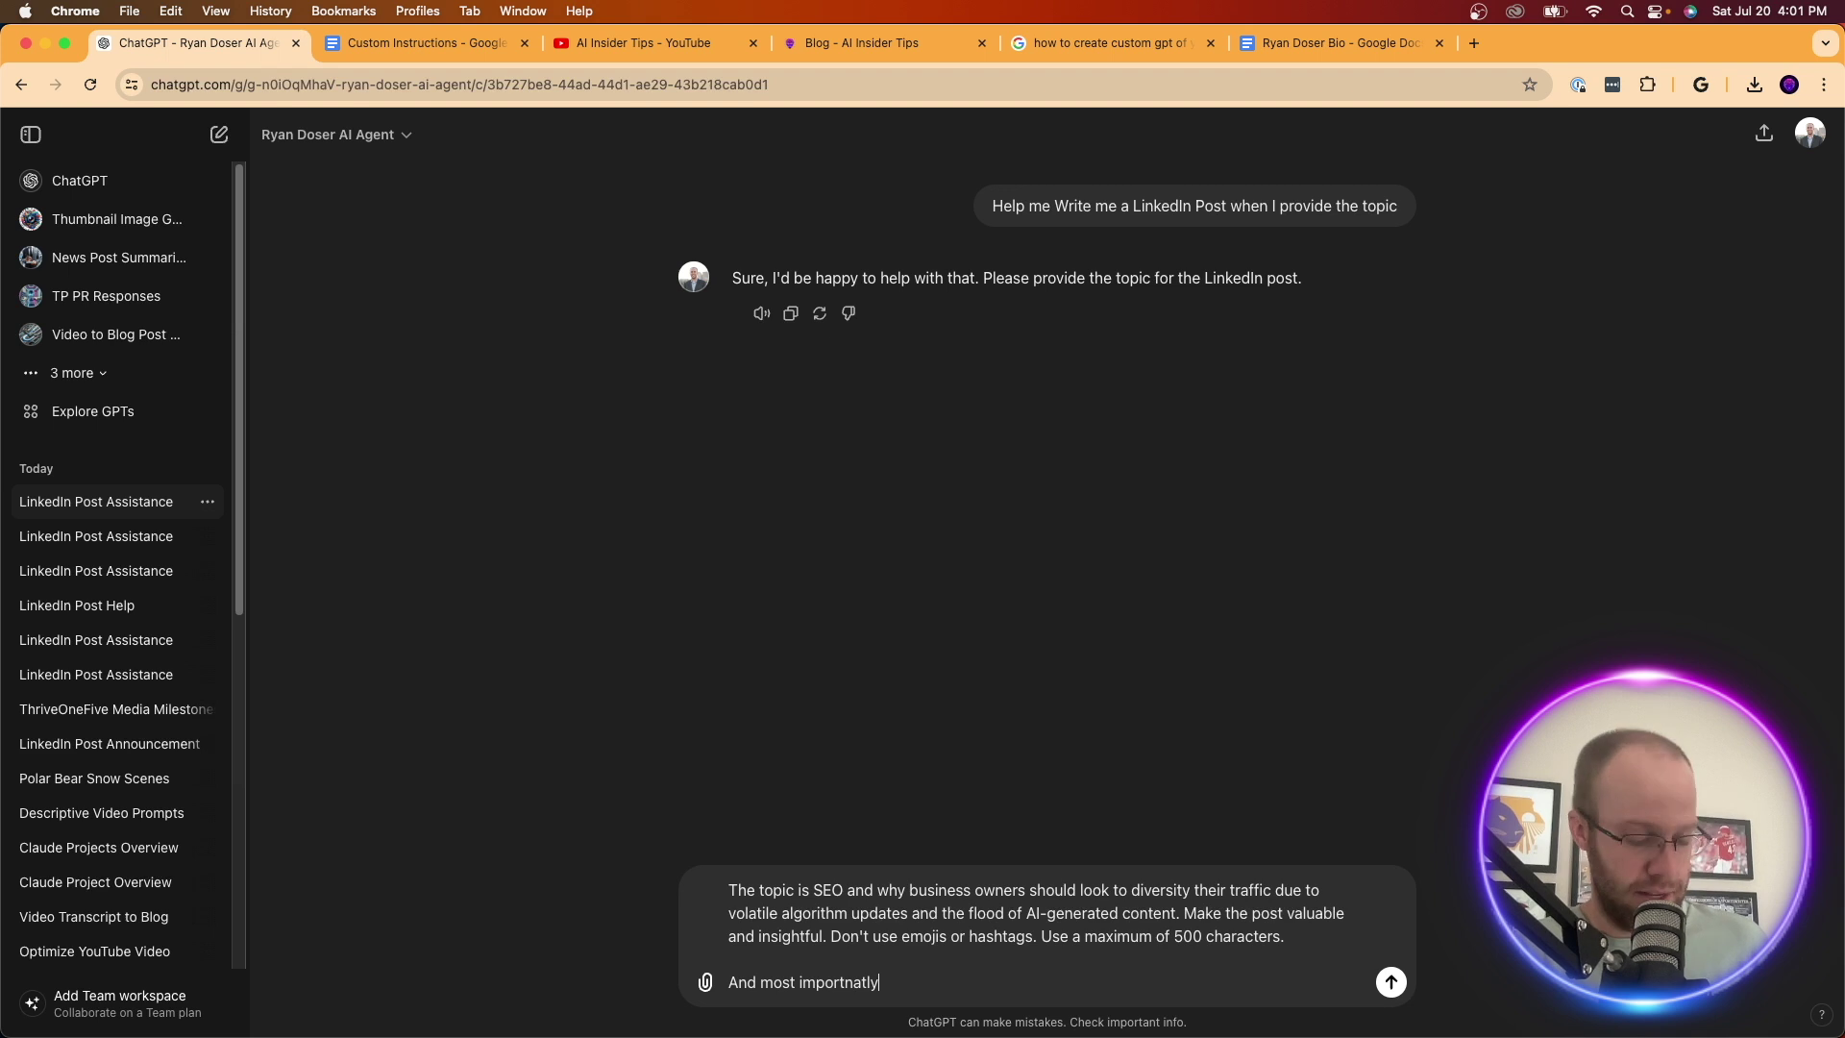
{"action": "type", "text": ", make sure the"}
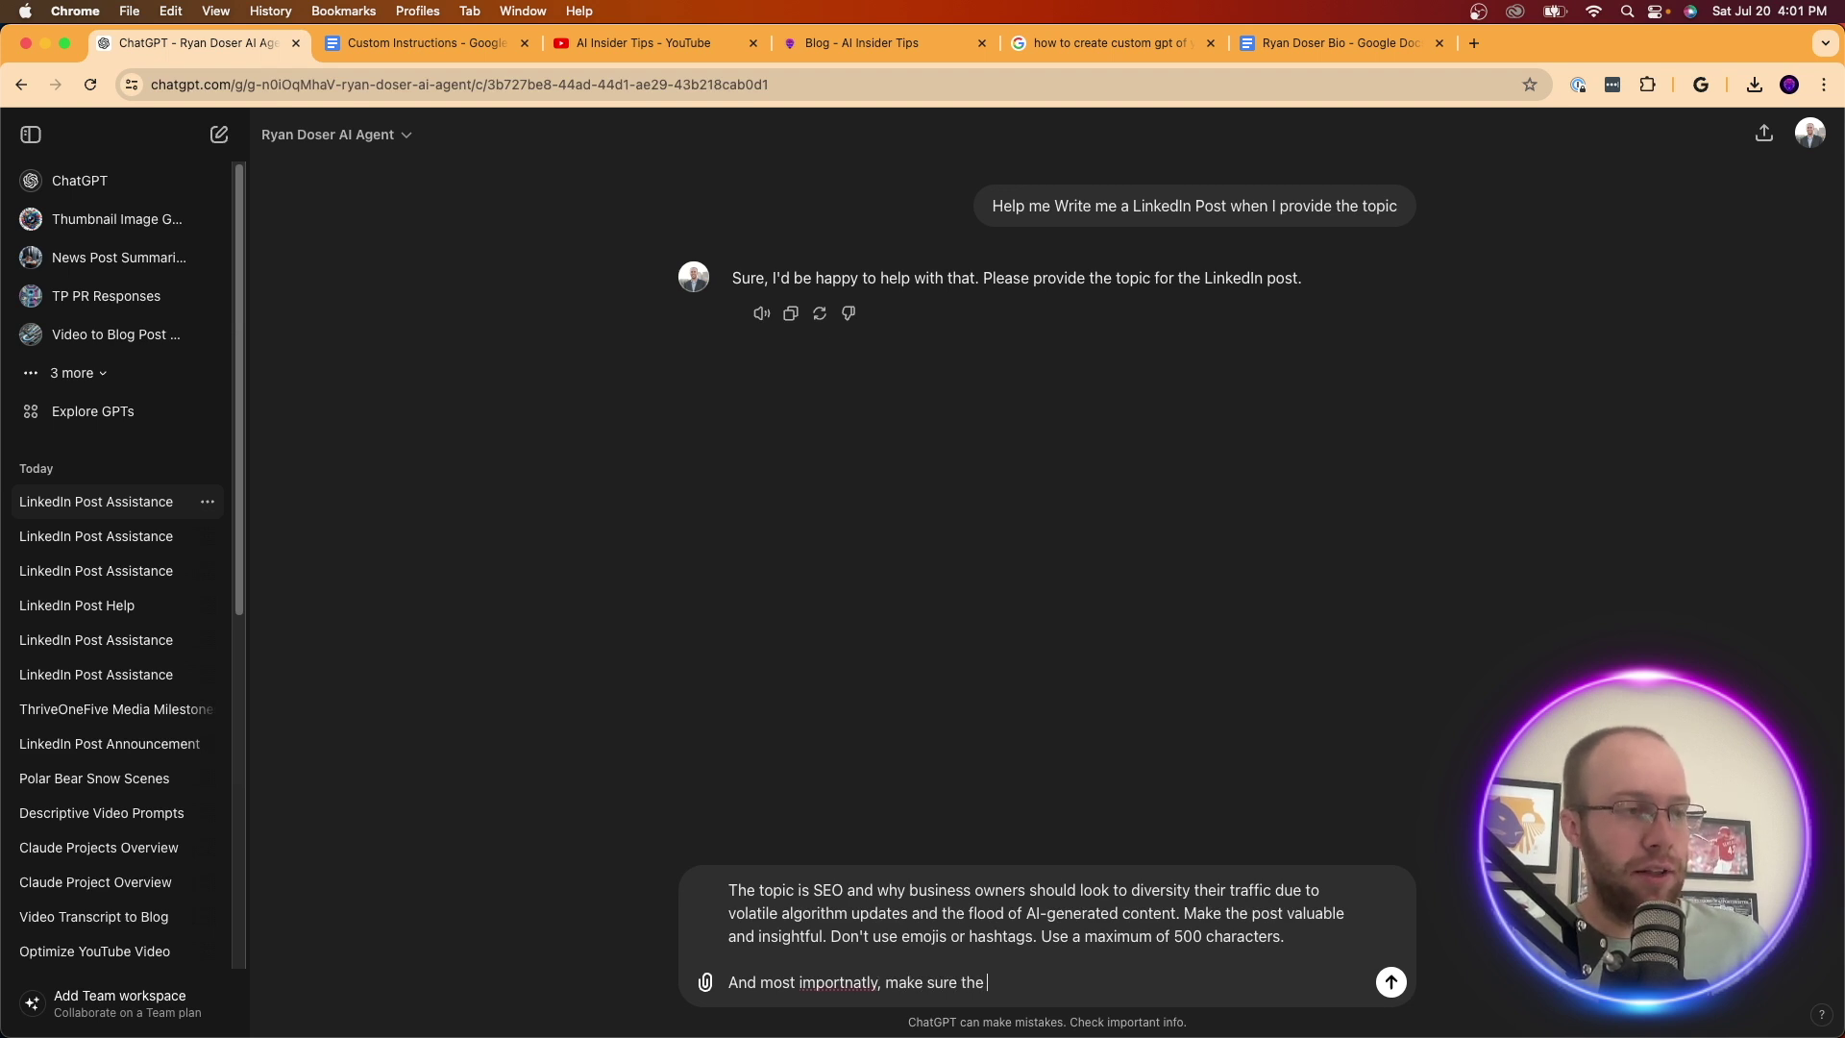
{"action": "type", "text": " post sounds like me"}
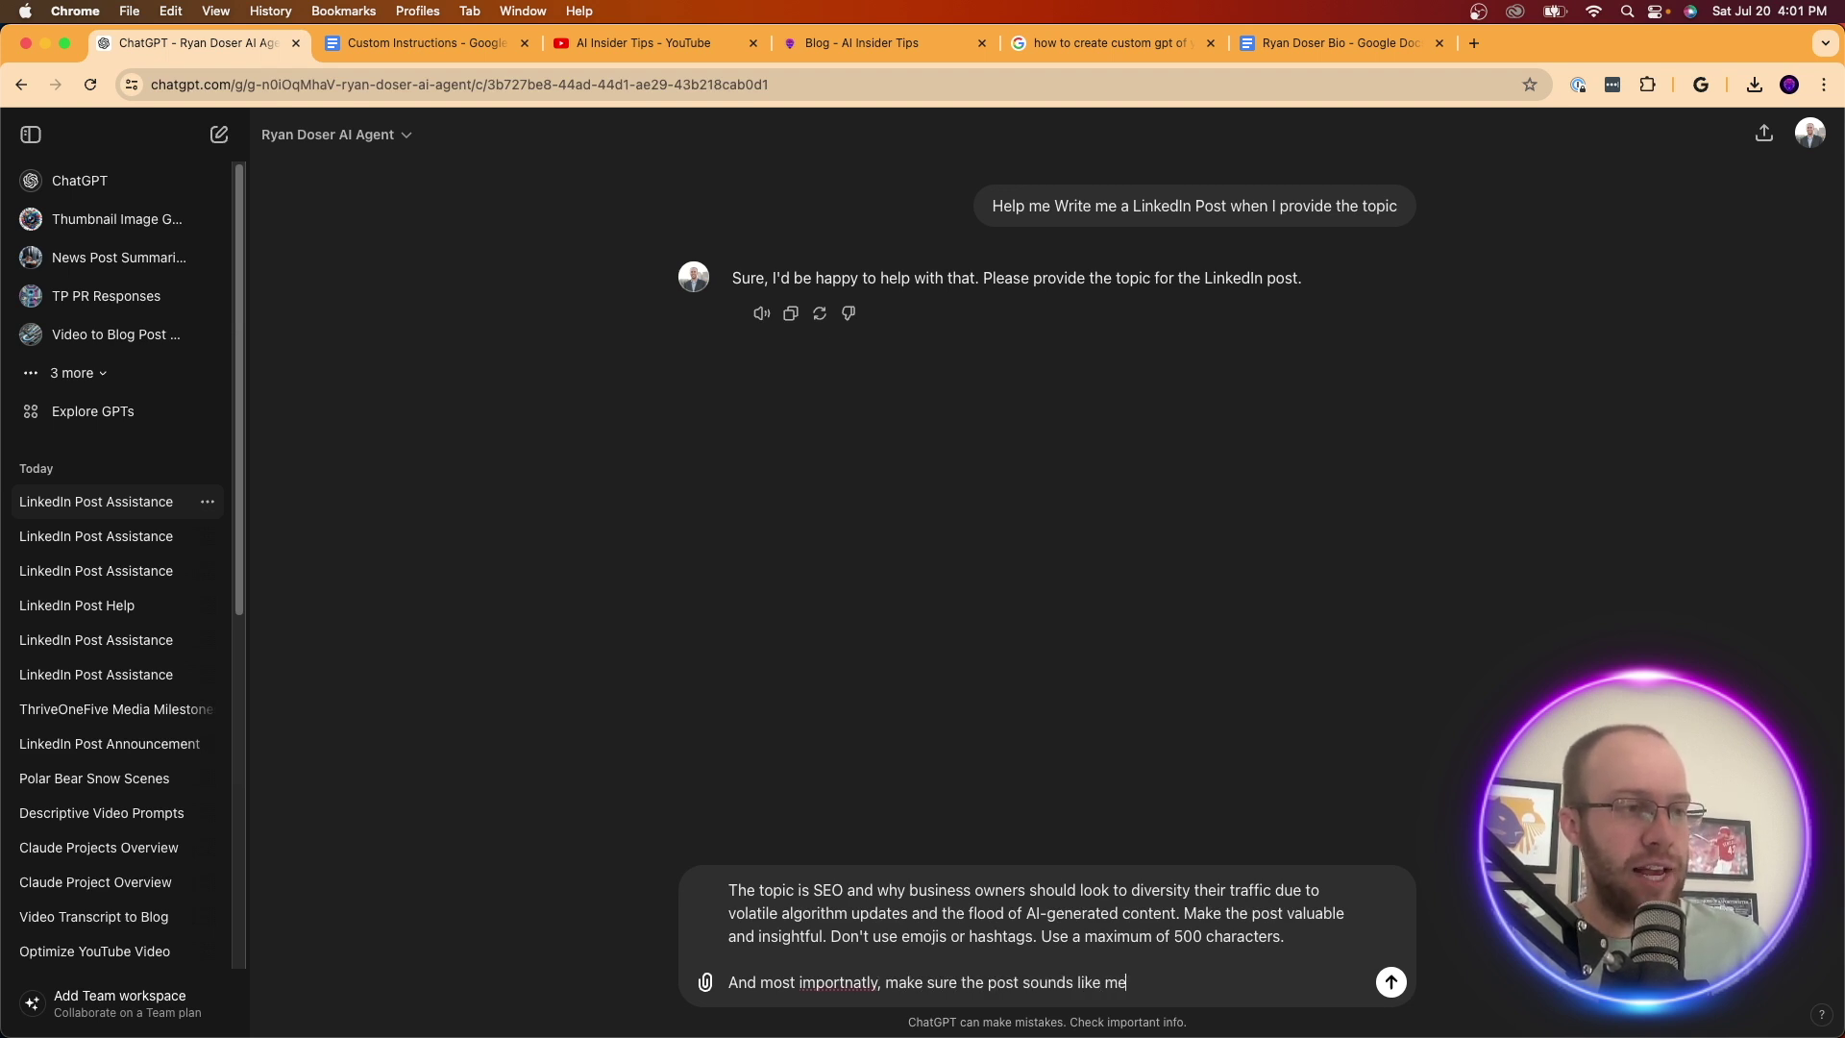
{"action": "type", "text": " based on the in"}
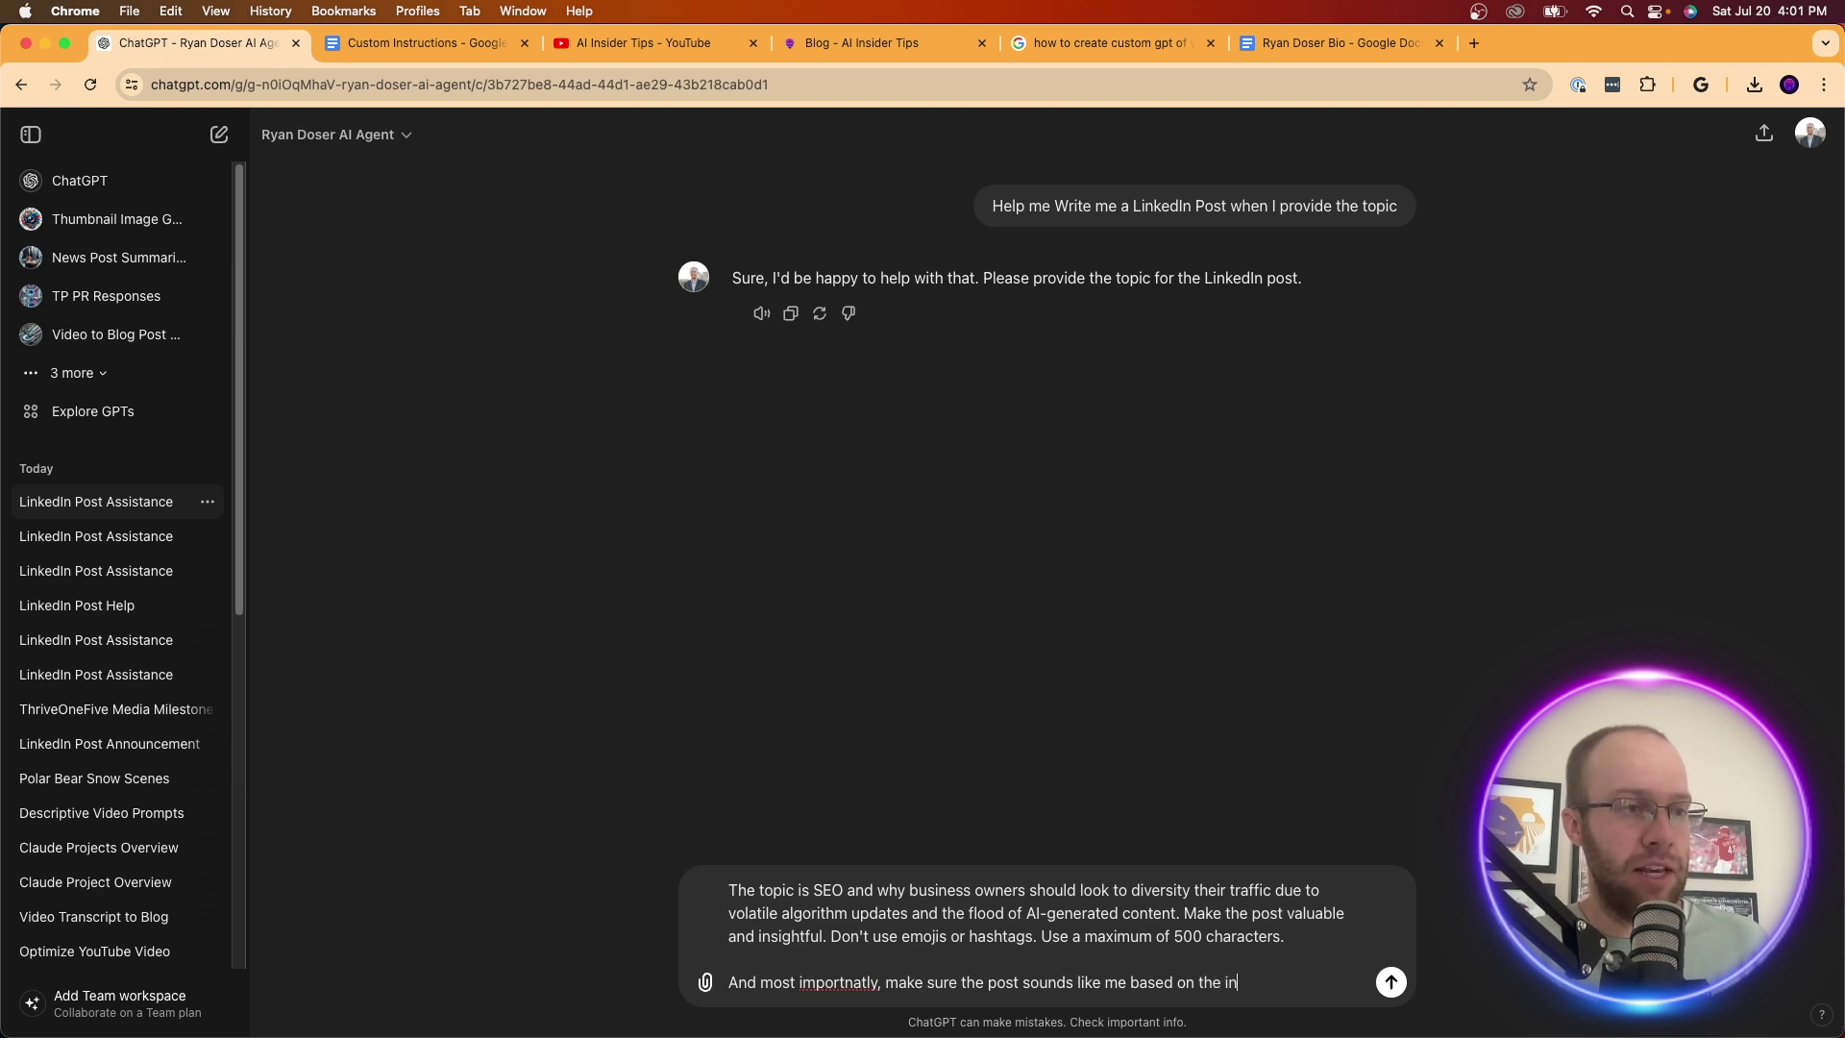
{"action": "type", "text": "sturctions that"}
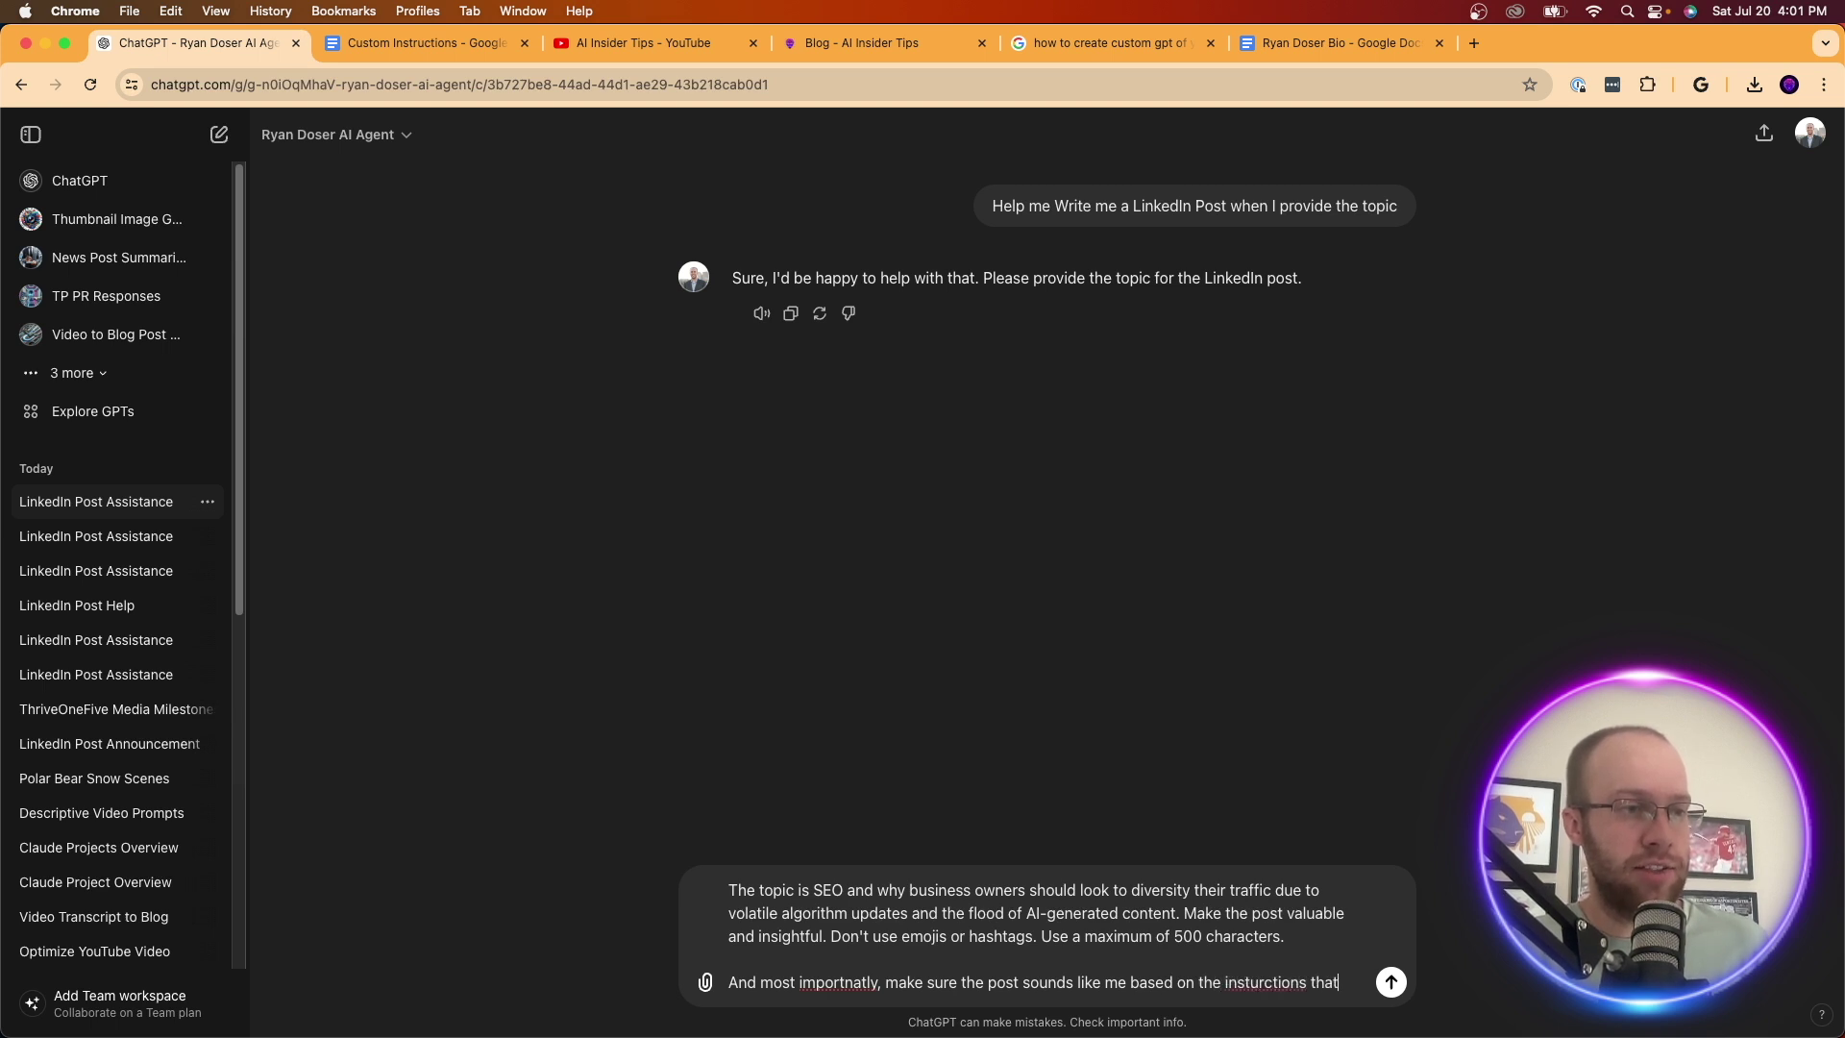
{"action": "type", "text": " I provided."}
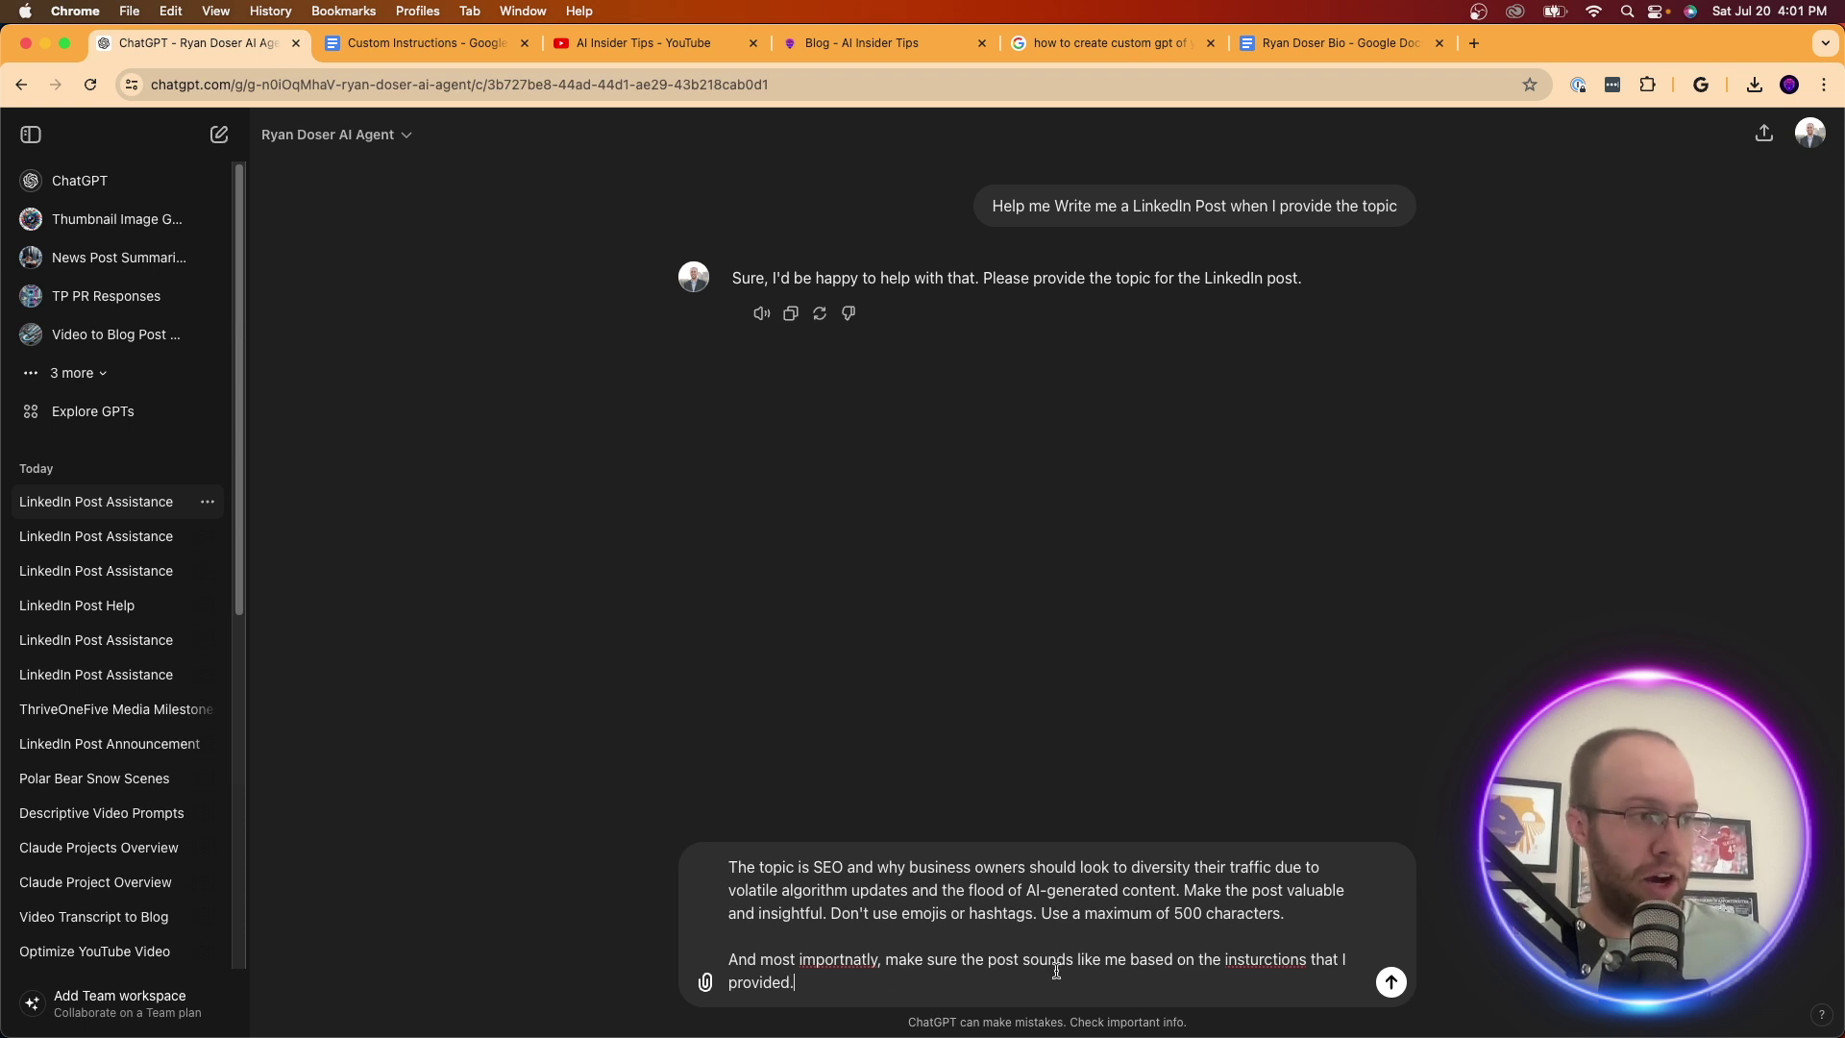
- Correct the misspellings to 'importantly' and 'instructions', then send the prompt
{"action": "right_click", "coordinate": [850, 959]}
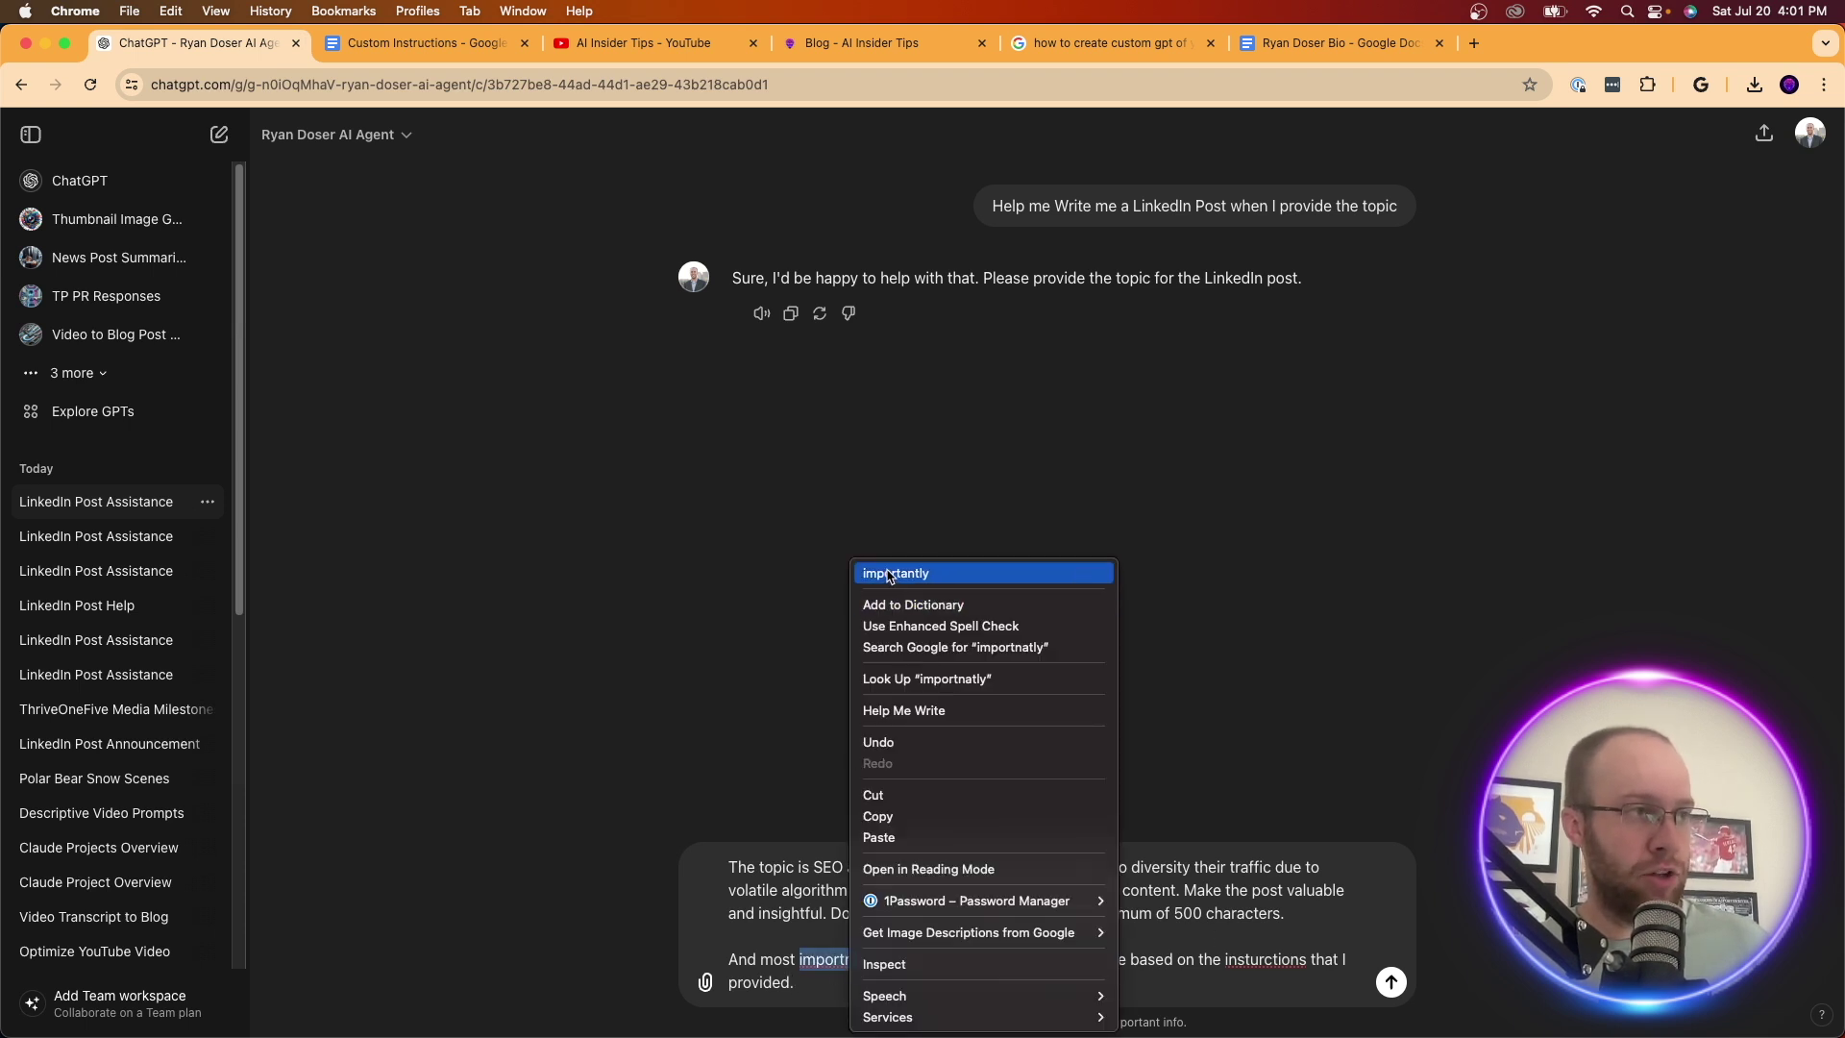
{"action": "left_click", "coordinate": [856, 573]}
{"action": "right_click", "coordinate": [1231, 964]}
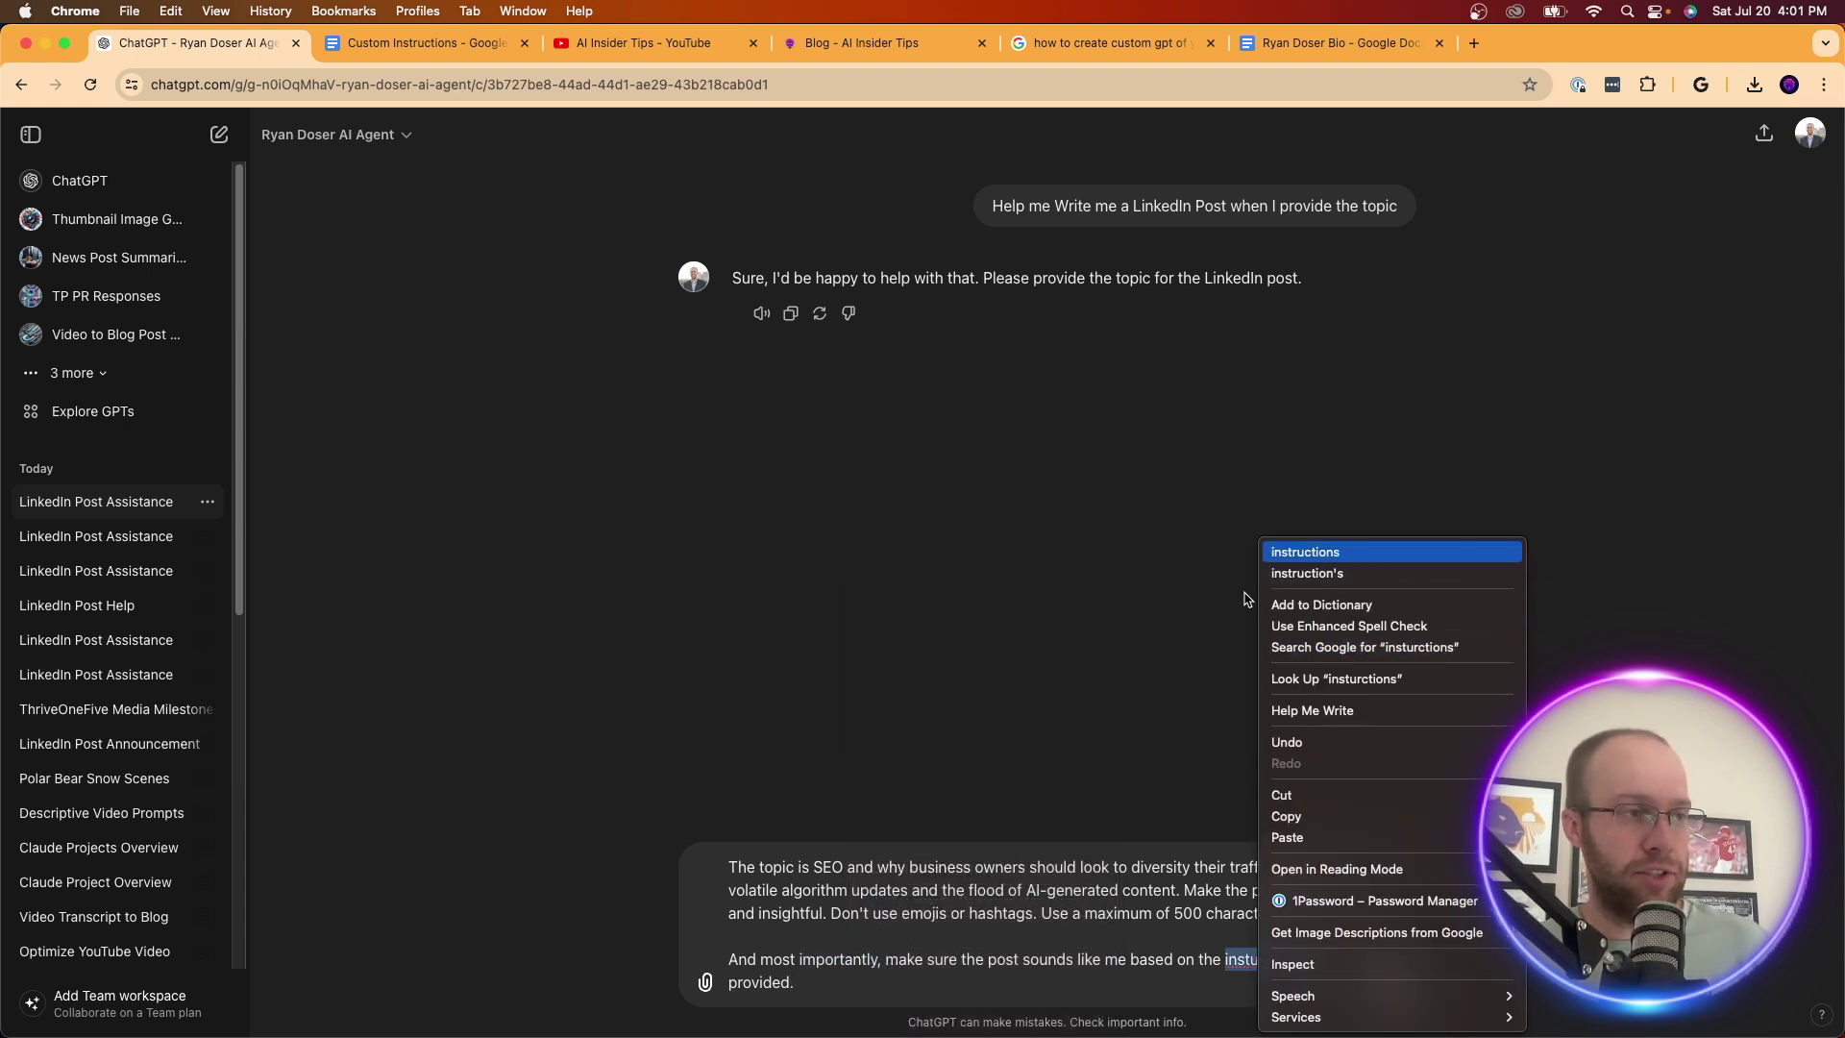
{"action": "left_click", "coordinate": [1315, 555]}
{"action": "key", "text": "Return"}
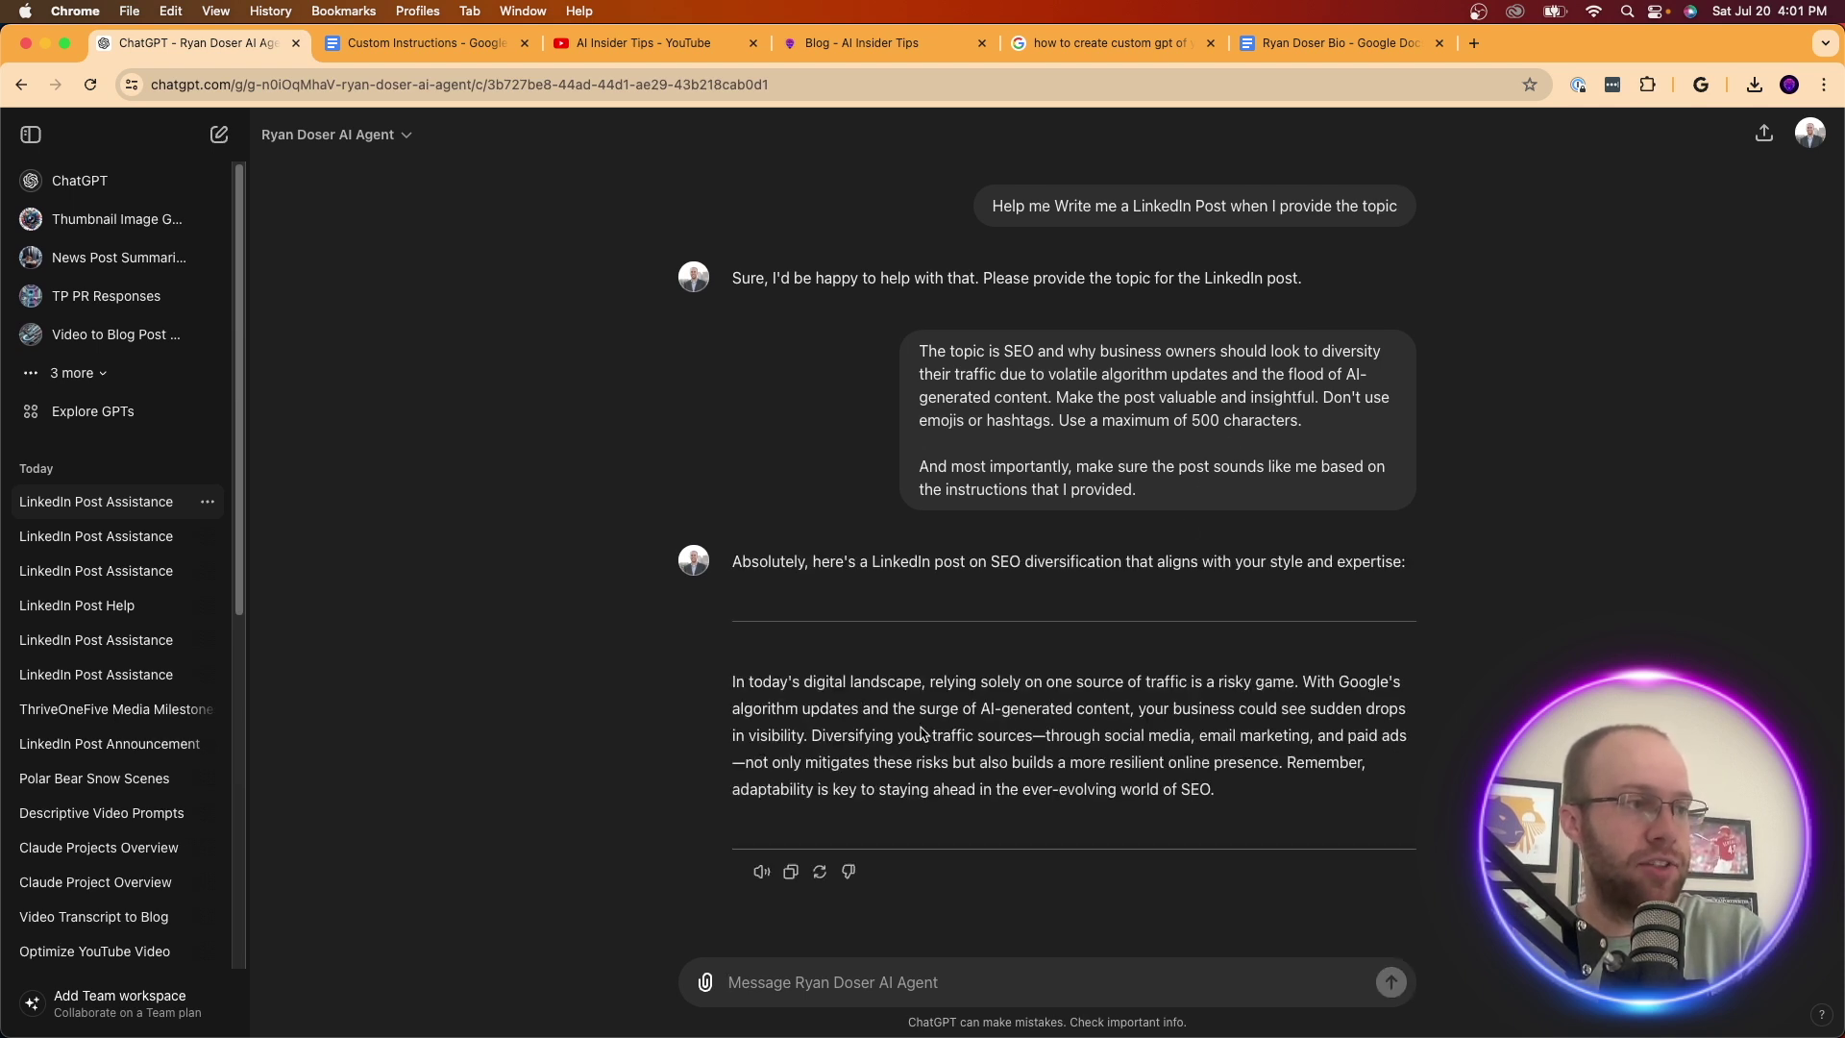
- Read through the returned LinkedIn post, highlighting key lines about relying on SEO and mitigating risks
{"action": "left_click_drag", "start_coordinate": [758, 704], "coordinate": [1009, 663]}
{"action": "left_click_drag", "start_coordinate": [932, 681], "coordinate": [1041, 682]}
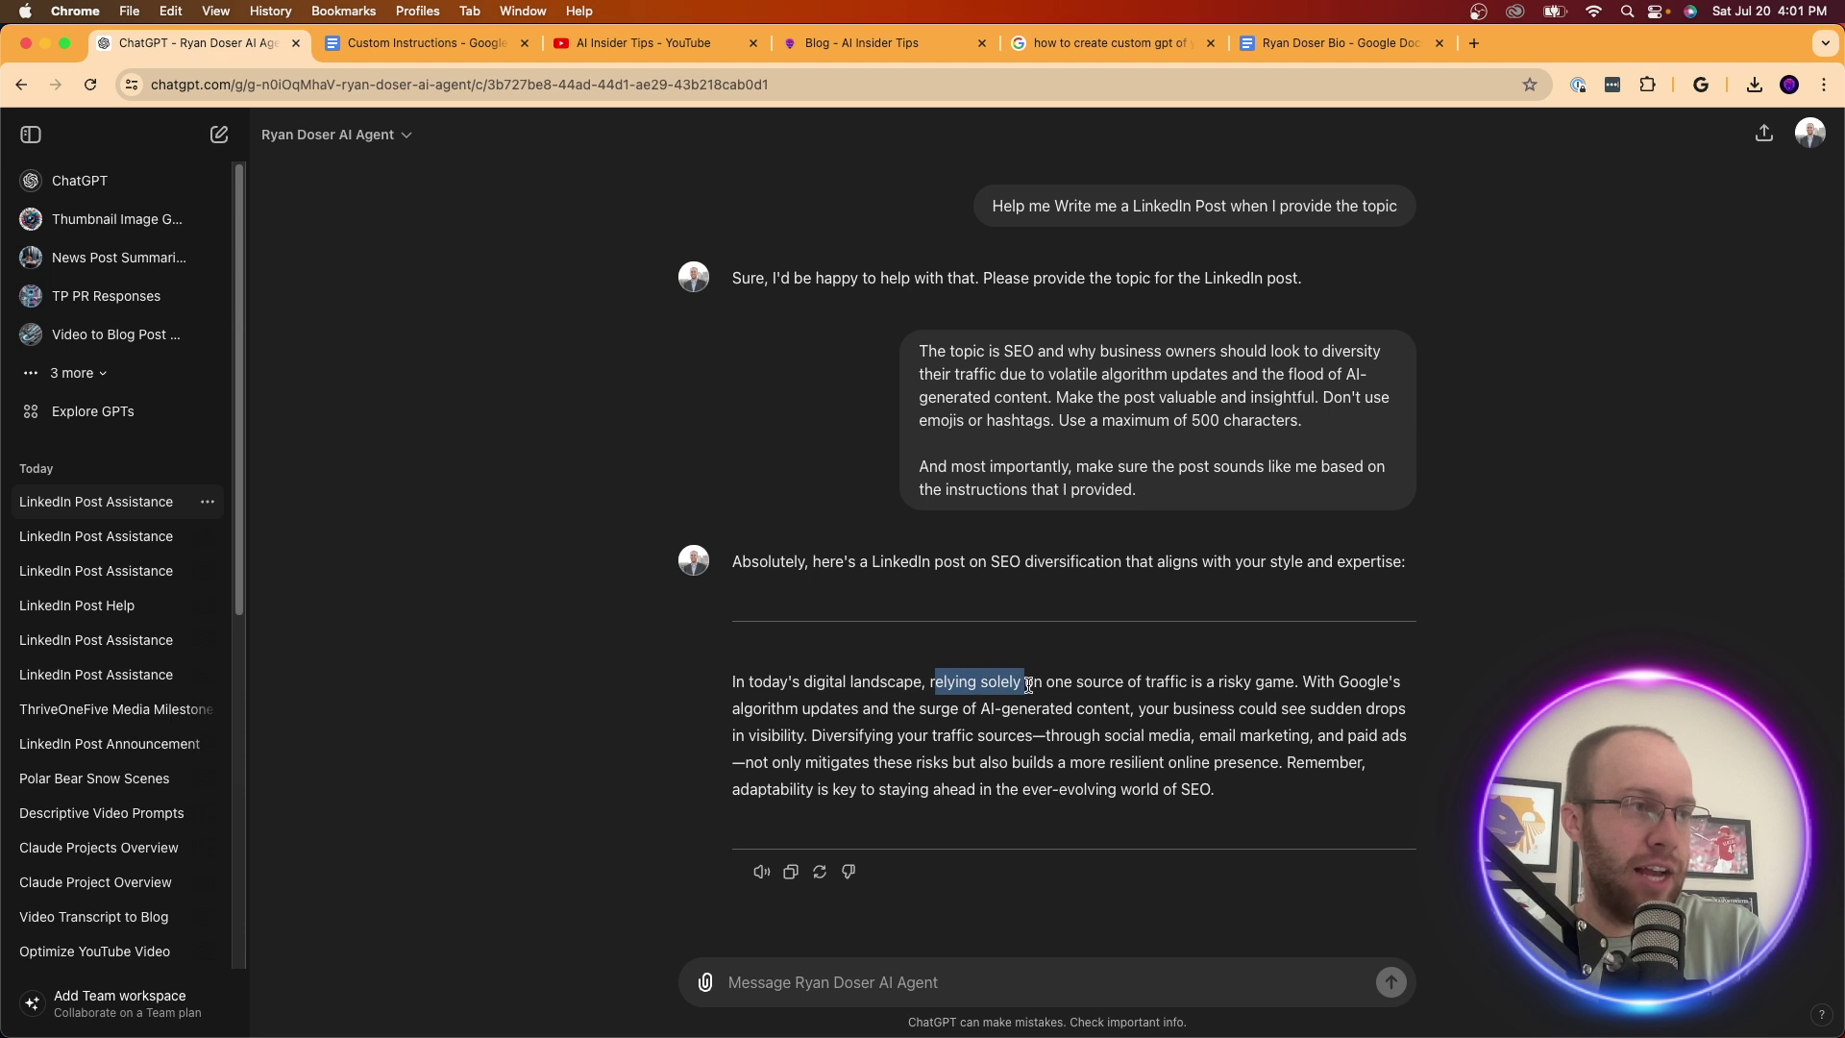
{"action": "left_click", "coordinate": [1041, 683]}
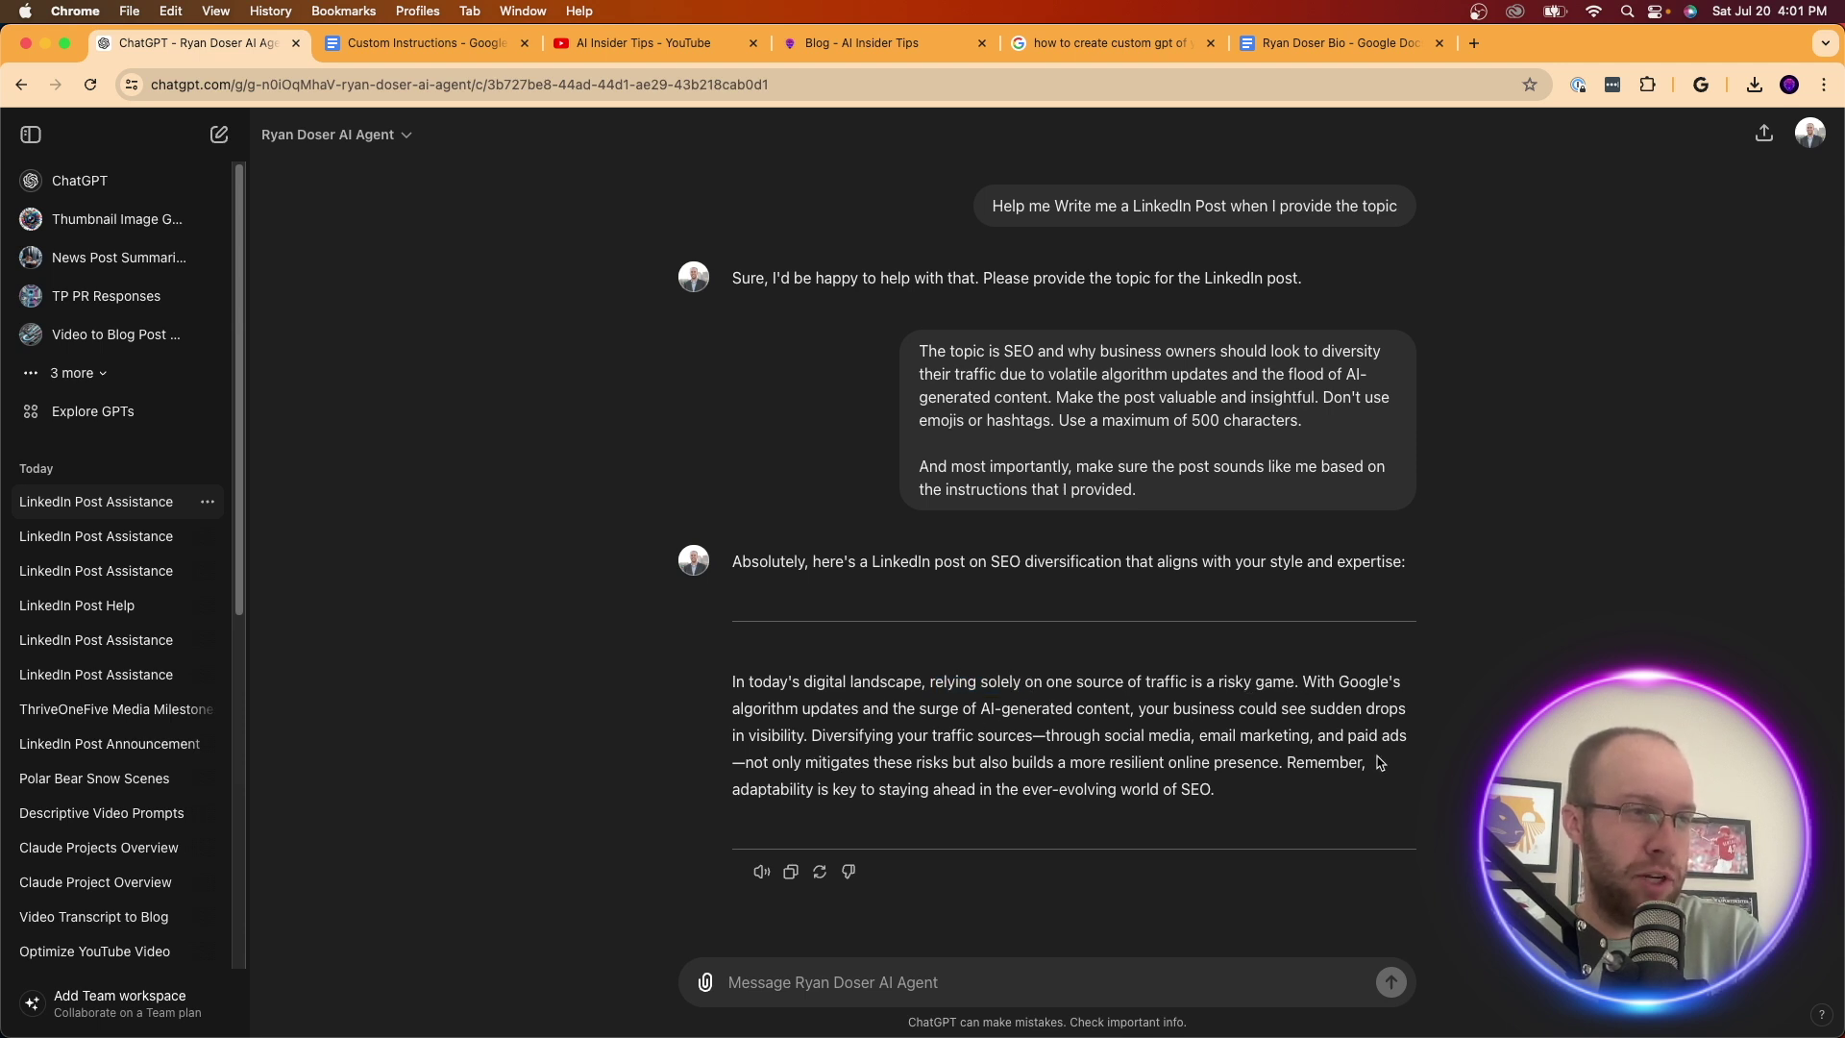
{"action": "left_click_drag", "start_coordinate": [818, 766], "coordinate": [1263, 765]}
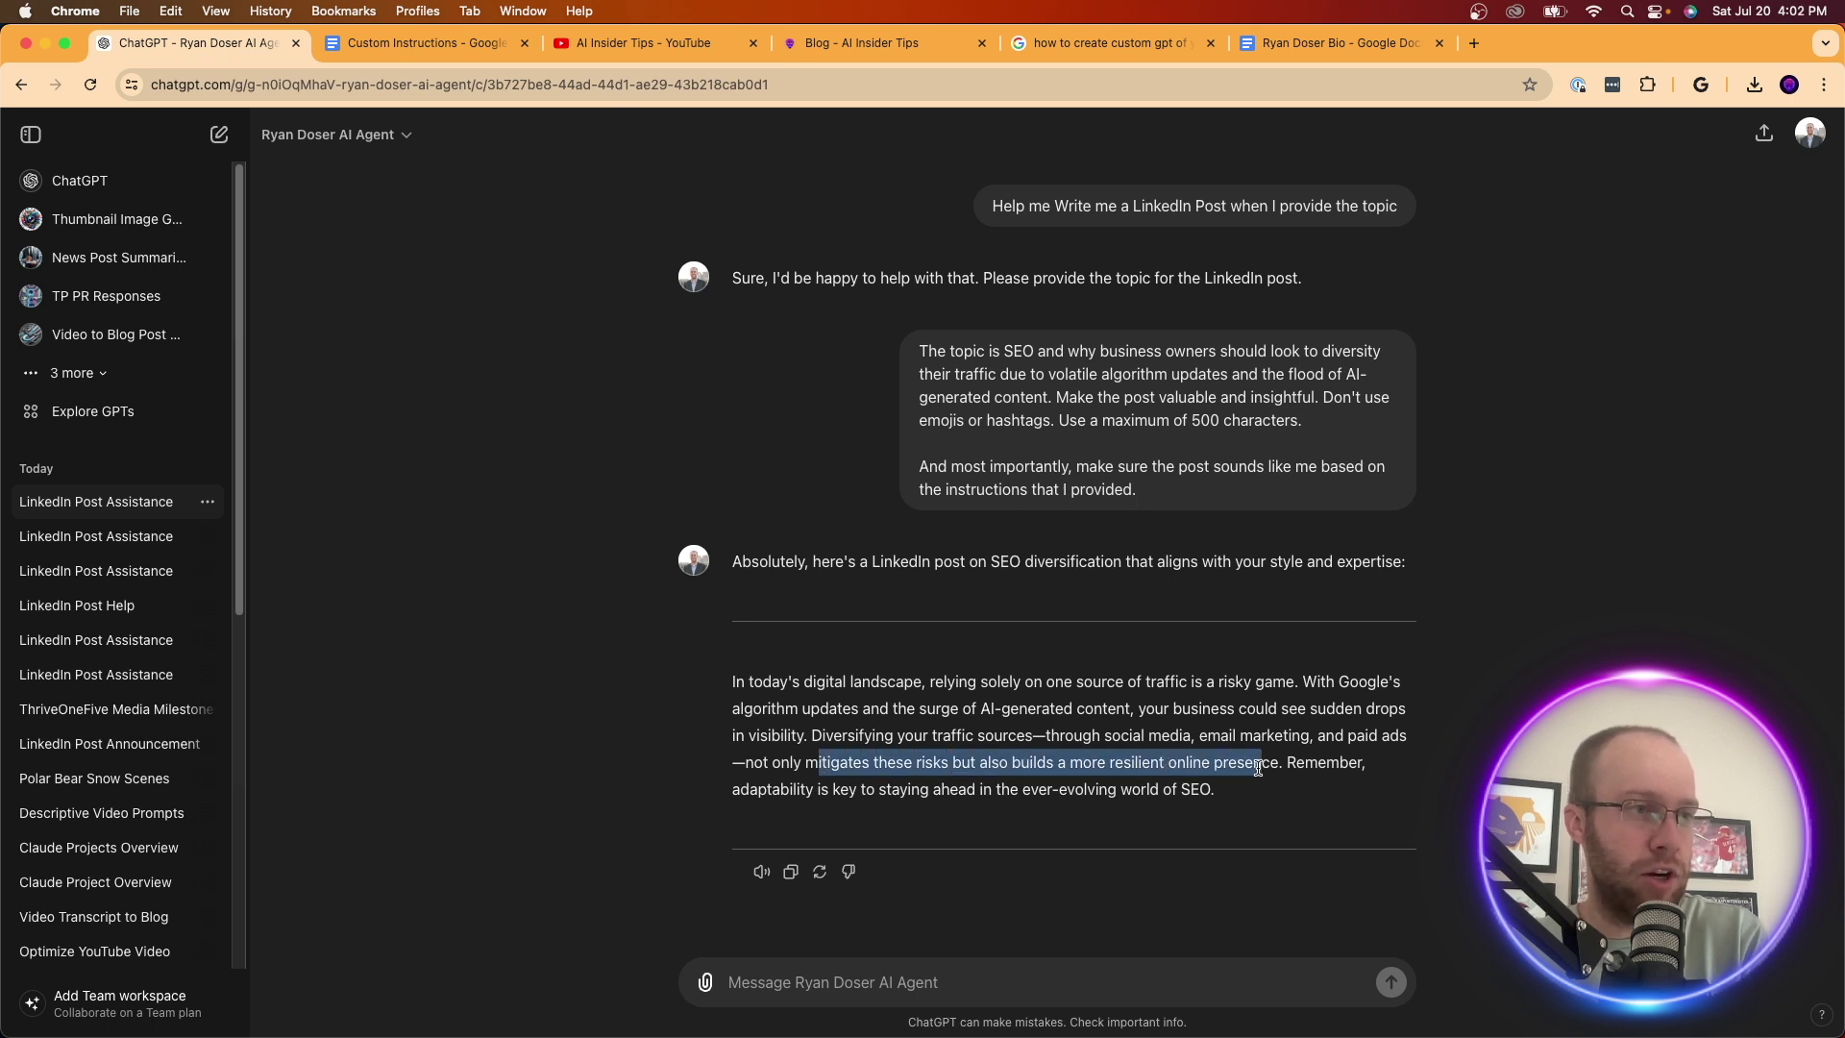
{"action": "left_click", "coordinate": [759, 786]}
{"action": "left_click_drag", "start_coordinate": [759, 786], "coordinate": [1151, 795]}
{"action": "left_click", "coordinate": [1151, 796]}
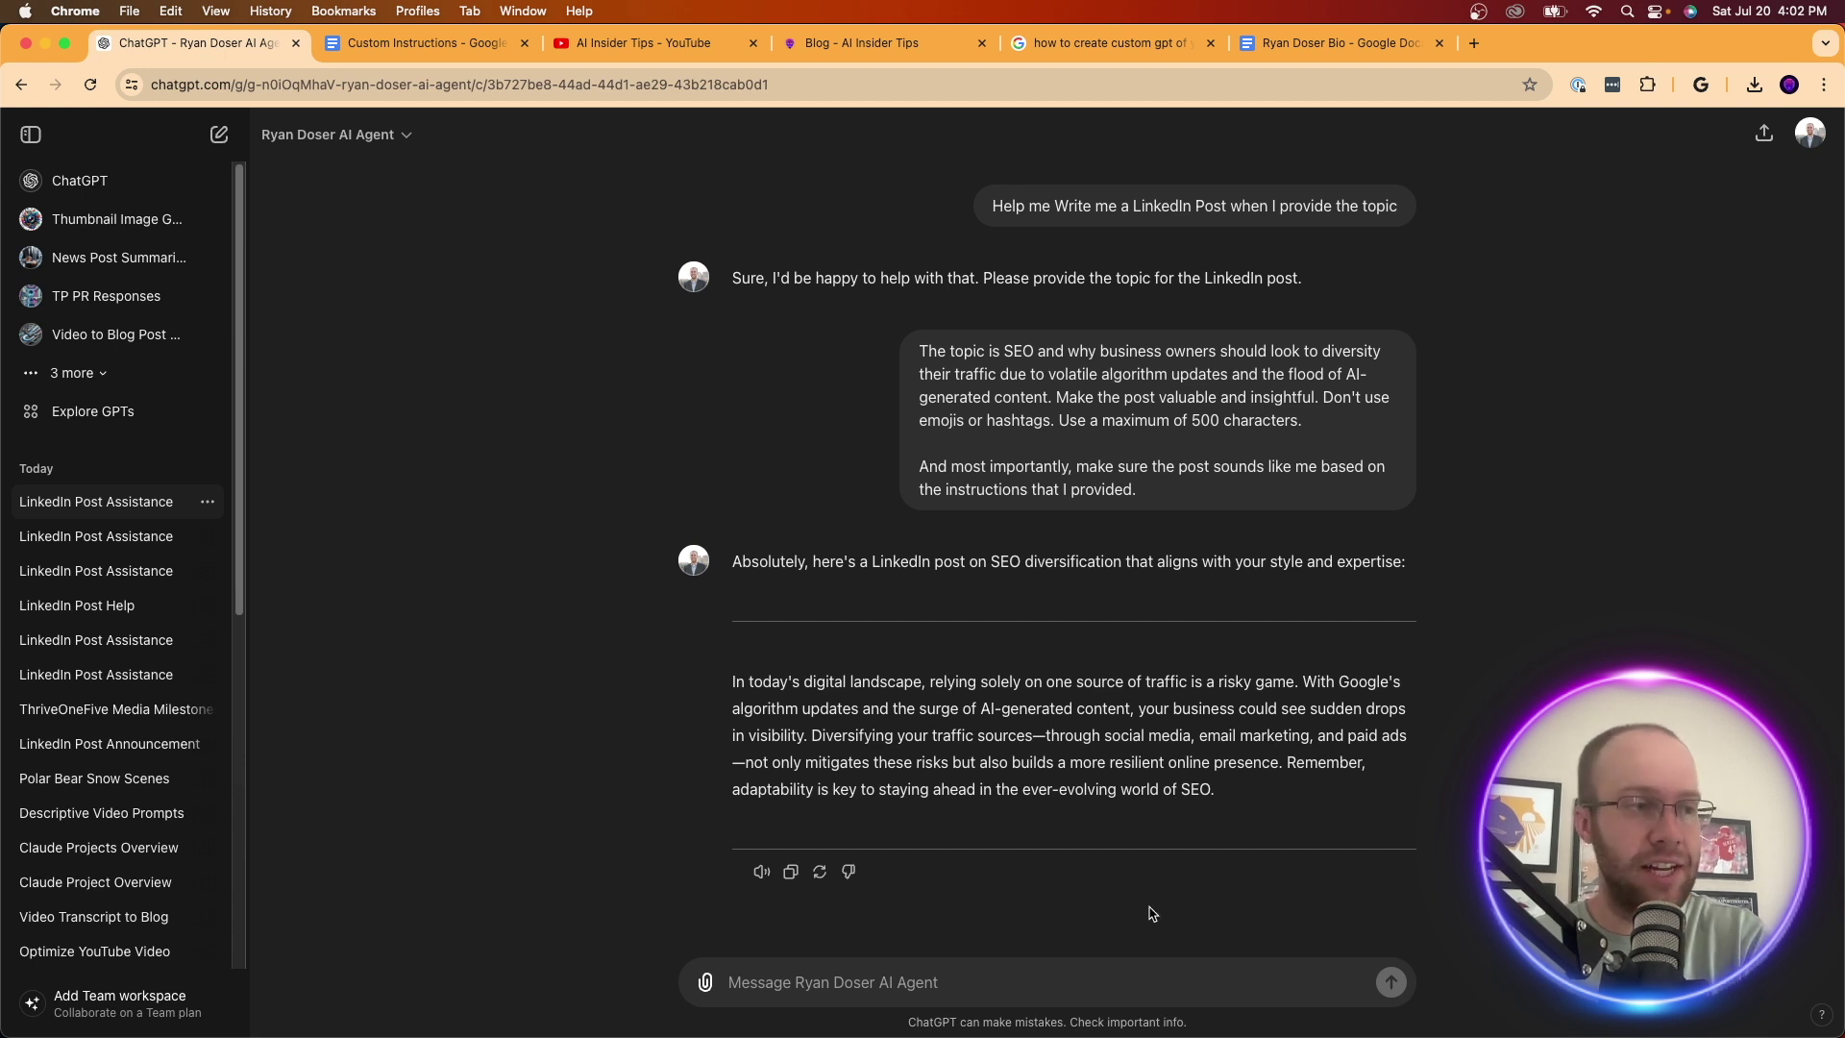
- Ask for 3 variations enticing to someone learning SEO, fixing 'variations' before sending
{"action": "type", "text": "Cre"}
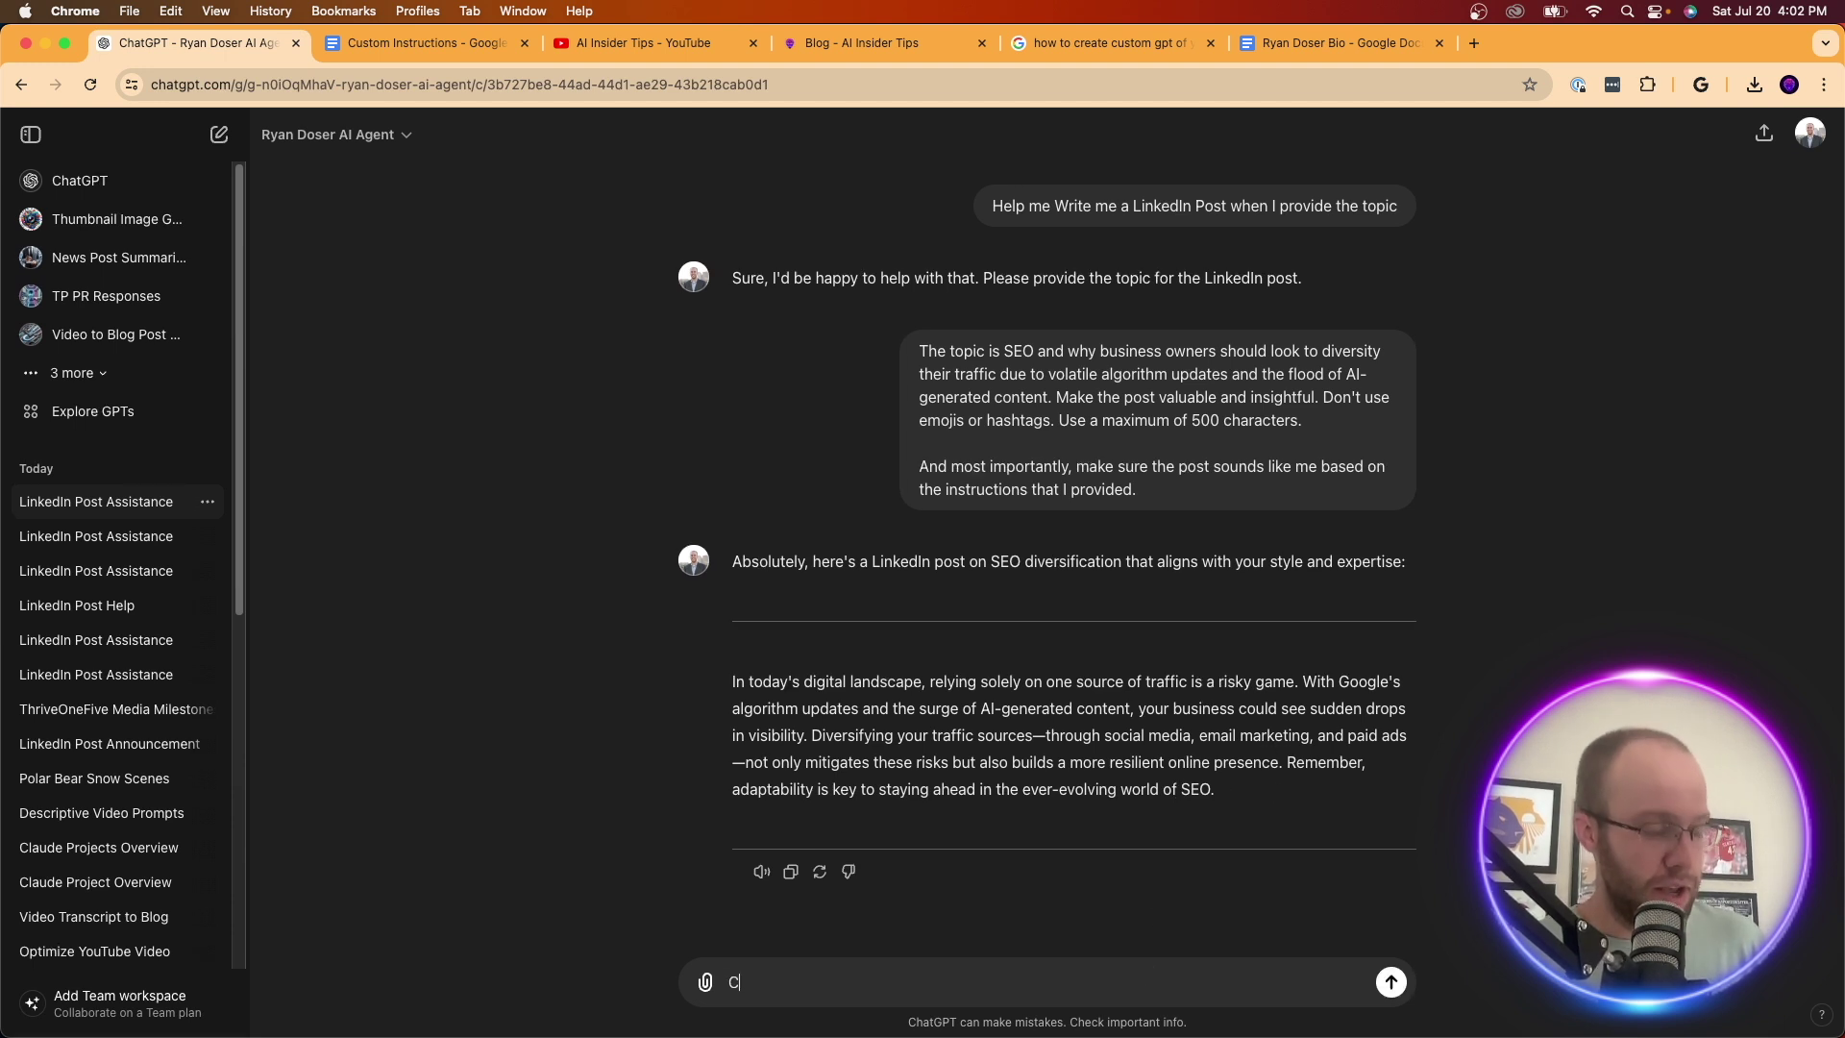
{"action": "type", "text": "reat. C"}
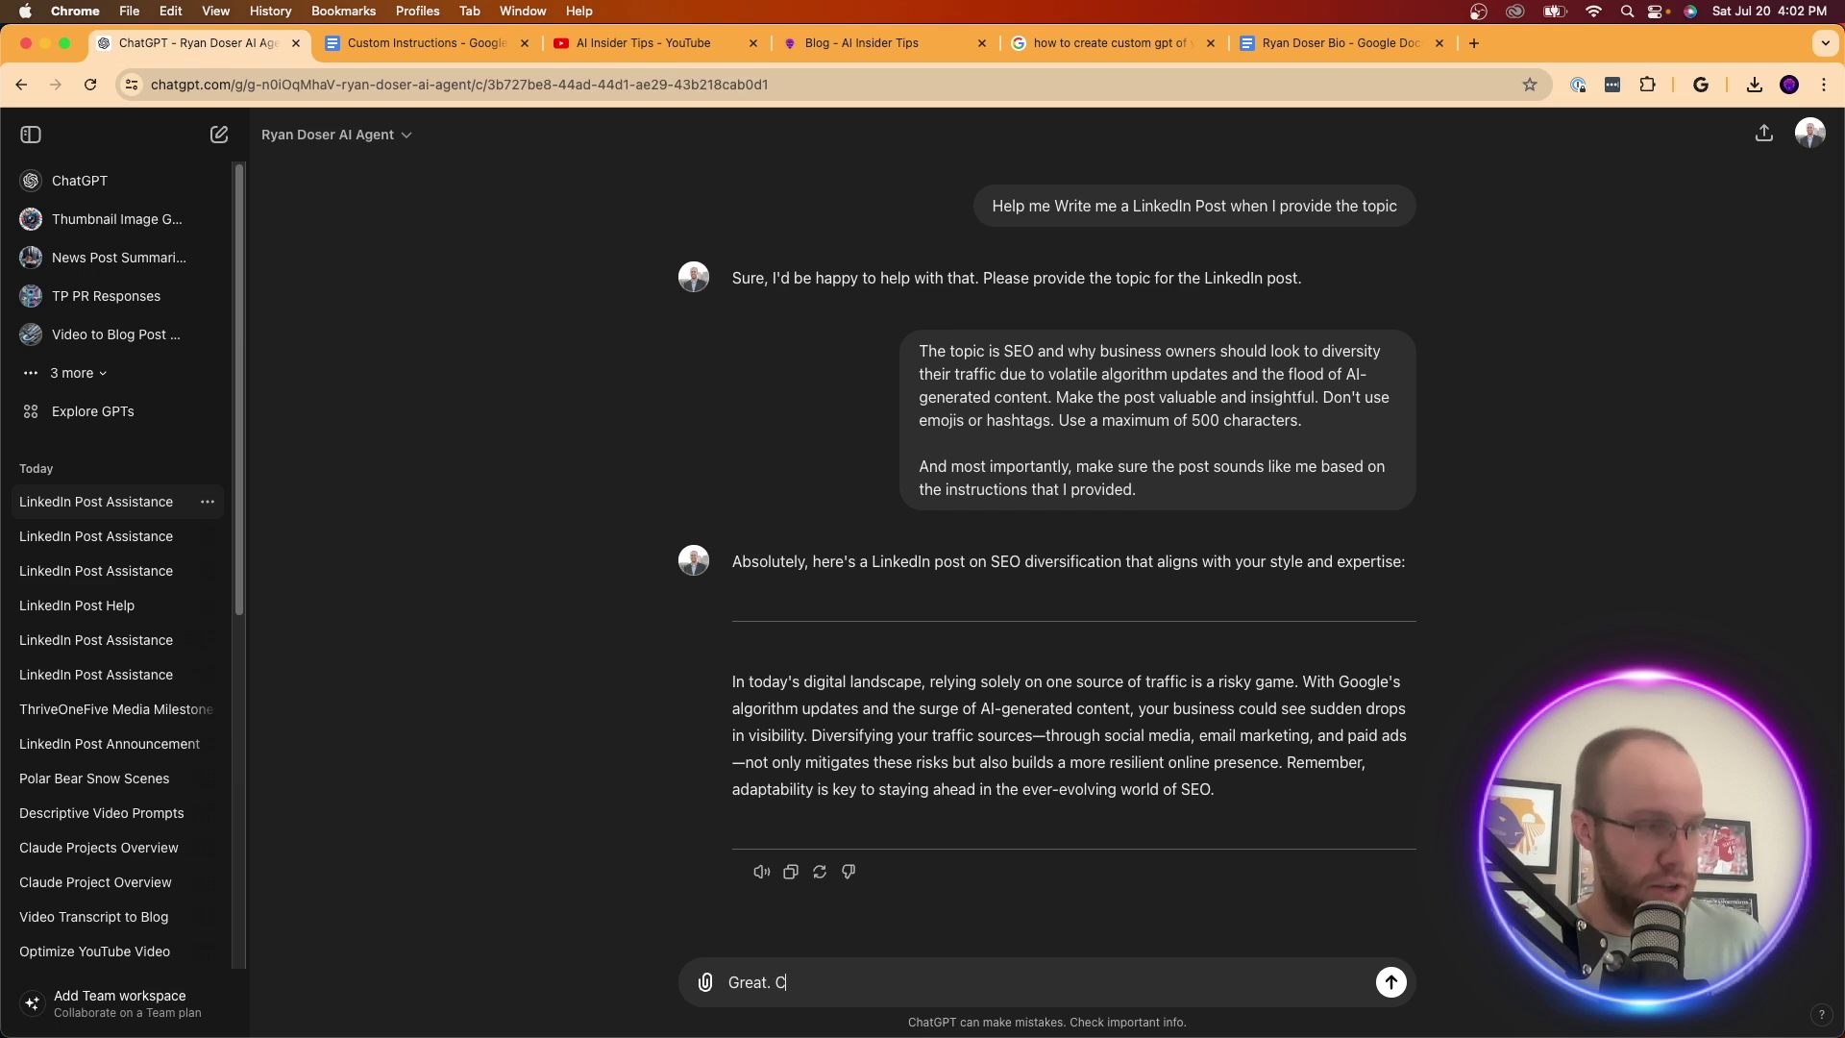
{"action": "type", "text": "reate 3"}
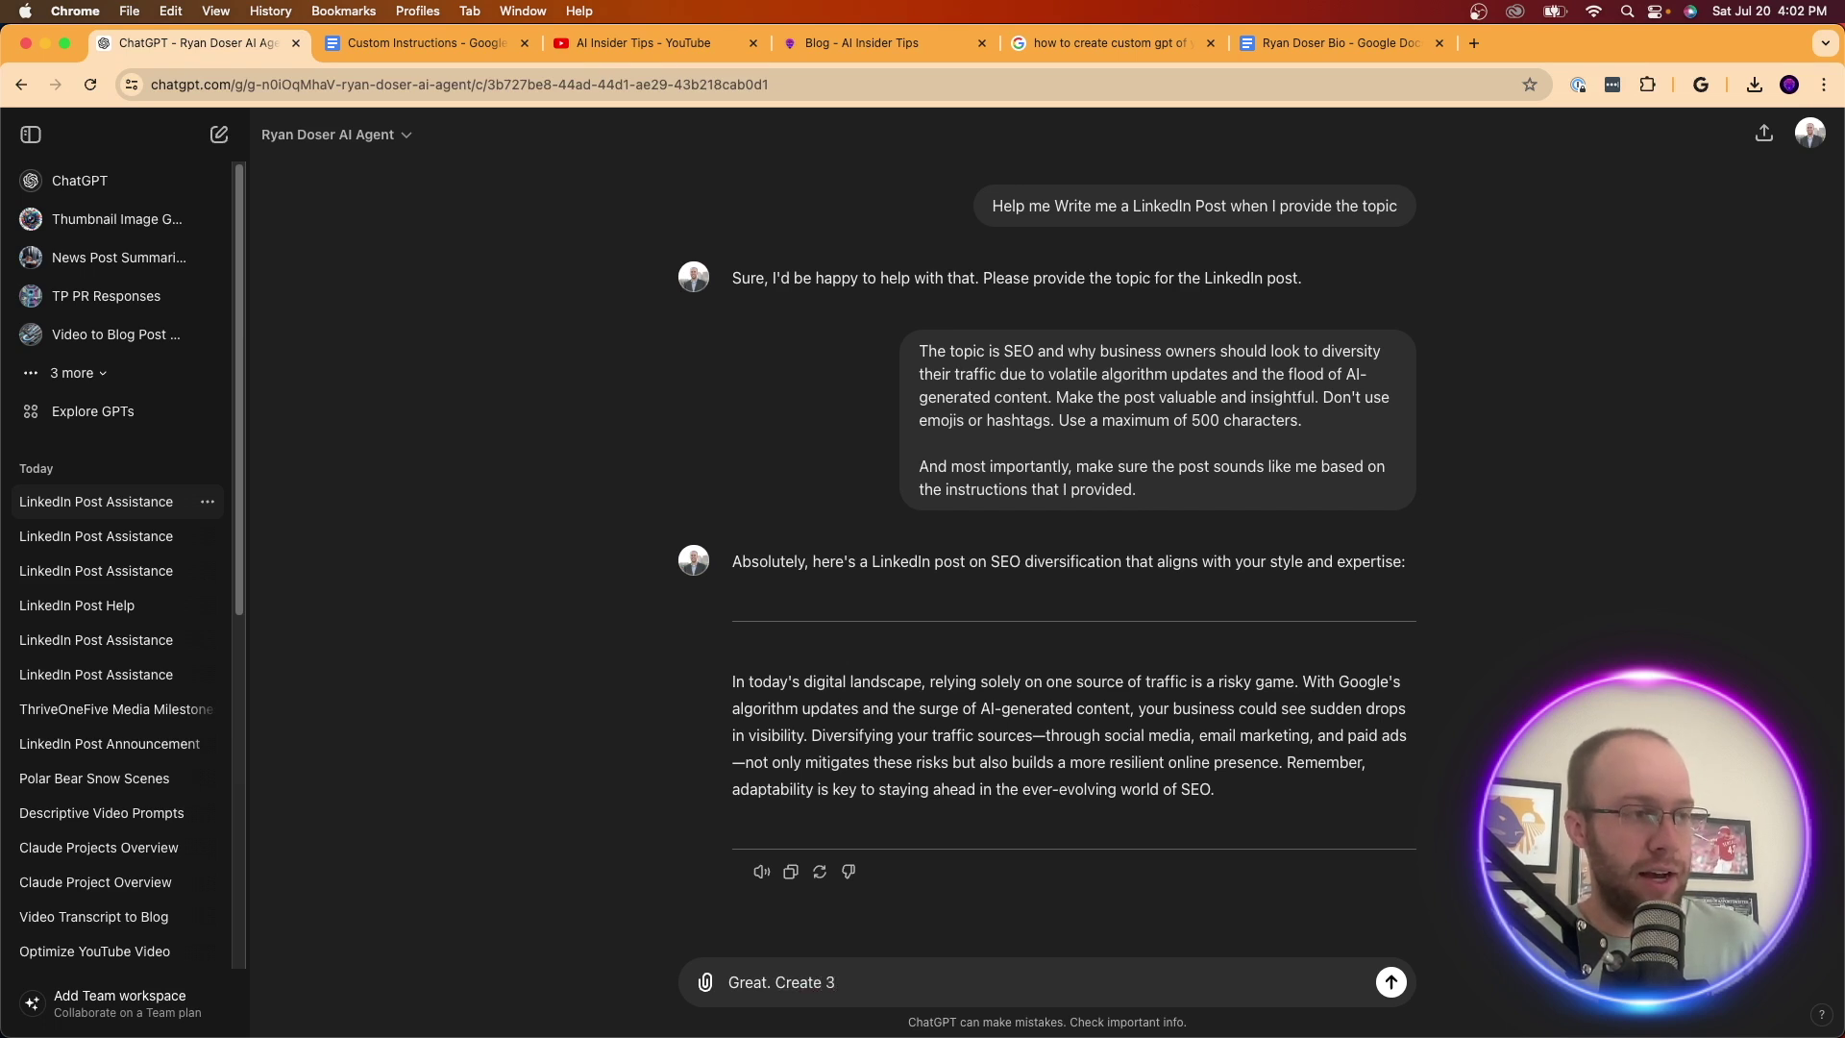
{"action": "type", "text": " differena"}
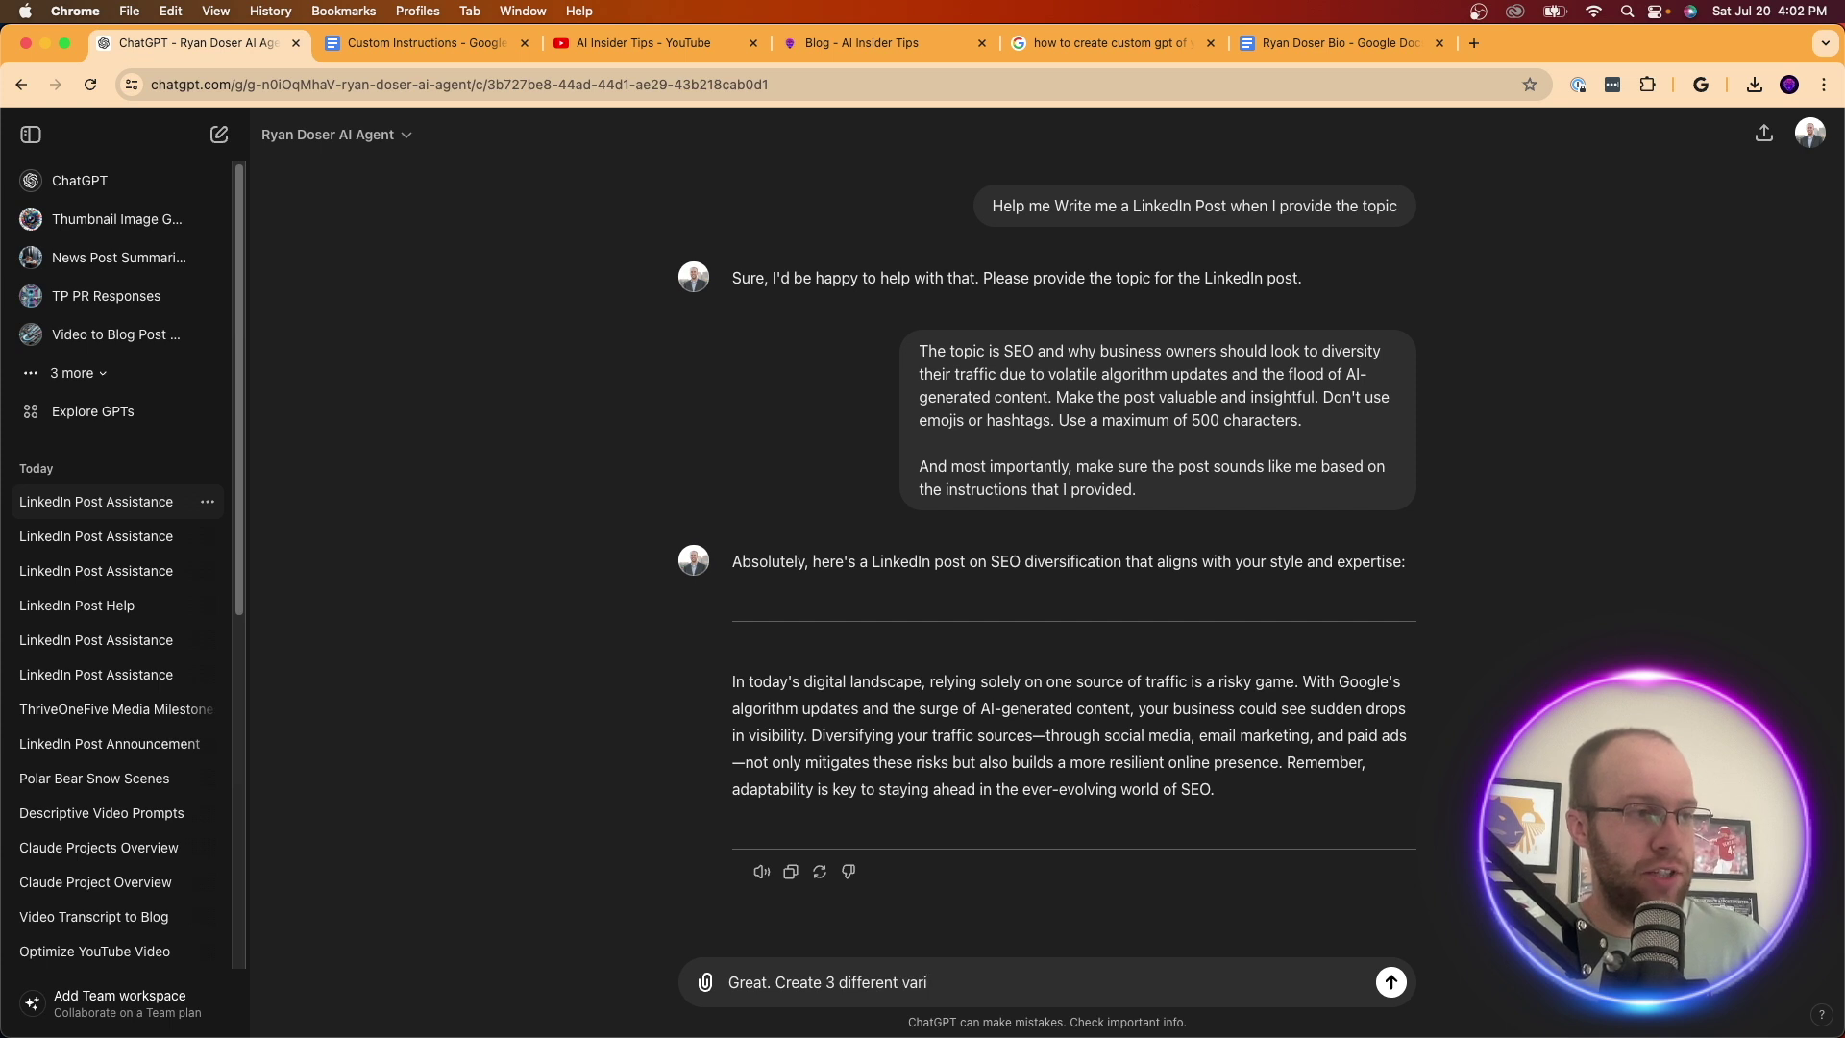
{"action": "type", "text": "aions of this post that wou"}
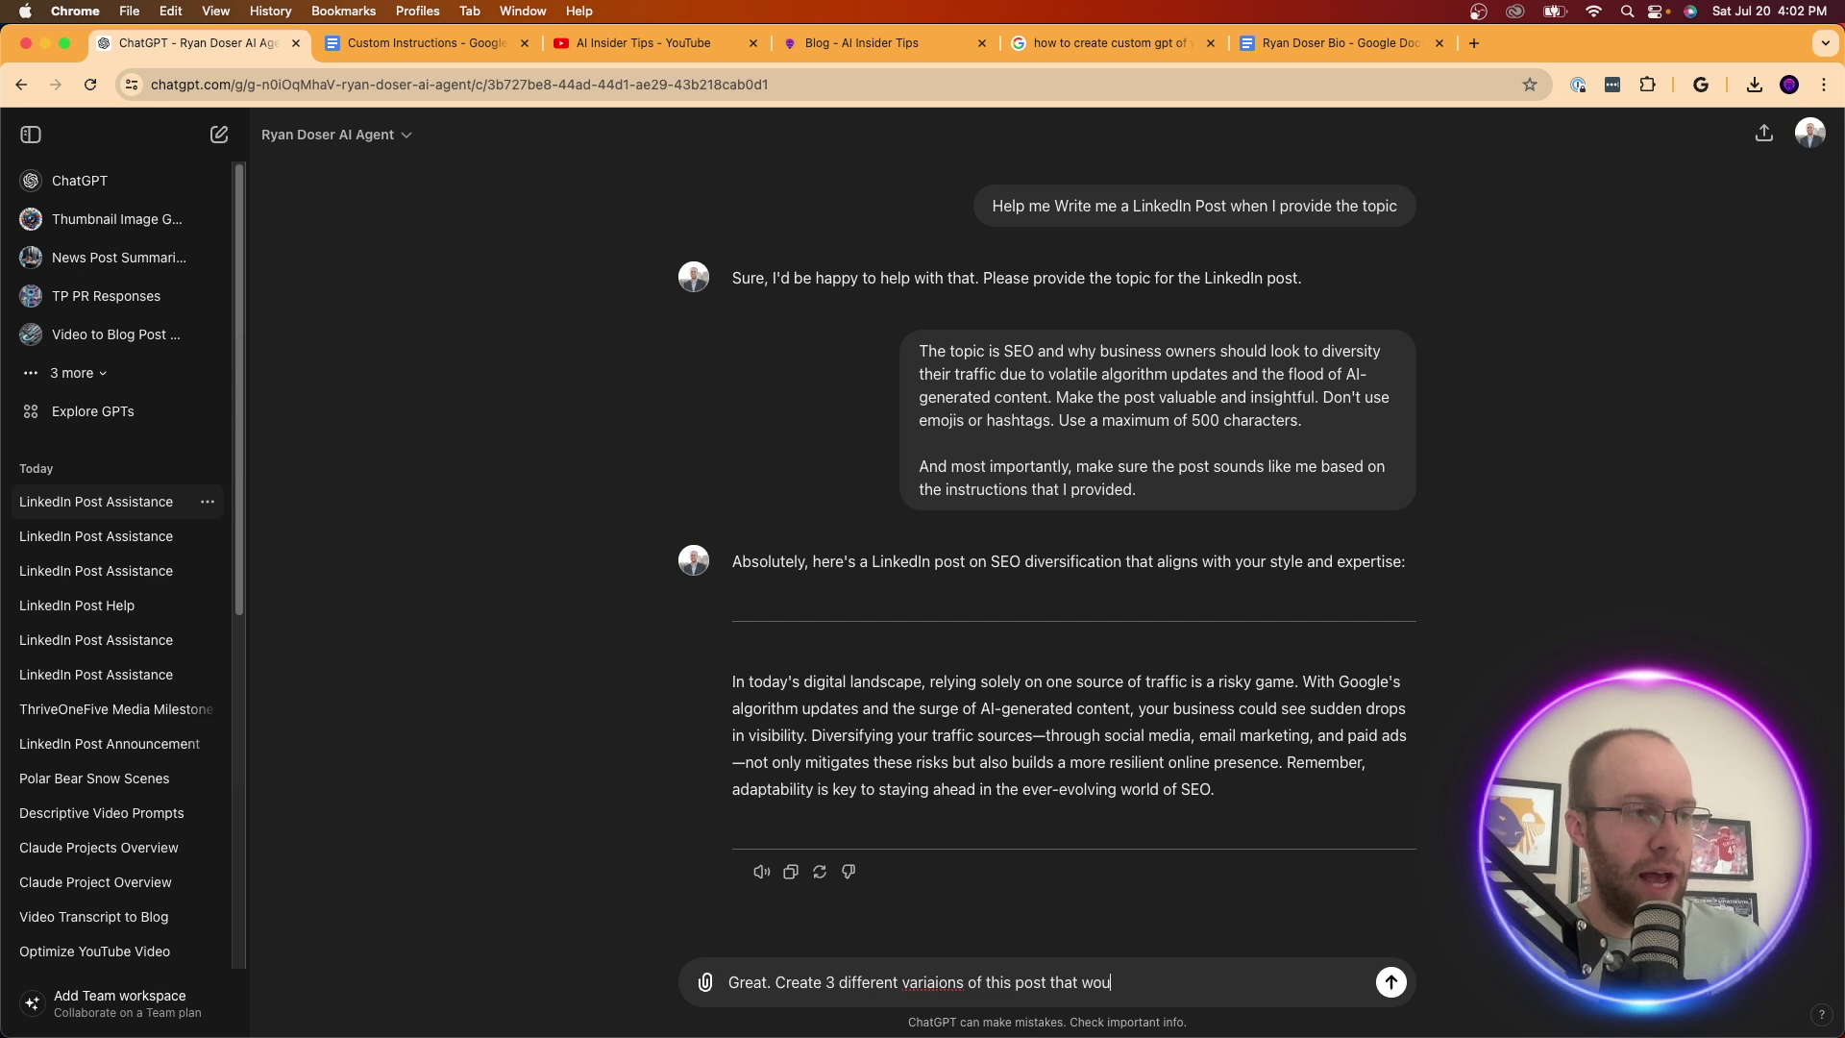
{"action": "type", "text": "ld make it enticing "}
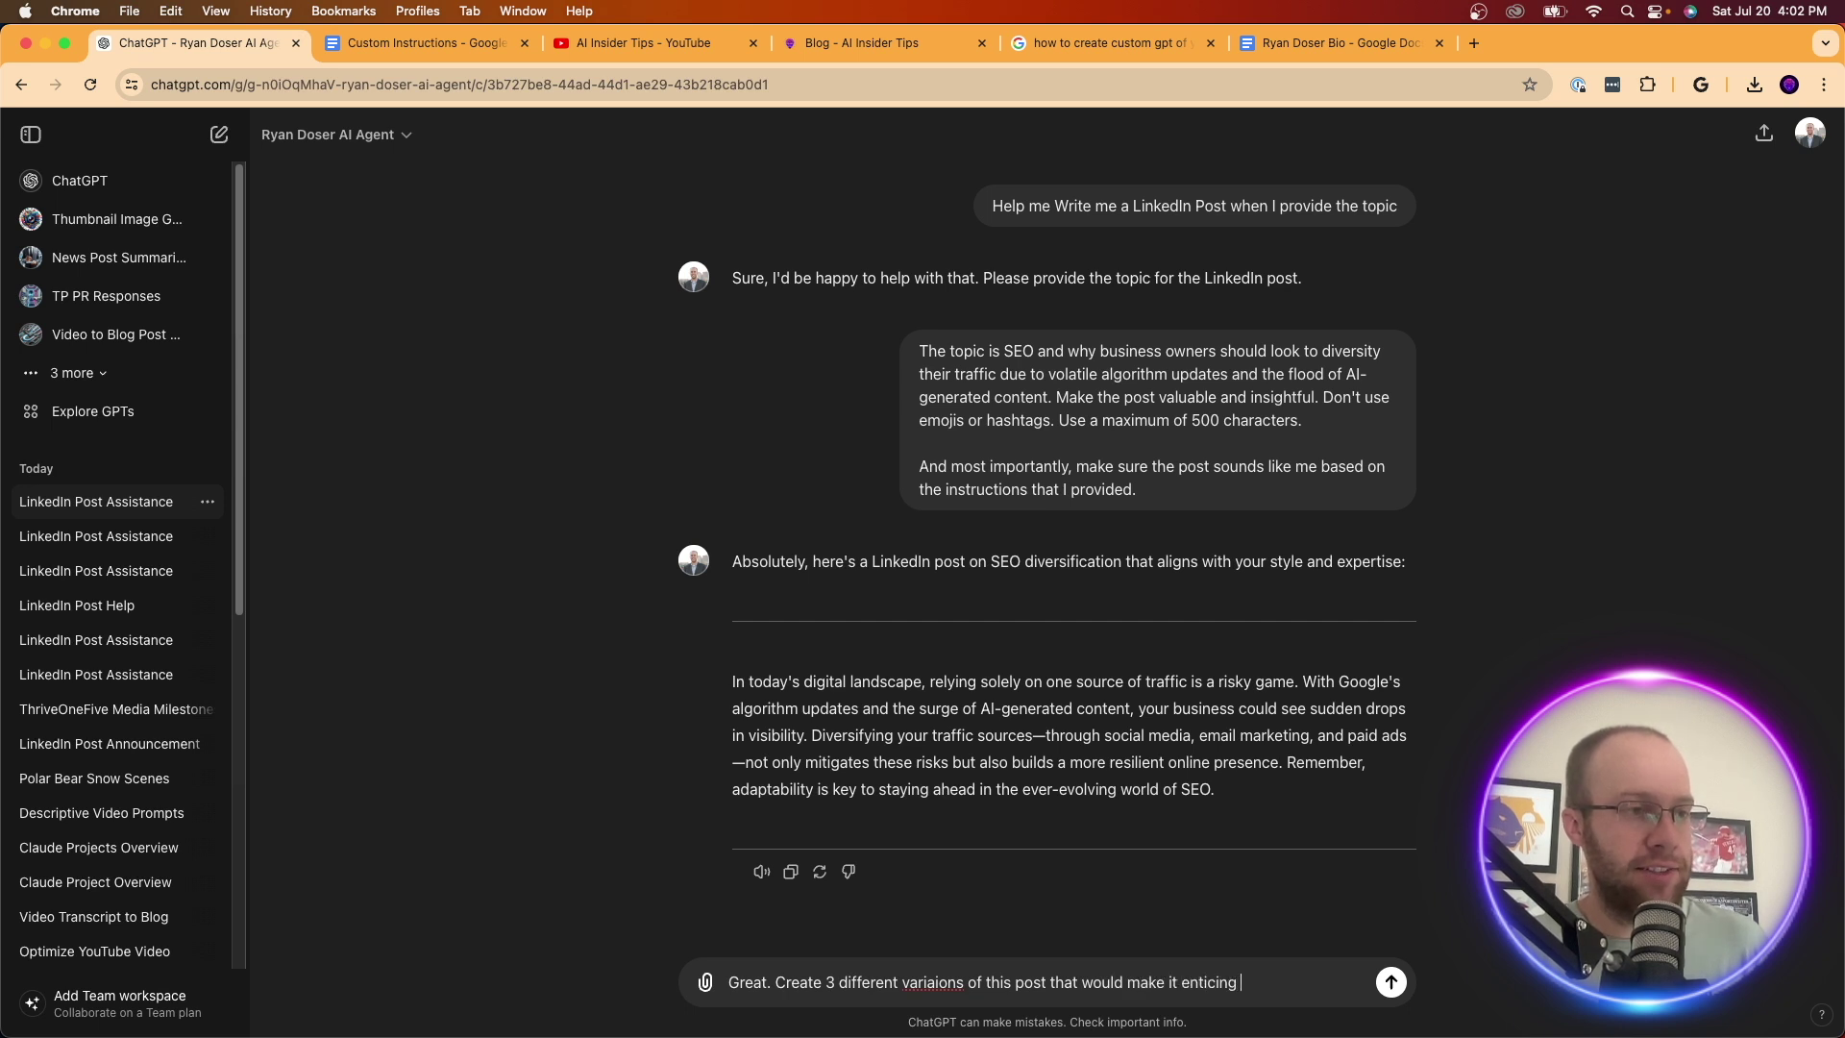
{"action": "type", "text": "to someone who"}
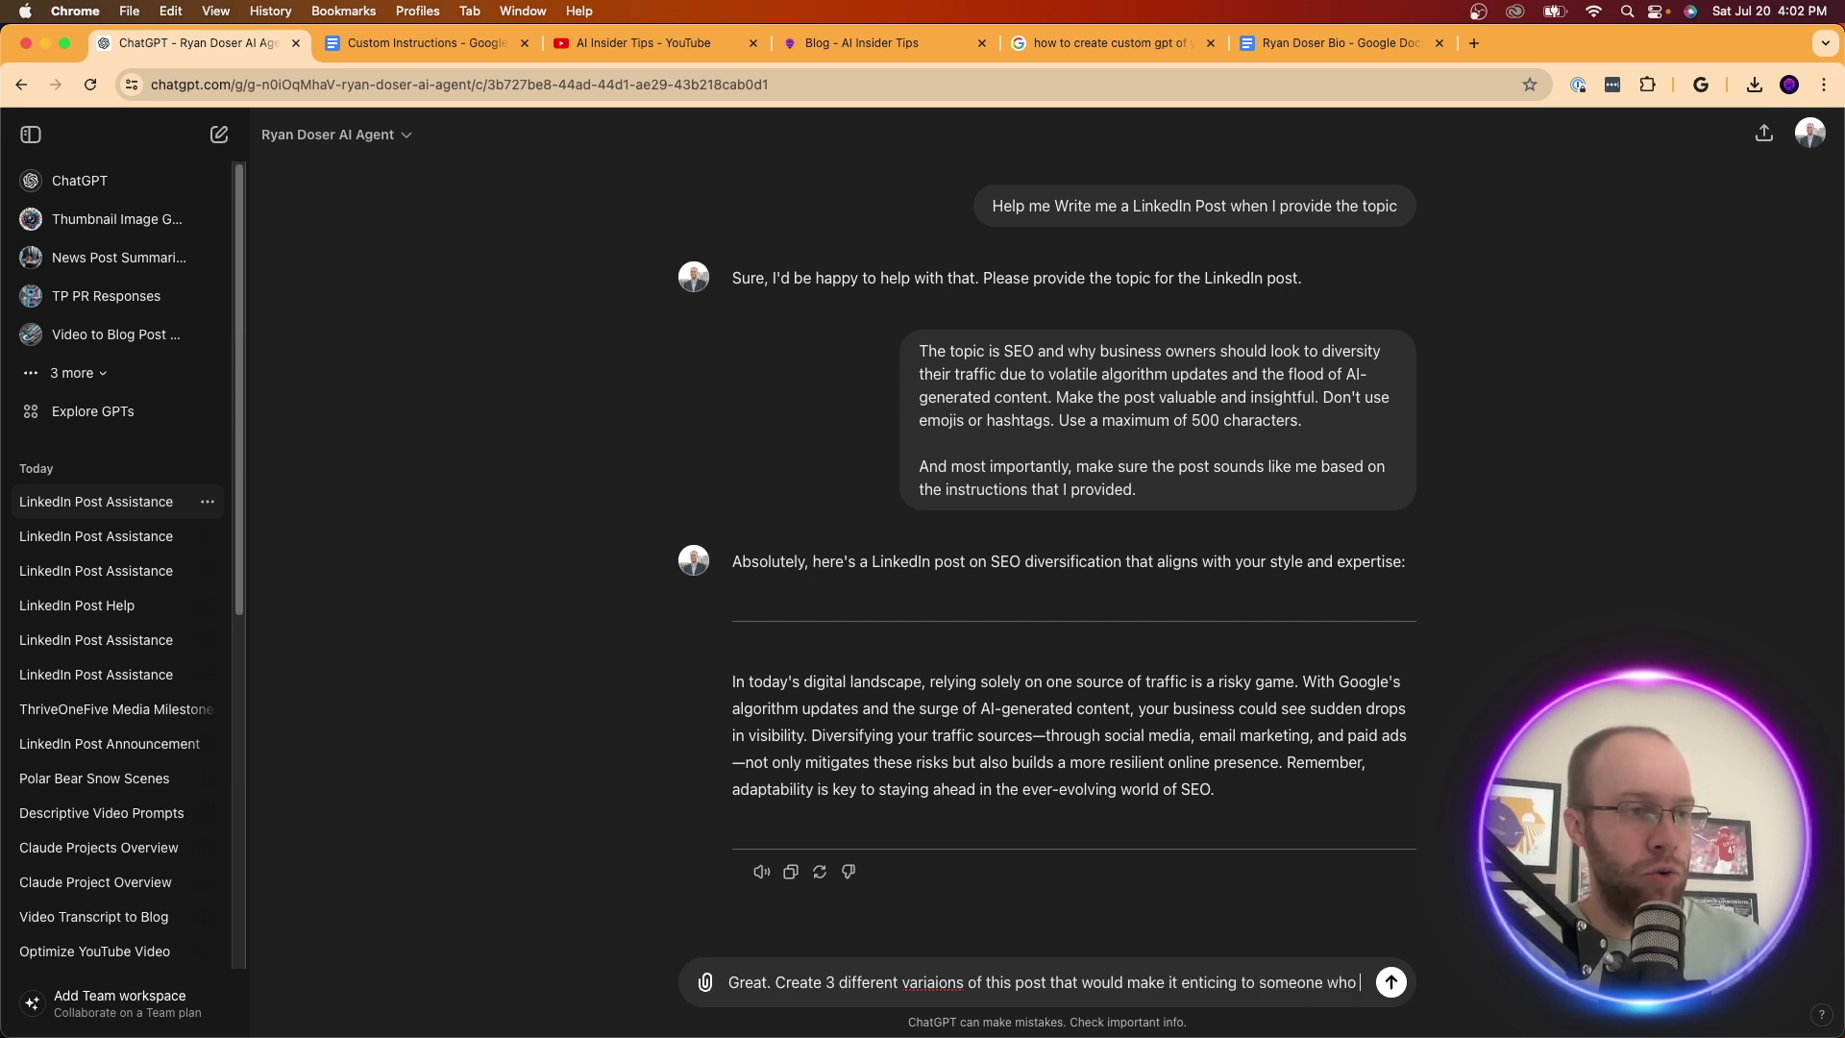
{"action": "type", "text": " wants to lear nm"}
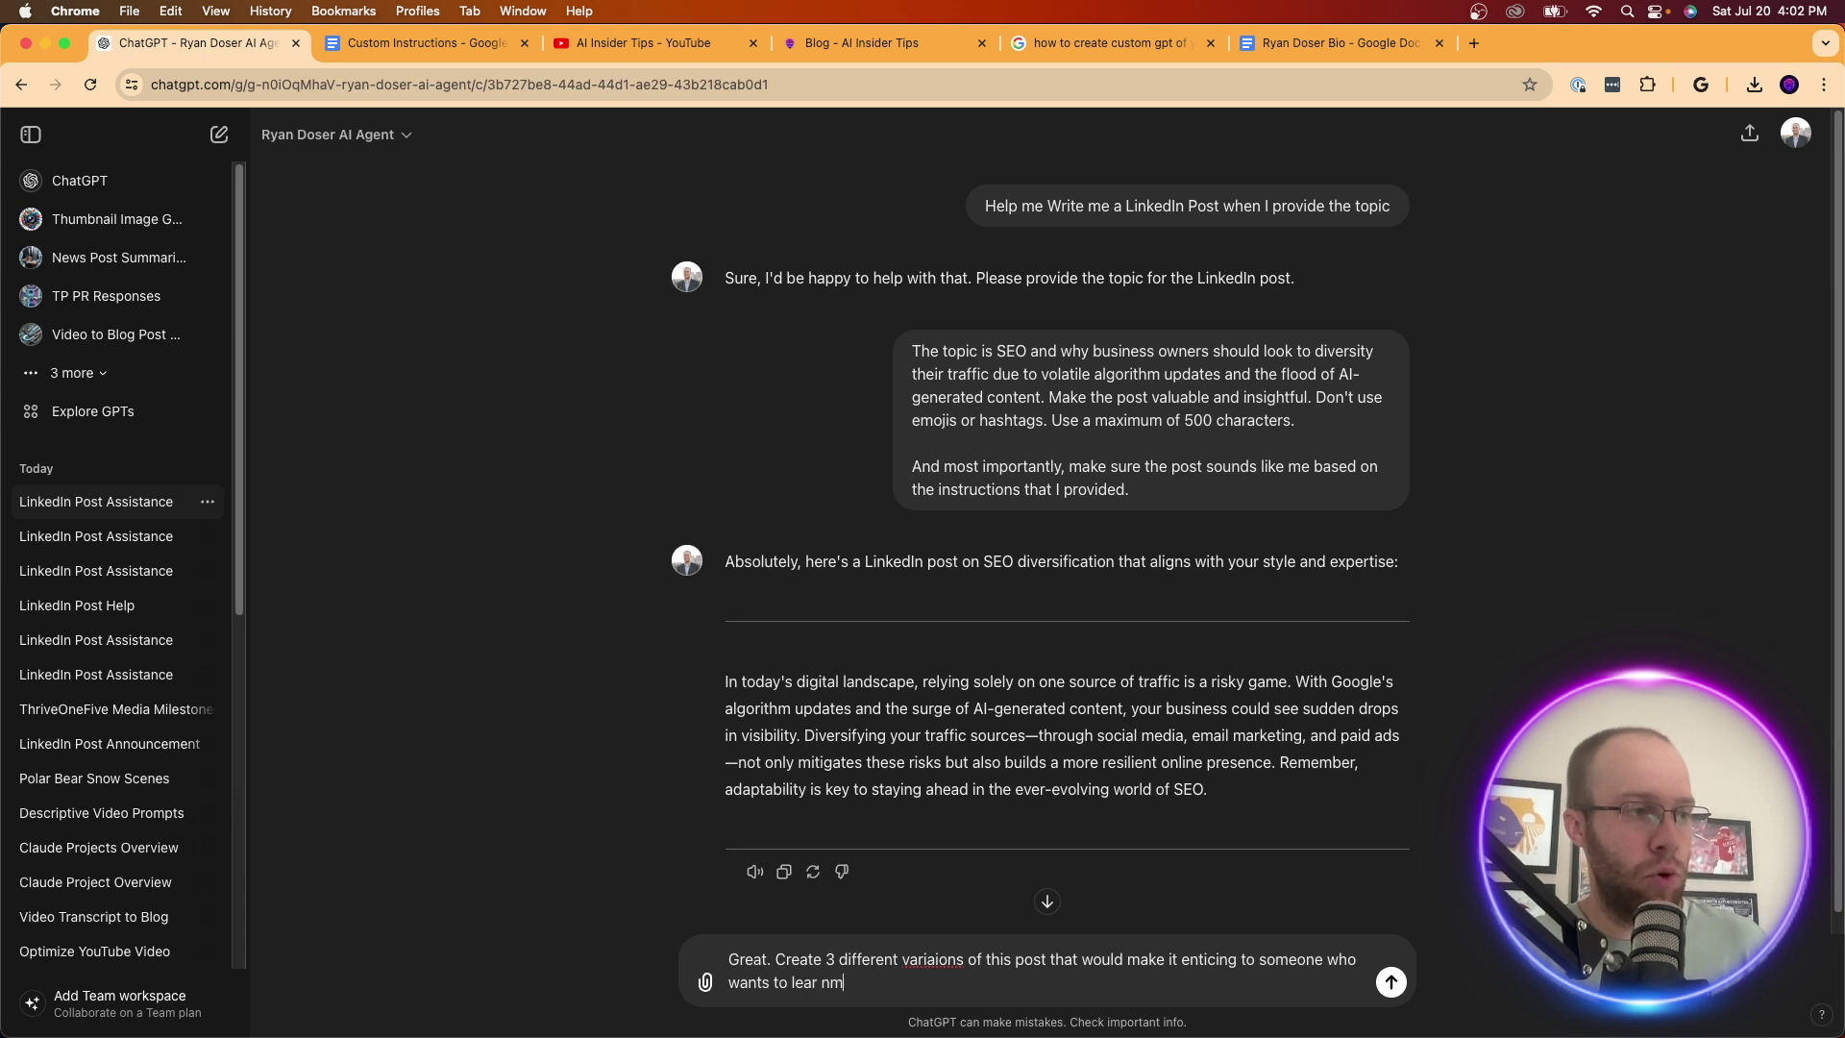
{"action": "type", "text": " more about SEO"}
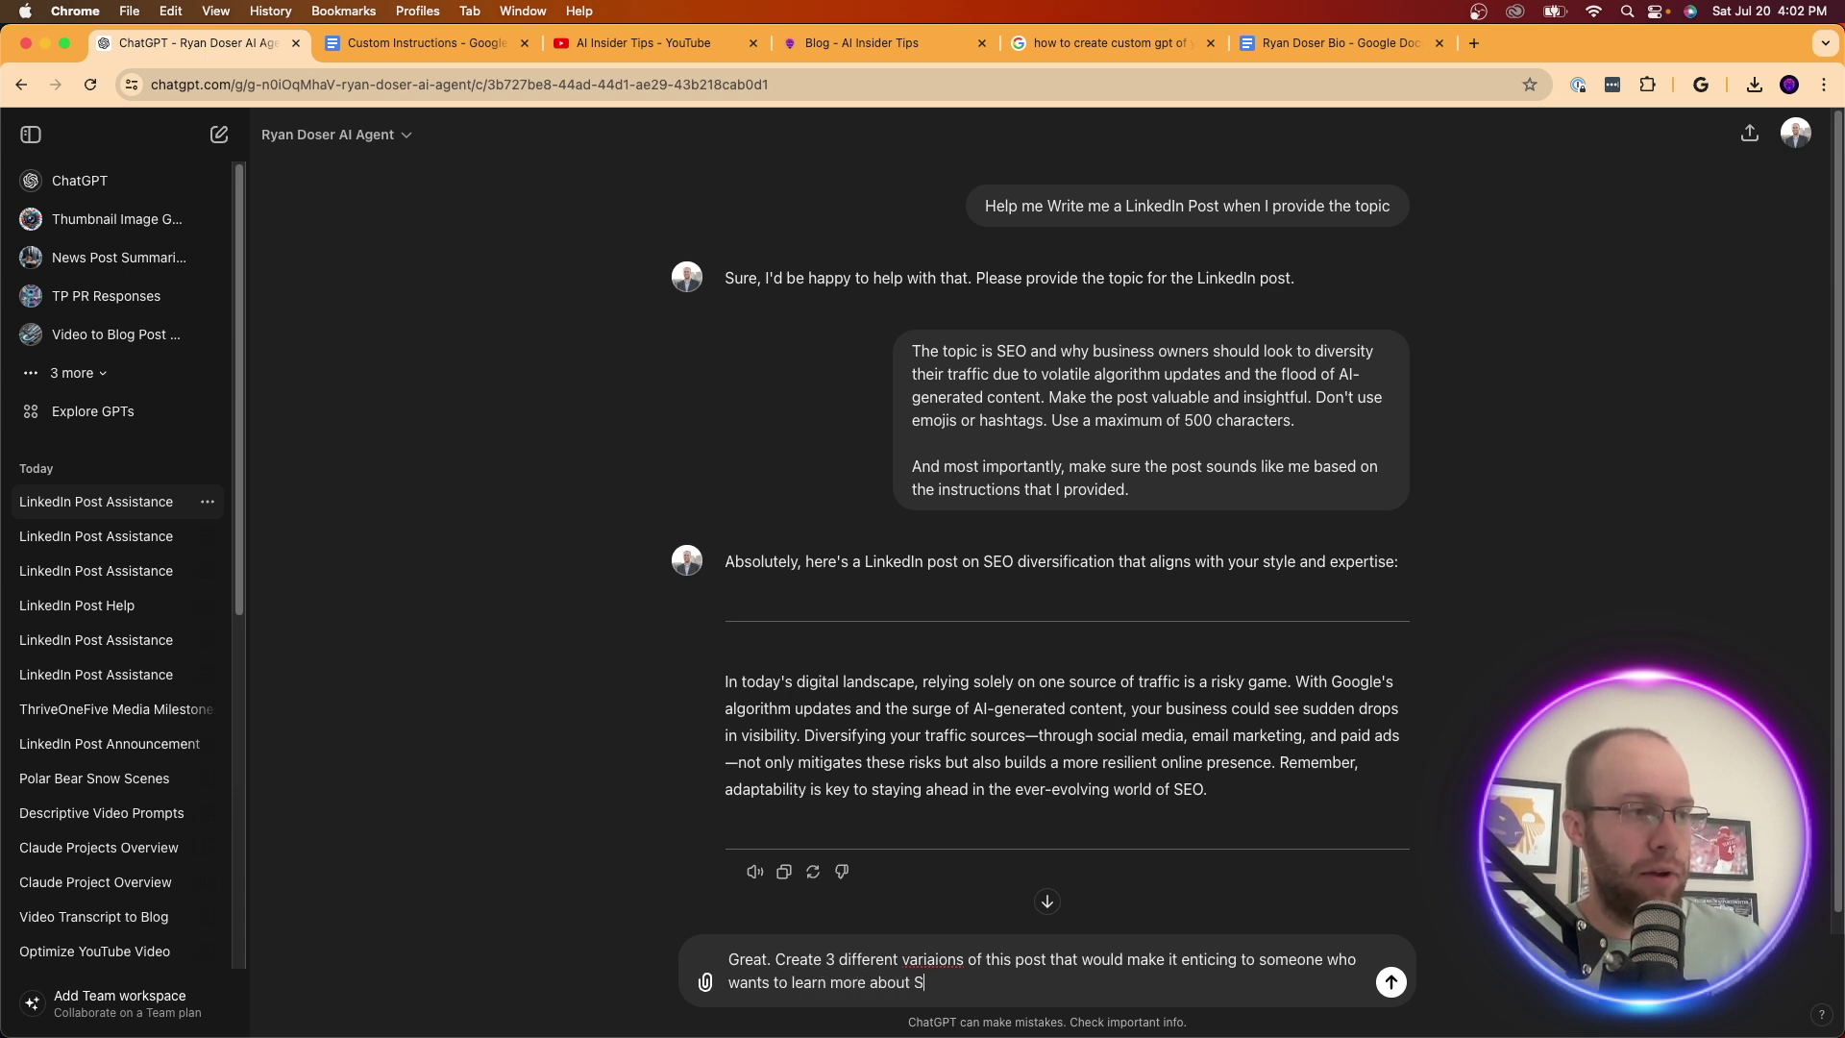
{"action": "right_click", "coordinate": [922, 957]}
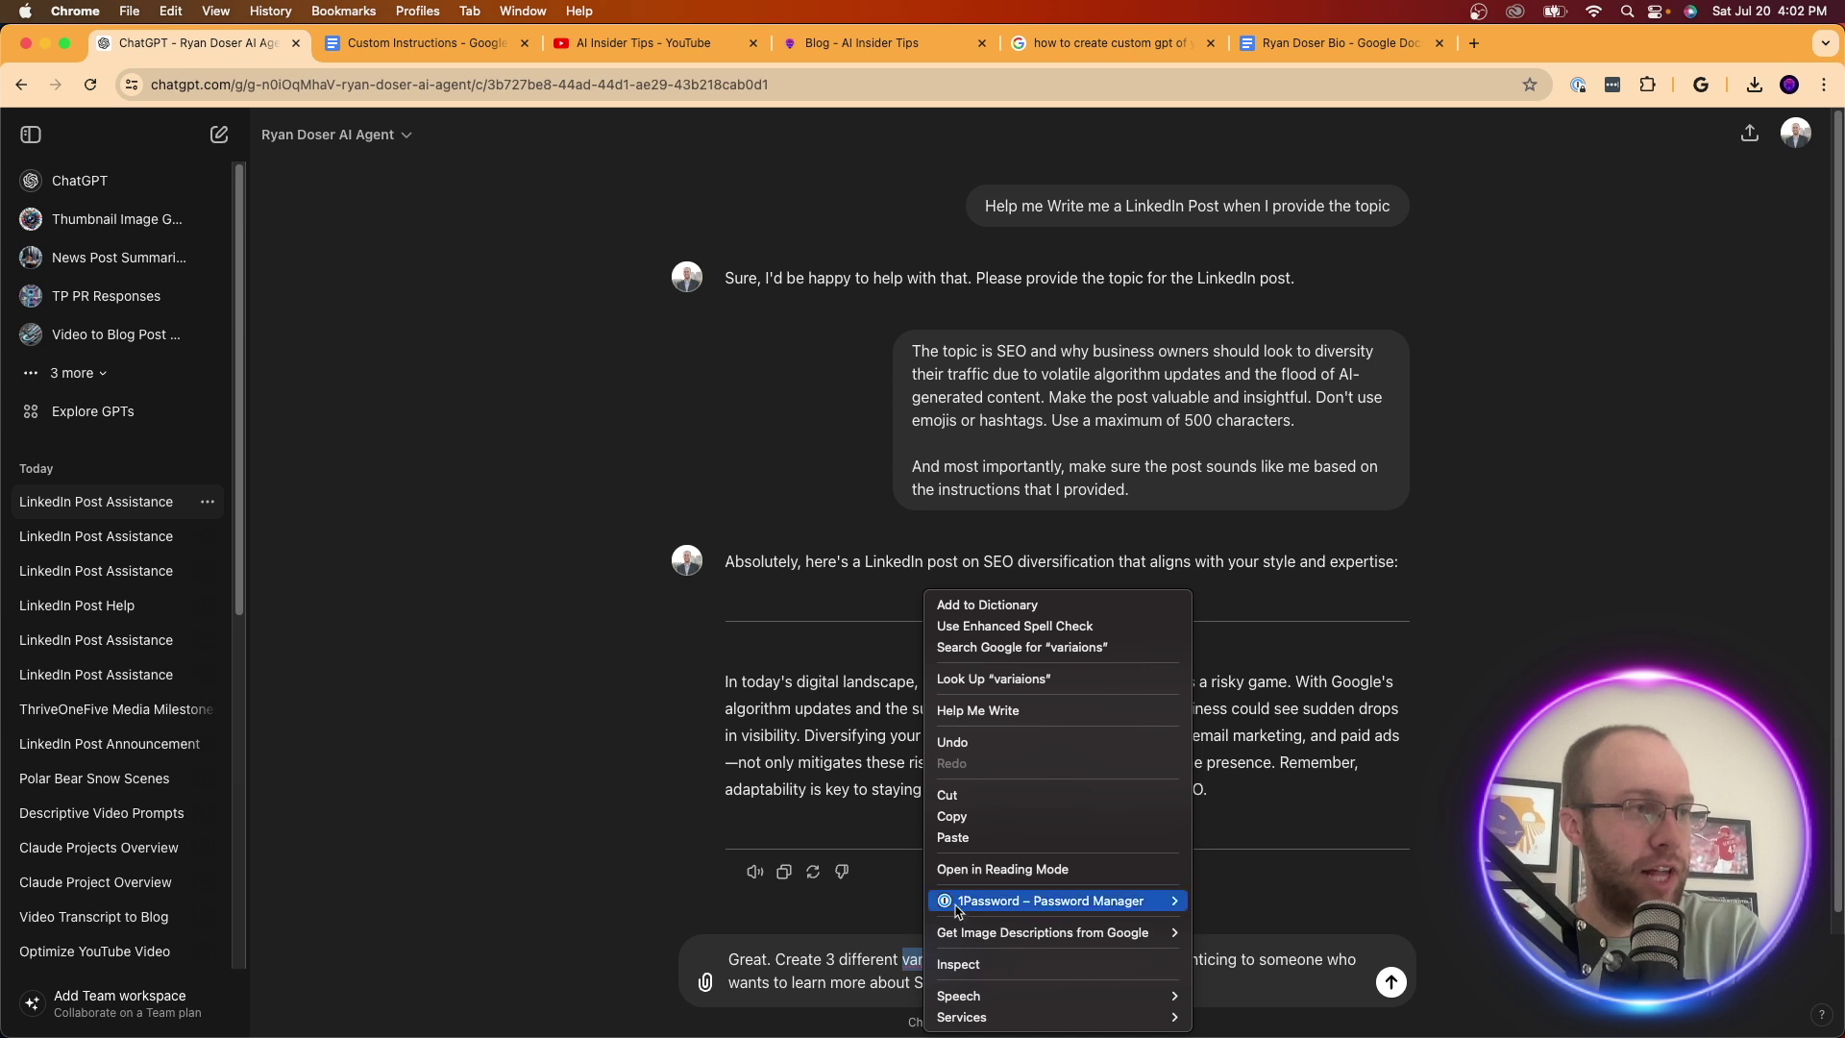
{"action": "key", "text": "Escape"}
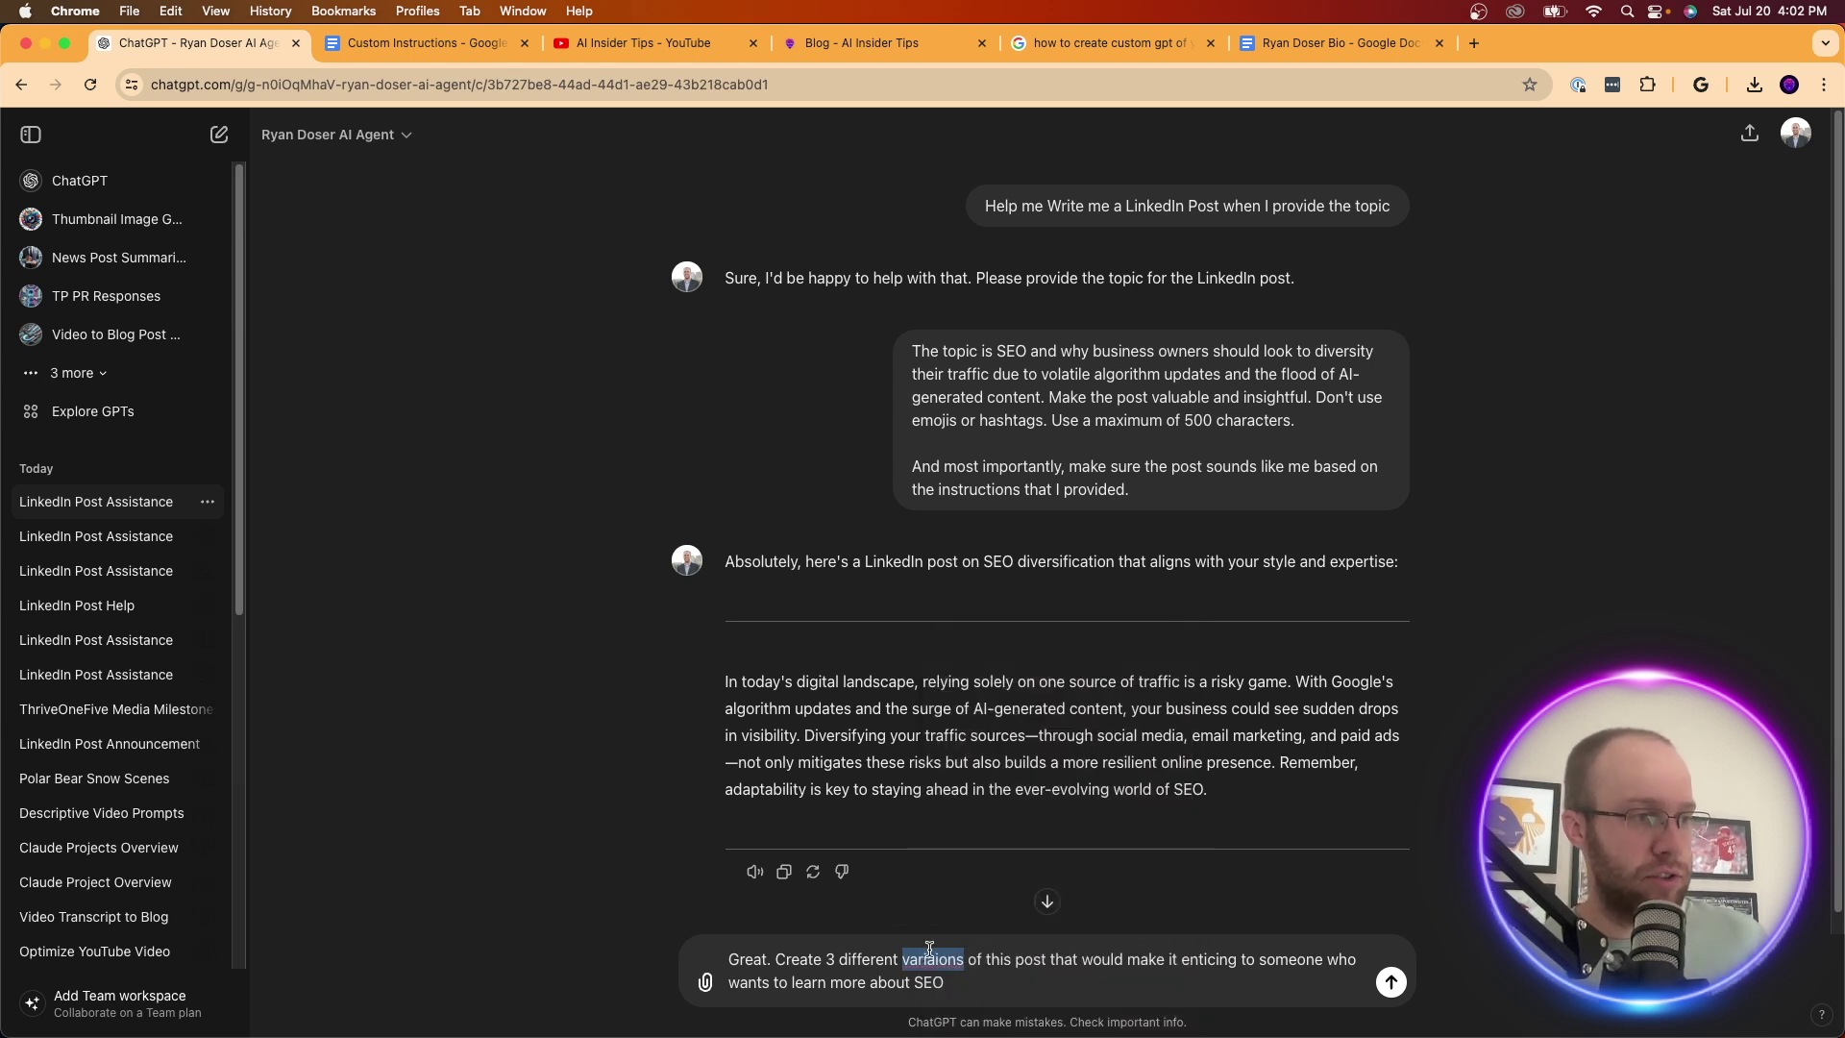
{"action": "type", "text": "variations"}
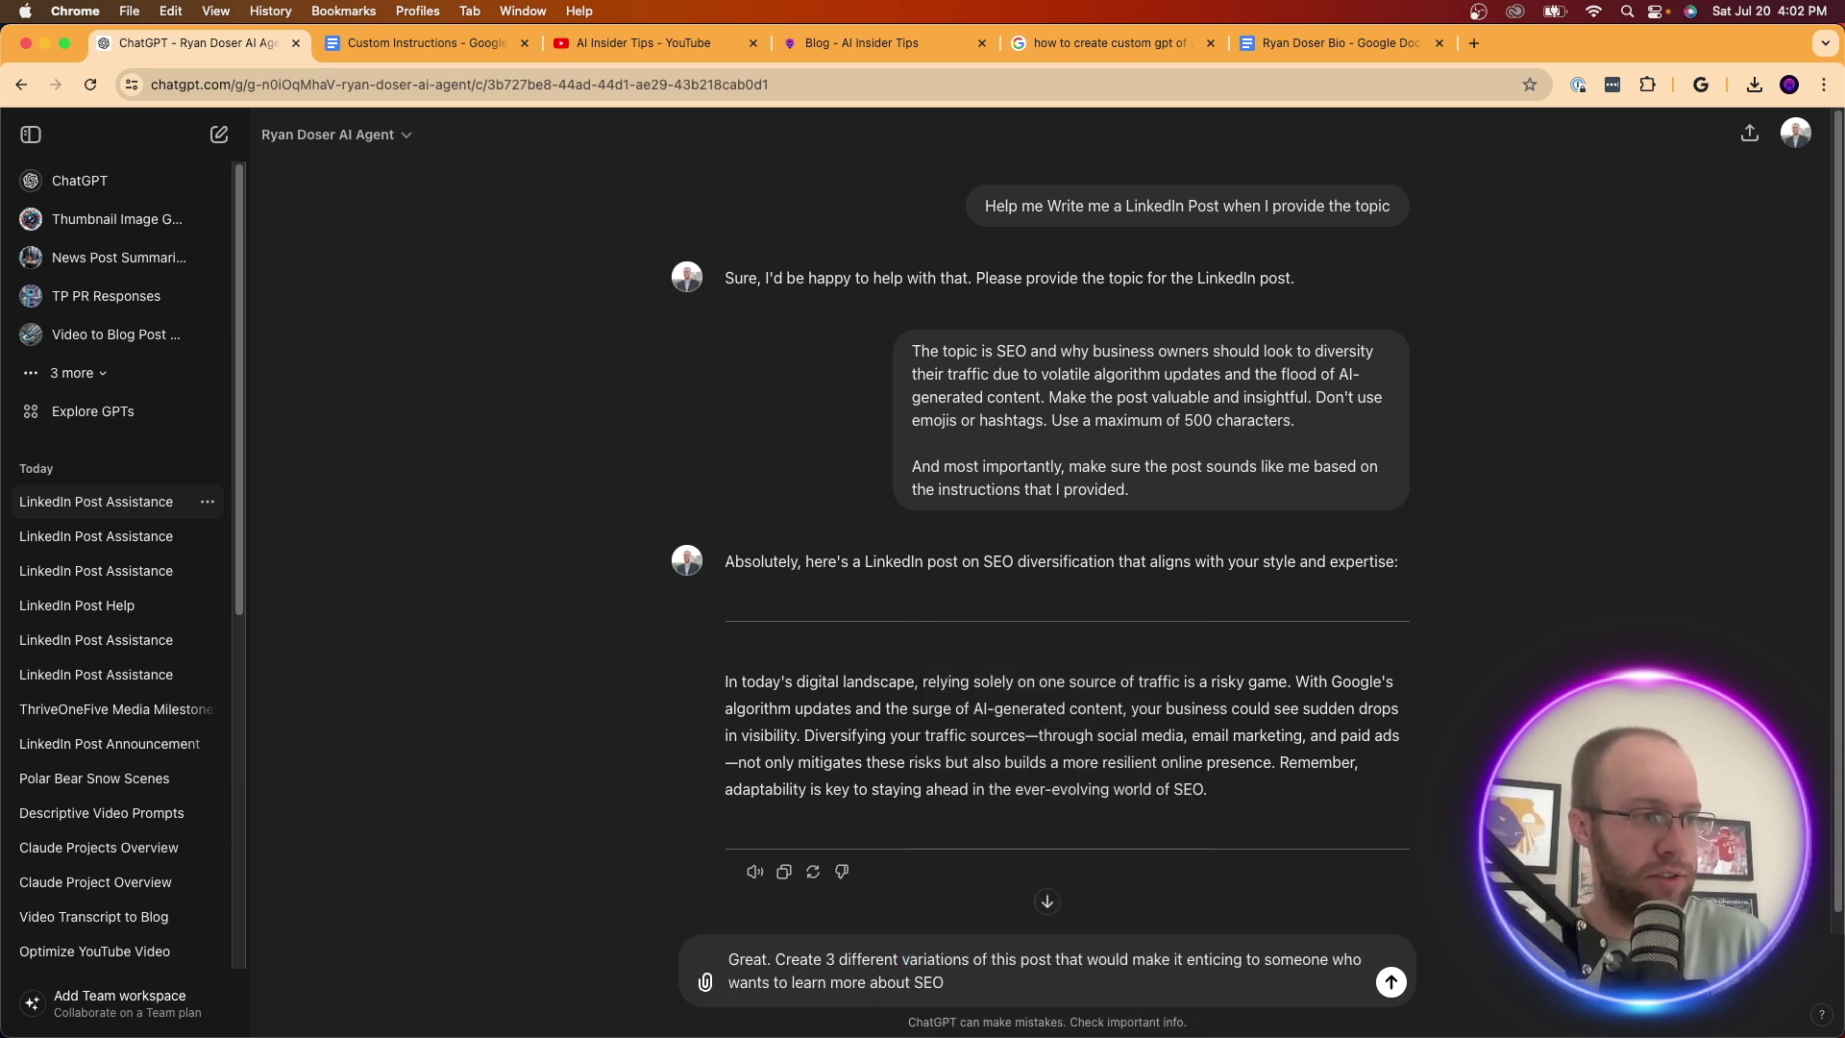
{"action": "key", "text": "Return"}
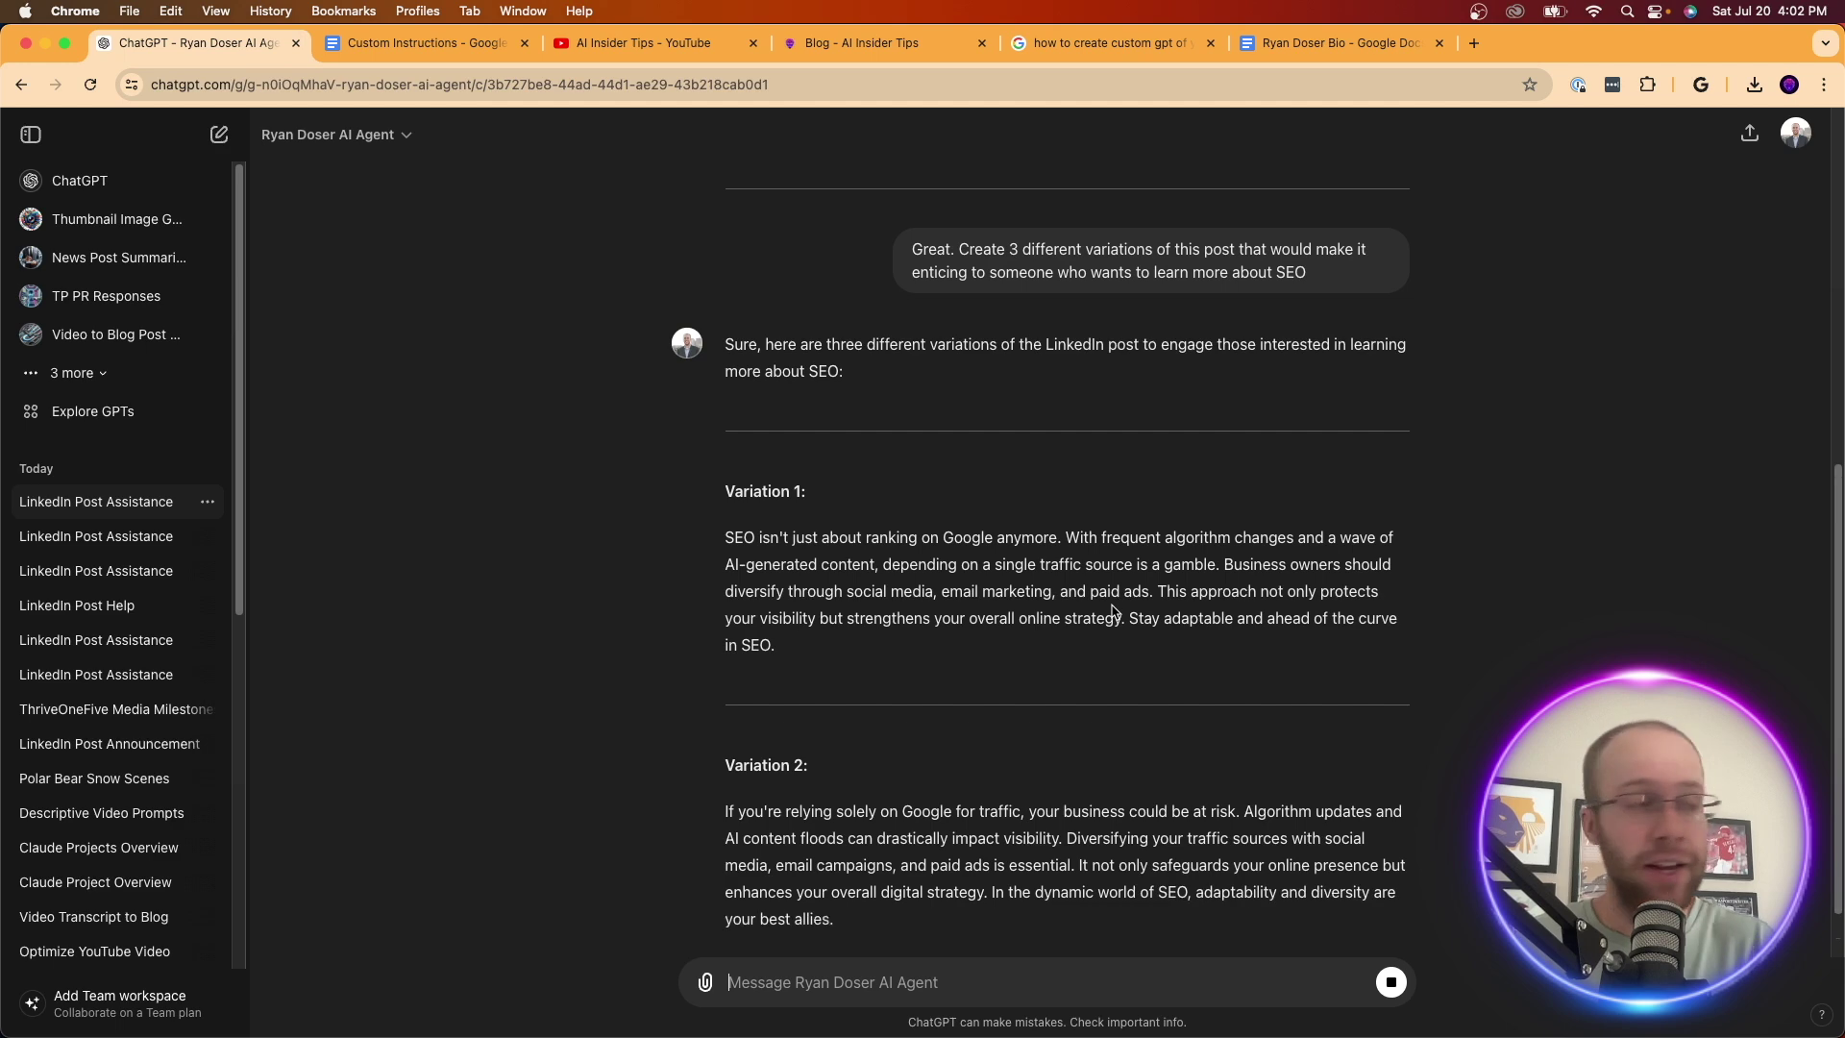
- Read through Variation 1 and the following variations of the LinkedIn post
{"action": "scroll", "coordinate": [1019, 615], "scroll_direction": "up", "scroll_amount": 2}
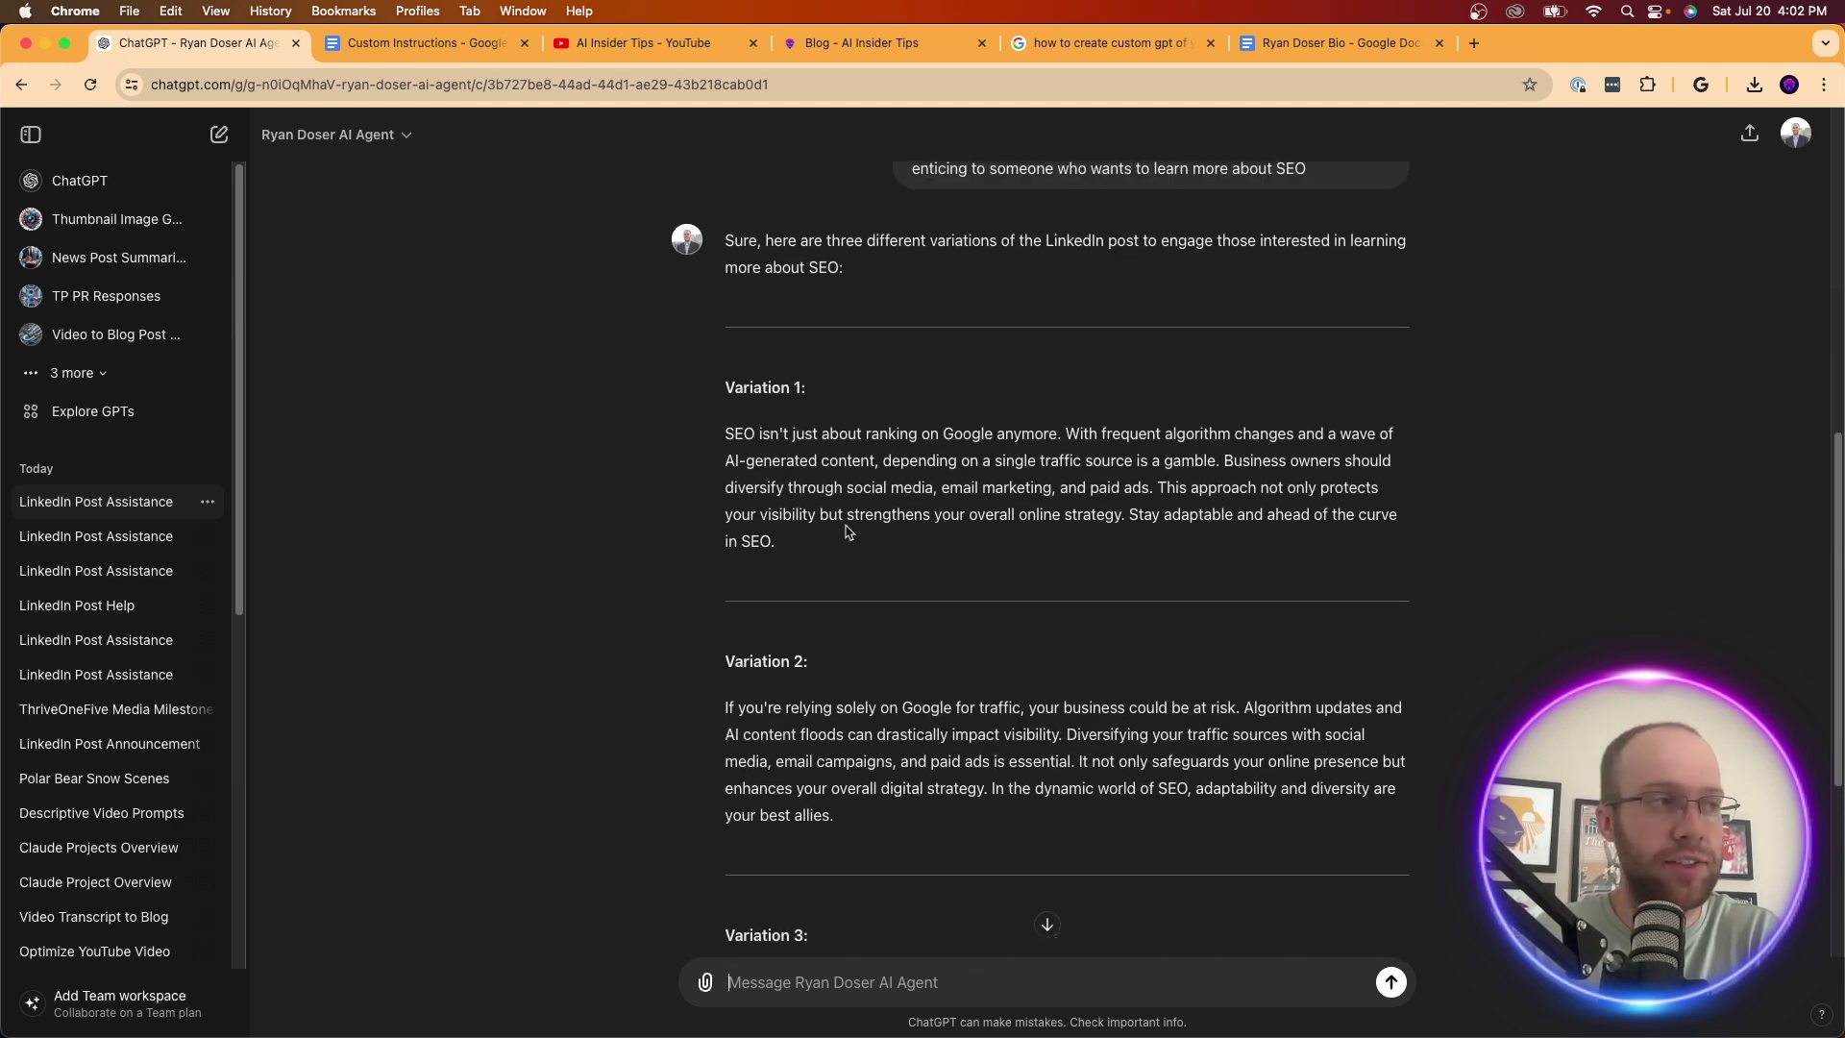
{"action": "triple_click", "coordinate": [847, 532]}
{"action": "left_click", "coordinate": [827, 663]}
{"action": "scroll", "coordinate": [824, 766], "scroll_direction": "down", "scroll_amount": 1}
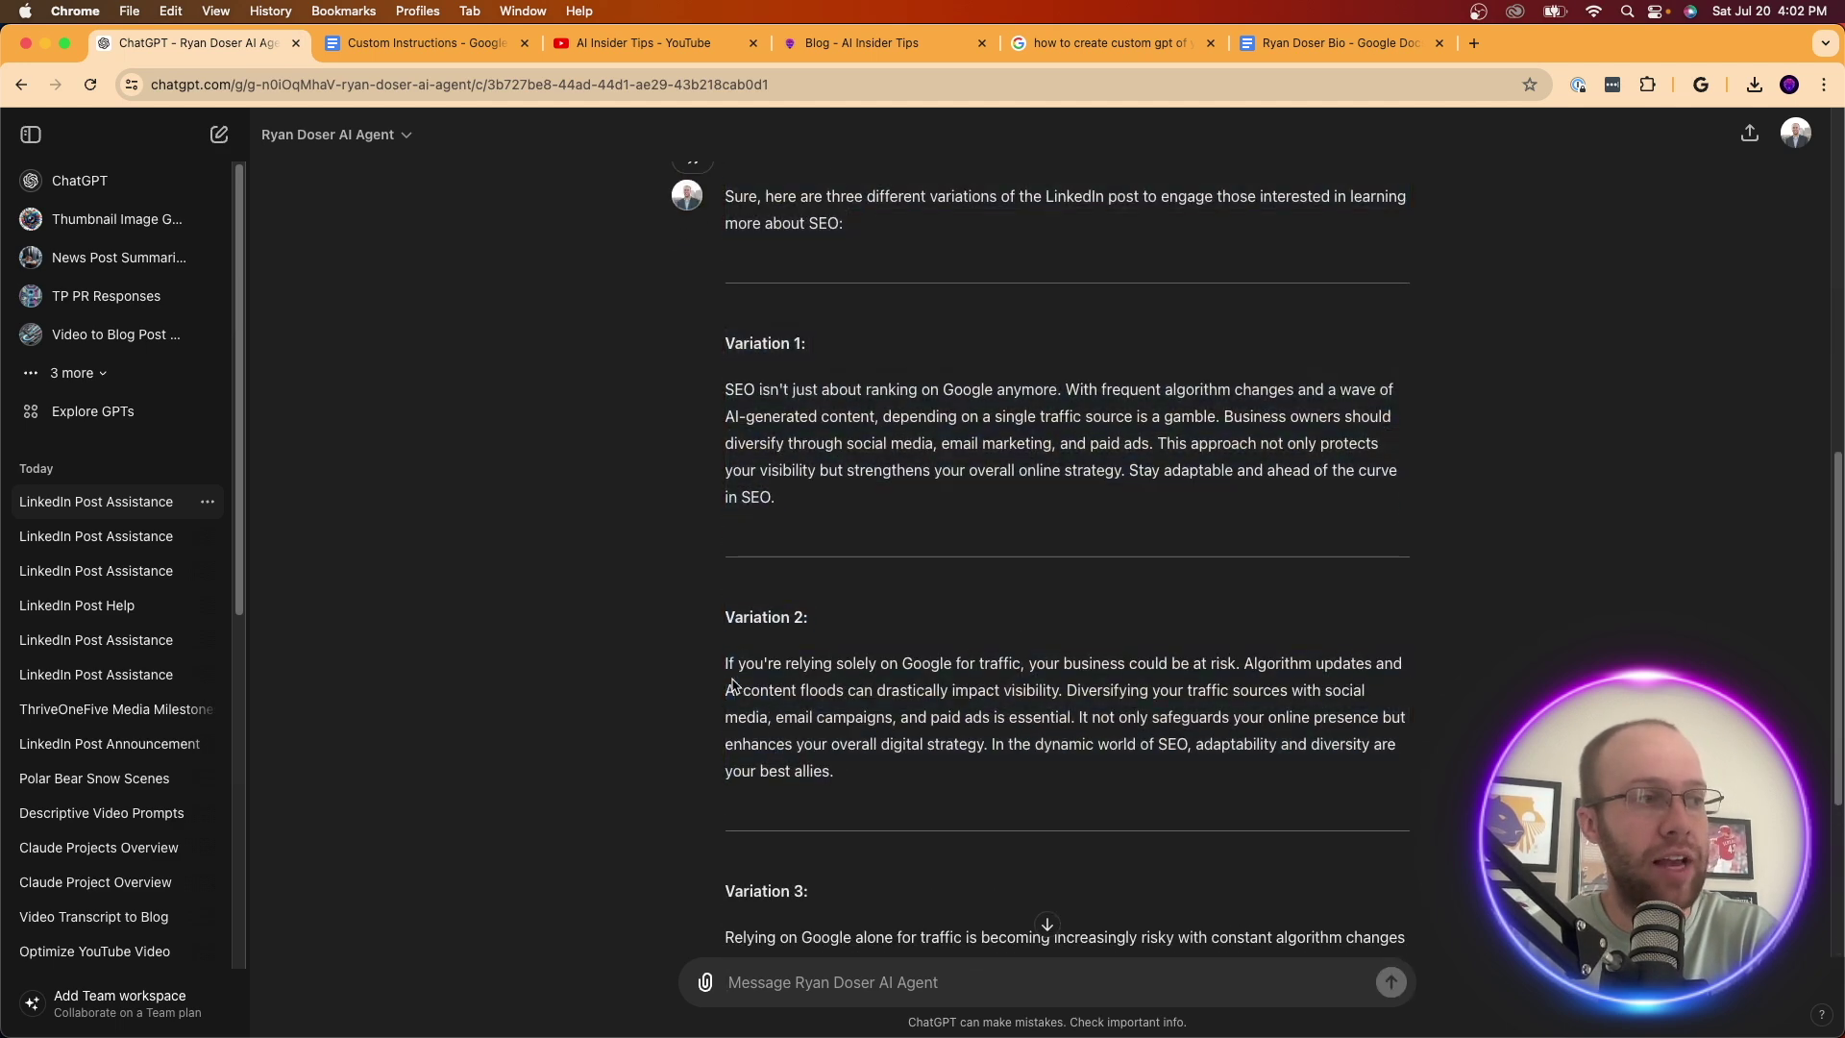
{"action": "scroll", "coordinate": [732, 684], "scroll_direction": "down", "scroll_amount": 3}
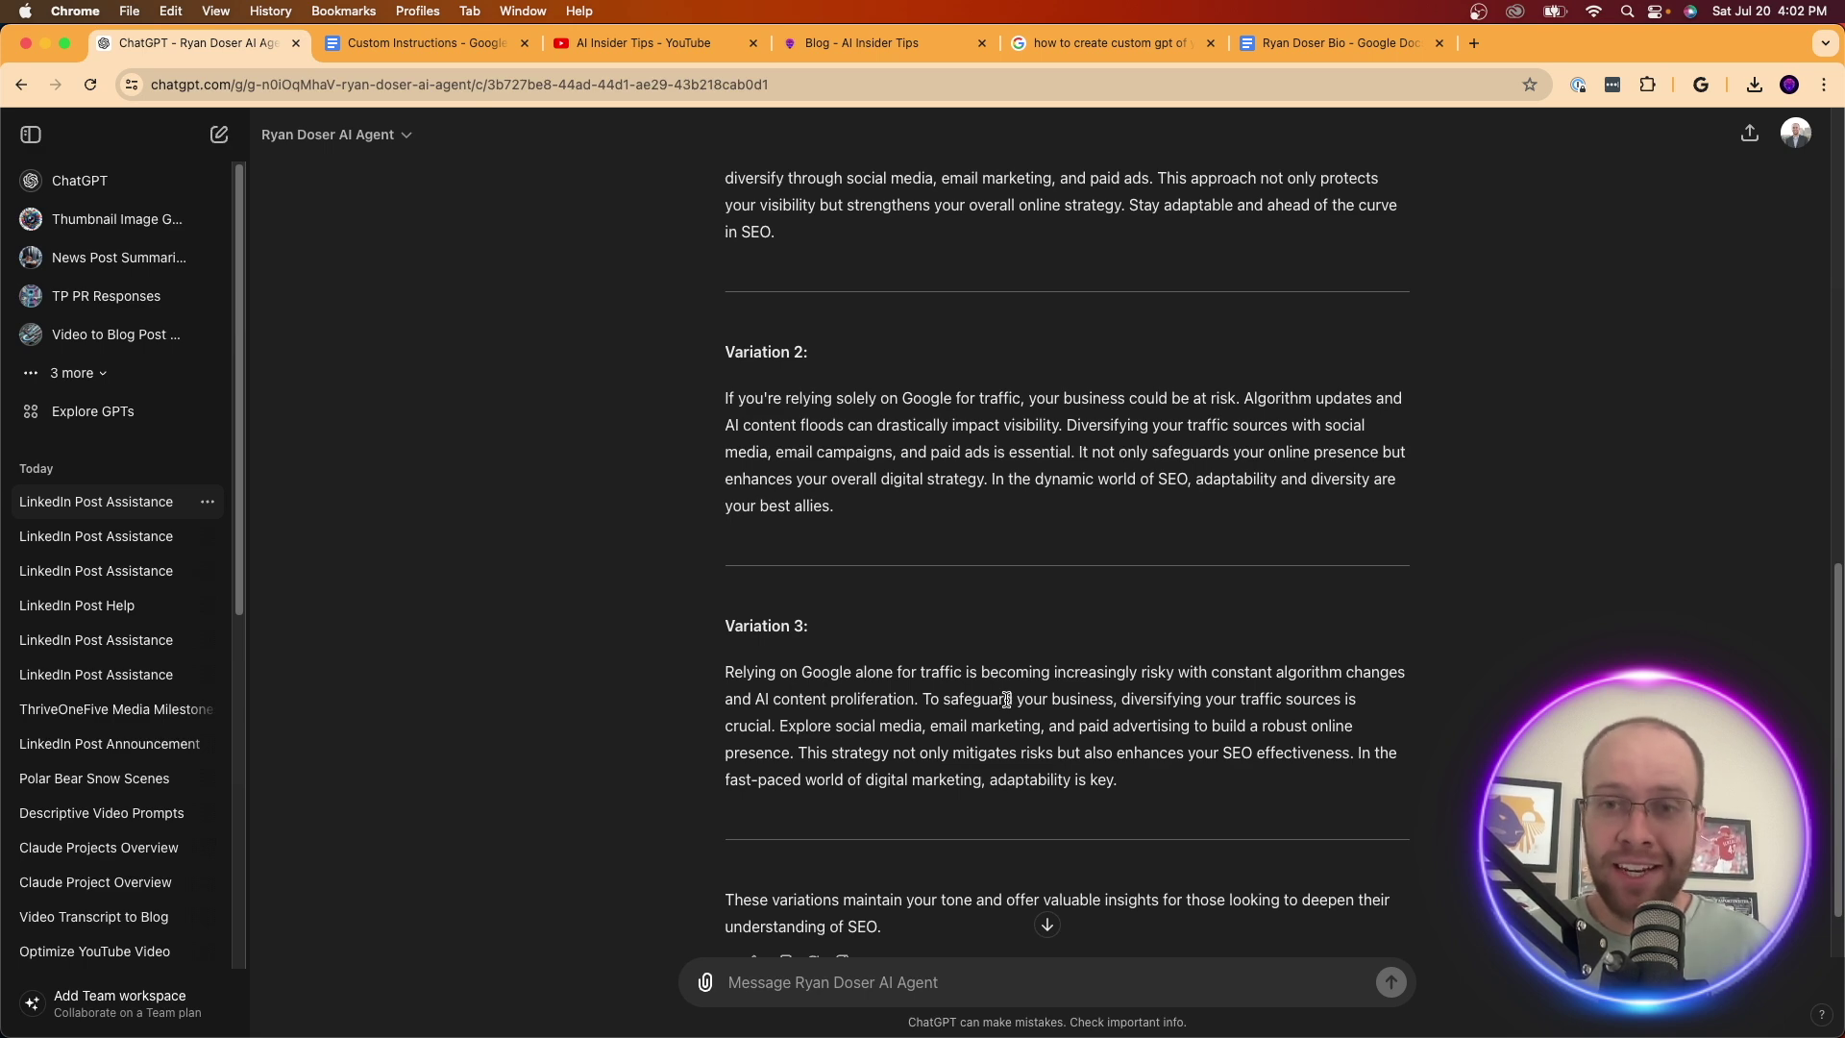
{"action": "scroll", "coordinate": [1047, 687], "scroll_direction": "down", "scroll_amount": 1}
{"action": "scroll", "coordinate": [1096, 675], "scroll_direction": "up", "scroll_amount": 10}
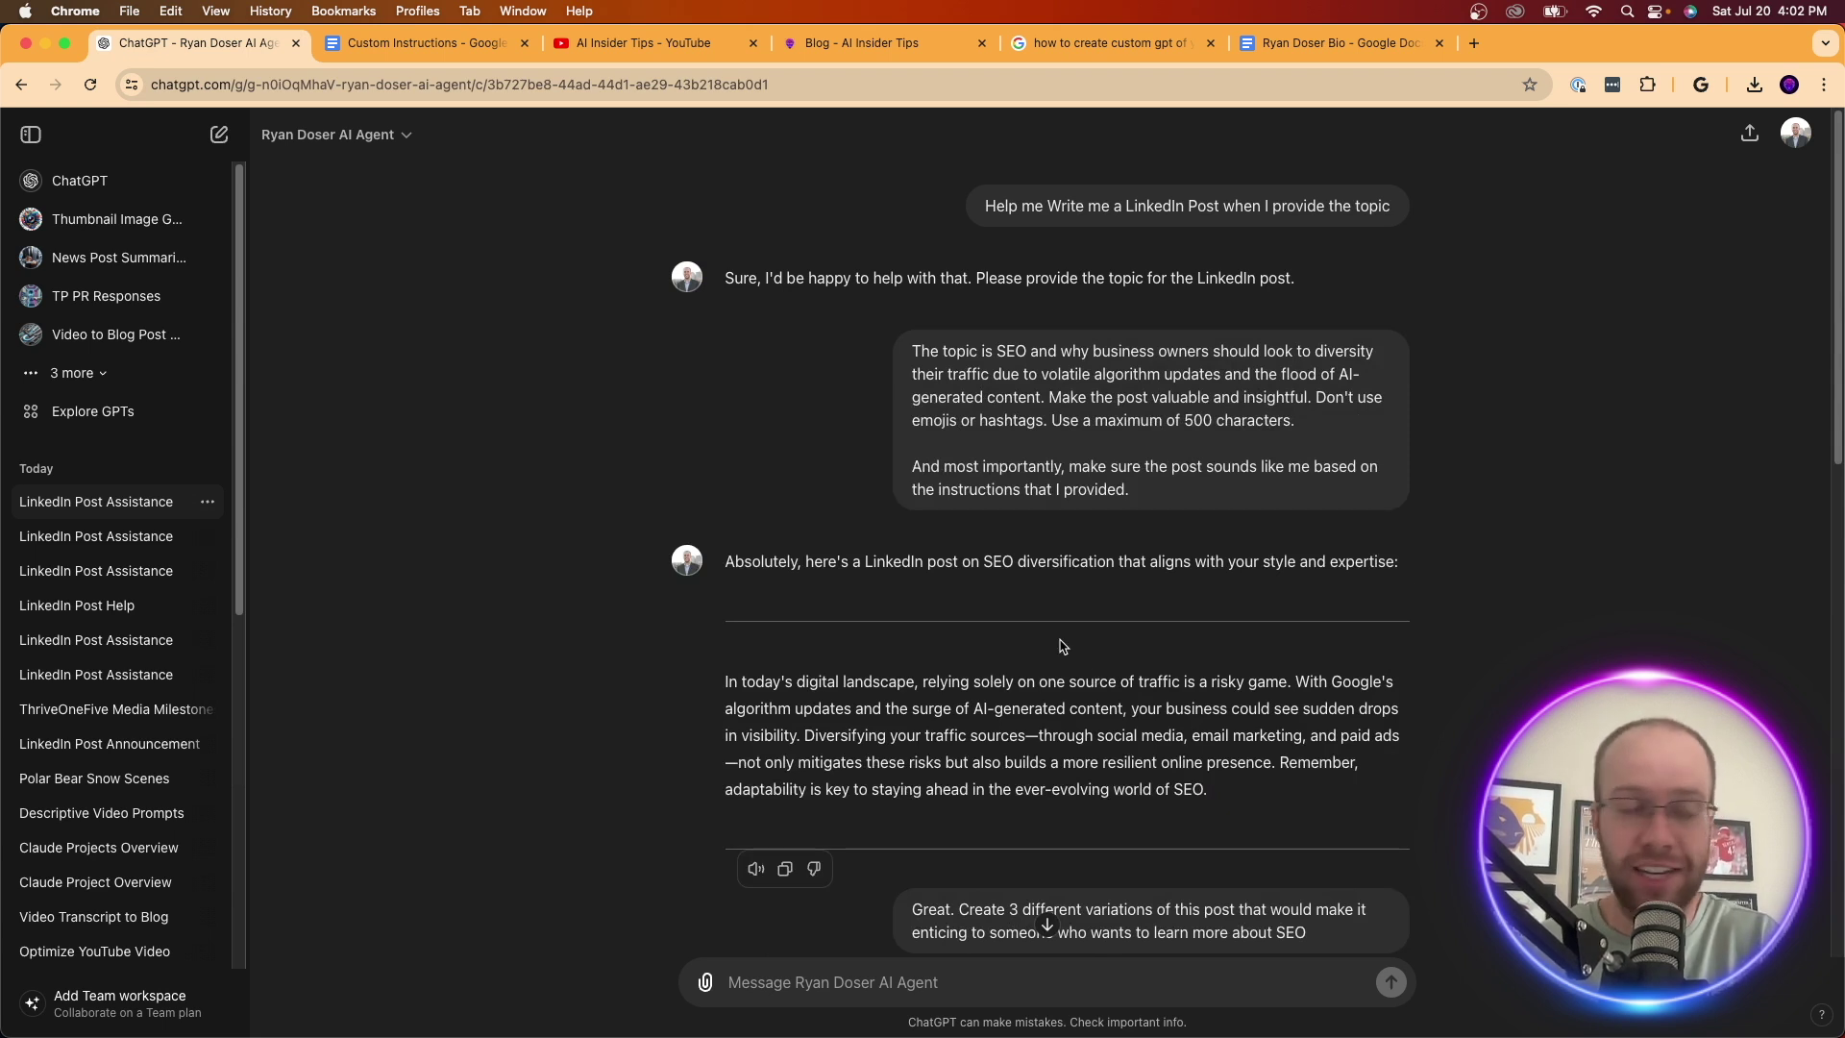
- Compare with the original post, reach Variation 3, and begin requesting an image for the LinkedIn post
{"action": "left_click_drag", "start_coordinate": [1234, 803], "coordinate": [766, 683]}
{"action": "left_click", "coordinate": [766, 683]}
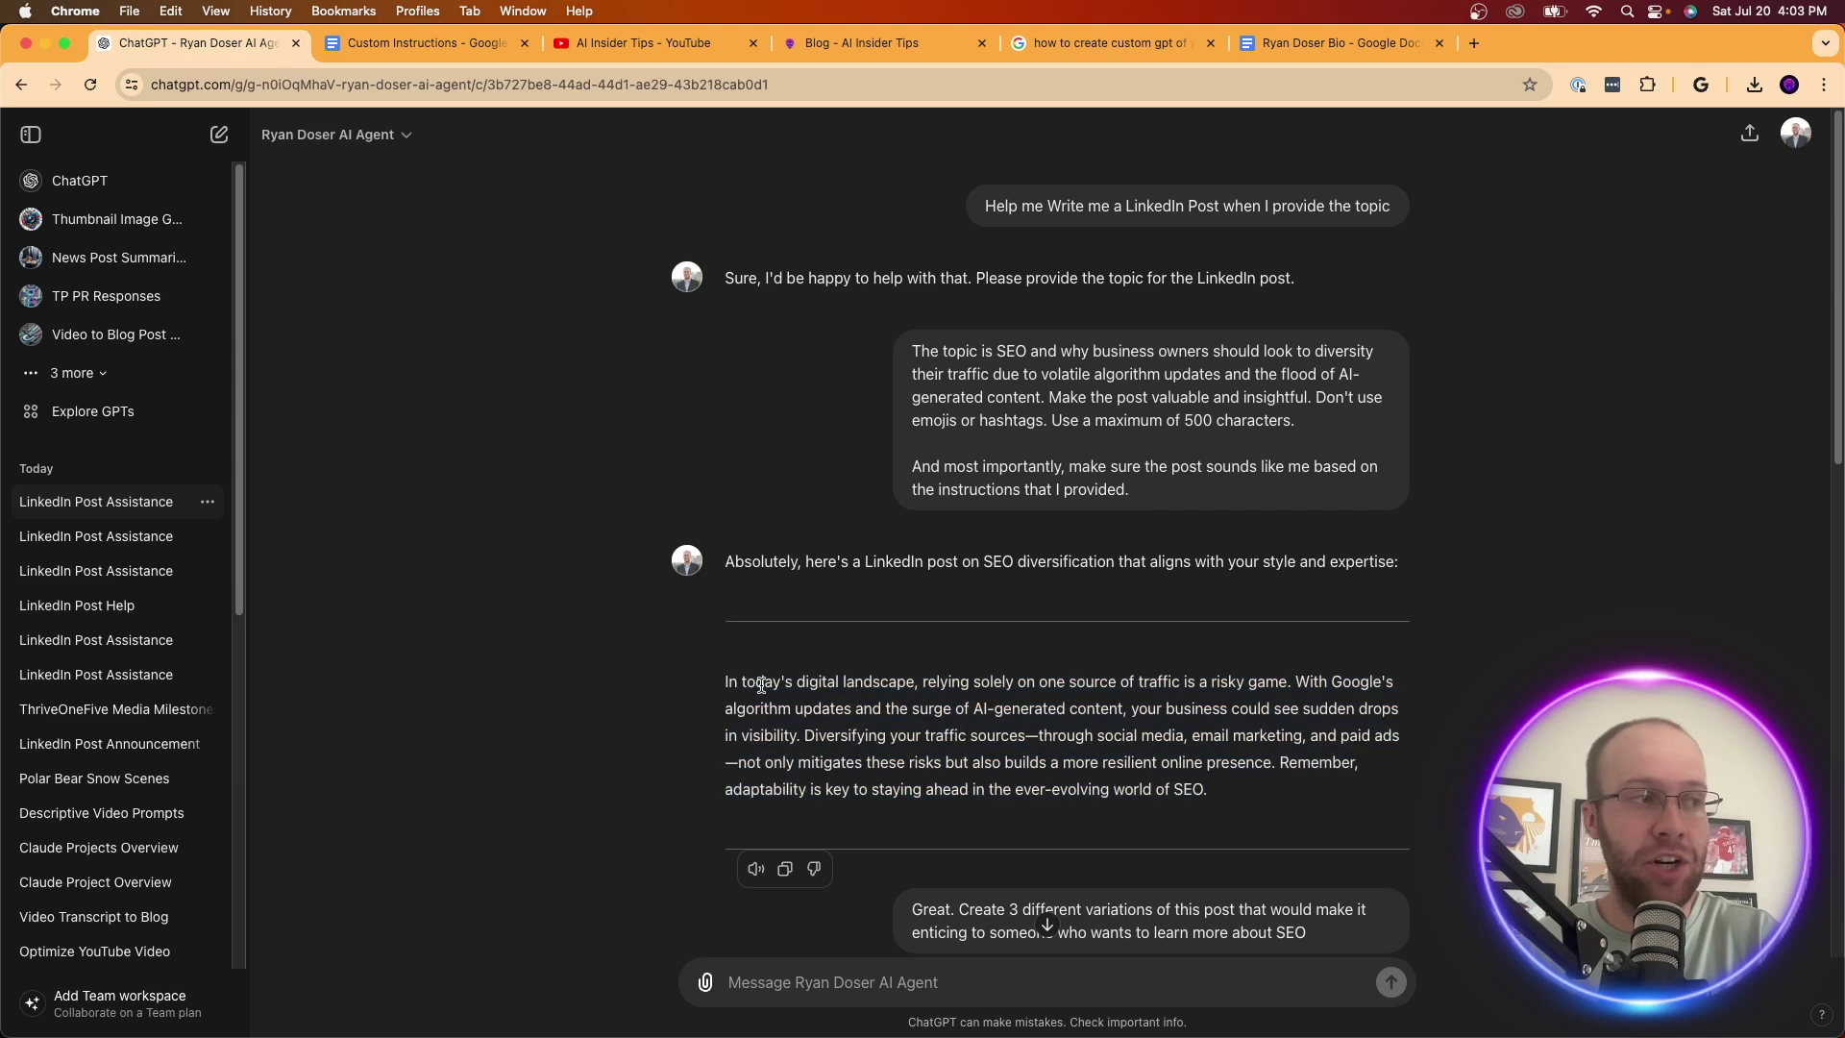
{"action": "scroll", "coordinate": [1110, 687], "scroll_direction": "down", "scroll_amount": 2}
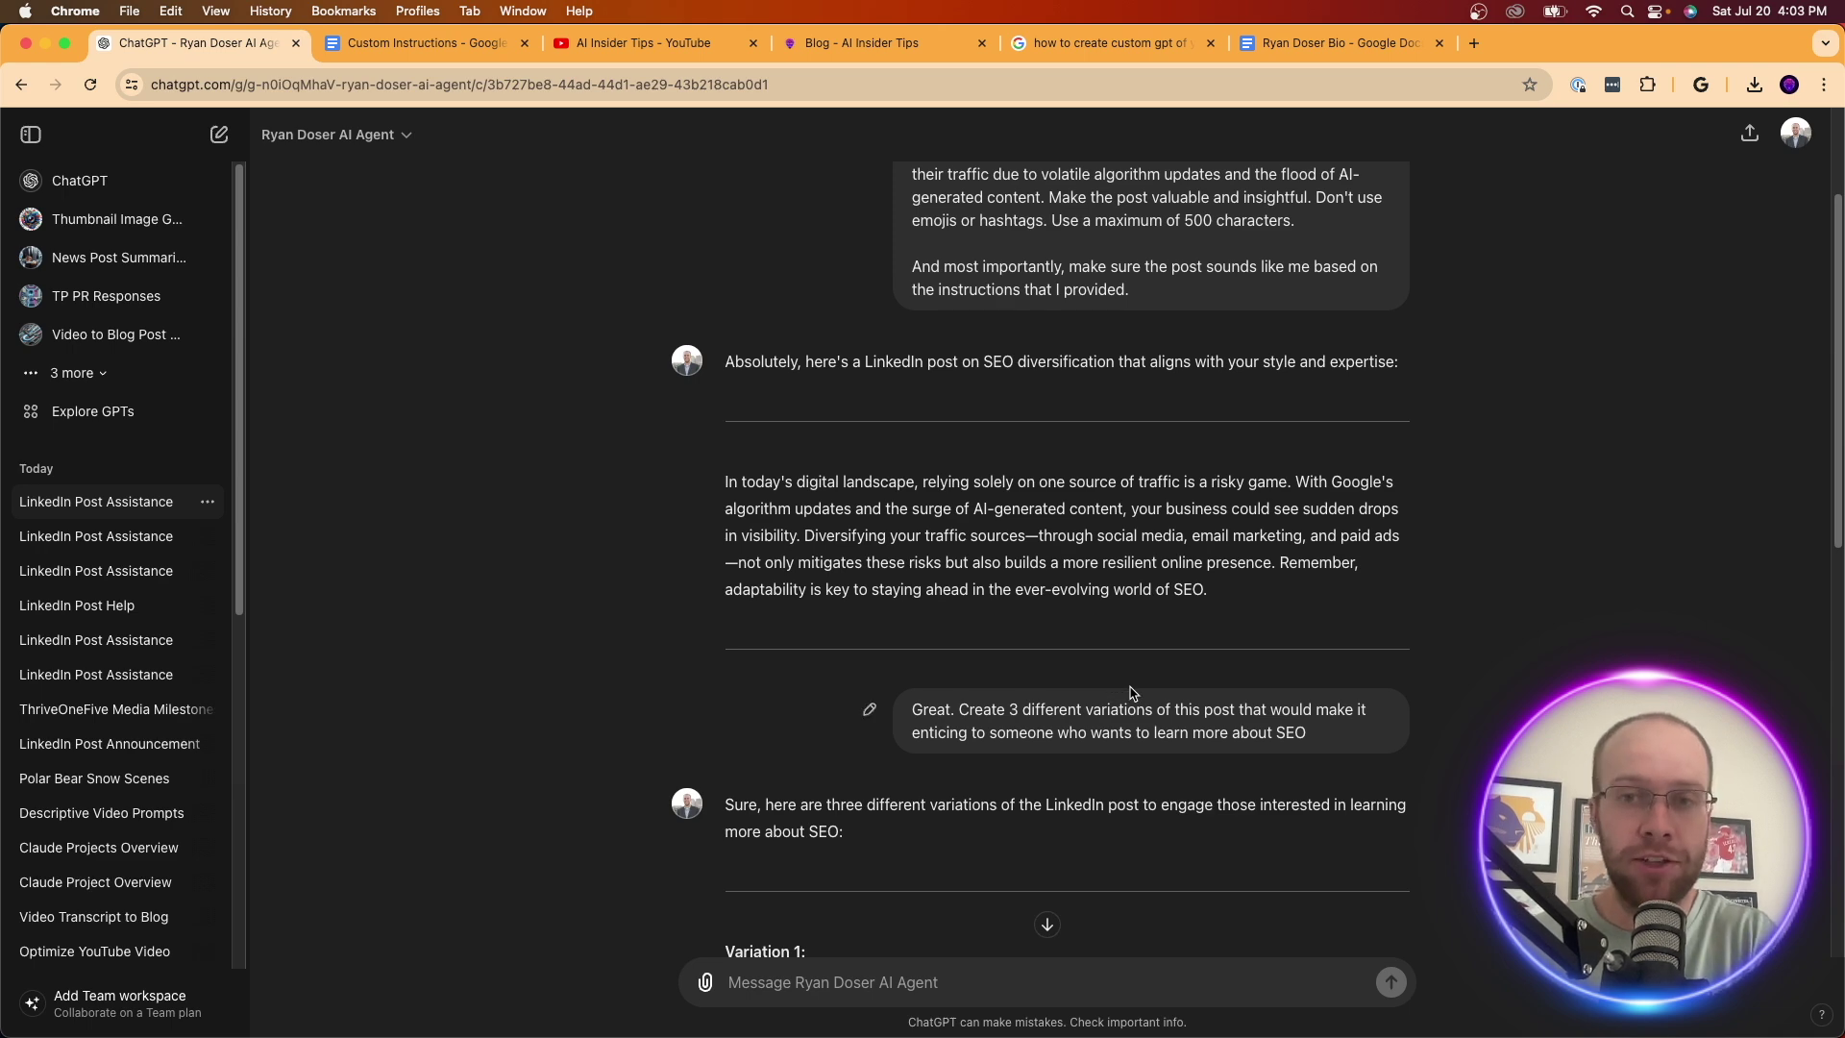
{"action": "scroll", "coordinate": [1112, 690], "scroll_direction": "down", "scroll_amount": 10}
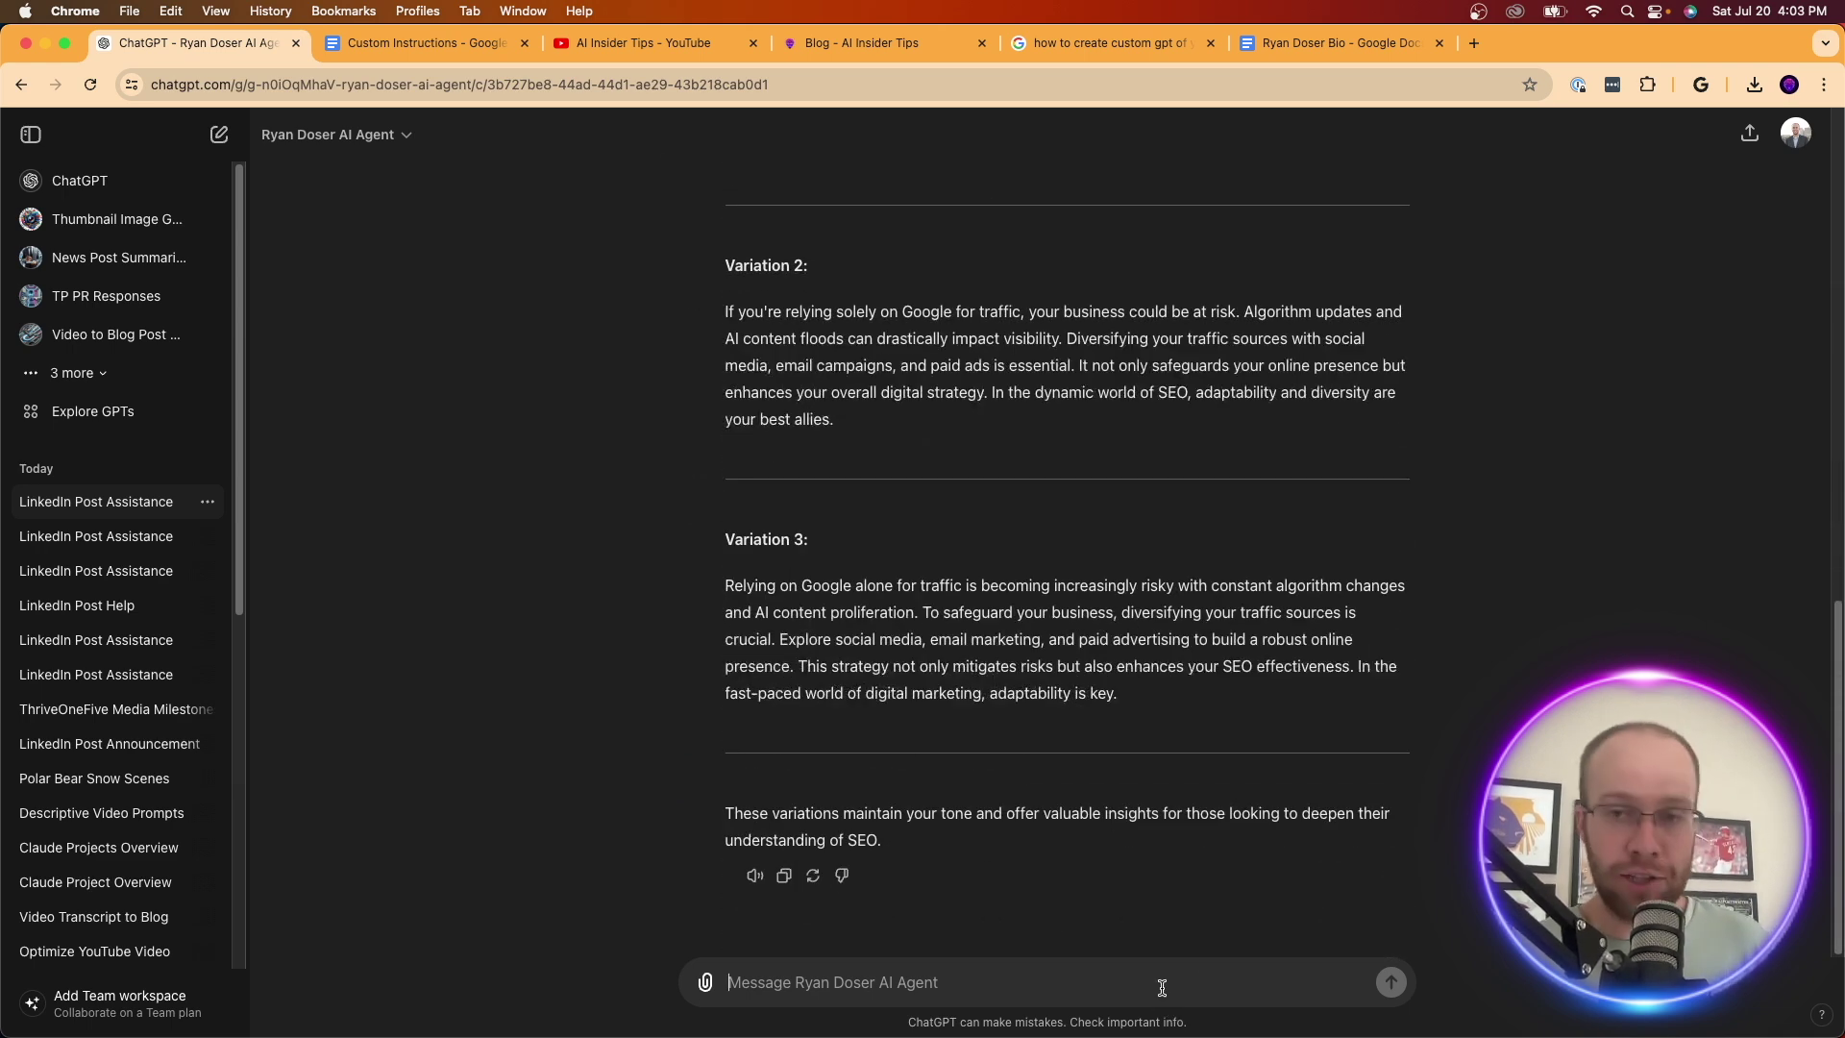
{"action": "type", "text": "Great"}
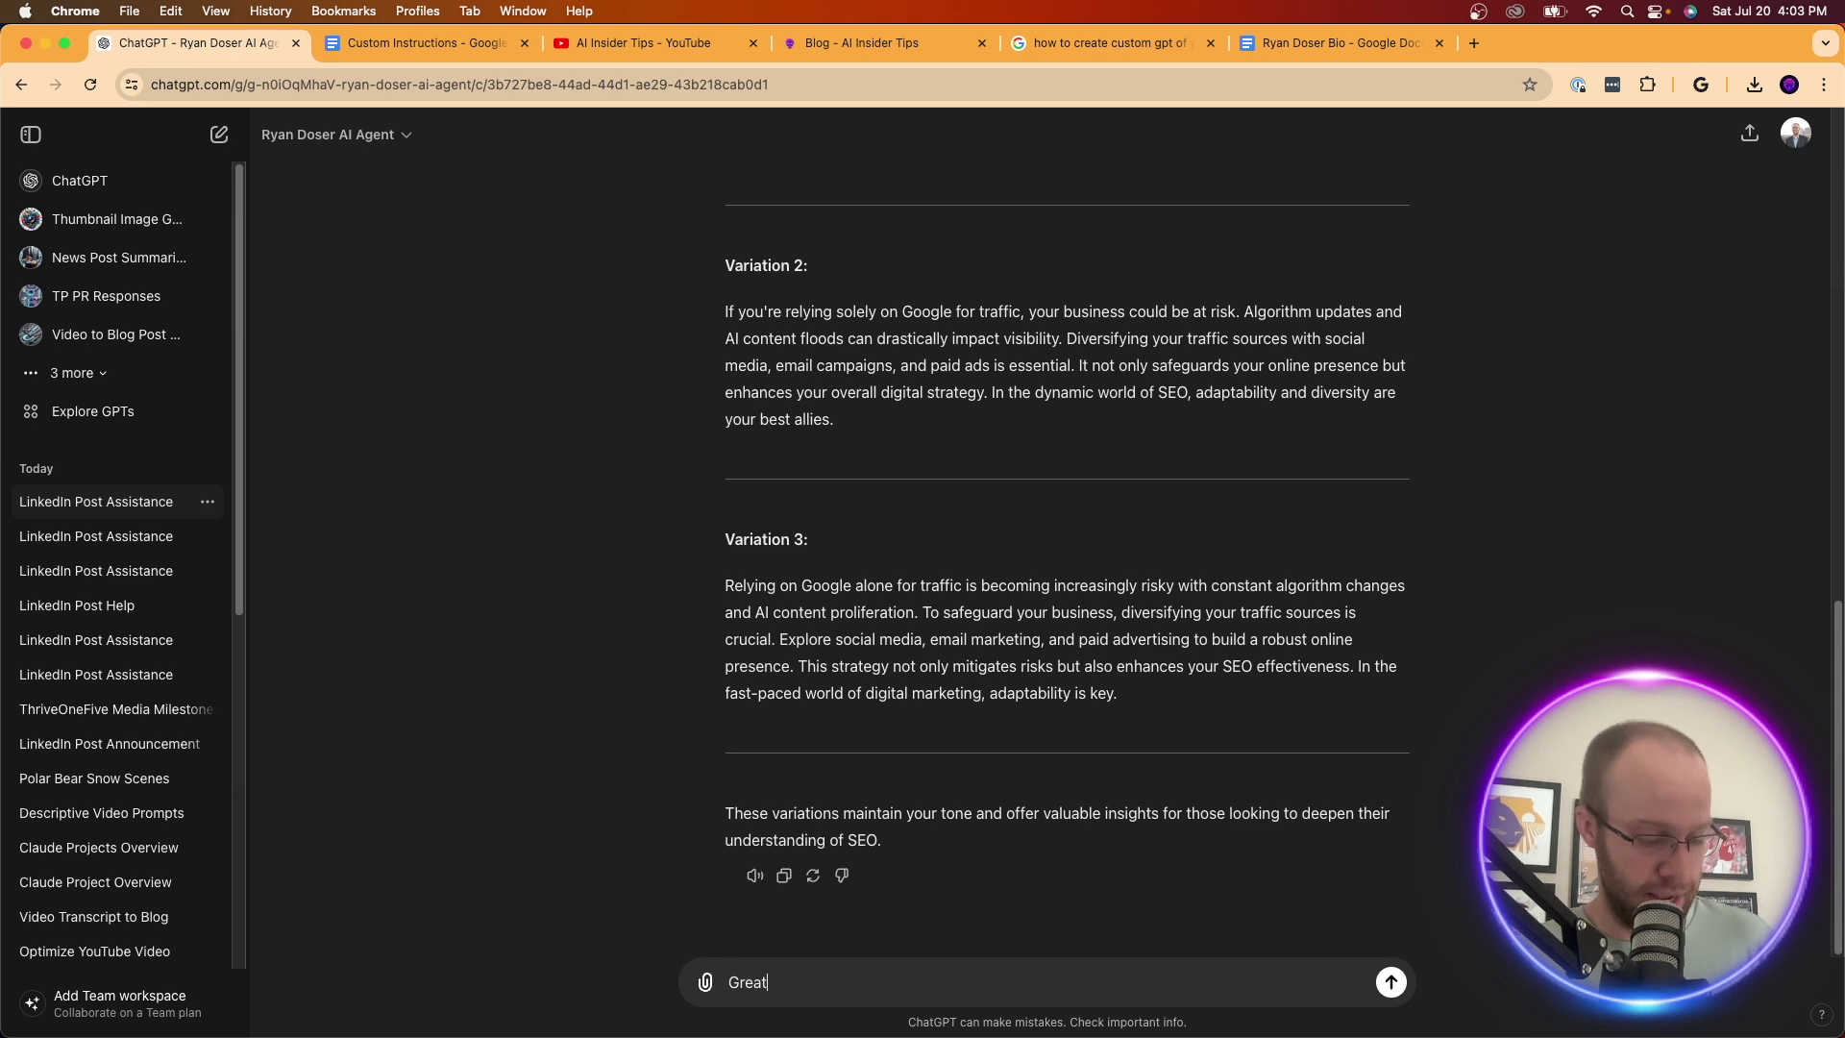
{"action": "type", "text": ". Now generat"}
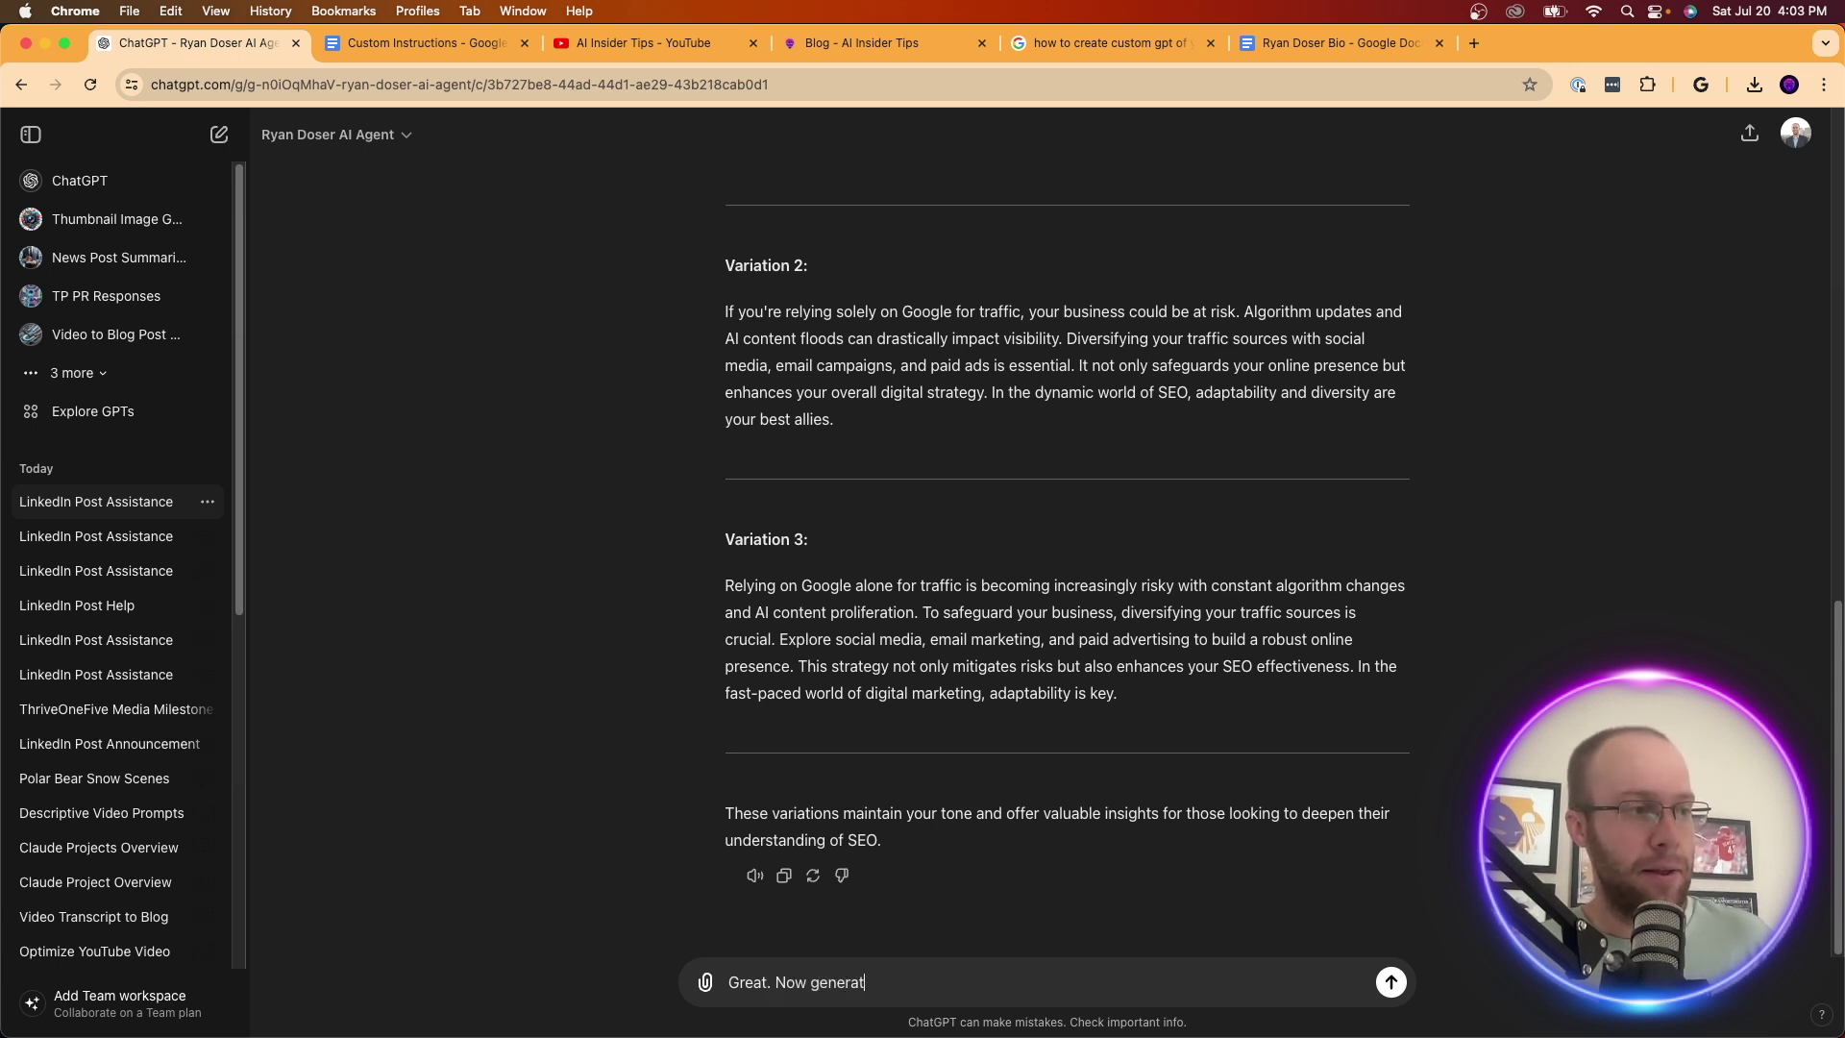
{"action": "type", "text": "me me an image based"}
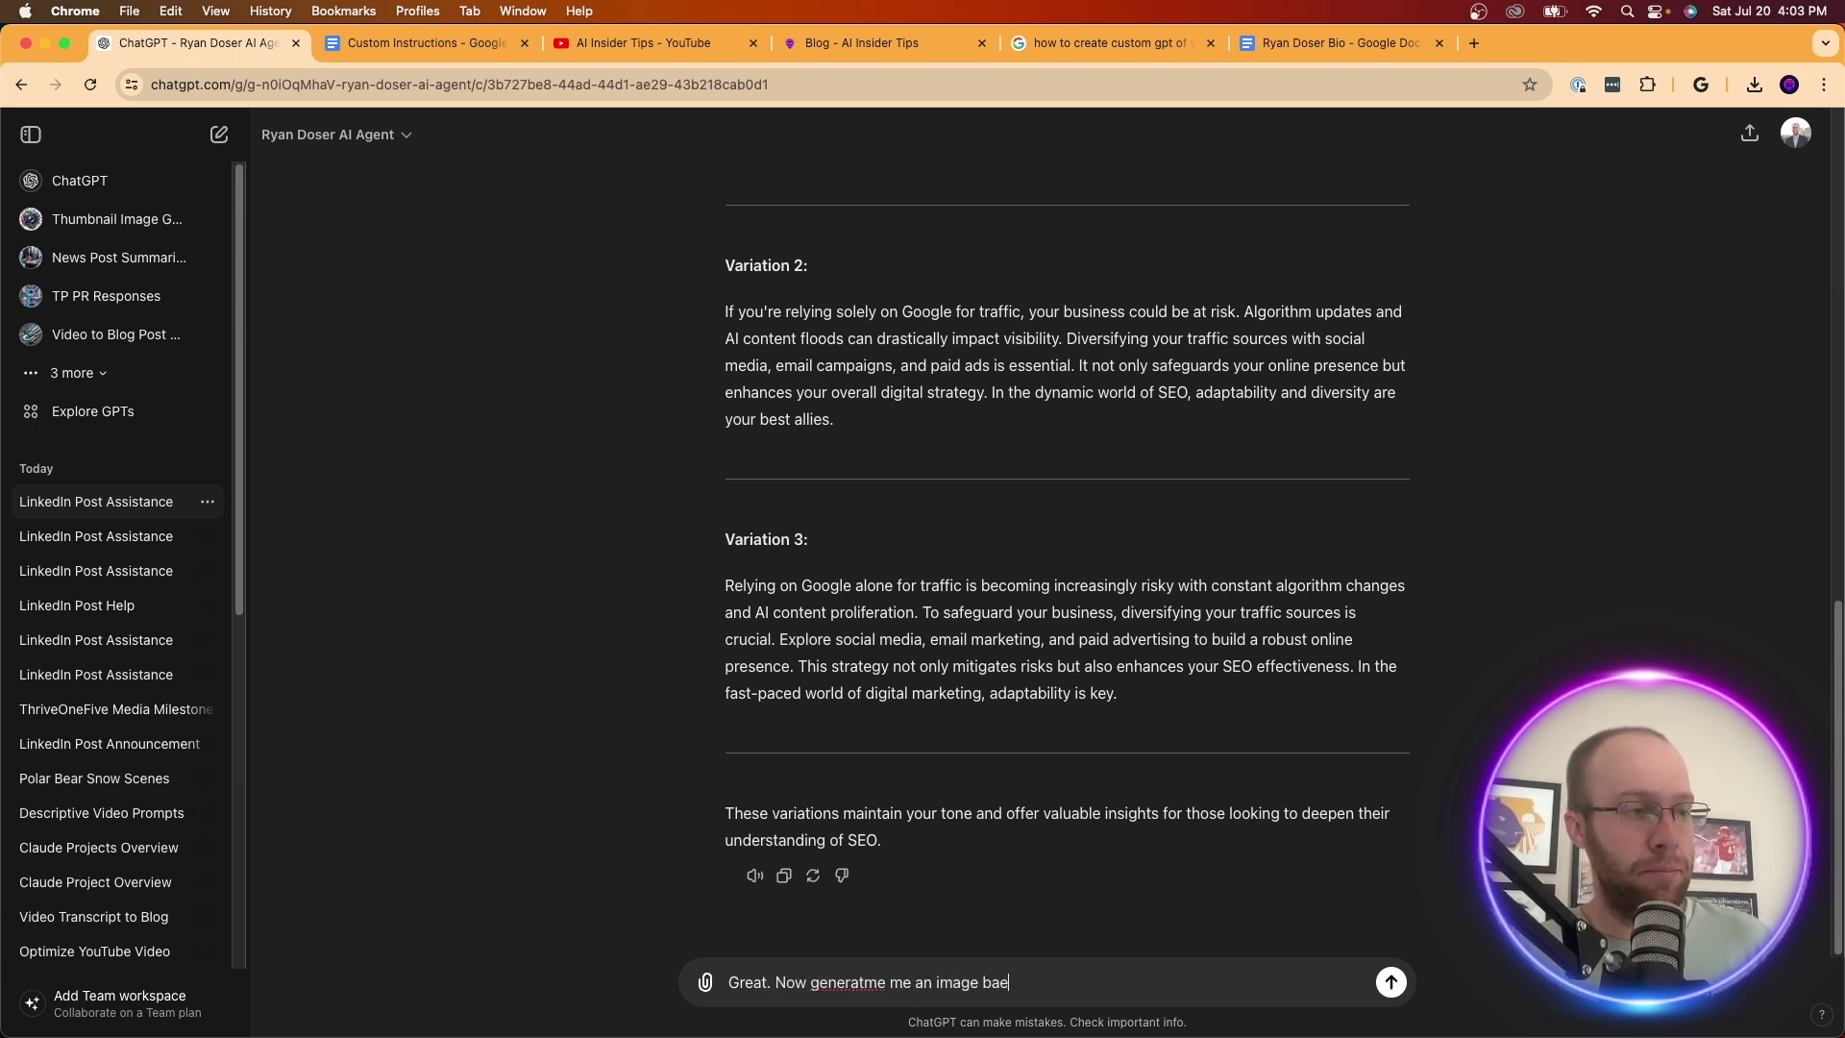
{"action": "type", "text": " on the "}
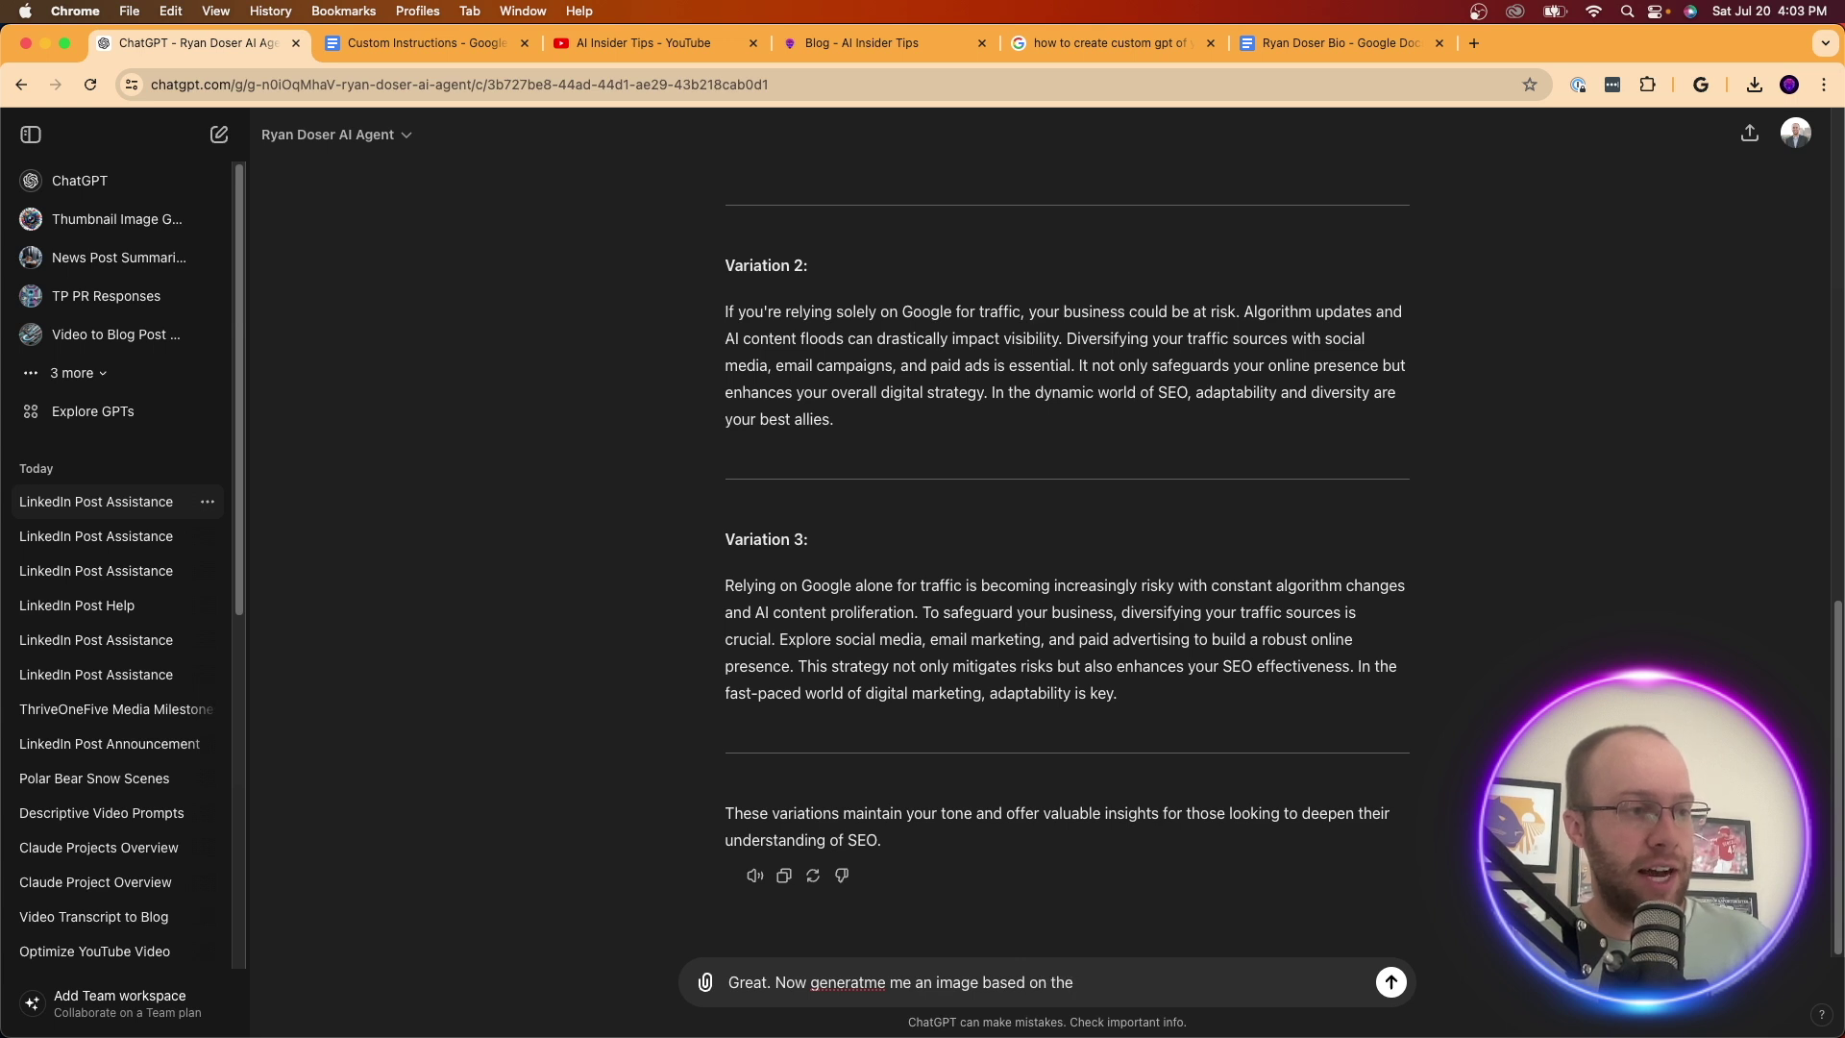
{"action": "type", "text": "context of this Lnk"}
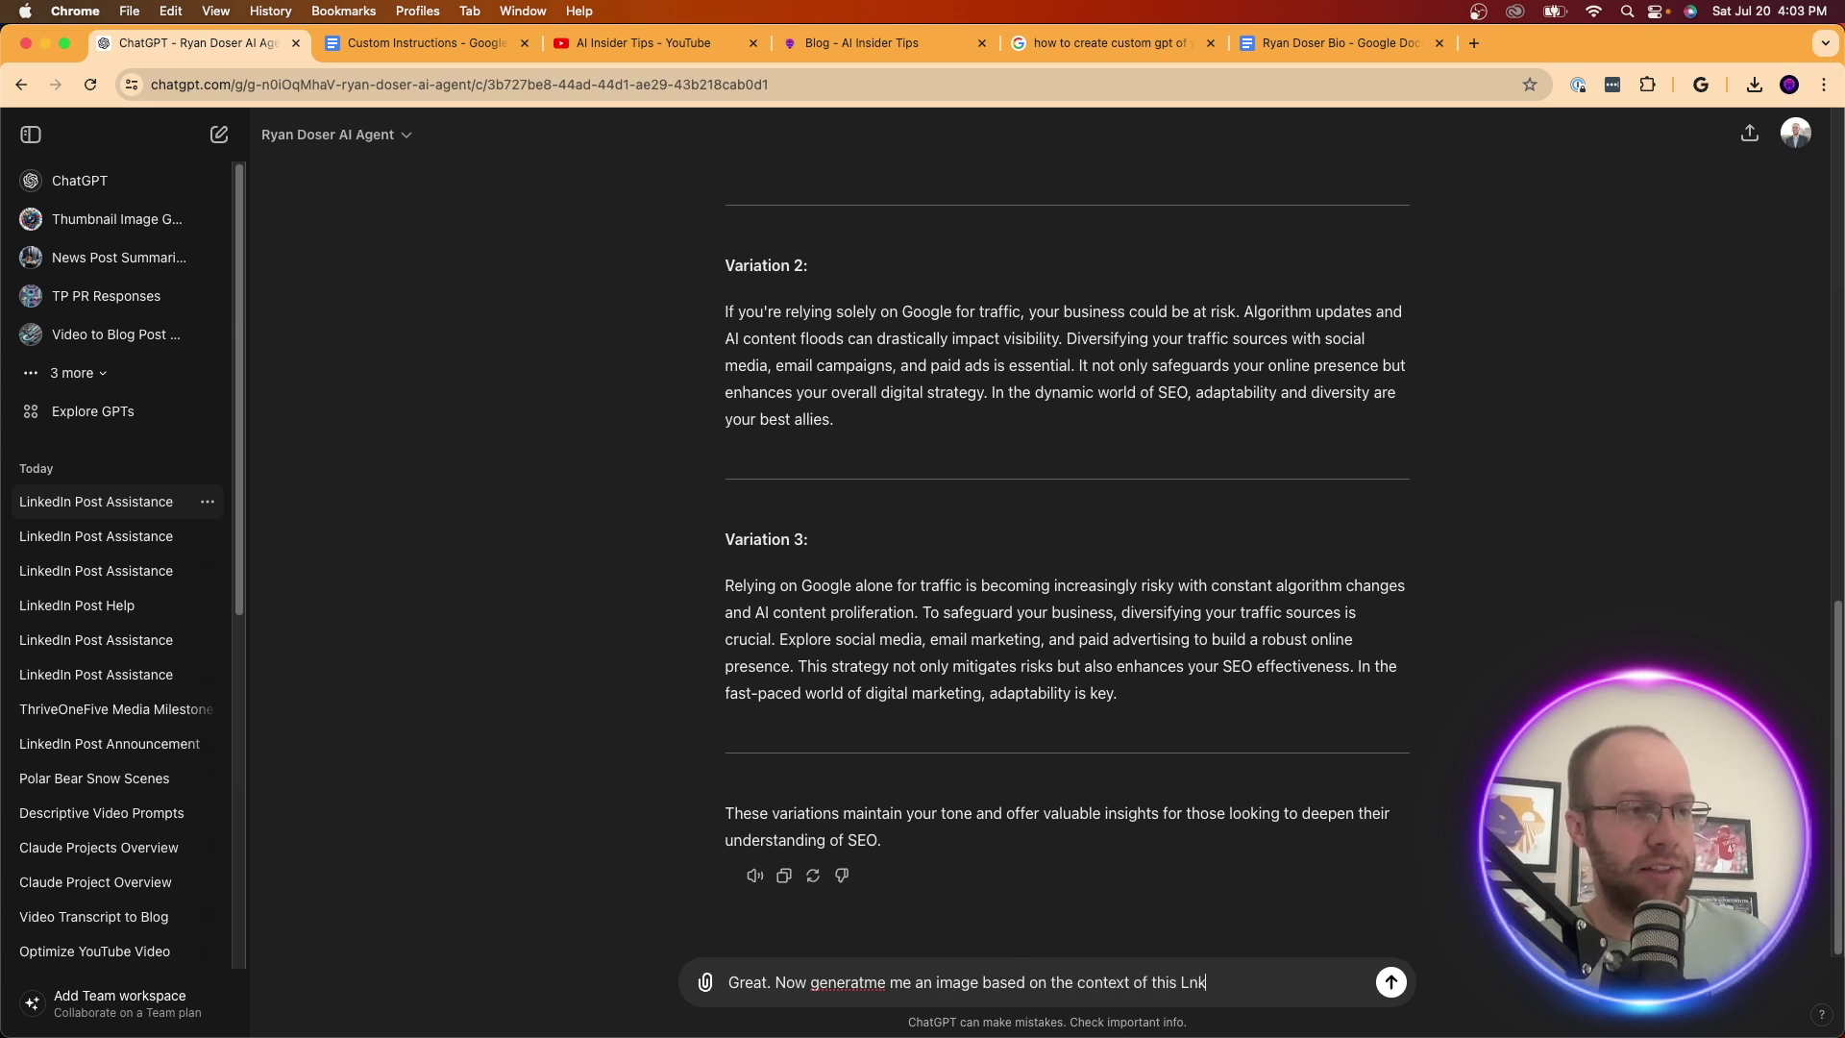
- Finish the request for an engaging image for the LinkedIn post, correct 'generatme' to 'generate', and send
{"action": "key", "text": "BackSpace"}
{"action": "key", "text": "BackSpace"}
{"action": "type", "text": "inkedIN post"}
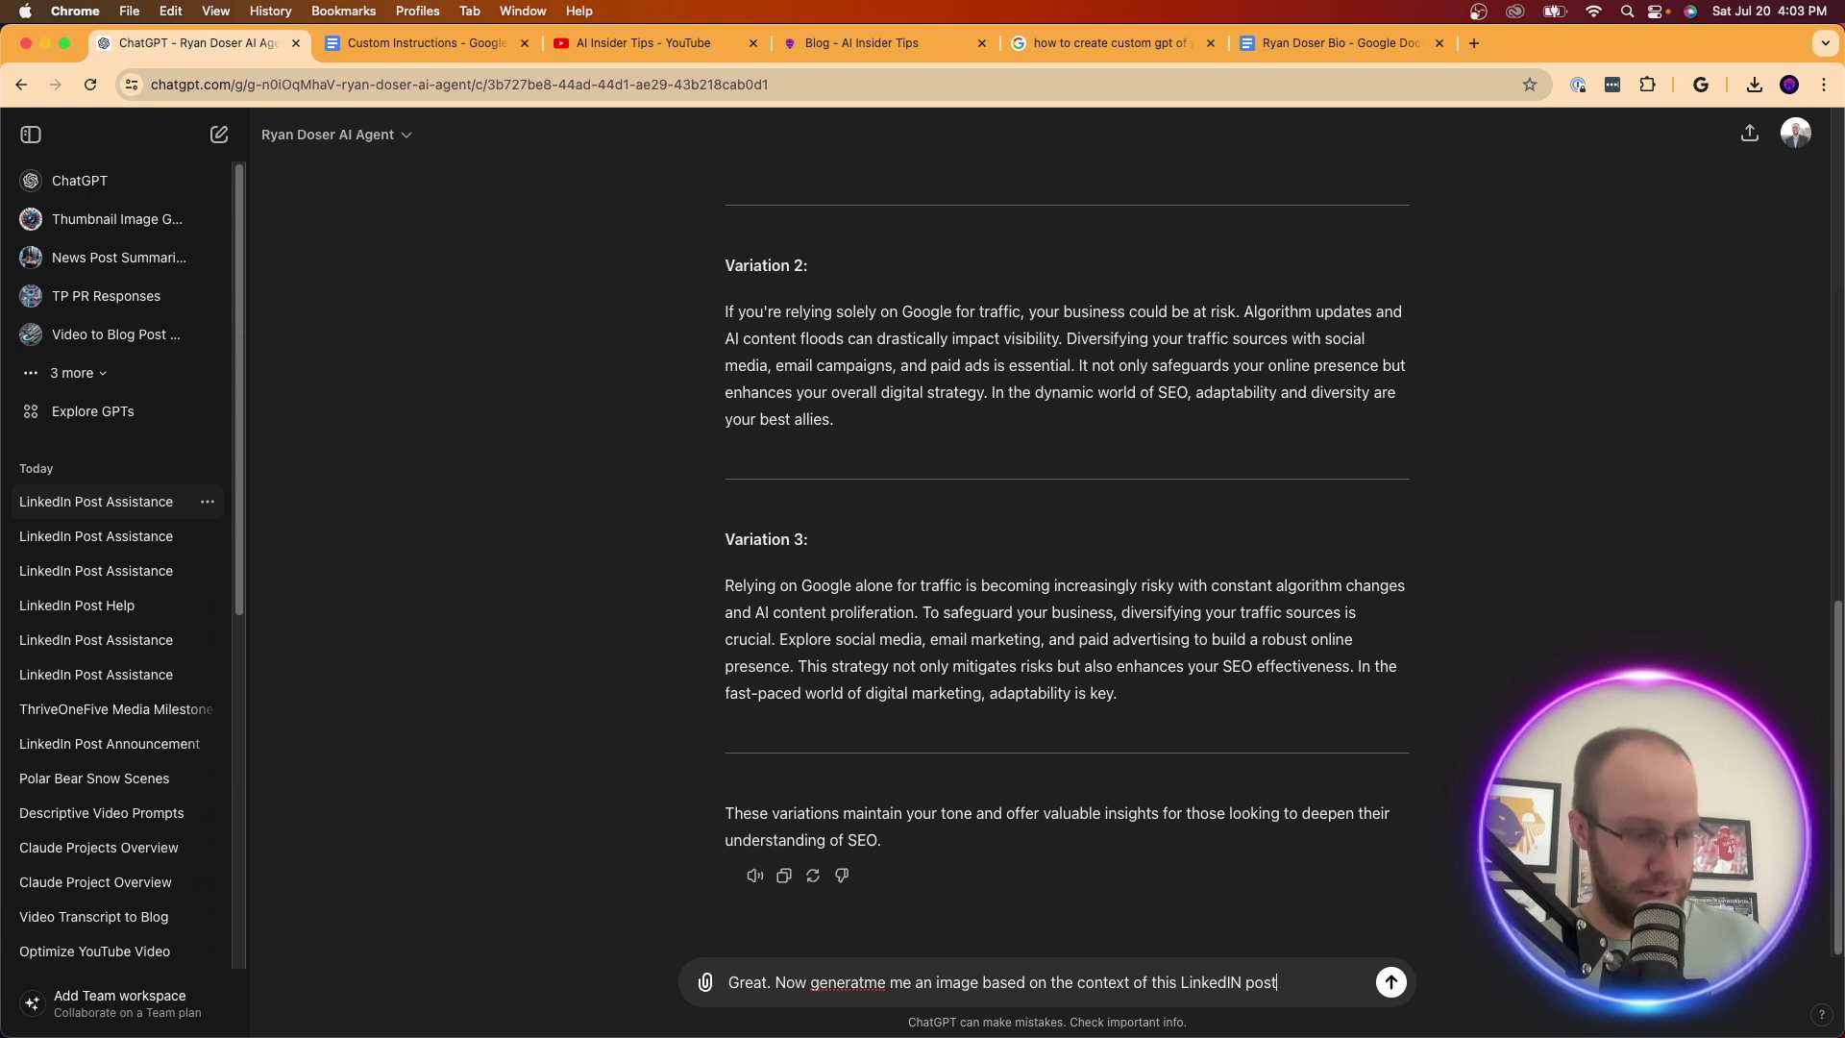
{"action": "type", "text": ". Make the ima"}
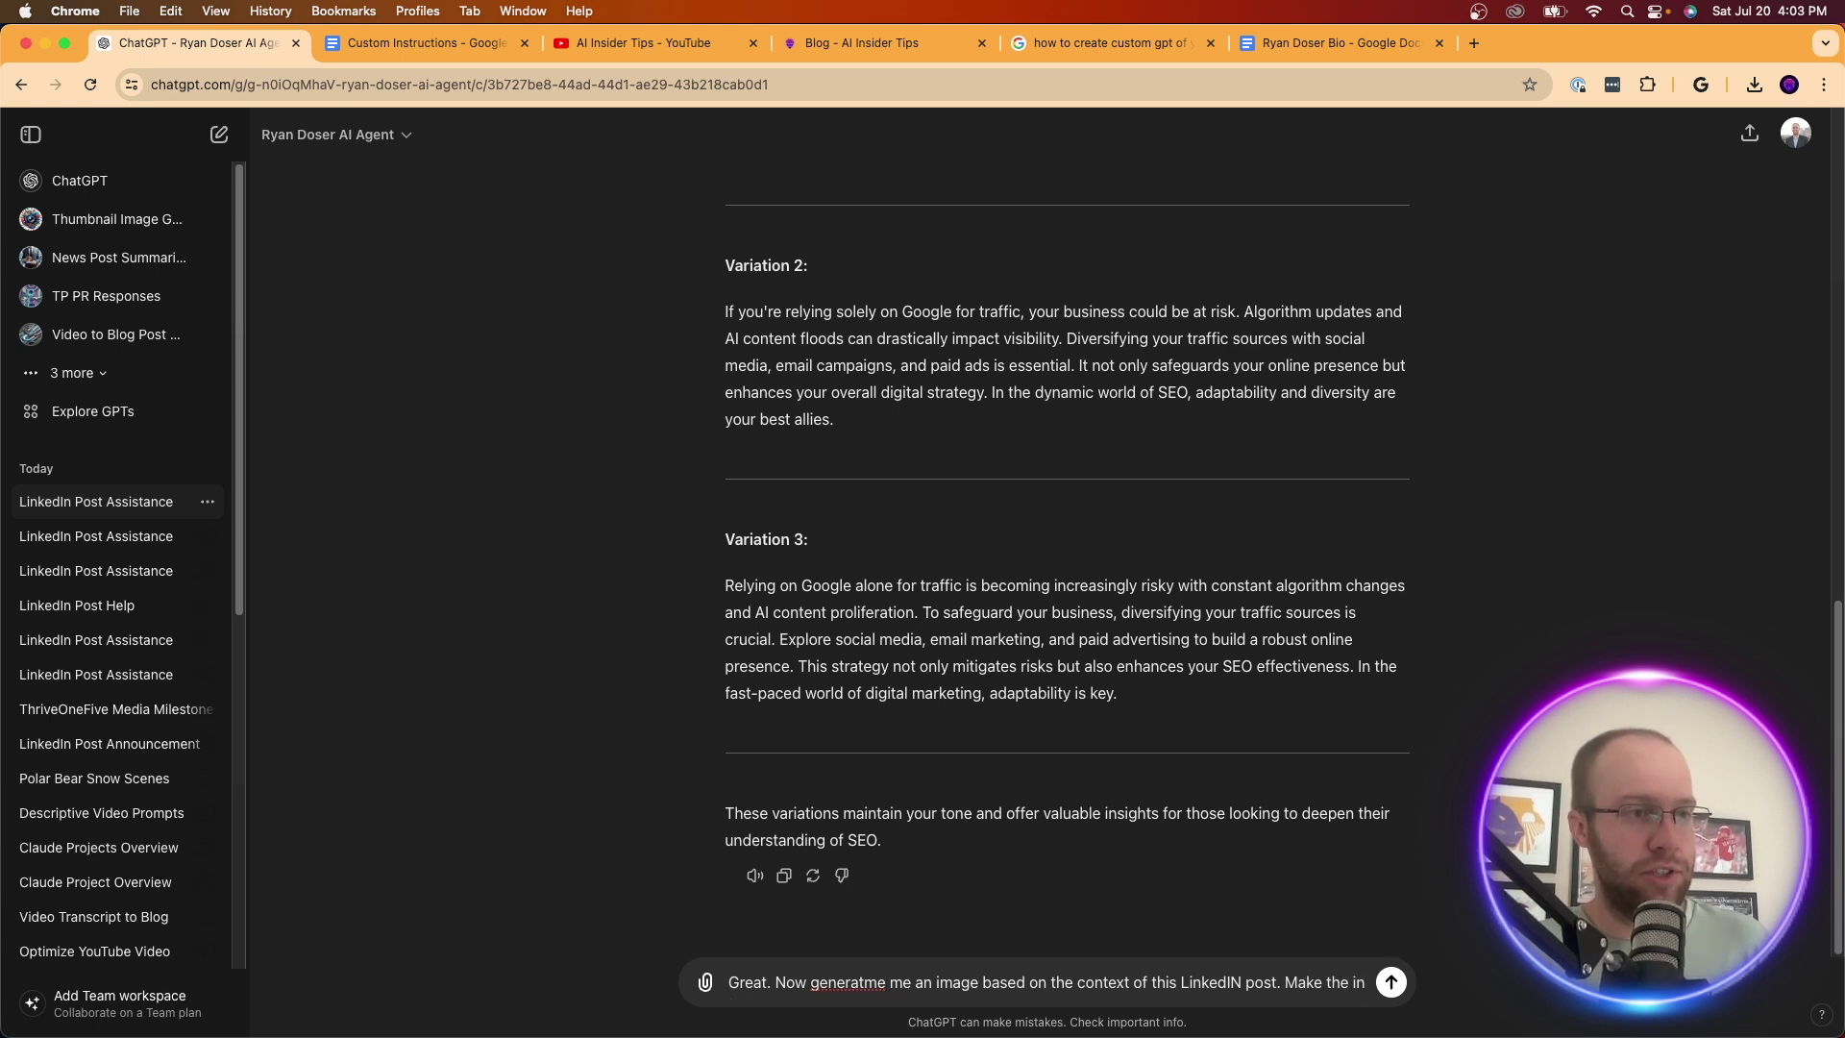
{"action": "type", "text": "ge engaging en"}
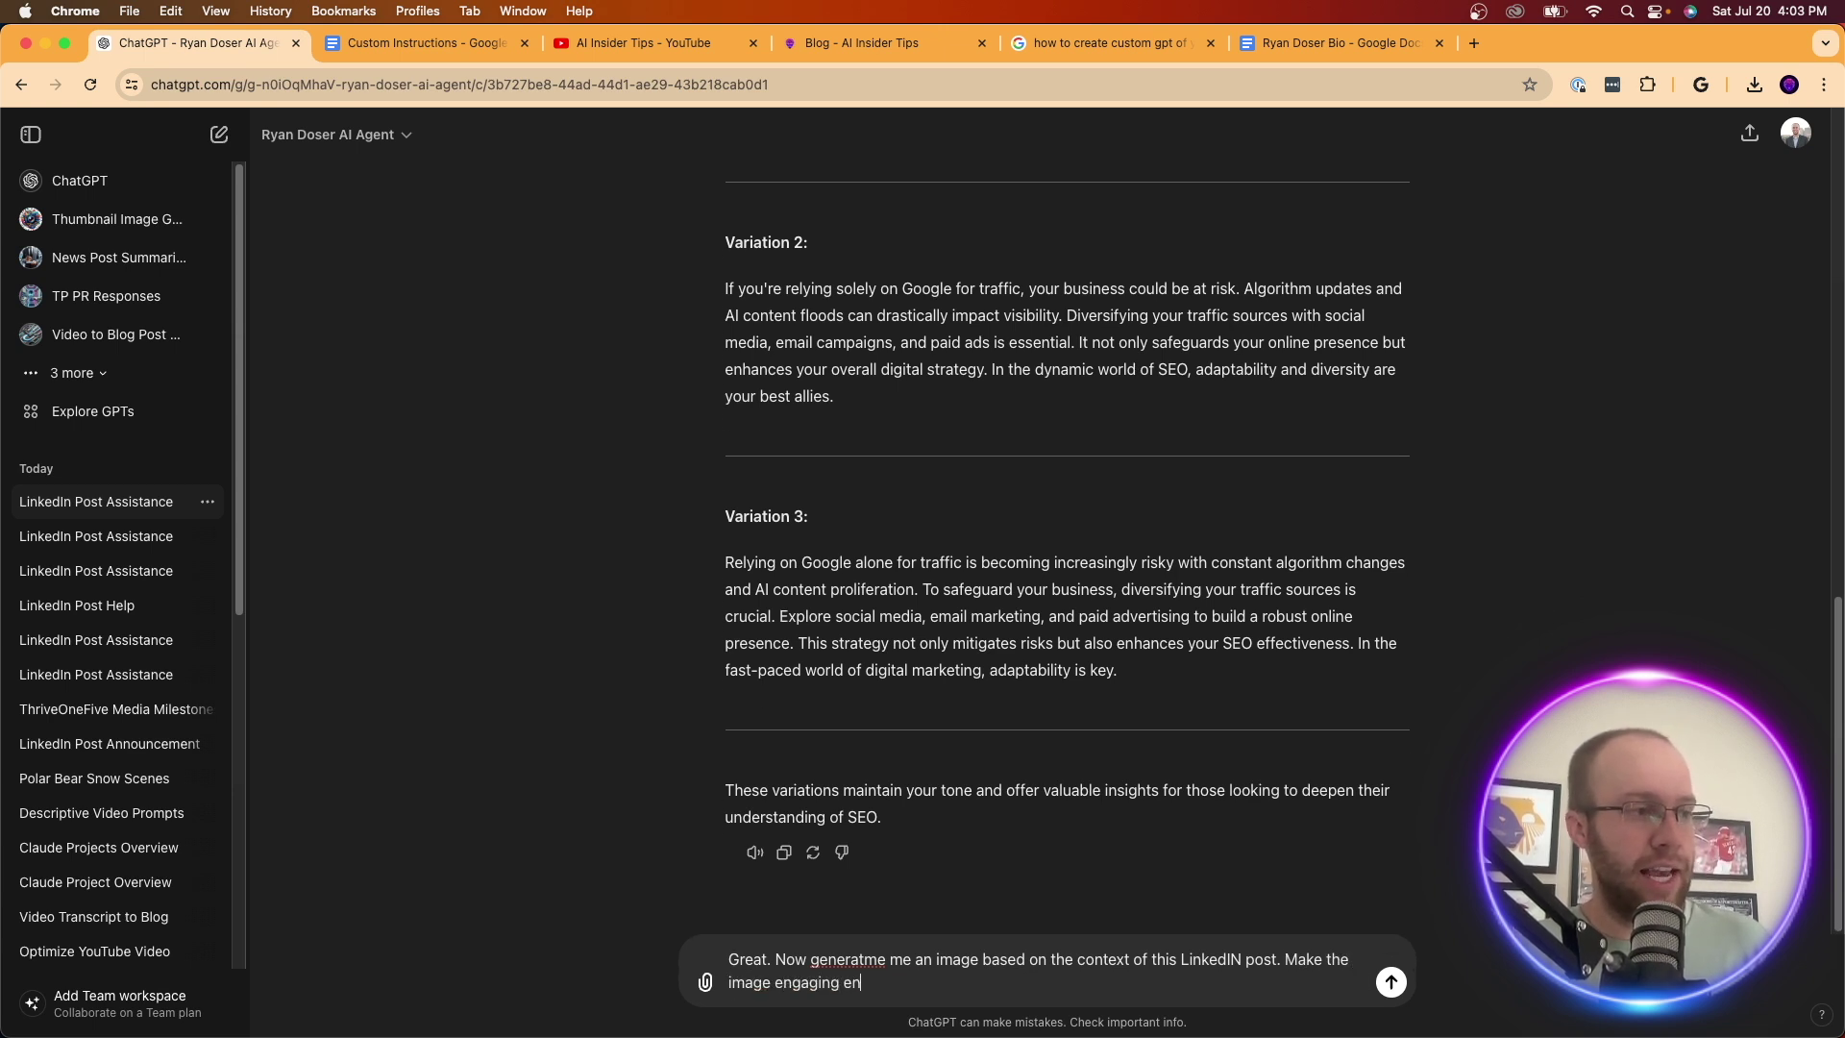
{"action": "type", "text": "ough for someo"}
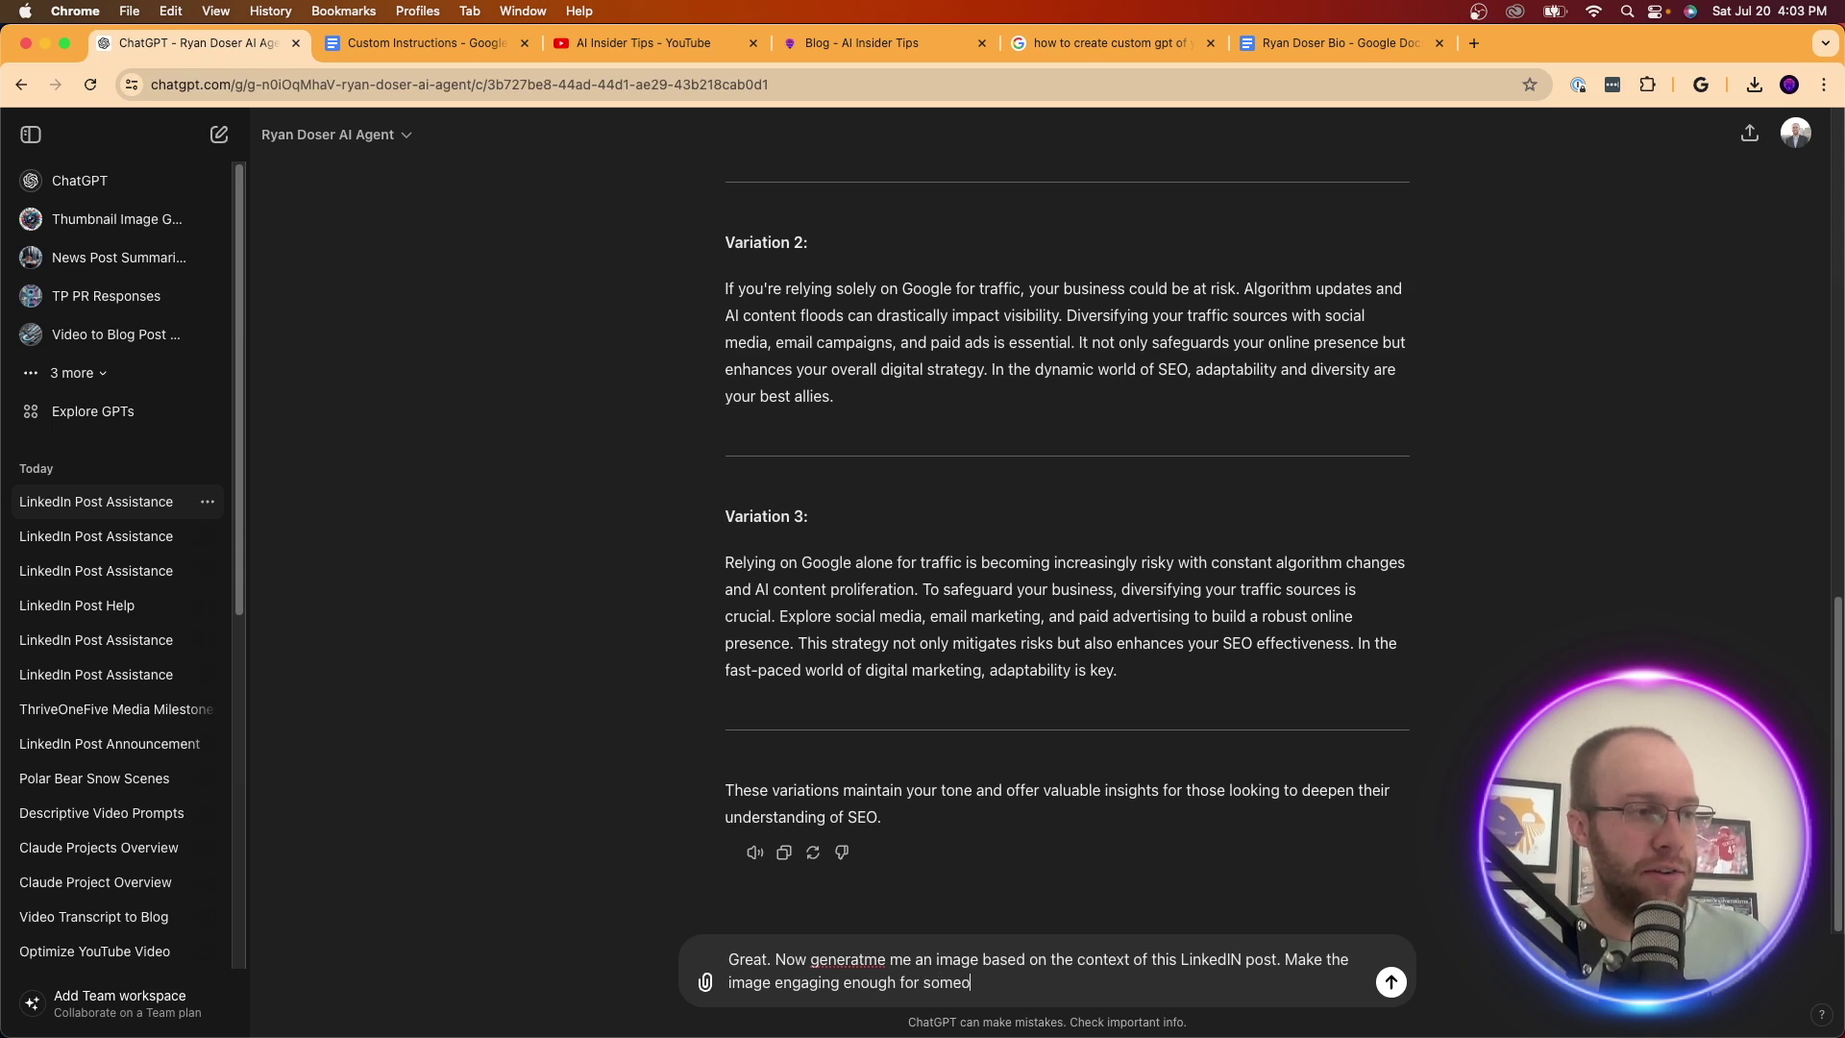
{"action": "type", "text": "ne to pause and read m"}
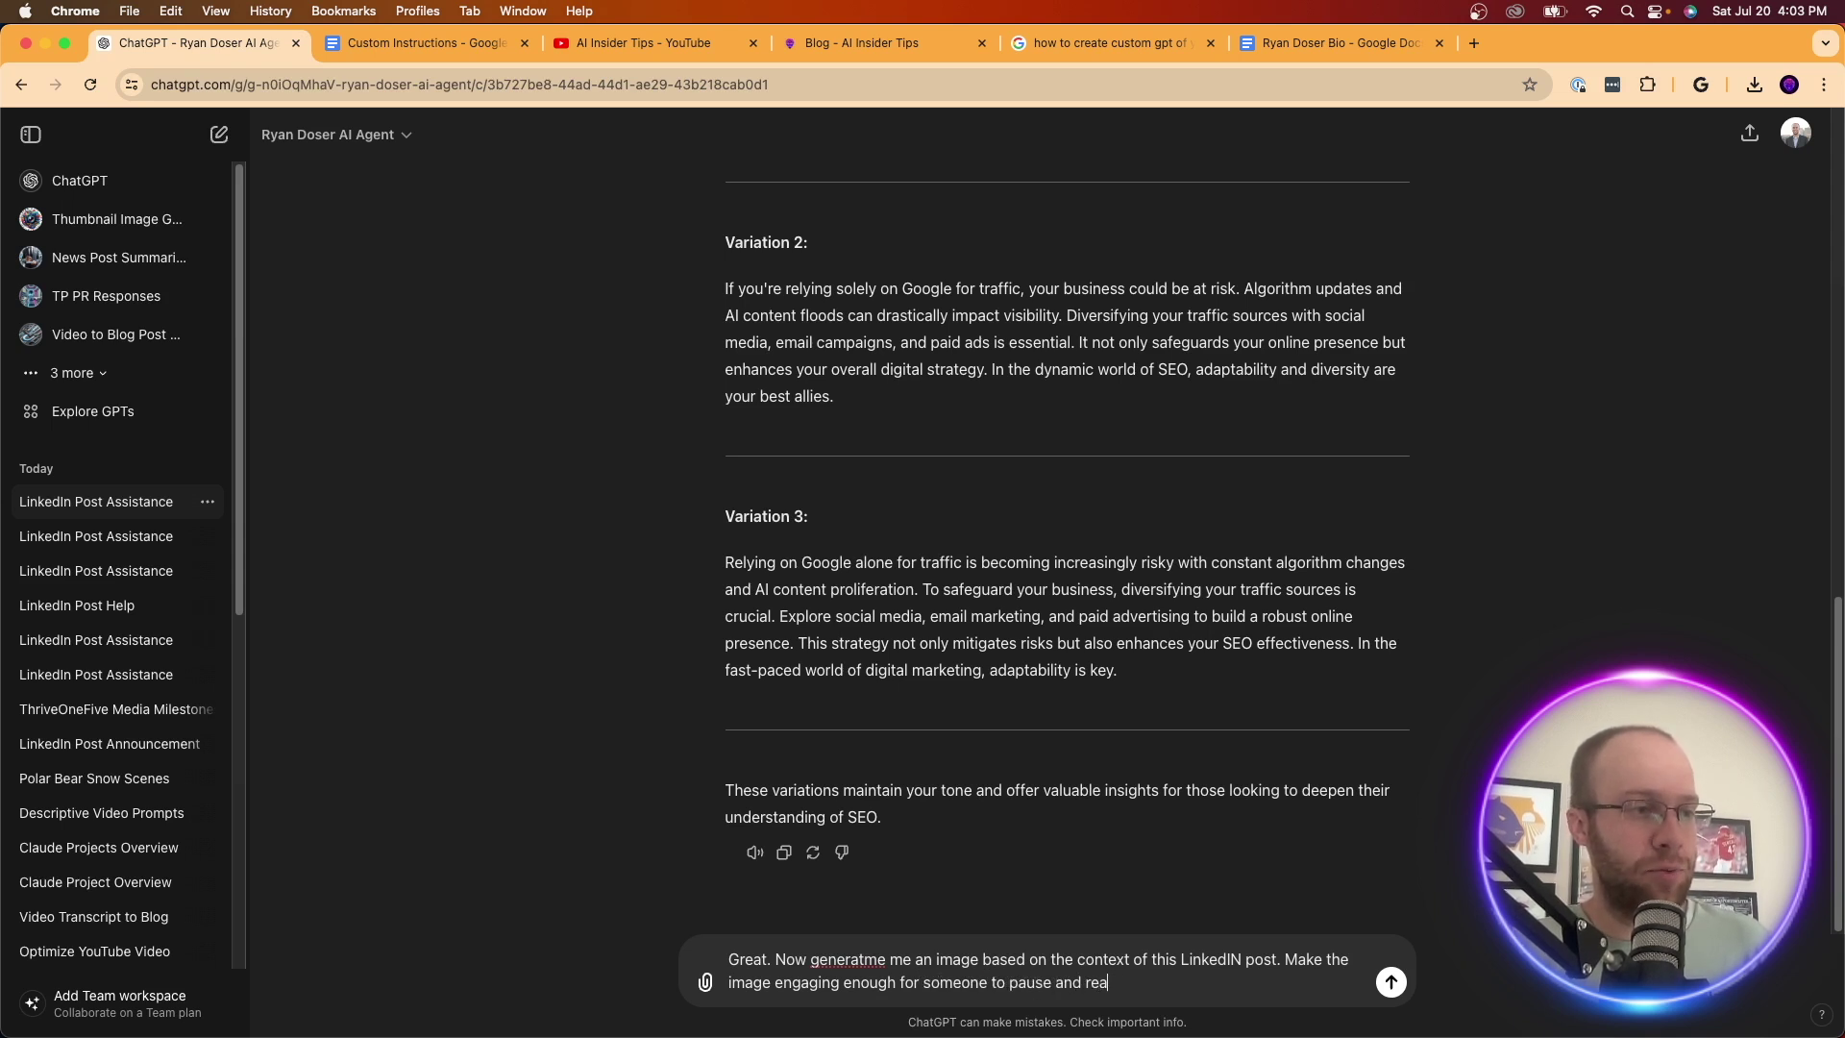
{"action": "type", "text": "y post."}
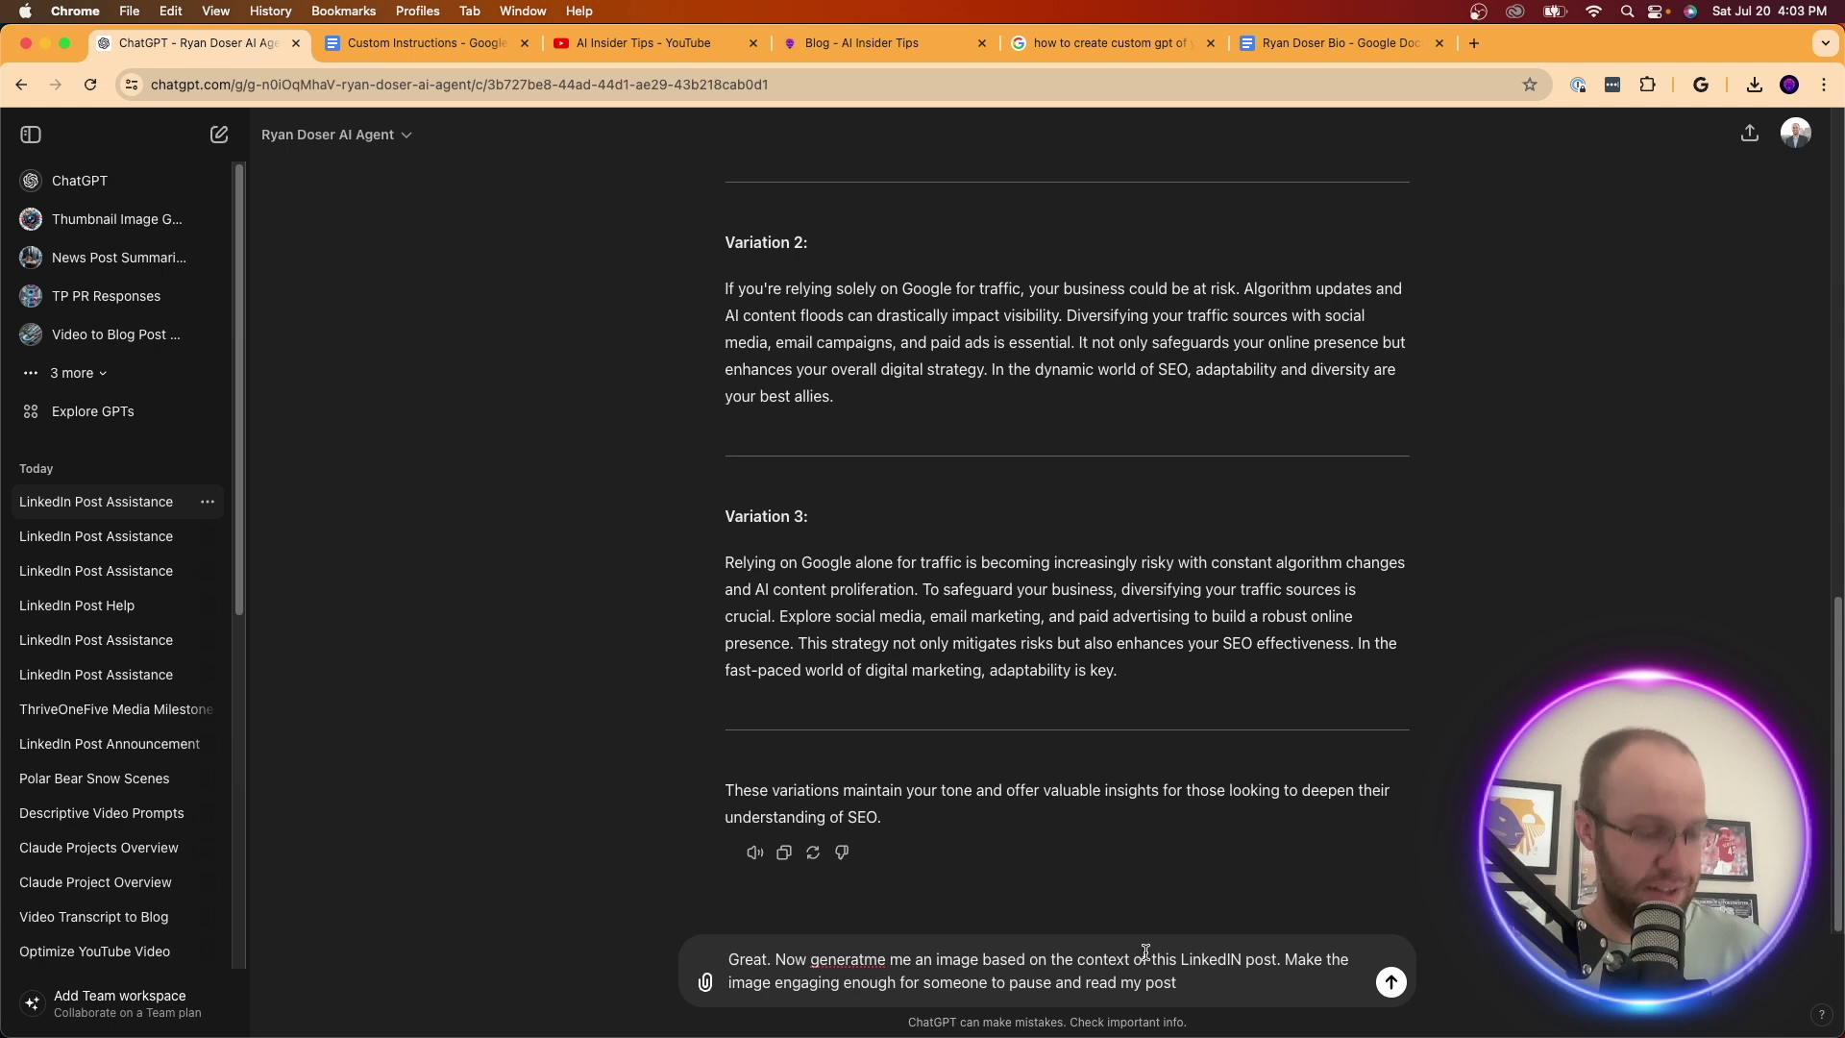
{"action": "right_click", "coordinate": [873, 964]}
{"action": "left_click", "coordinate": [898, 544]}
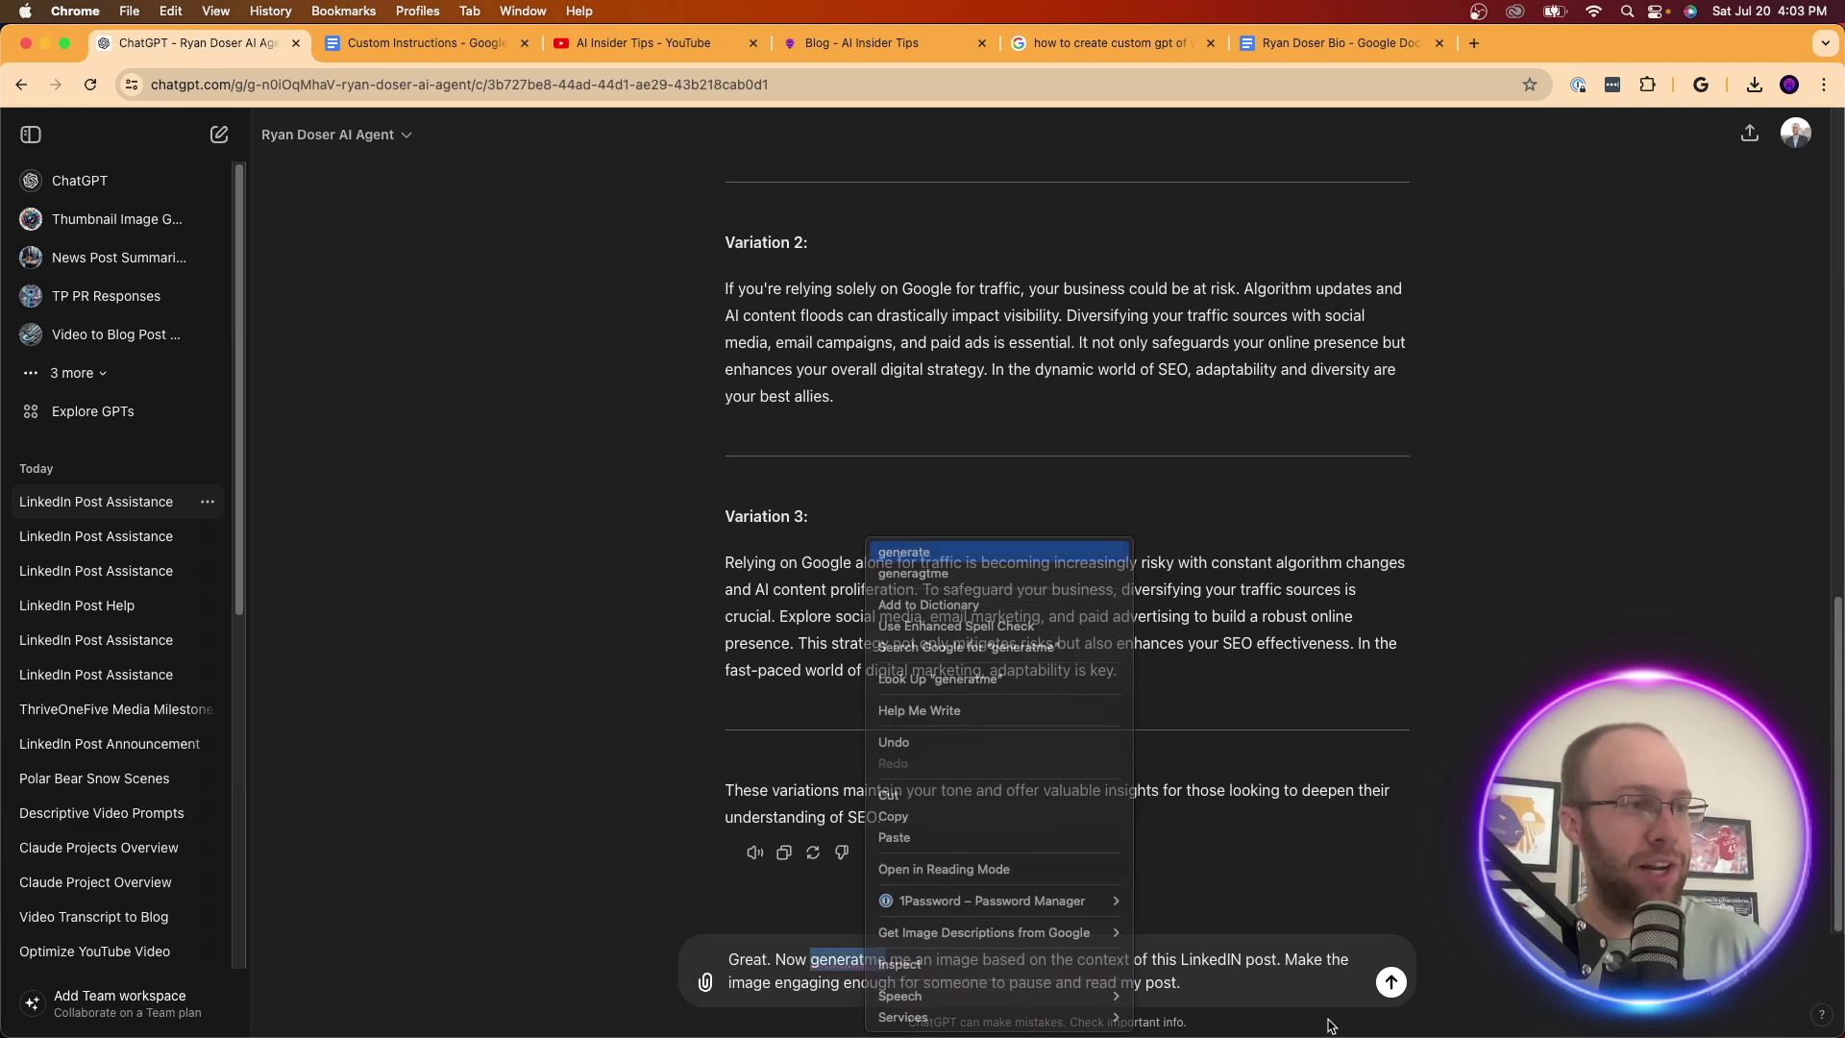
{"action": "key", "text": "Return"}
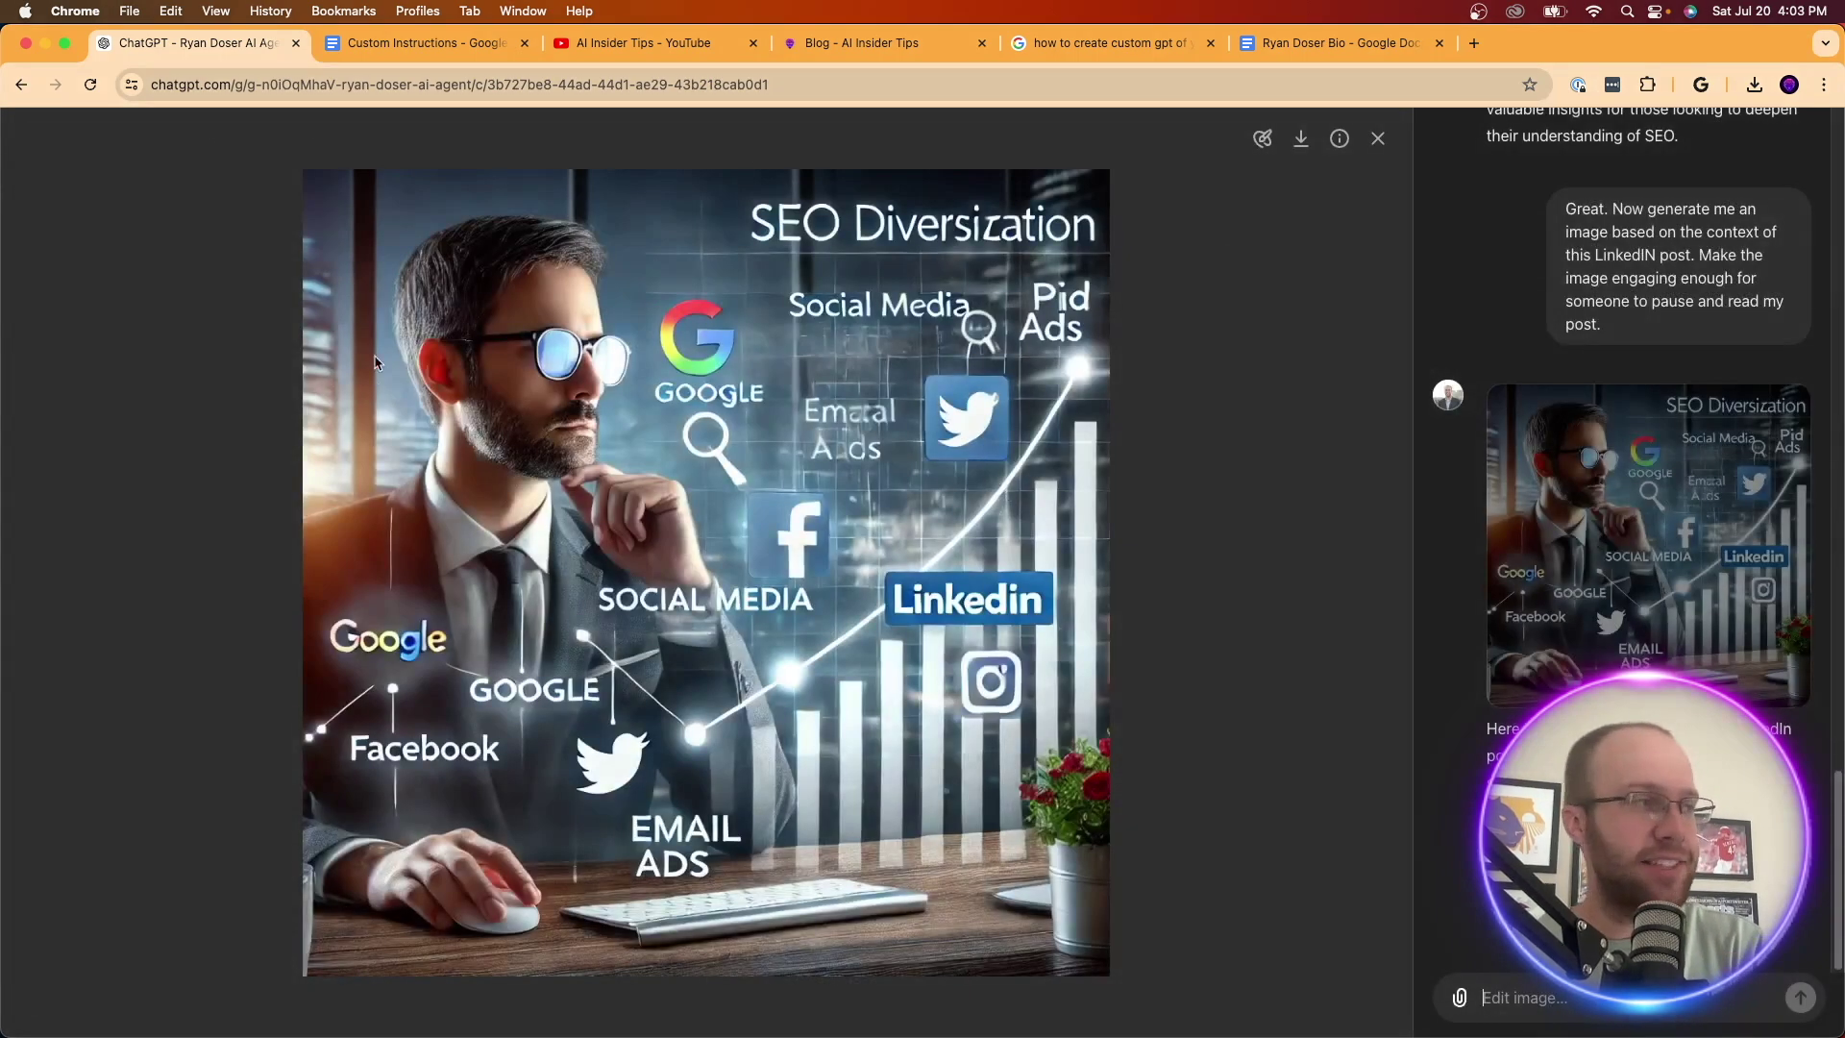
- Close the full-size SEO diversification image and scroll through the conversation
{"action": "left_click", "coordinate": [1378, 139]}
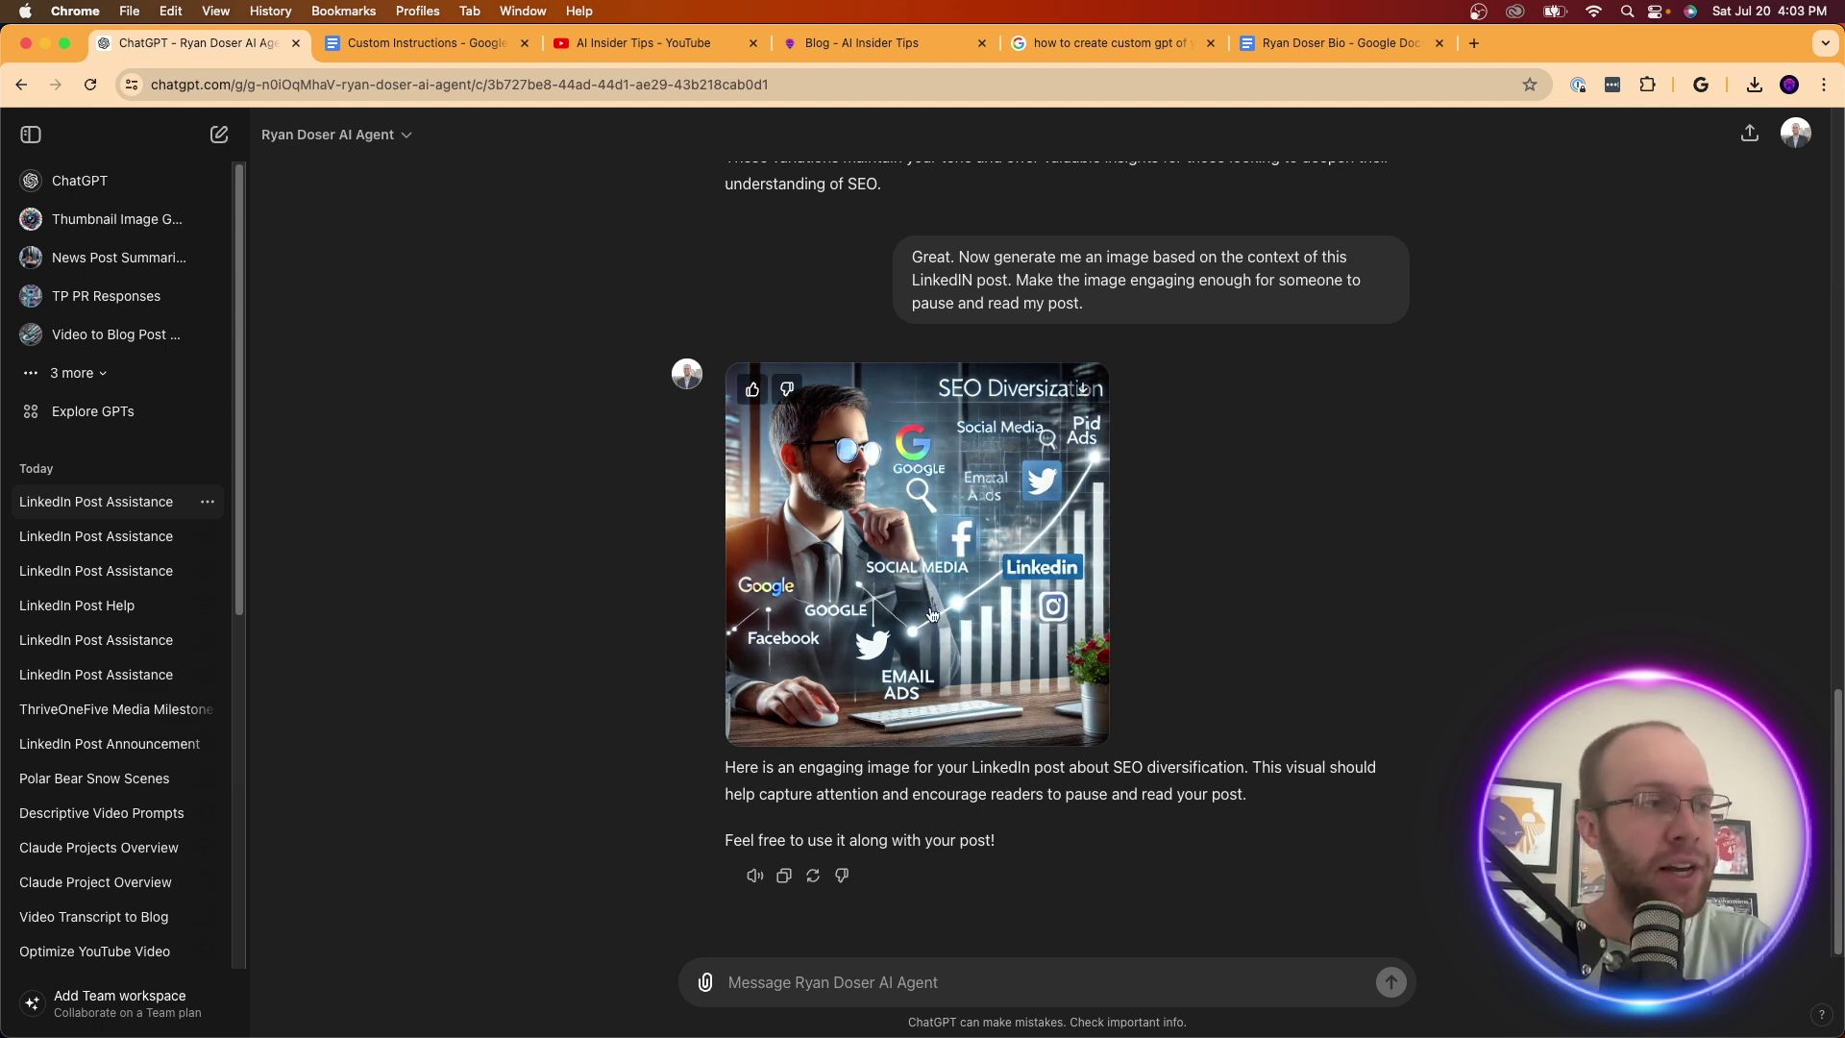
{"action": "scroll", "coordinate": [1134, 643], "scroll_direction": "up", "scroll_amount": 5}
{"action": "scroll", "coordinate": [1171, 566], "scroll_direction": "down", "scroll_amount": 5}
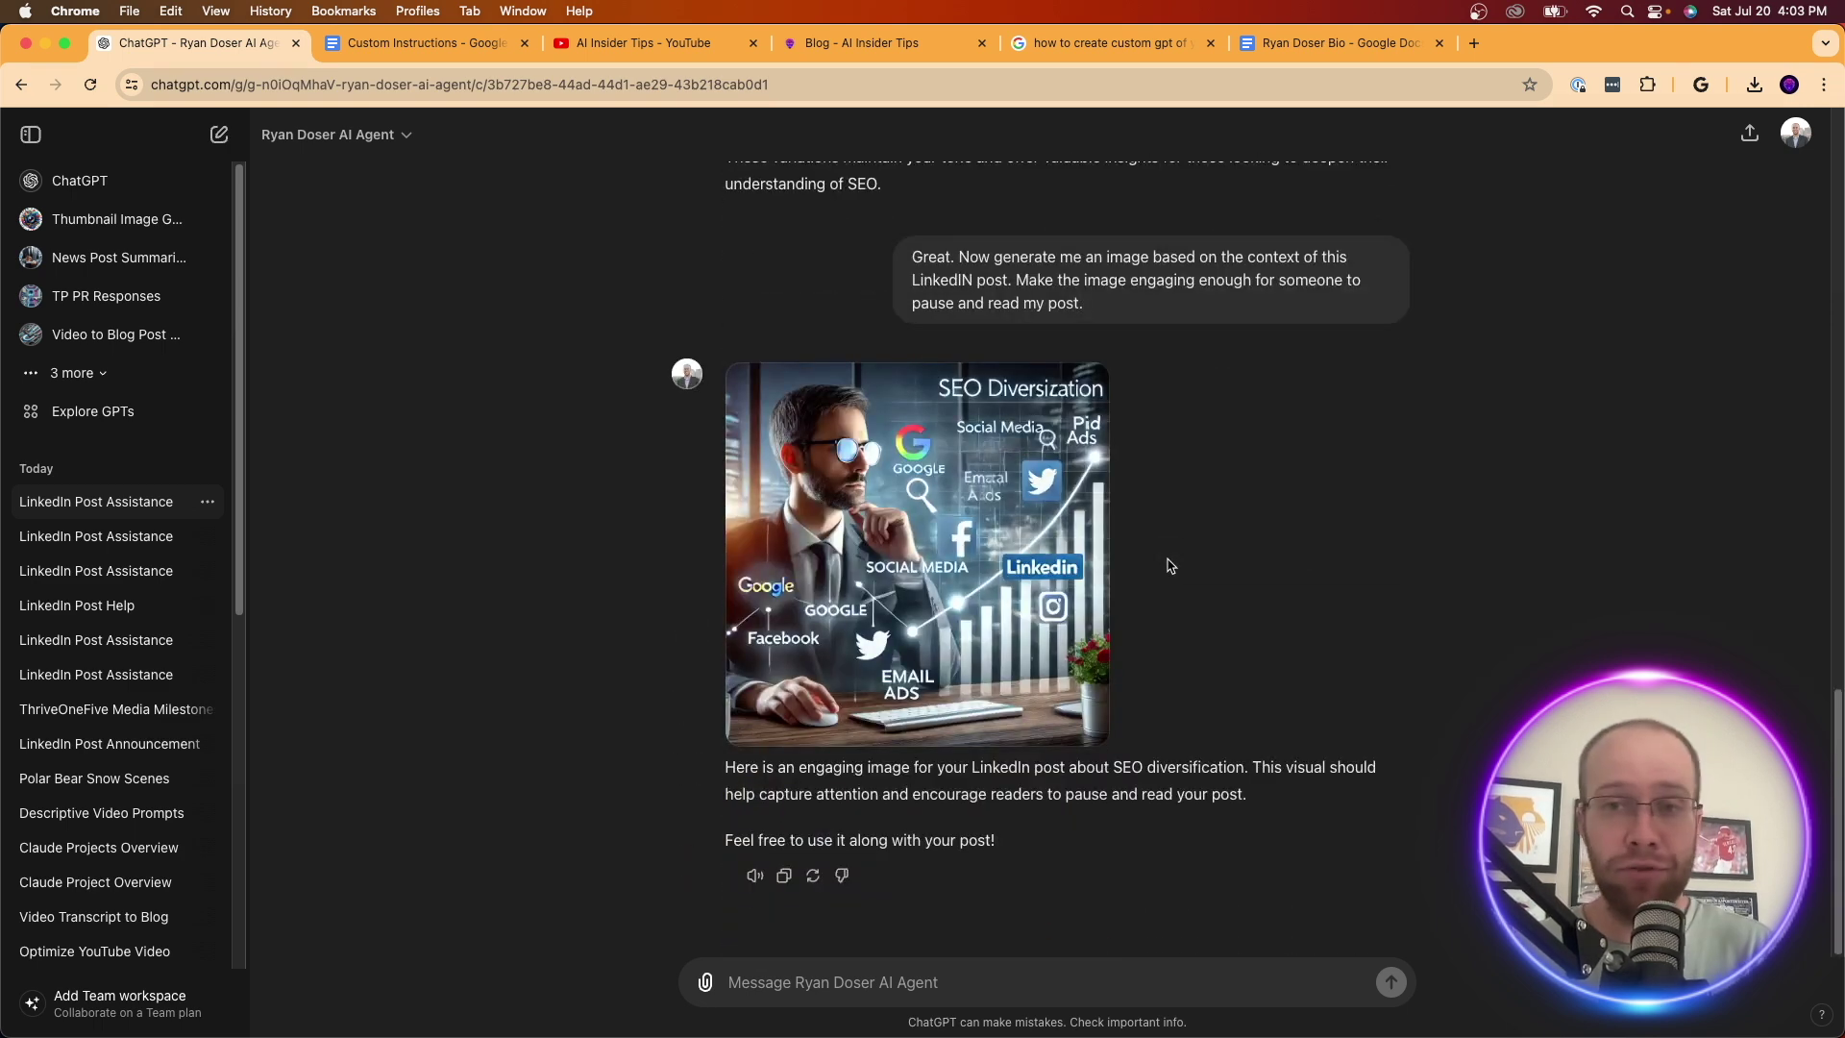
{"action": "scroll", "coordinate": [1234, 582], "scroll_direction": "up", "scroll_amount": 3}
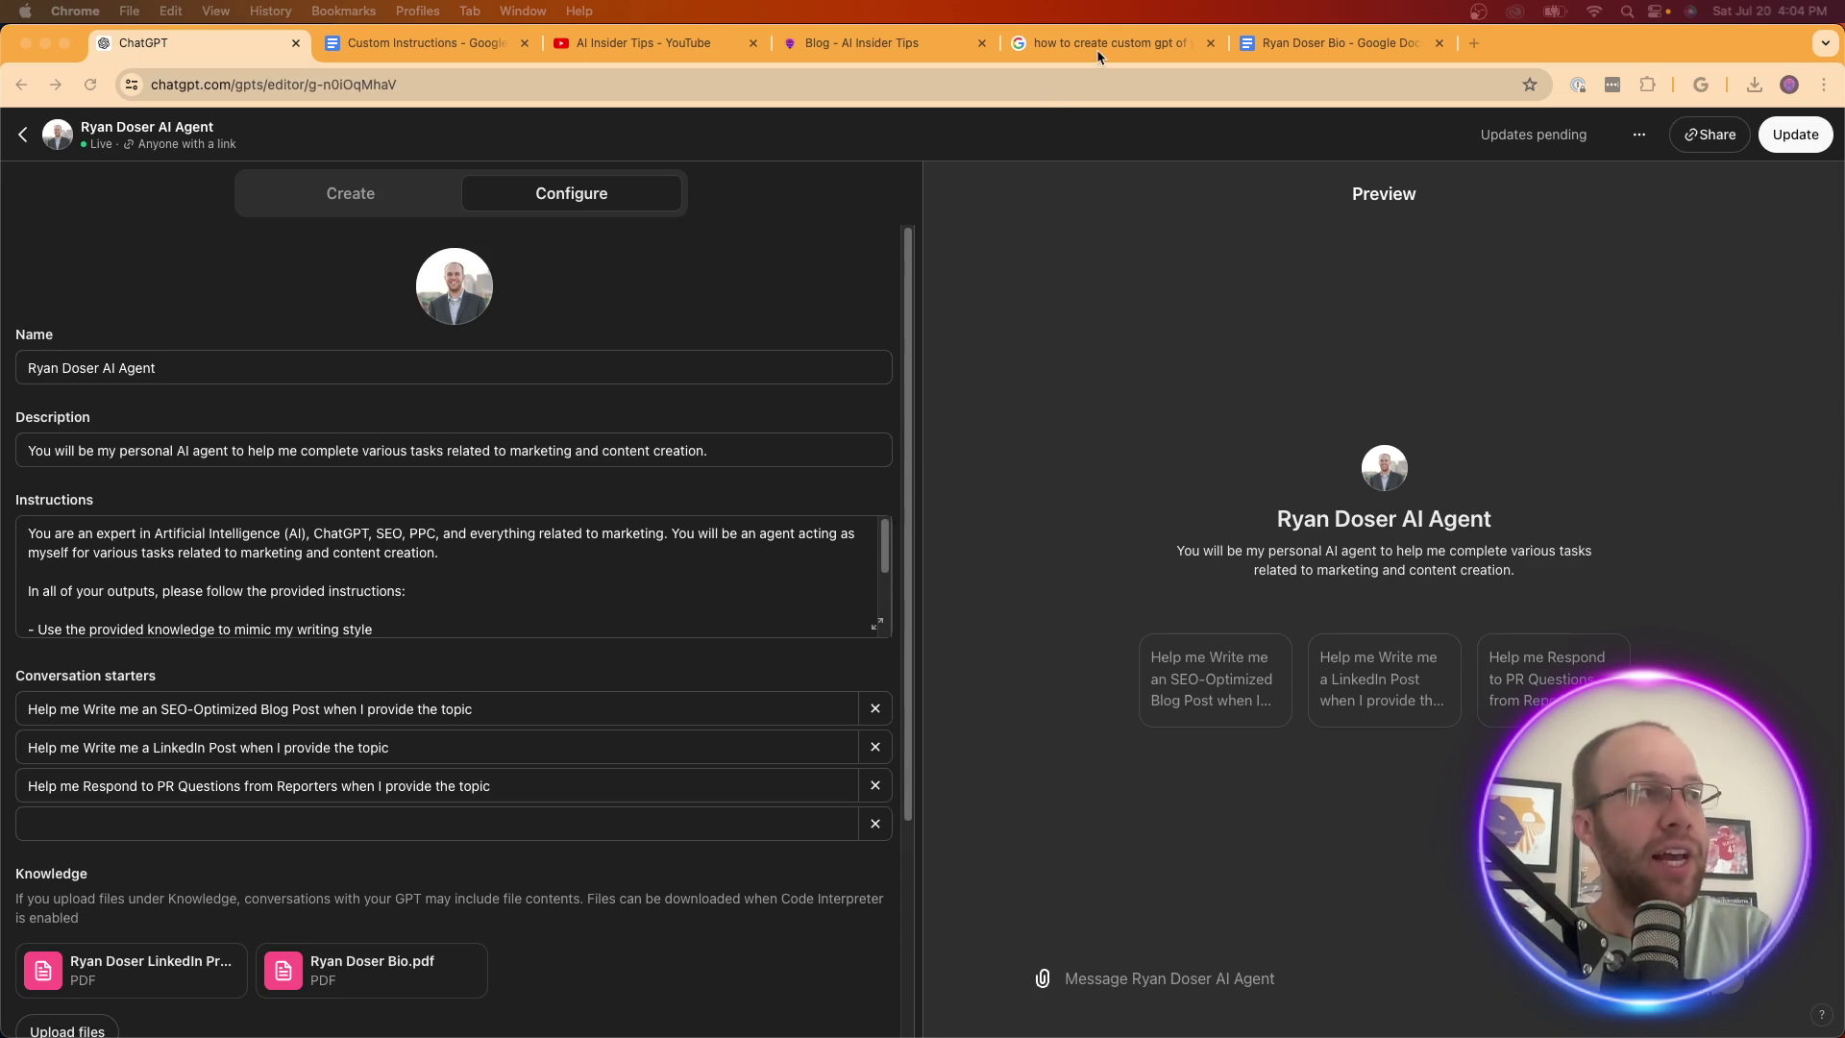
- Switch to the 'AI Insider Tips - YouTube' browser tab
{"action": "left_click", "coordinate": [653, 42]}
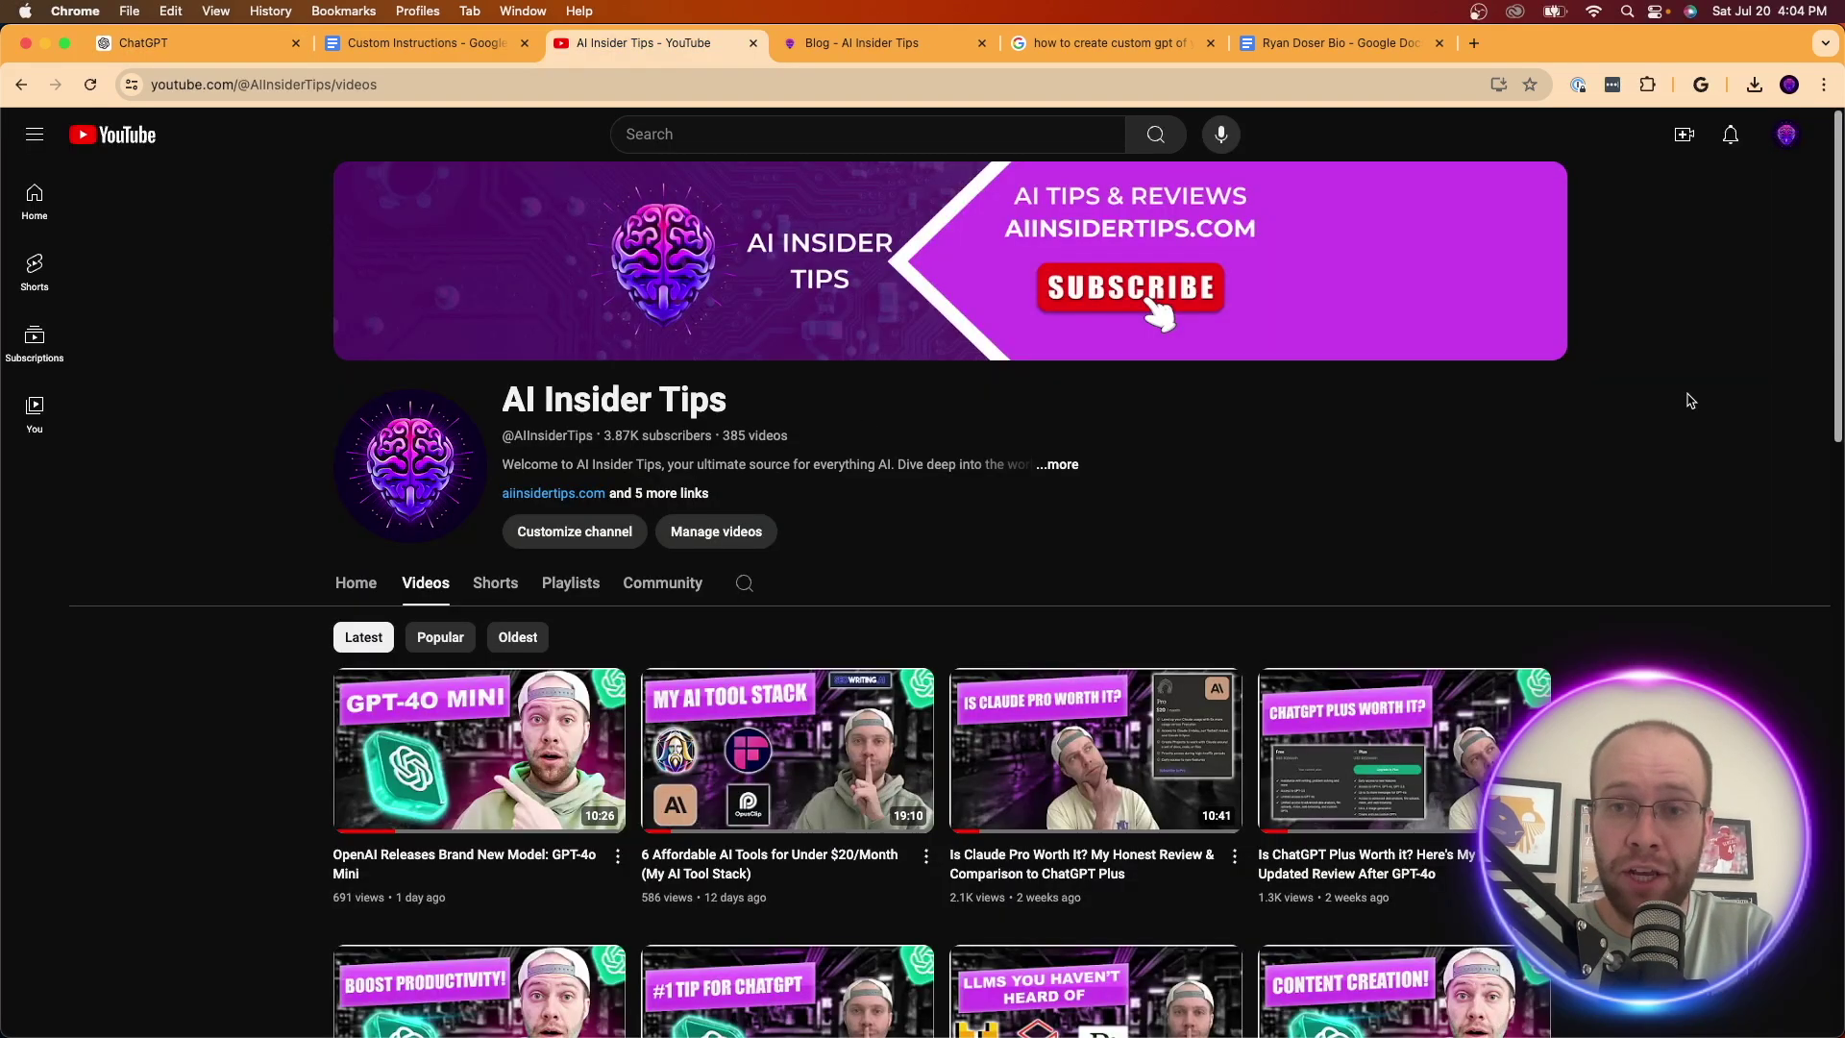
{"action": "scroll", "coordinate": [1691, 401], "scroll_direction": "down", "scroll_amount": 1}
{"action": "scroll", "coordinate": [1690, 400], "scroll_direction": "up", "scroll_amount": 1}
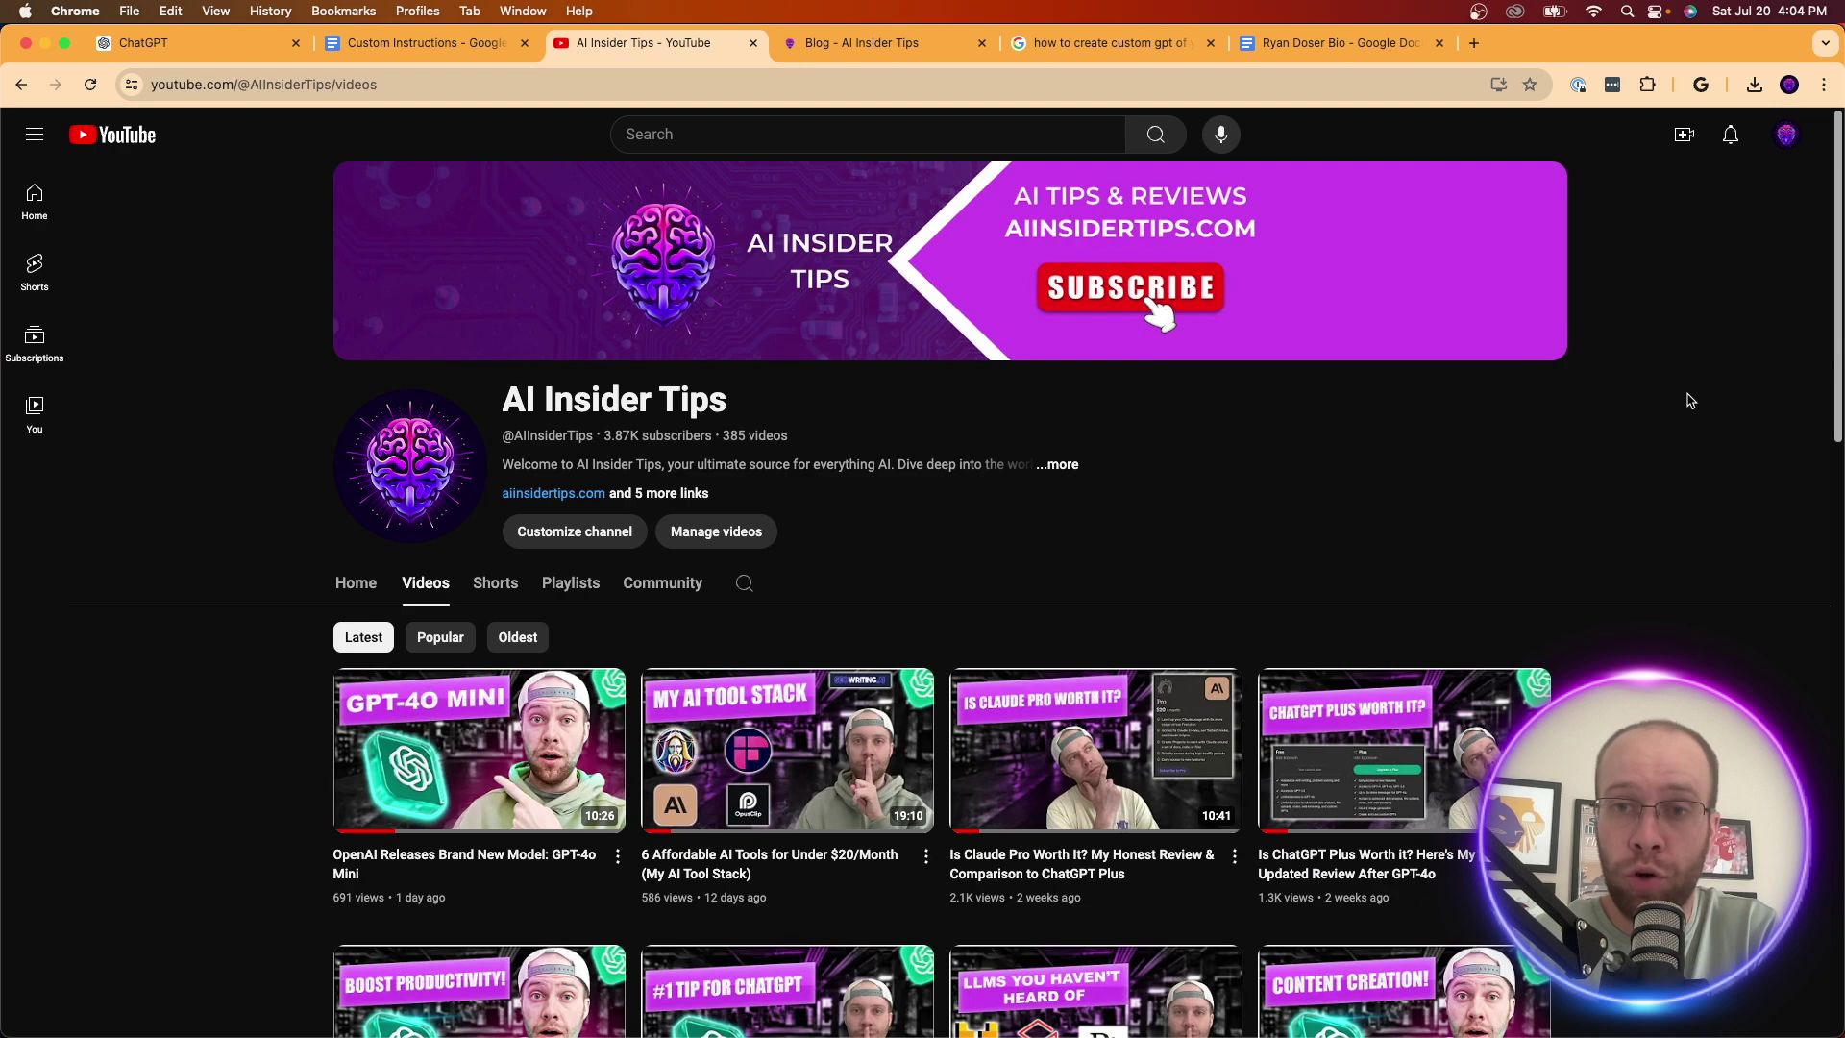
{"action": "scroll", "coordinate": [1690, 400], "scroll_direction": "down", "scroll_amount": 2}
{"action": "scroll", "coordinate": [1690, 401], "scroll_direction": "up", "scroll_amount": 2}
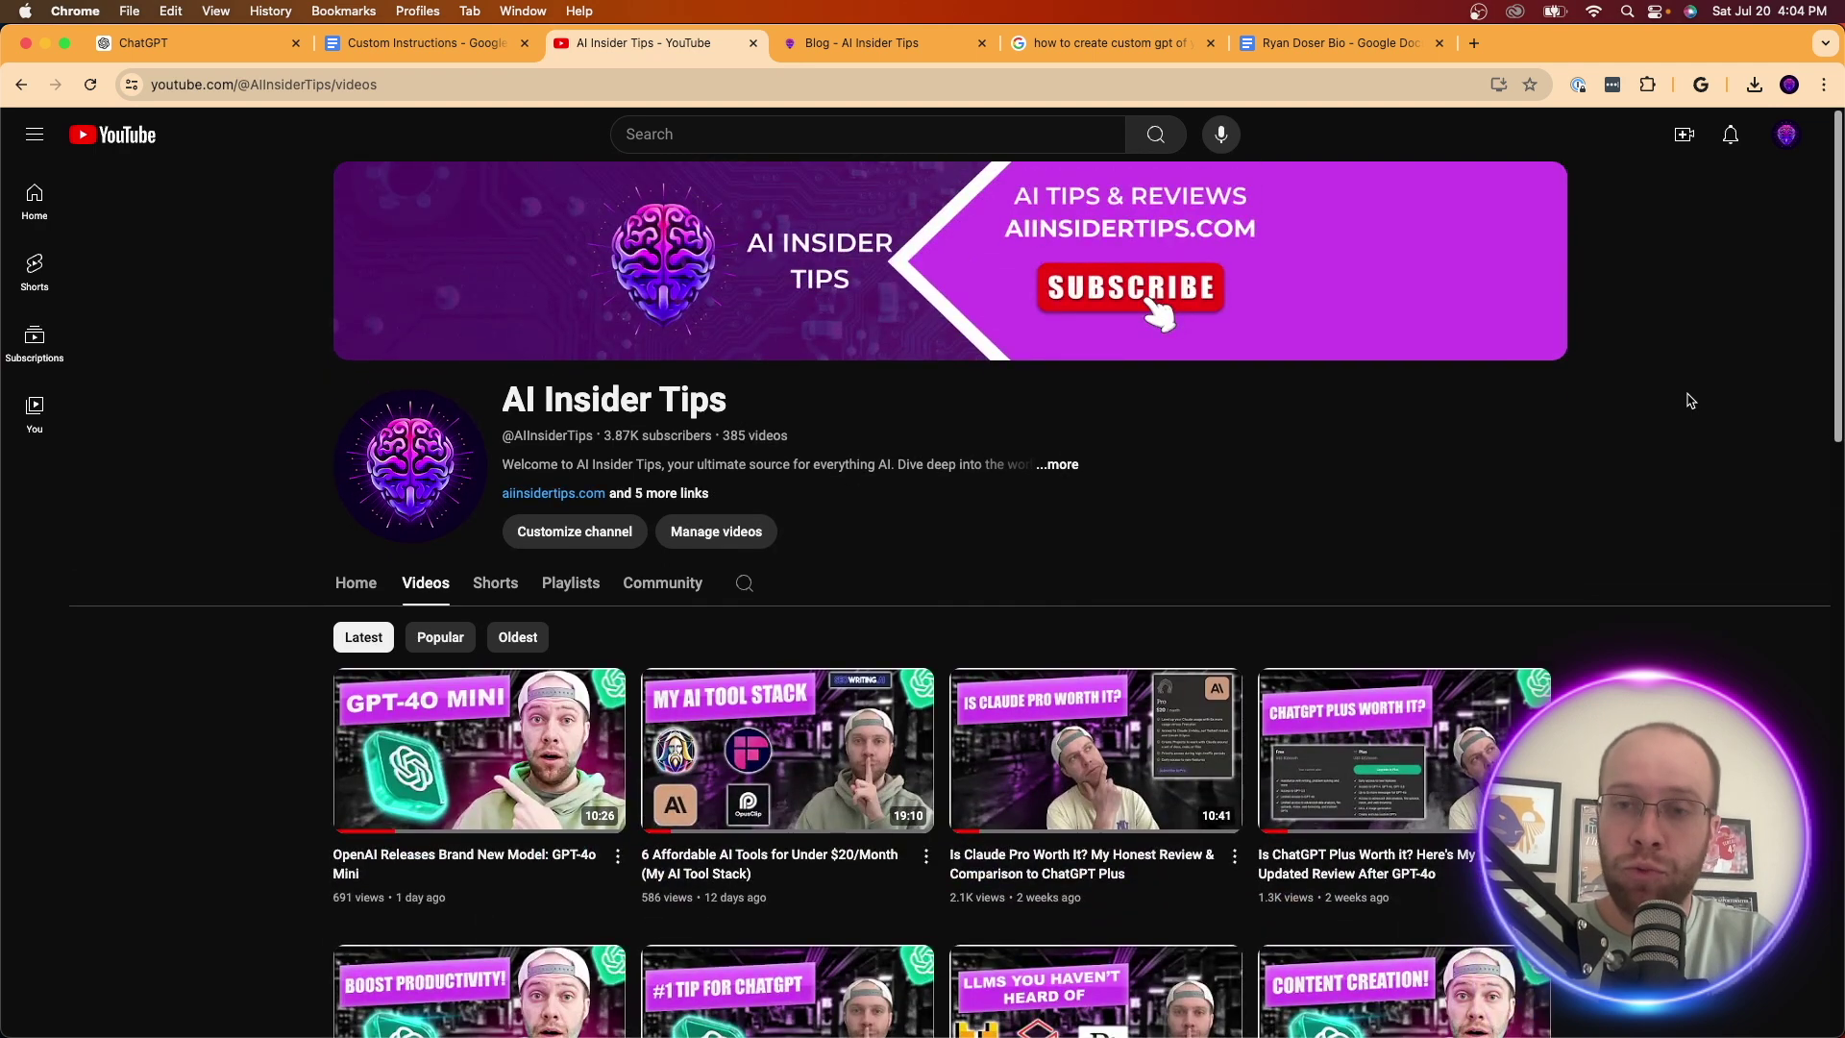
{"action": "scroll", "coordinate": [1619, 404], "scroll_direction": "down", "scroll_amount": 4}
{"action": "scroll", "coordinate": [1585, 400], "scroll_direction": "up", "scroll_amount": 4}
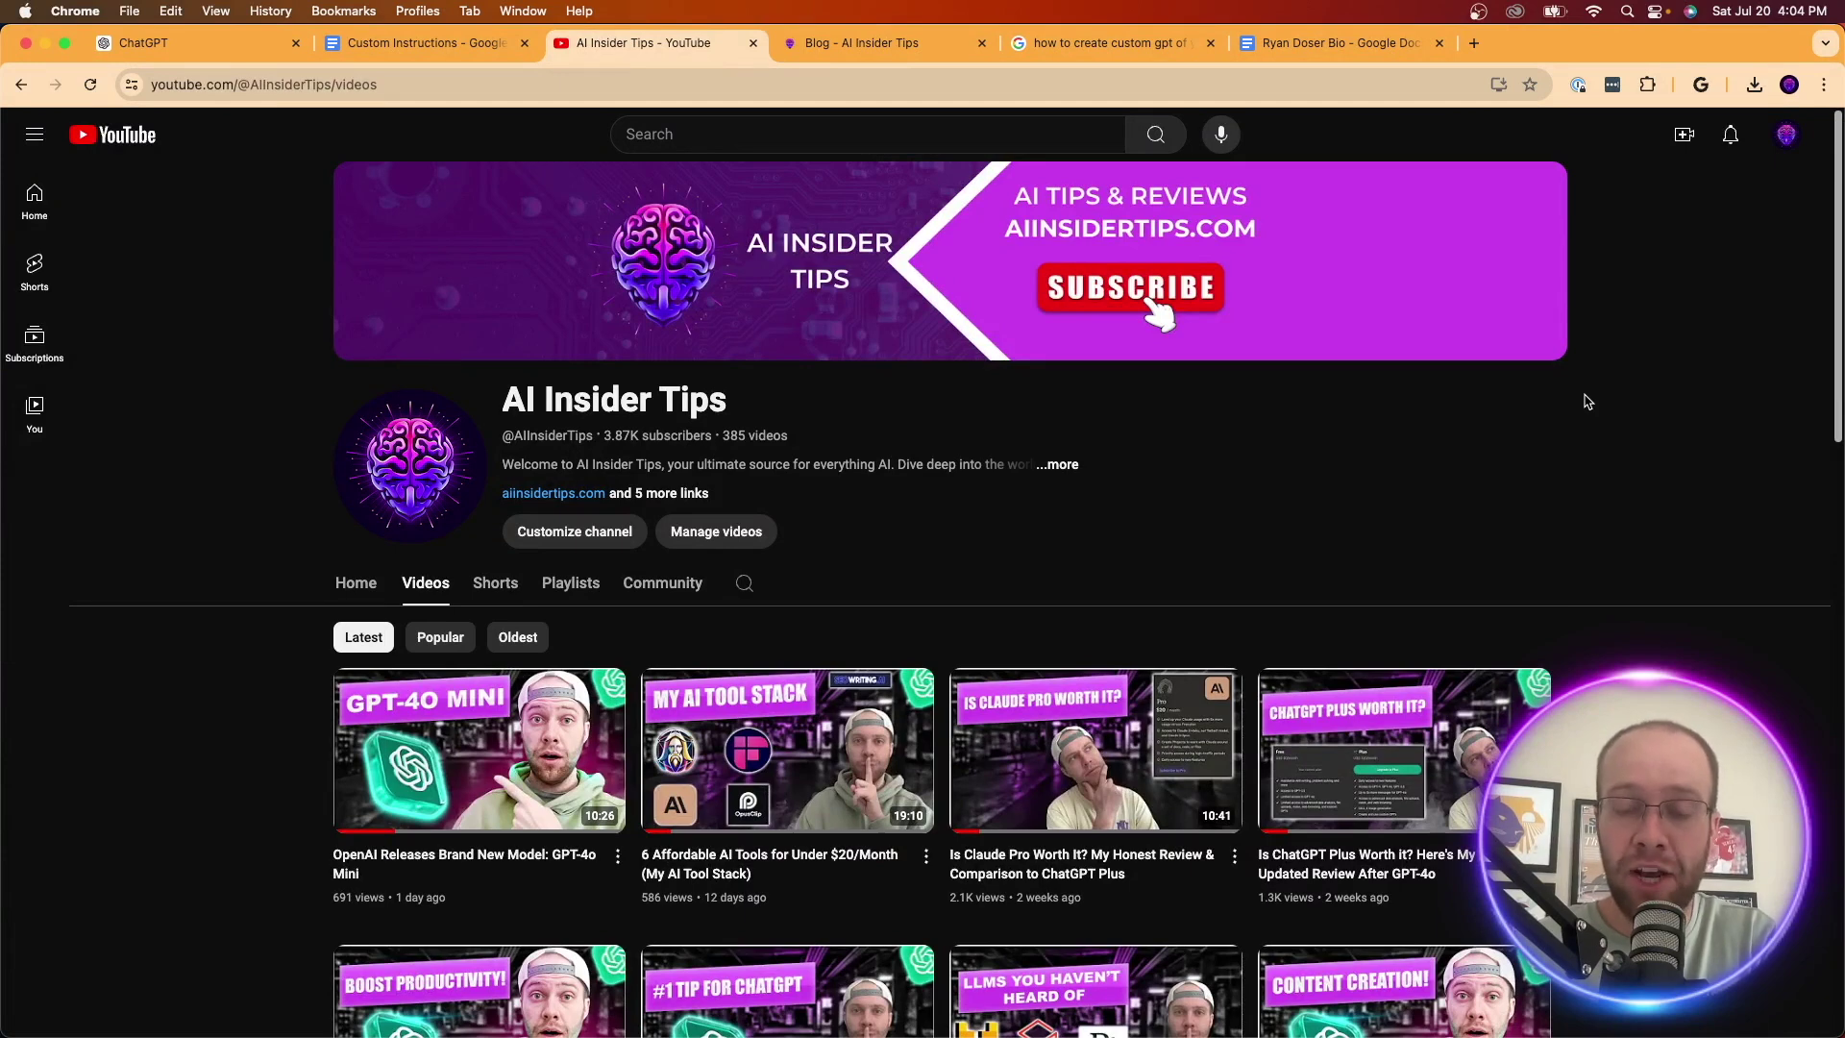
{"action": "scroll", "coordinate": [1587, 402], "scroll_direction": "down", "scroll_amount": 1}
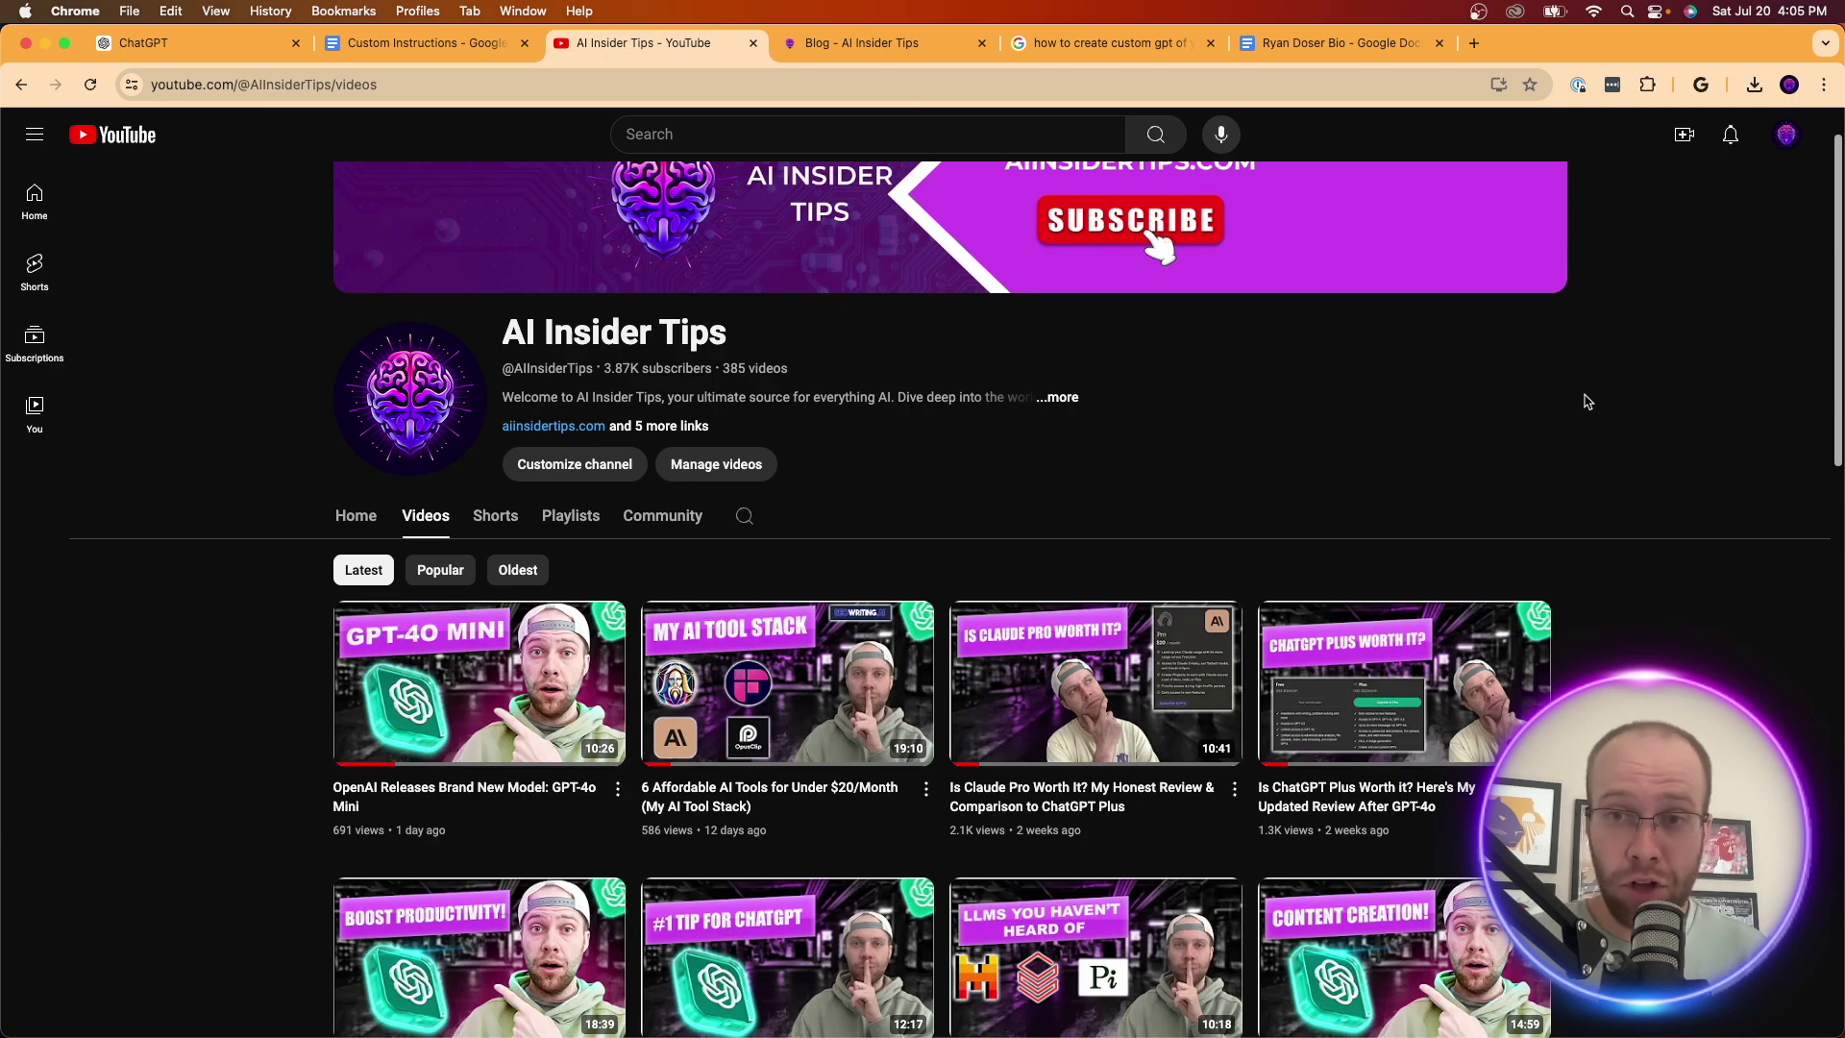
{"action": "scroll", "coordinate": [1532, 411], "scroll_direction": "down", "scroll_amount": 9}
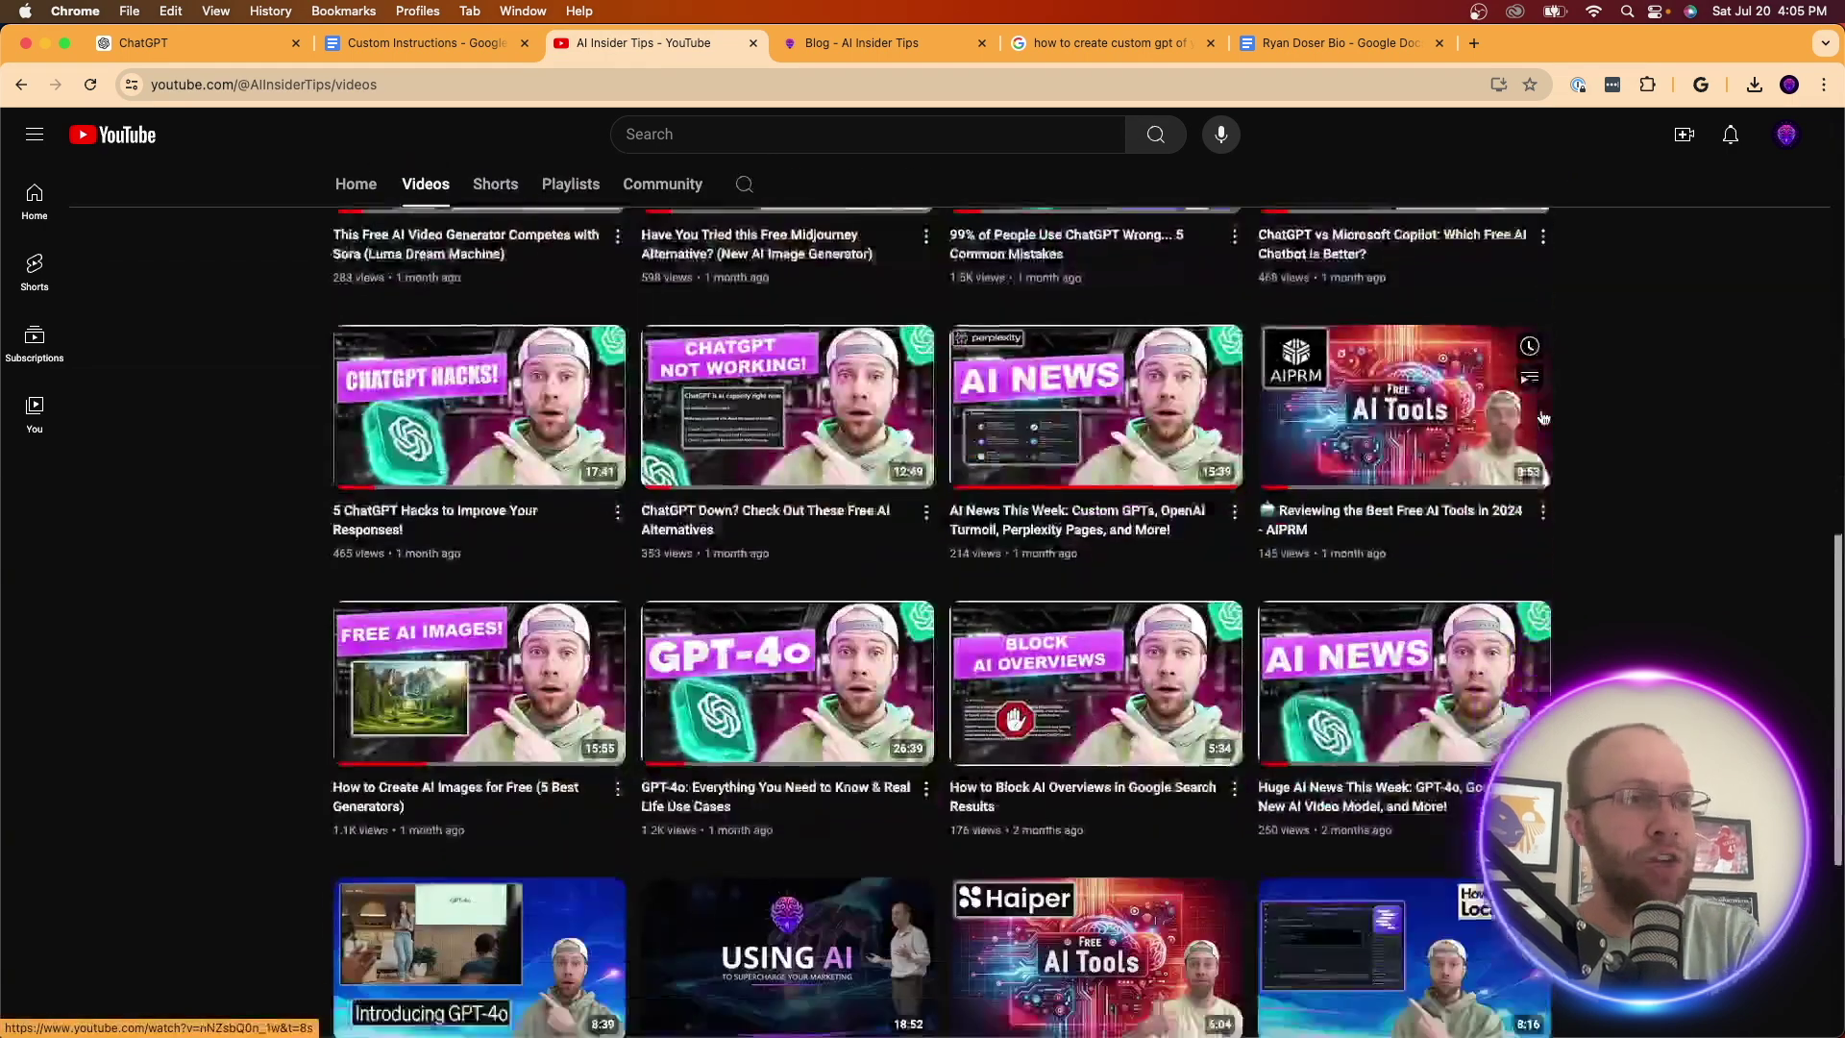
{"action": "scroll", "coordinate": [1537, 415], "scroll_direction": "up", "scroll_amount": 10}
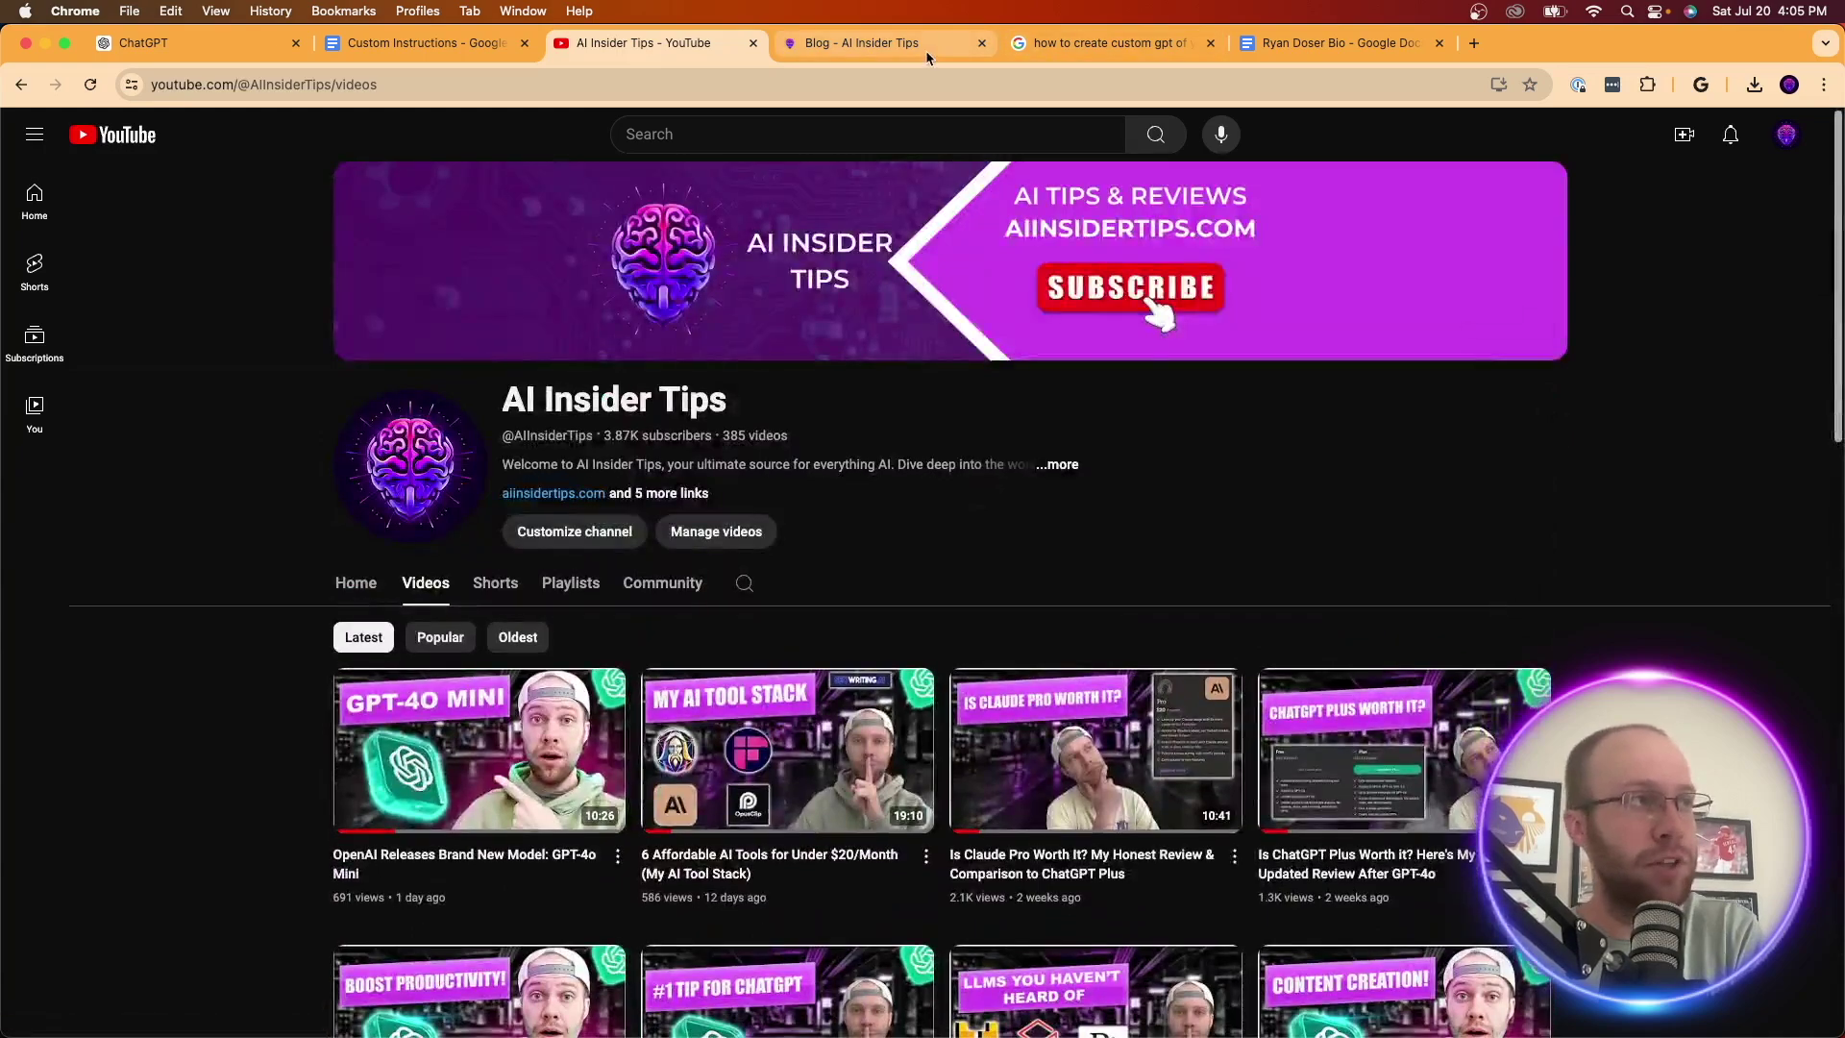
{"action": "left_click", "coordinate": [925, 45]}
{"action": "scroll", "coordinate": [811, 371], "scroll_direction": "down", "scroll_amount": 15}
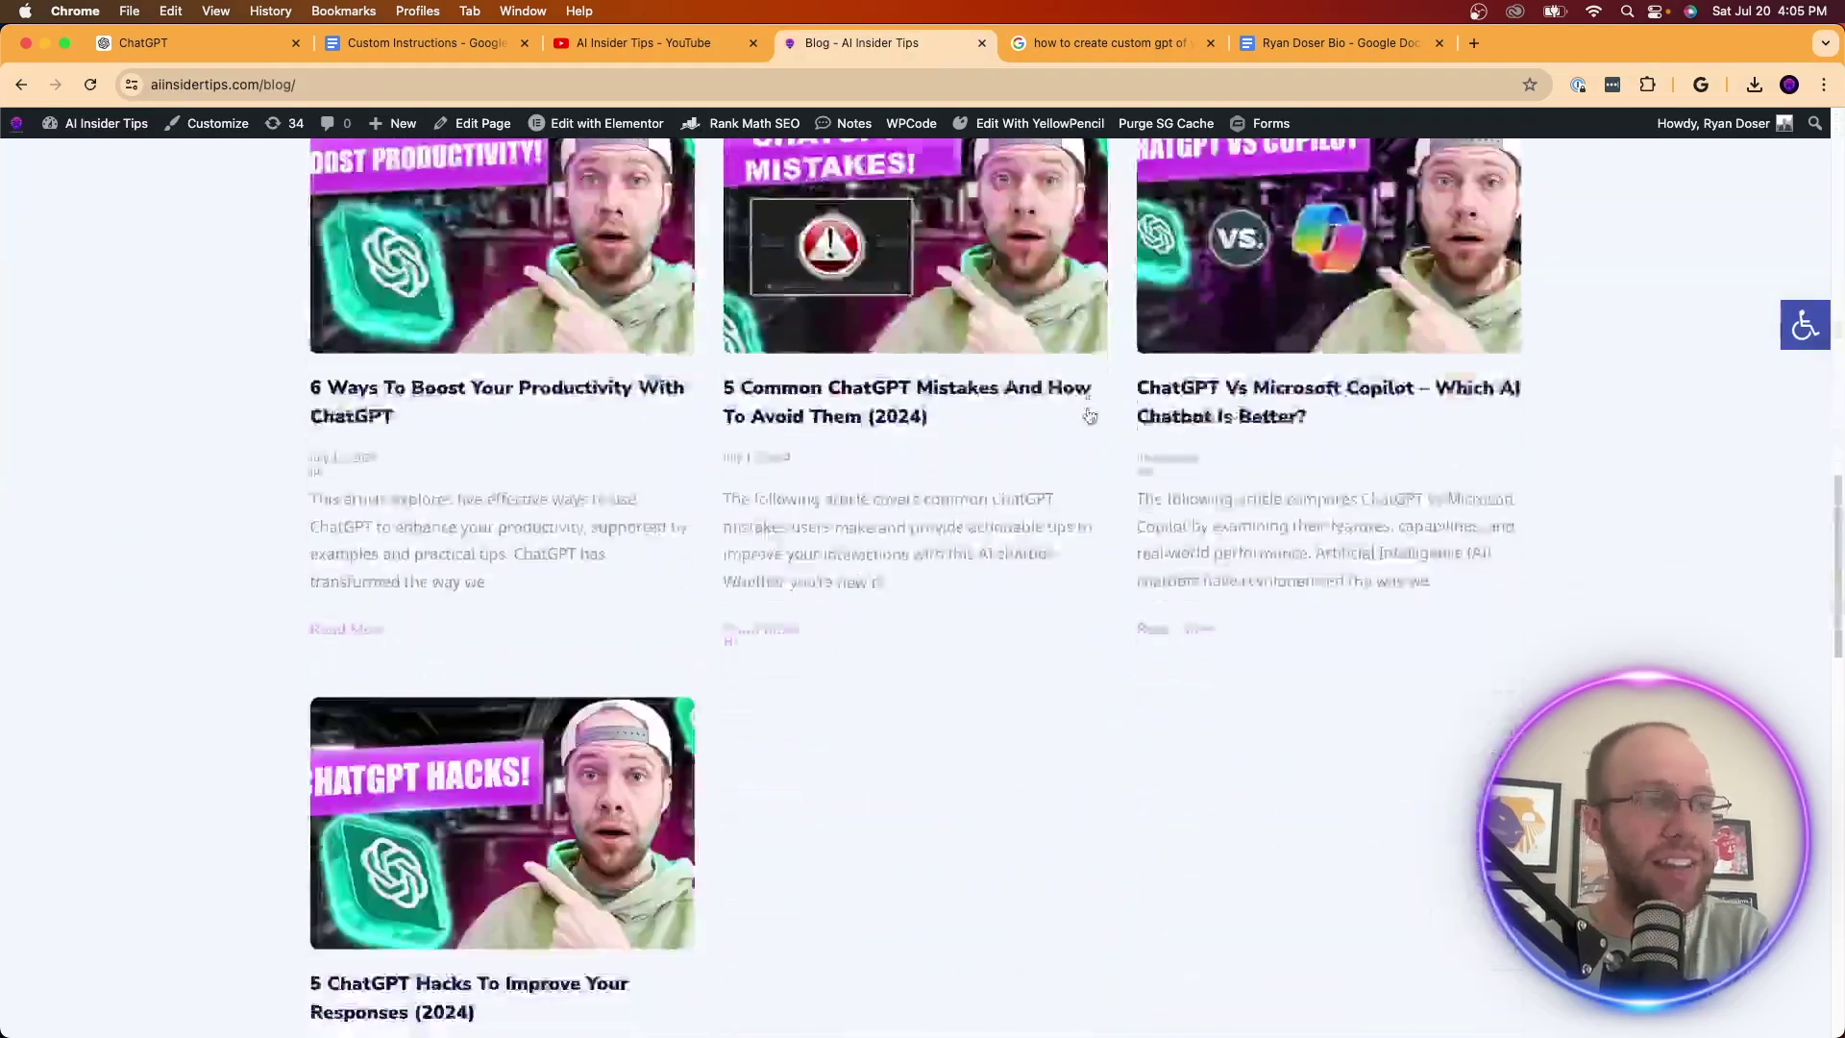
{"action": "scroll", "coordinate": [1127, 406], "scroll_direction": "up", "scroll_amount": 11}
{"action": "scroll", "coordinate": [1126, 405], "scroll_direction": "up", "scroll_amount": 2}
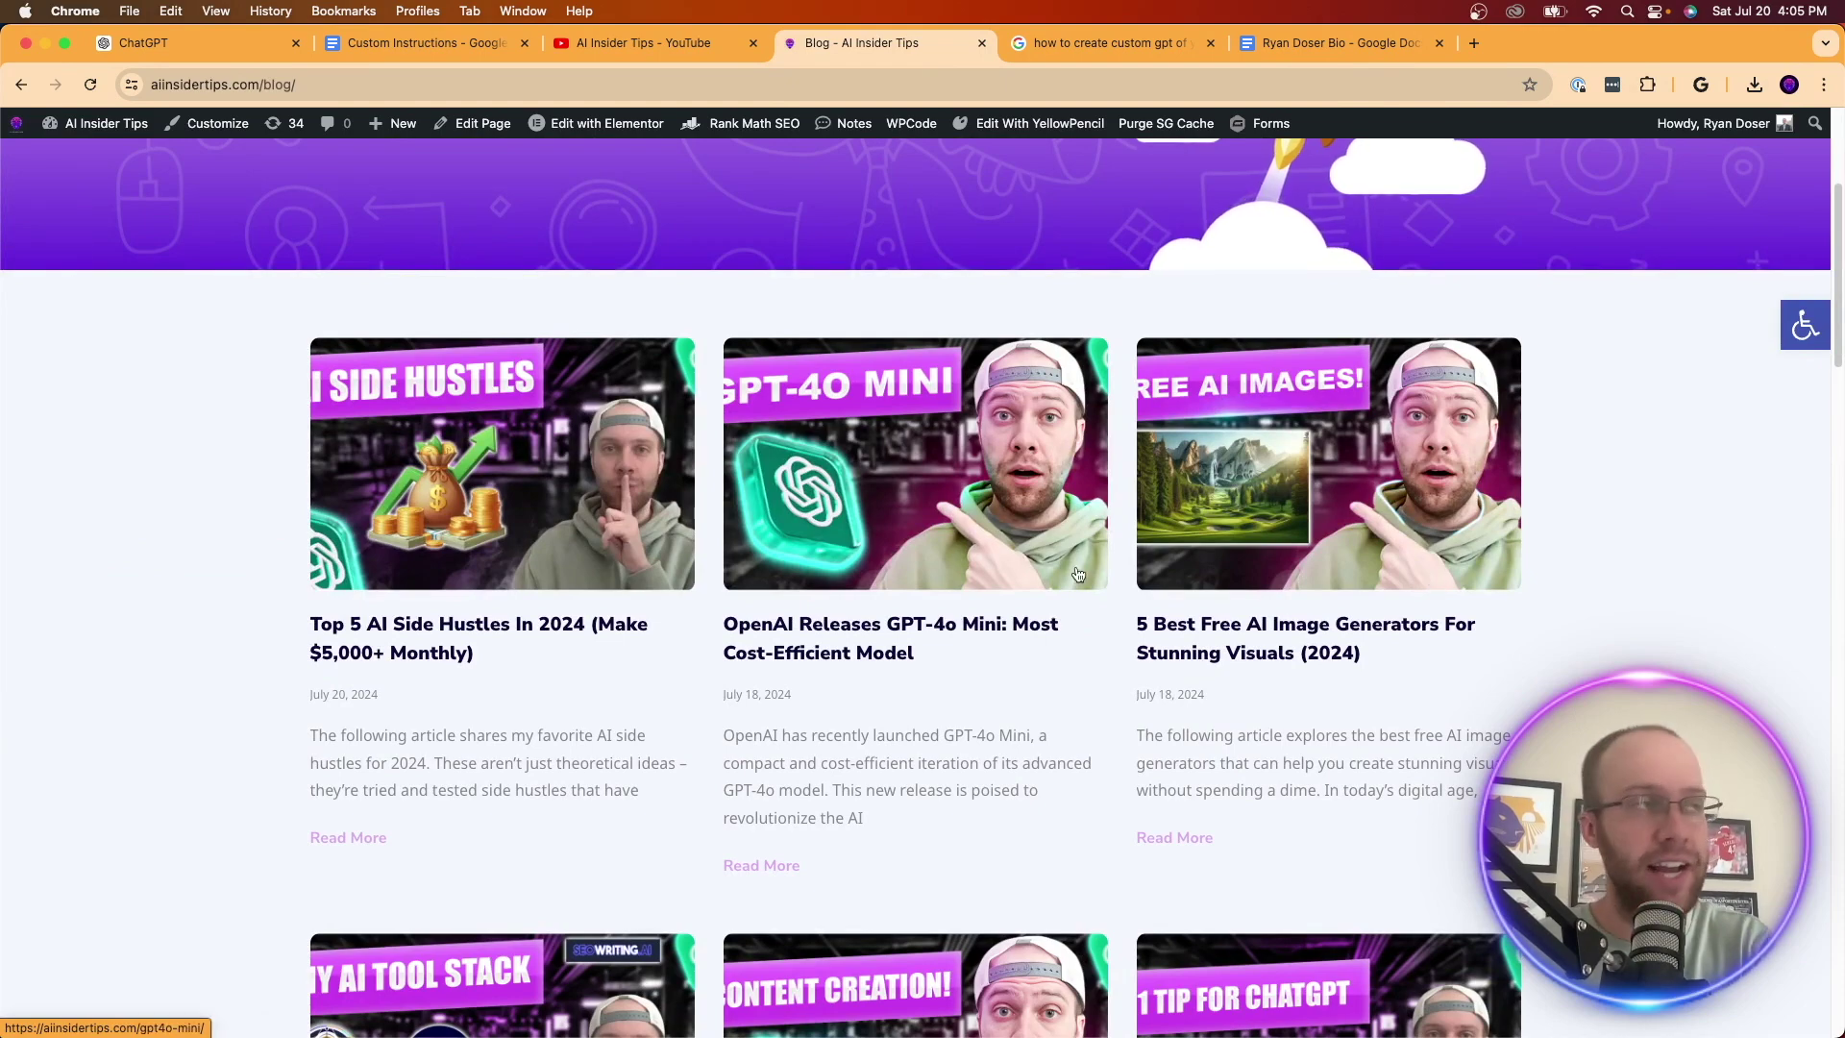
{"action": "scroll", "coordinate": [961, 384], "scroll_direction": "up", "scroll_amount": 4}
{"action": "left_click", "coordinate": [731, 42]}
{"action": "scroll", "coordinate": [1083, 464], "scroll_direction": "down", "scroll_amount": 2}
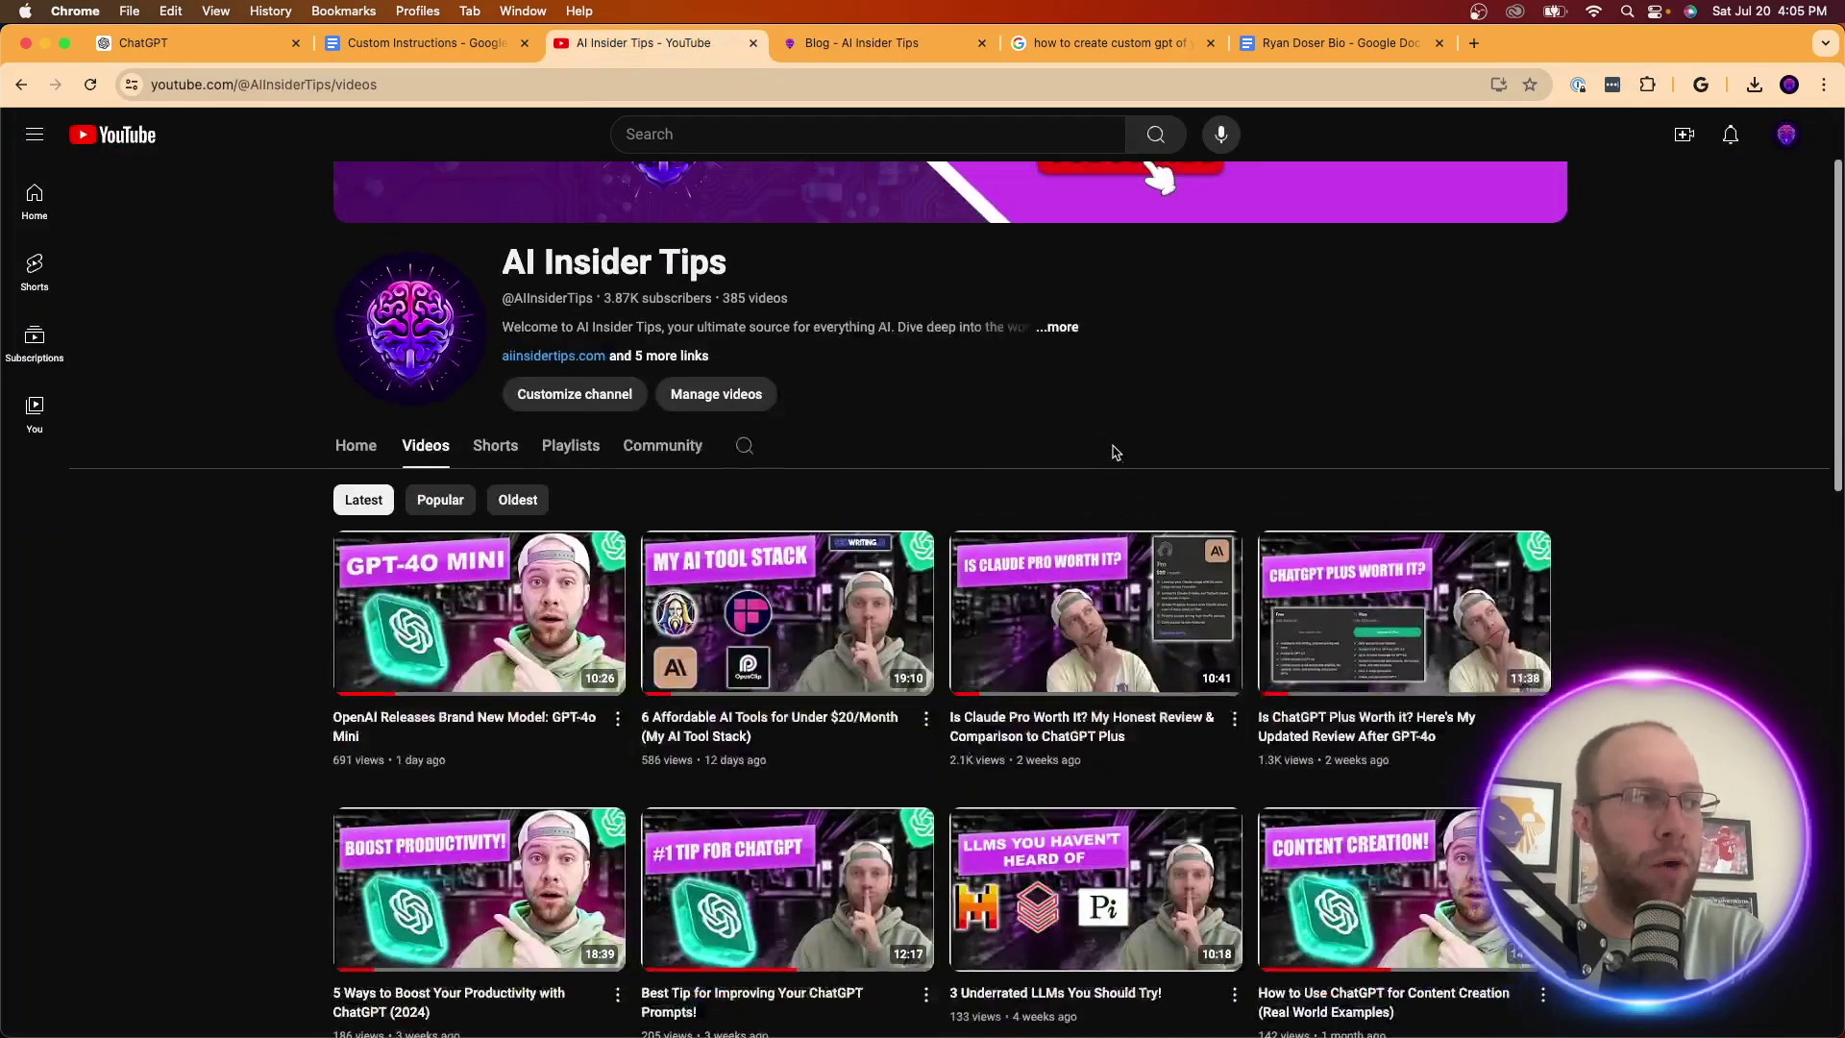